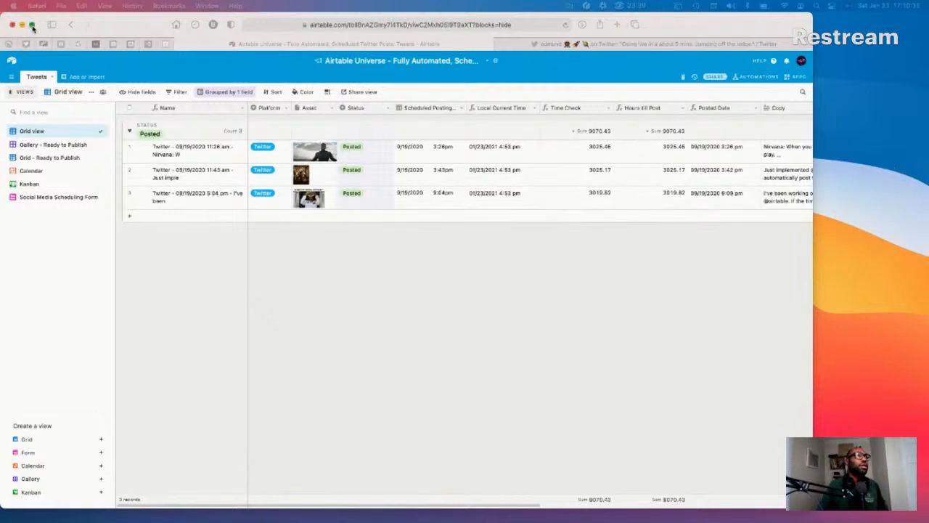
- Enlarge the browser window to full screen and review the livestream tweet thread and its replies on Twitter
click(32, 25)
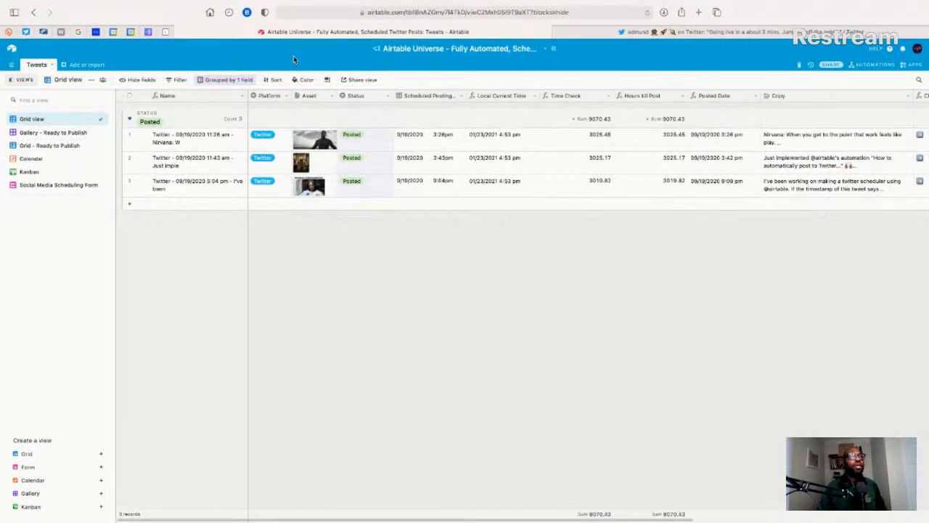
key(super+w)
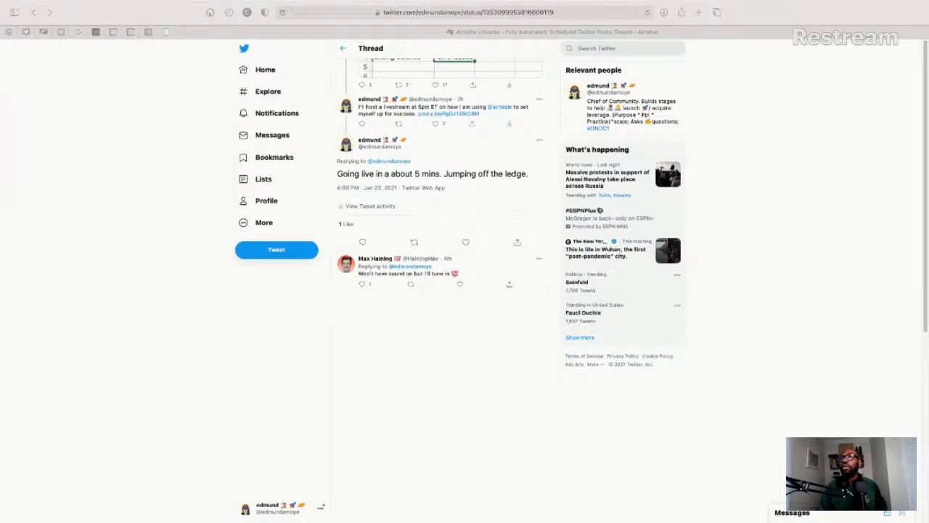
key(ctrl+Tab)
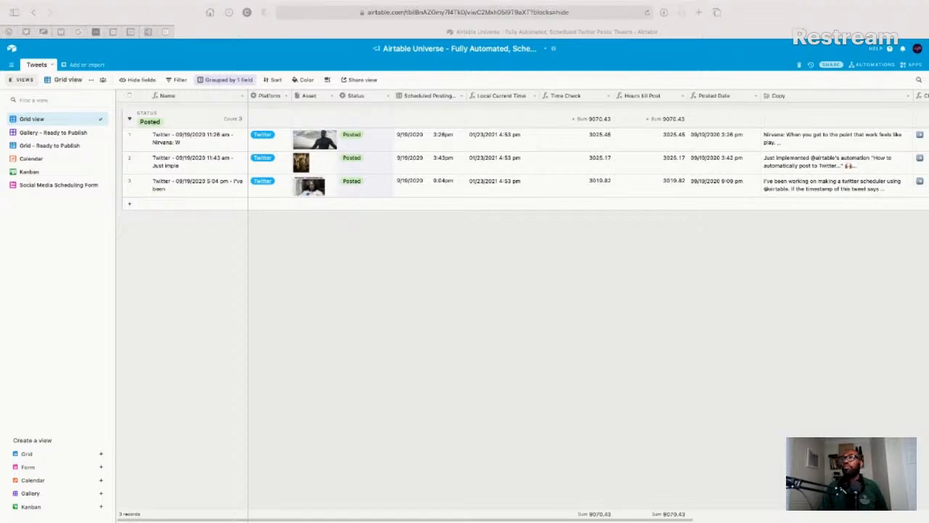
drag(668, 31, 667, 33)
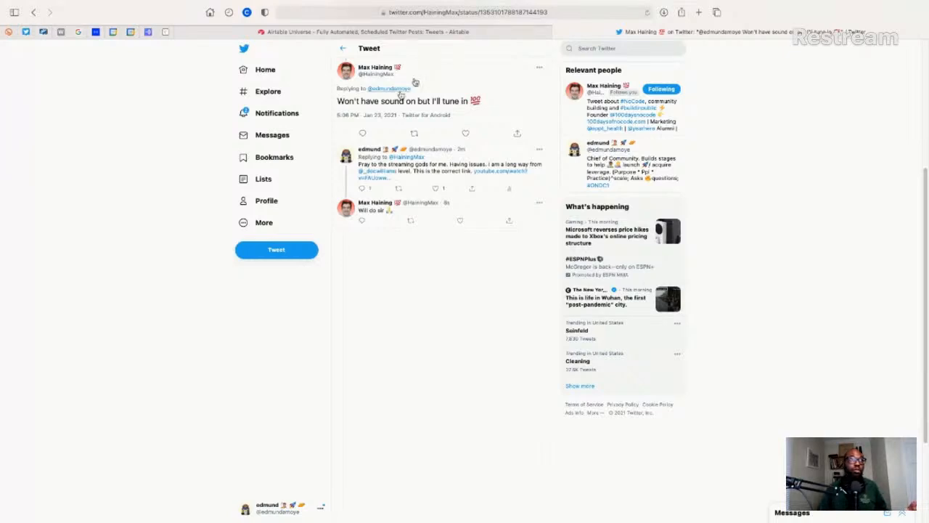
scroll(442, 87, up, 3)
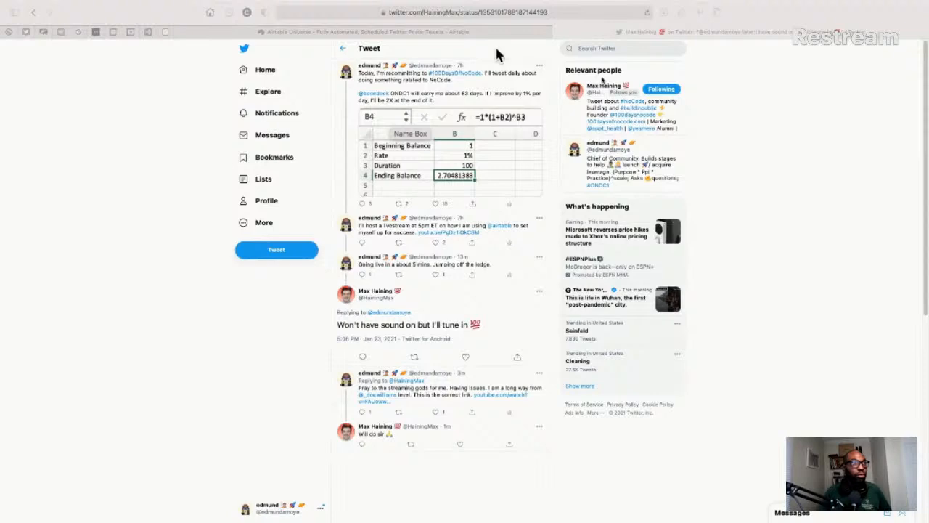
click(458, 34)
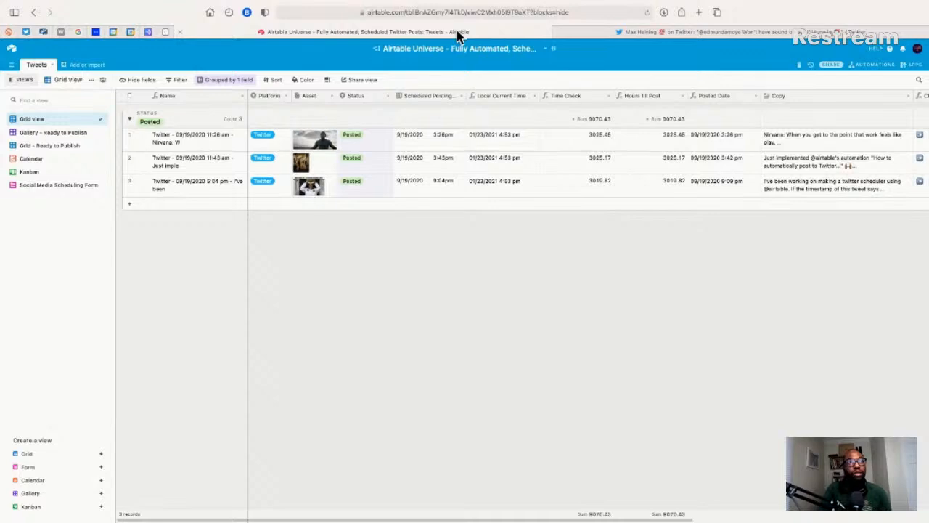
click(631, 35)
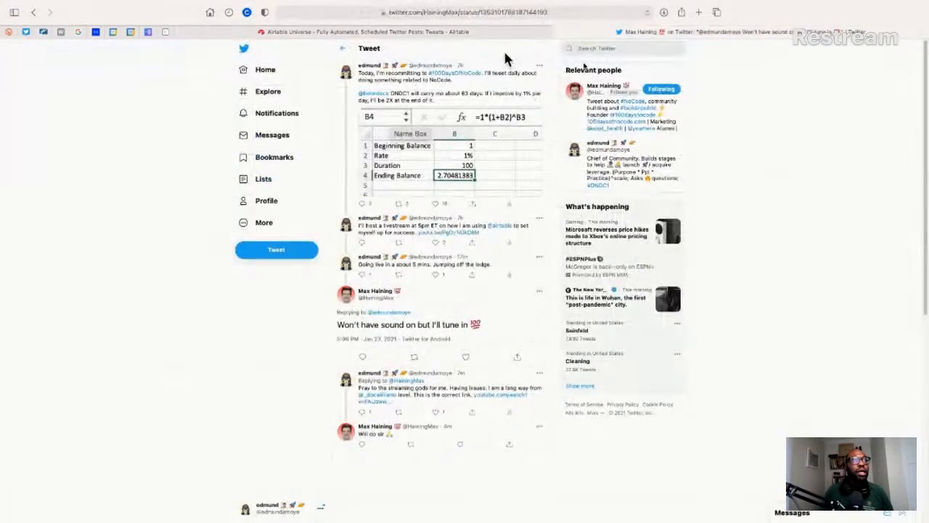
- Return to the Airtable Tweets grid and switch on Automation 1, which posts the tweet and updates the record
click(467, 33)
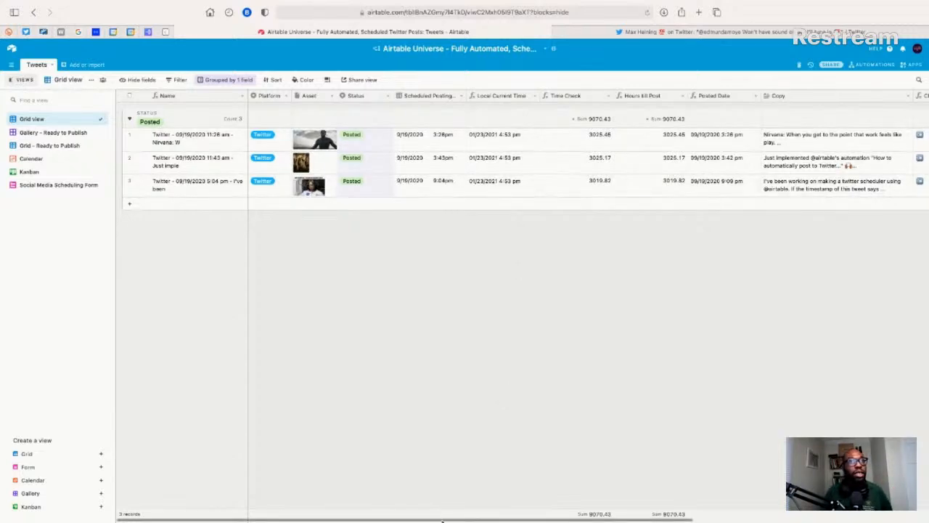
drag(439, 520, 461, 522)
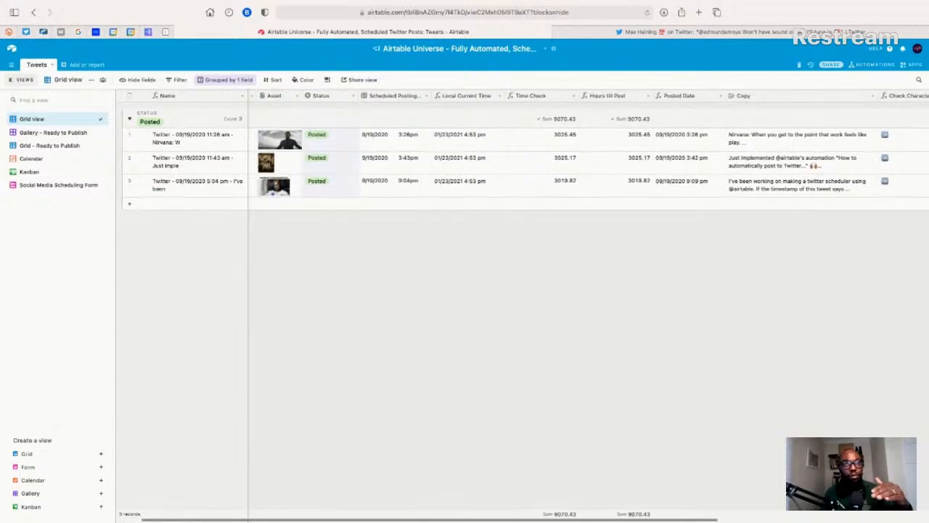
drag(461, 521, 670, 522)
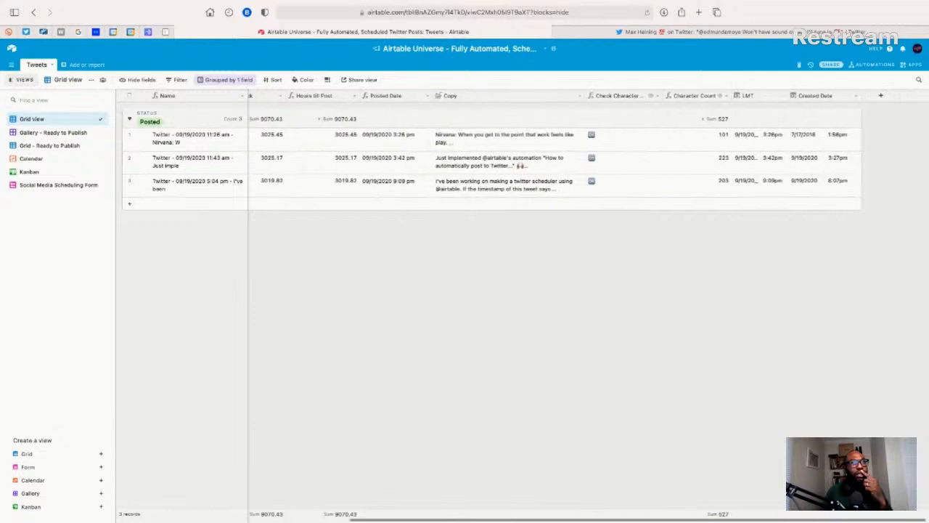
click(872, 67)
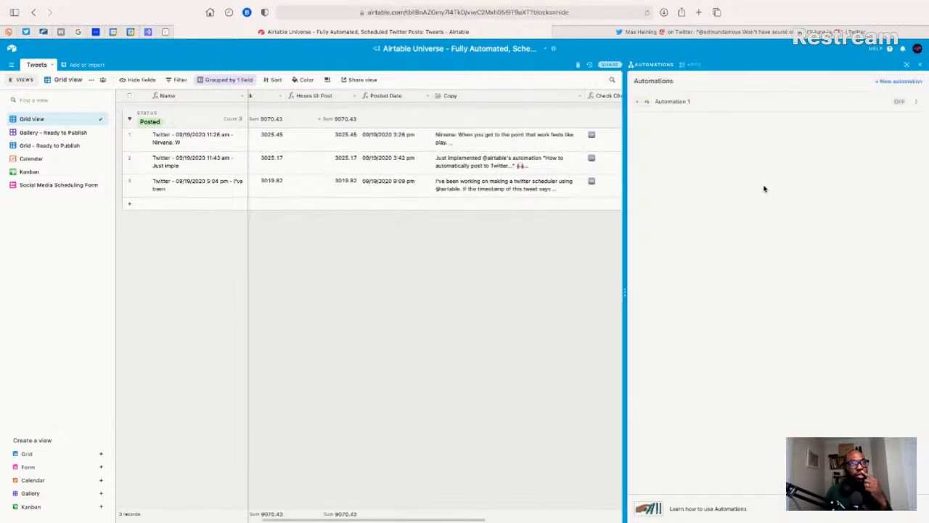
click(667, 105)
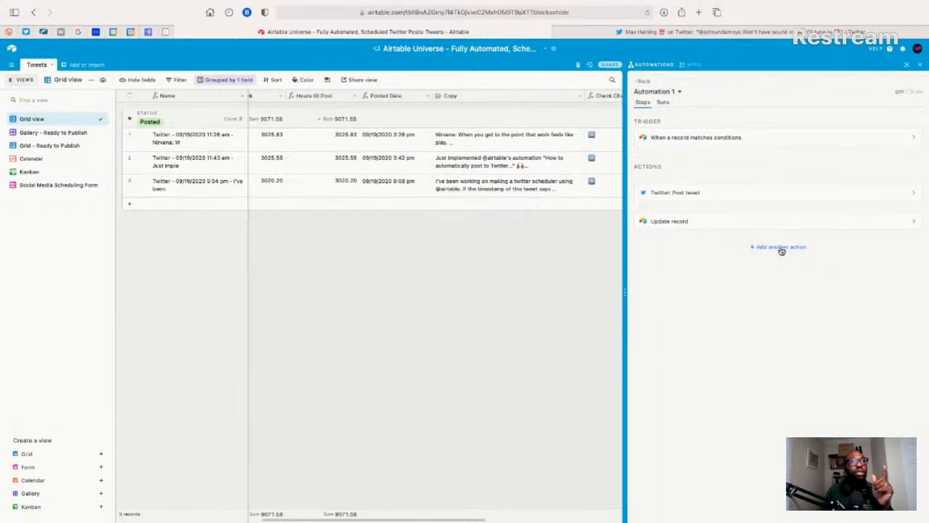
click(643, 81)
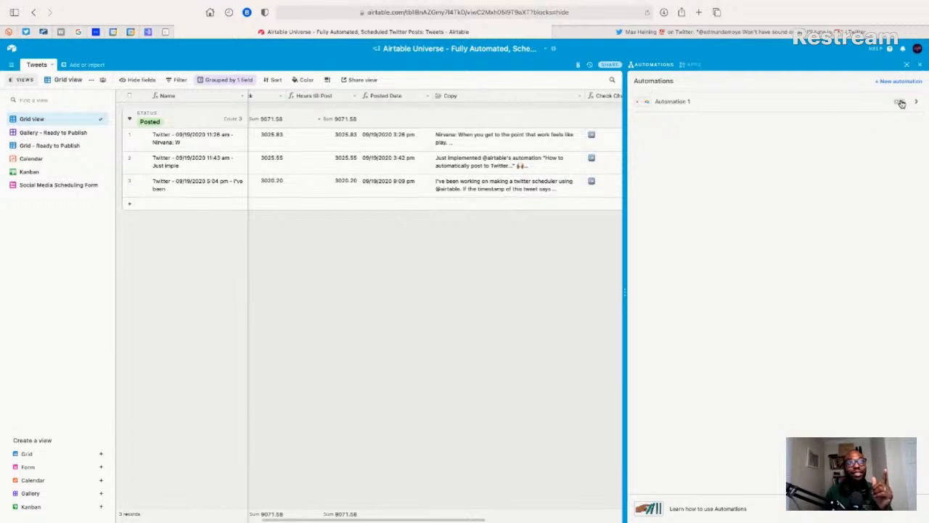
click(668, 102)
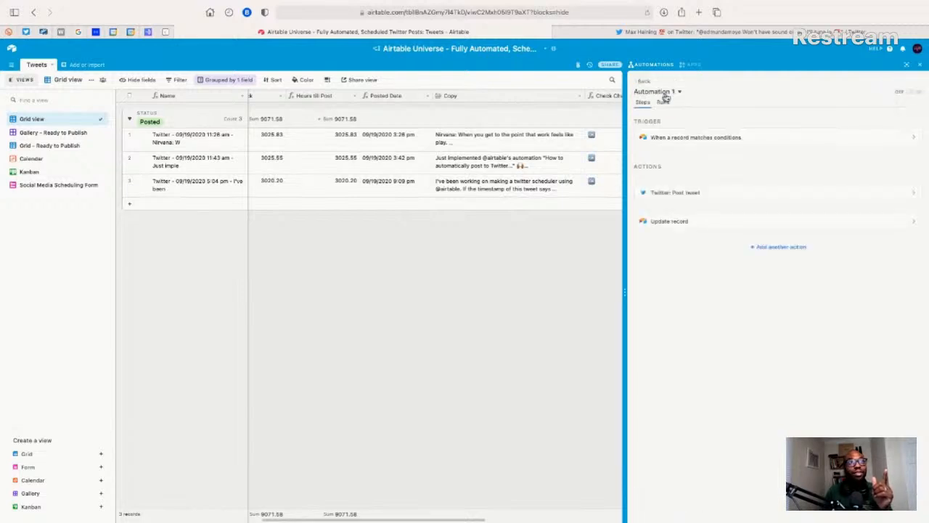
click(912, 94)
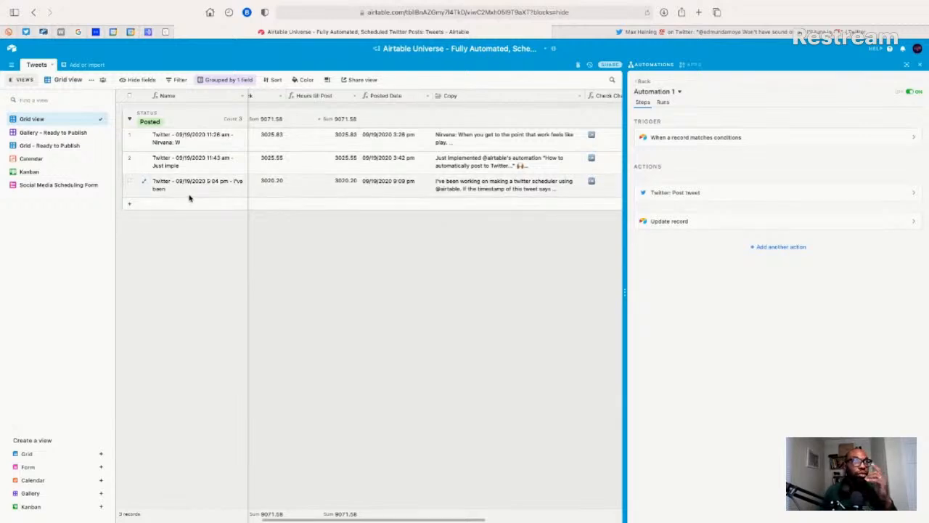
- Add a blank record to the Posted group of the Tweets grid
click(132, 209)
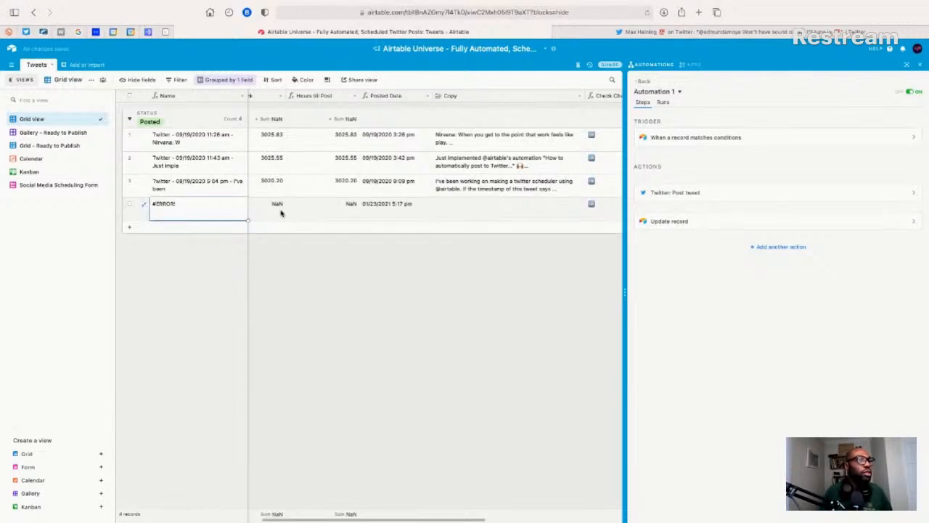
mouse_move(342, 518)
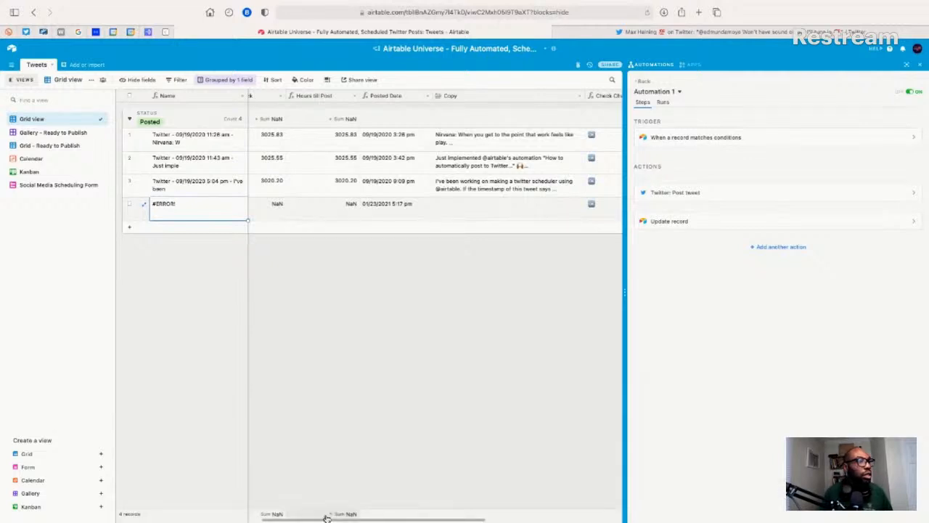
drag(324, 518, 288, 508)
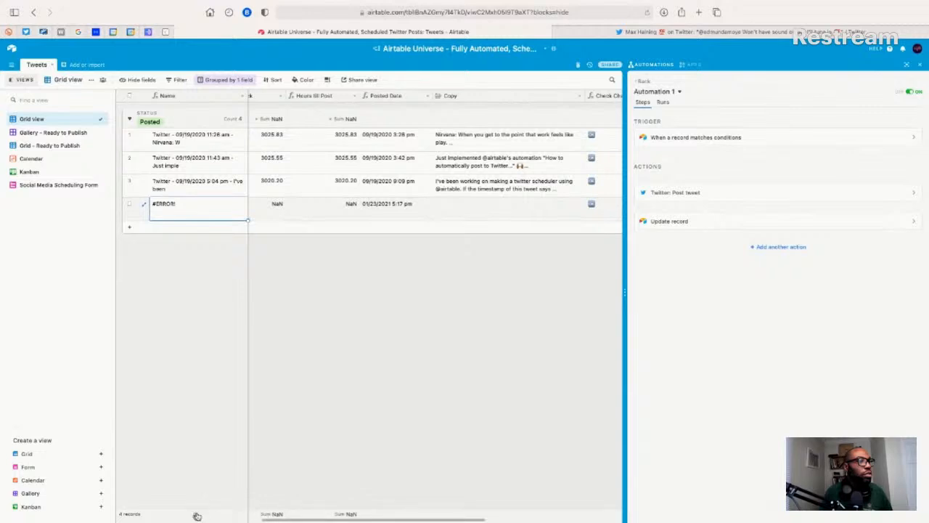
mouse_move(250, 521)
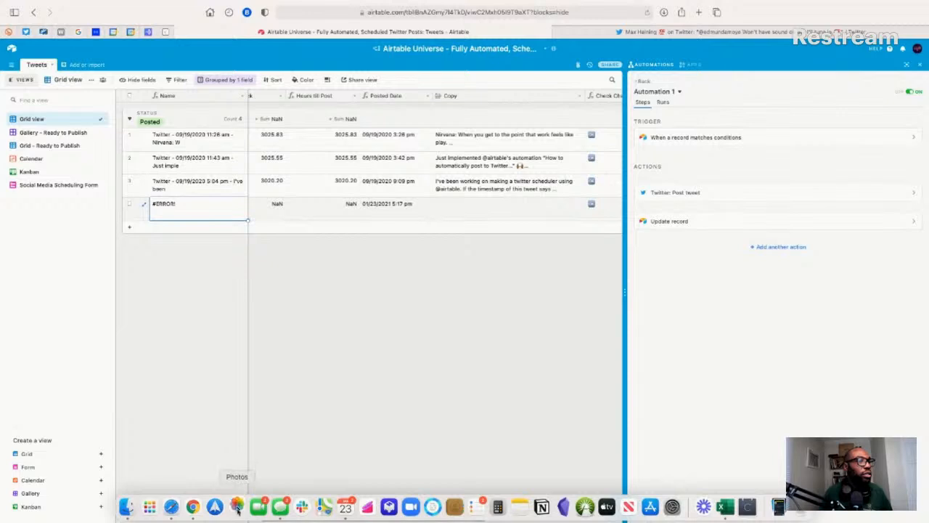
- Open the macOS Dock preferences and return to the Airtable base
right_click(697, 514)
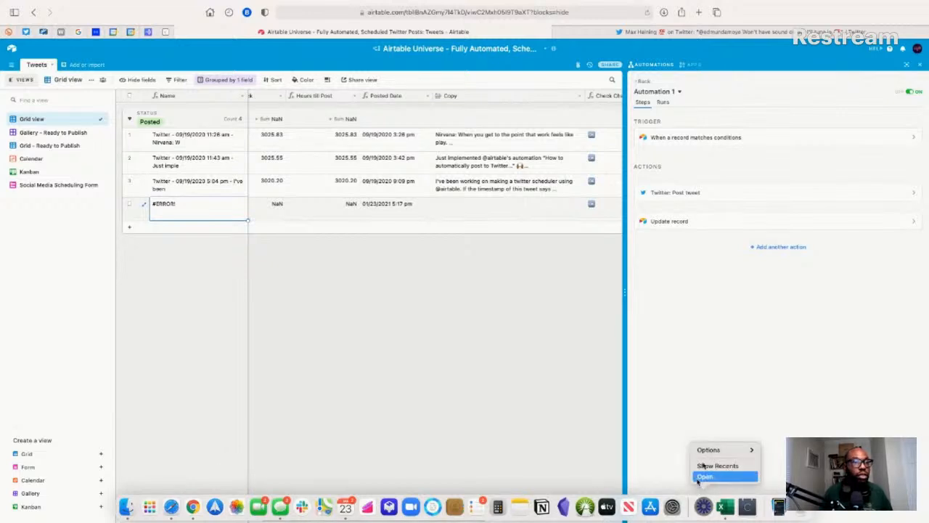
mouse_move(708, 450)
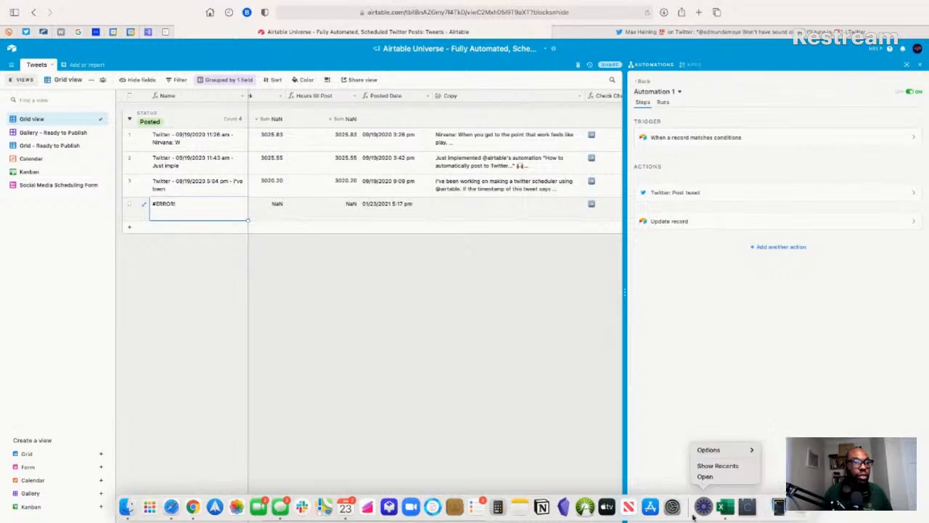
click(689, 513)
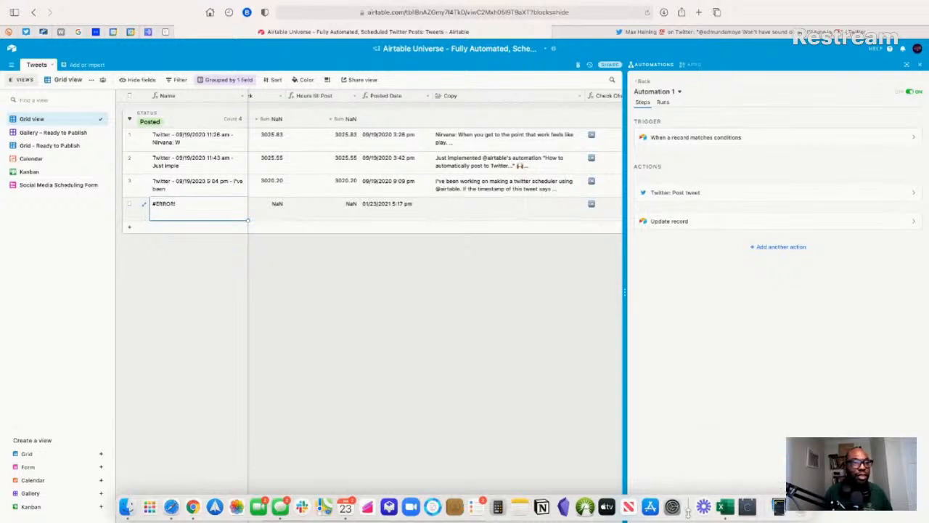
right_click(687, 511)
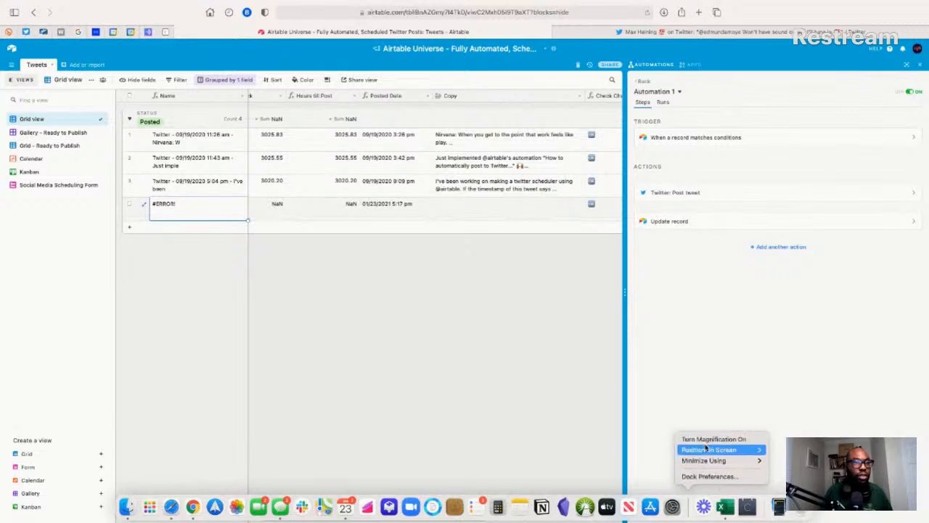
mouse_move(712, 461)
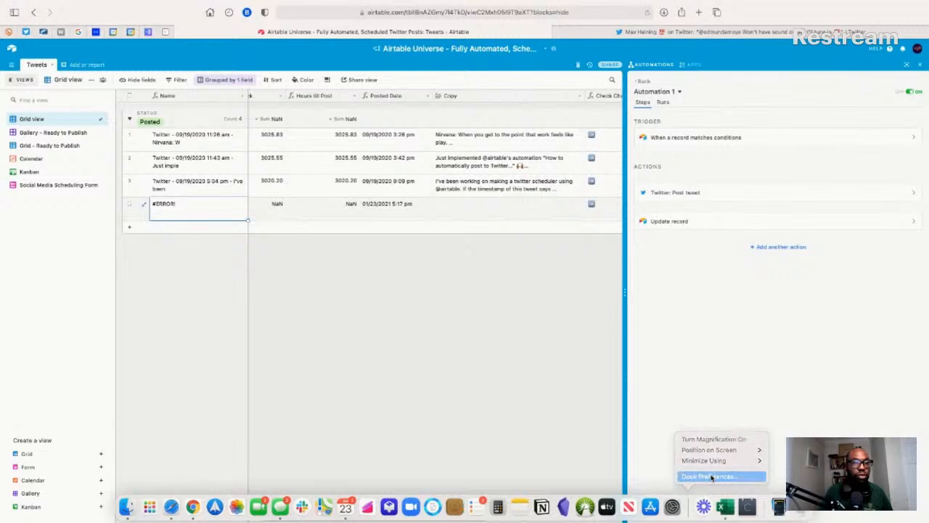
click(712, 477)
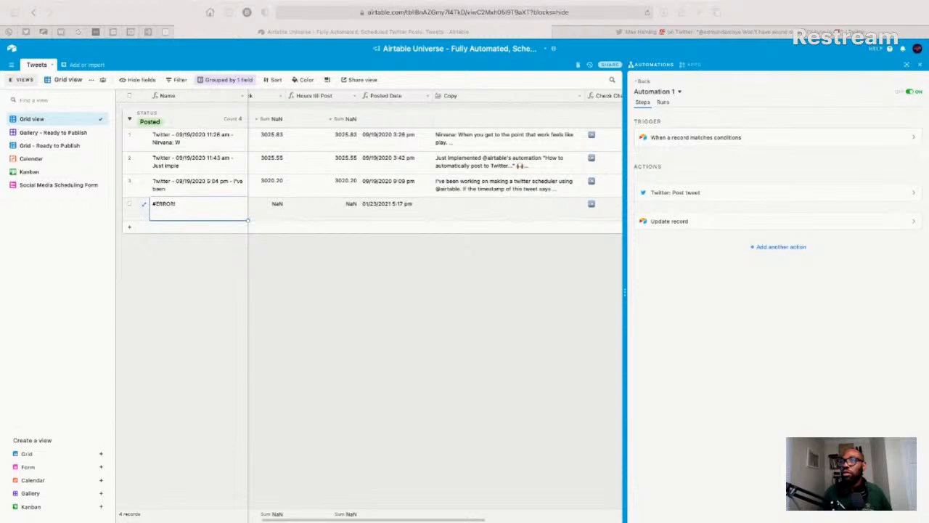
key(super+Tab)
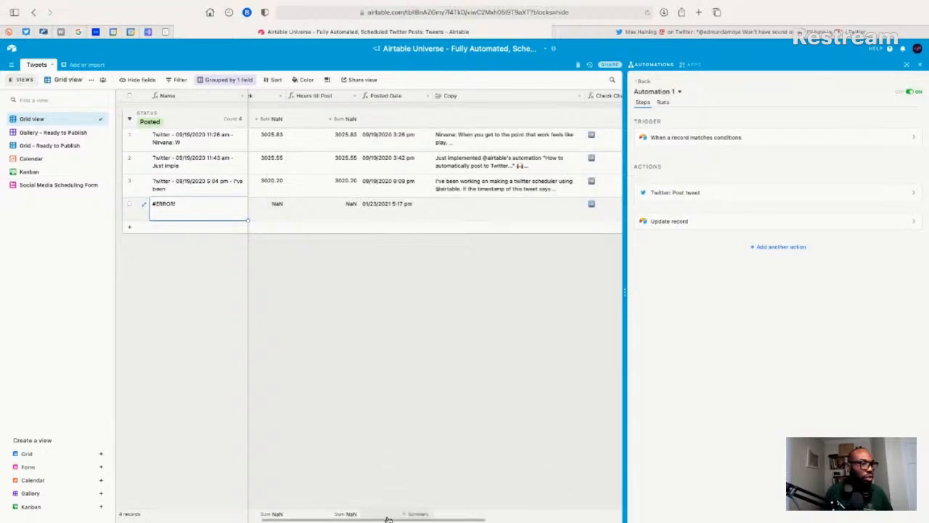
- Switch to the Social Media Scheduling Form view and open its live form
drag(387, 520, 114, 520)
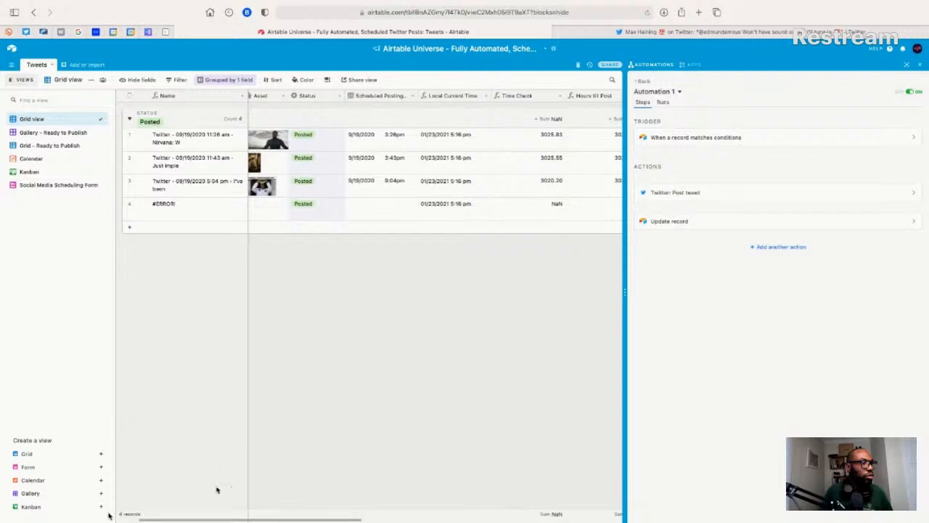
drag(204, 520, 177, 520)
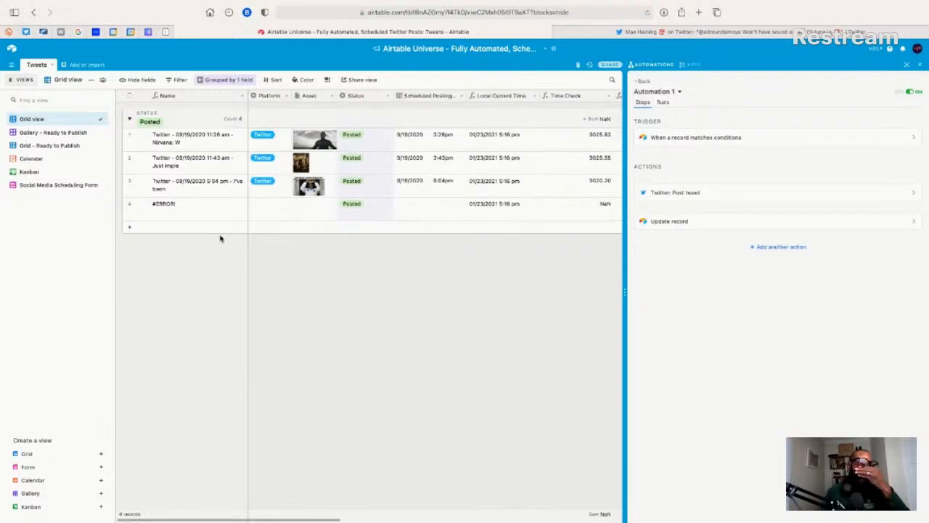
click(39, 185)
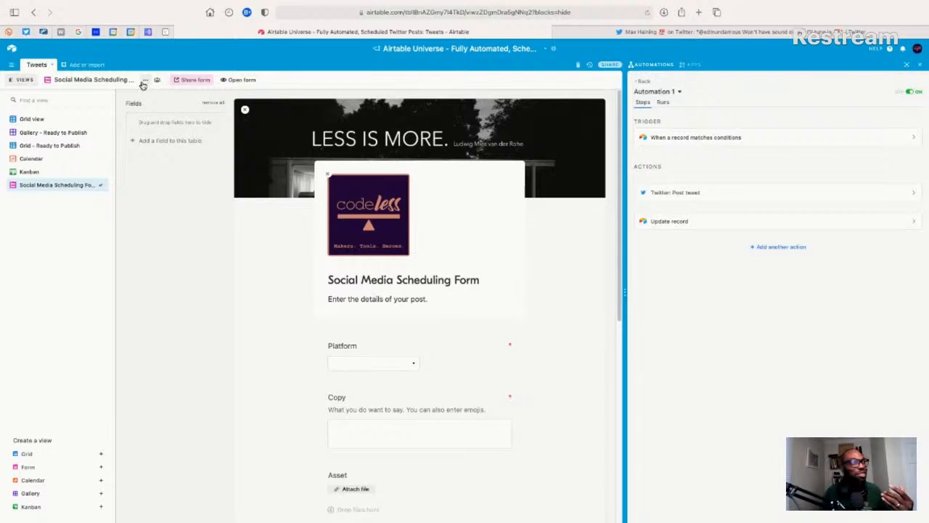
click(232, 81)
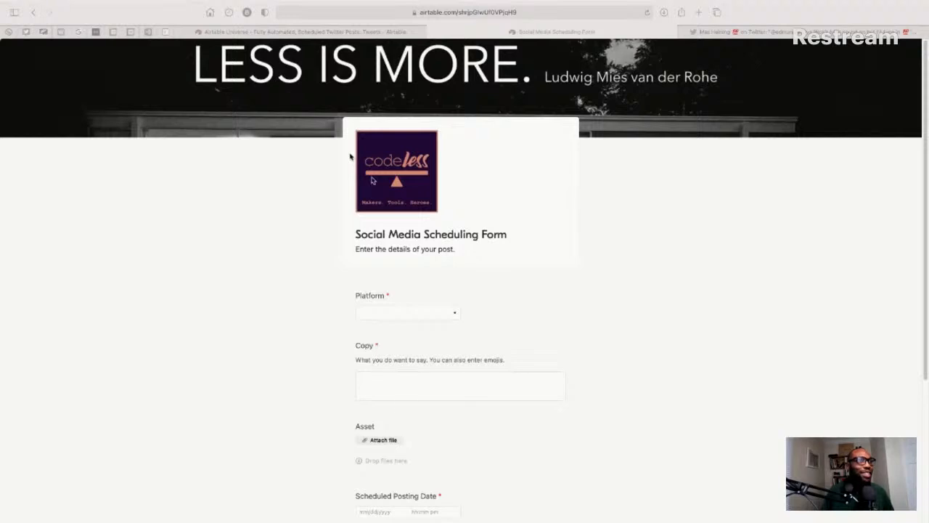
- Set the post's Platform to Twitter in the Social Media Scheduling Form
click(396, 315)
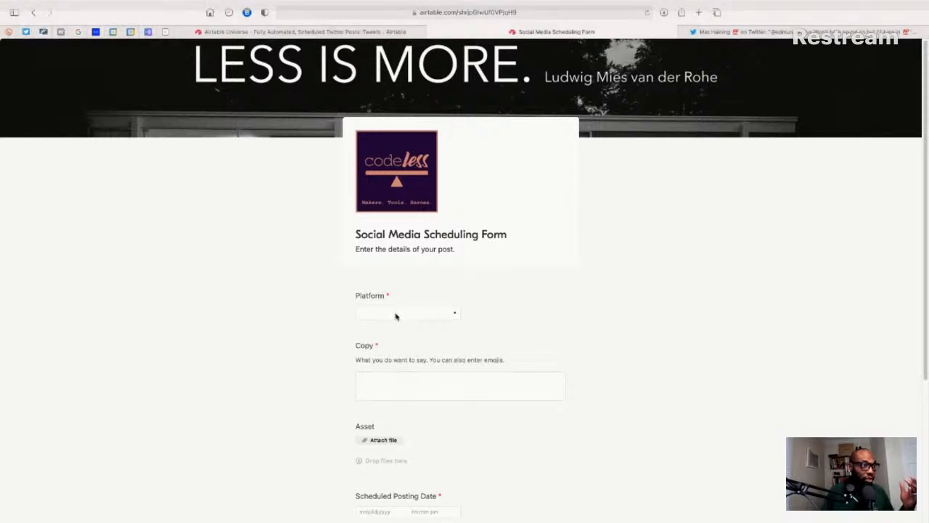
click(402, 318)
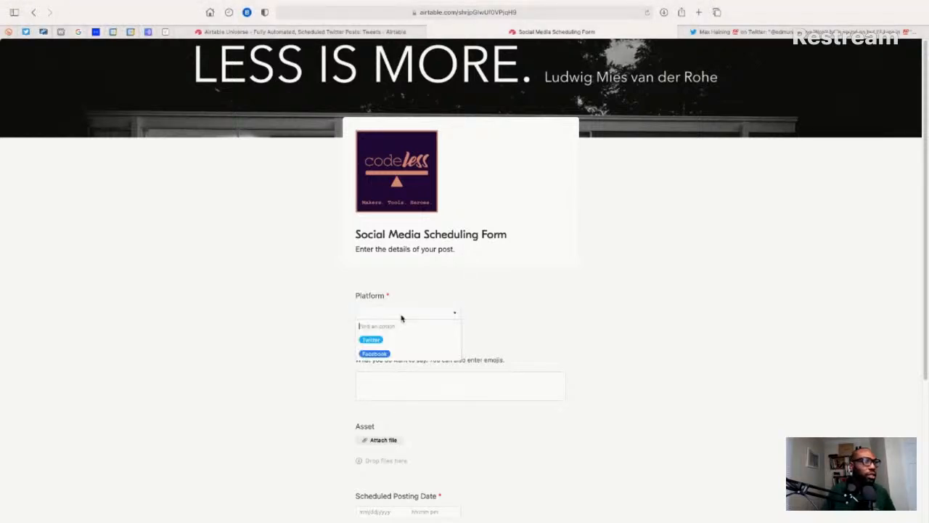
click(373, 340)
- Write "This is a test tweet to see if the scheduler still works. I am building a" as the post's Copy
scroll(374, 348, down, 1)
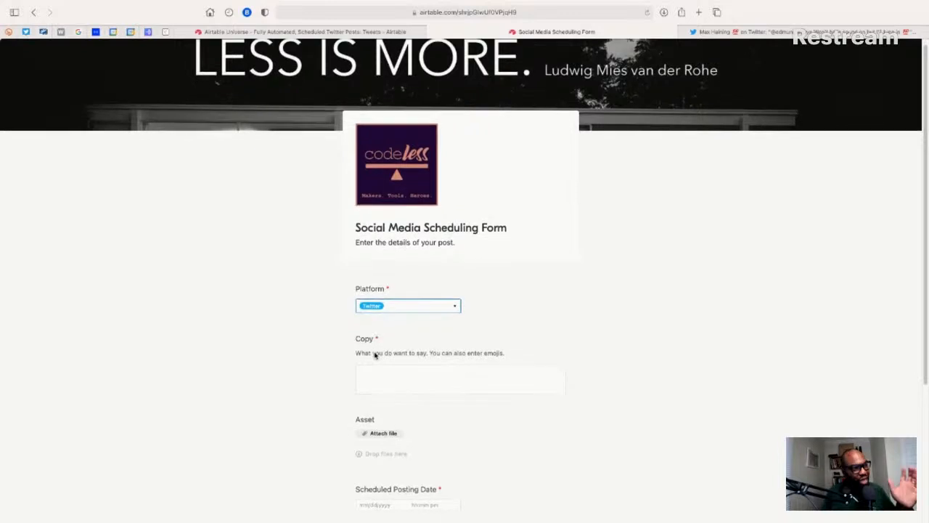
click(376, 351)
click(377, 351)
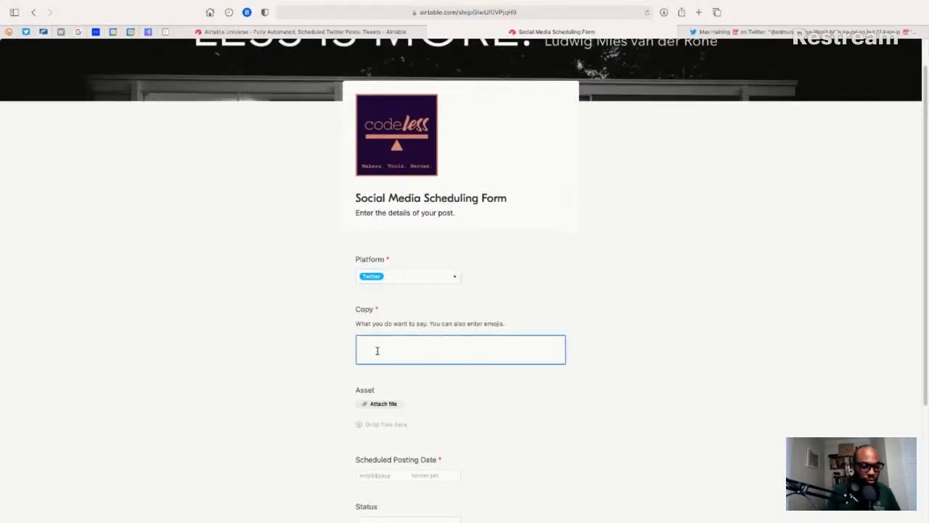
text(This is a te)
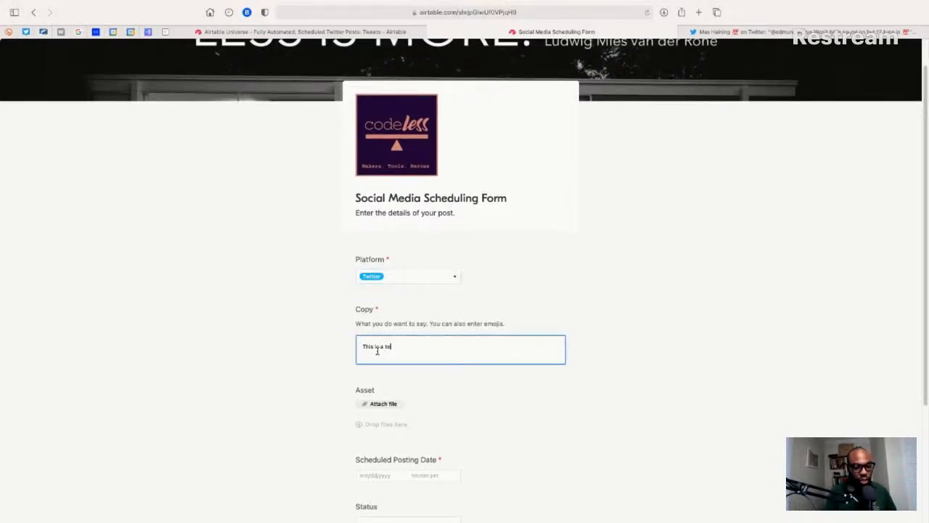
text(st tweet)
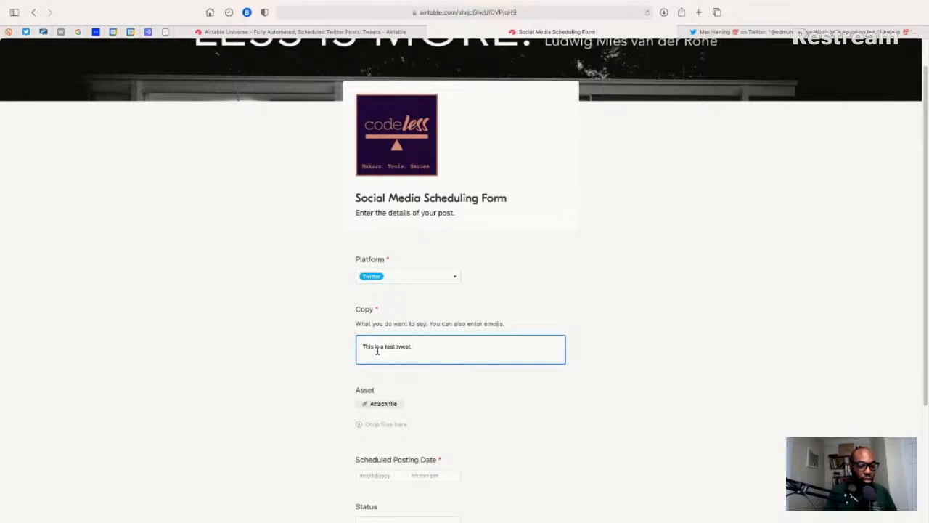
text( to s)
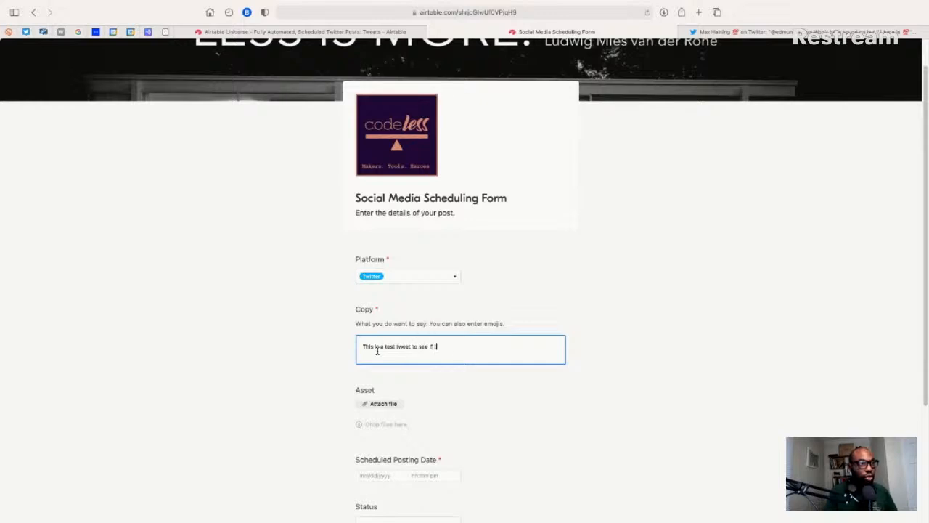
text(ee if the sc)
text(eduler still w)
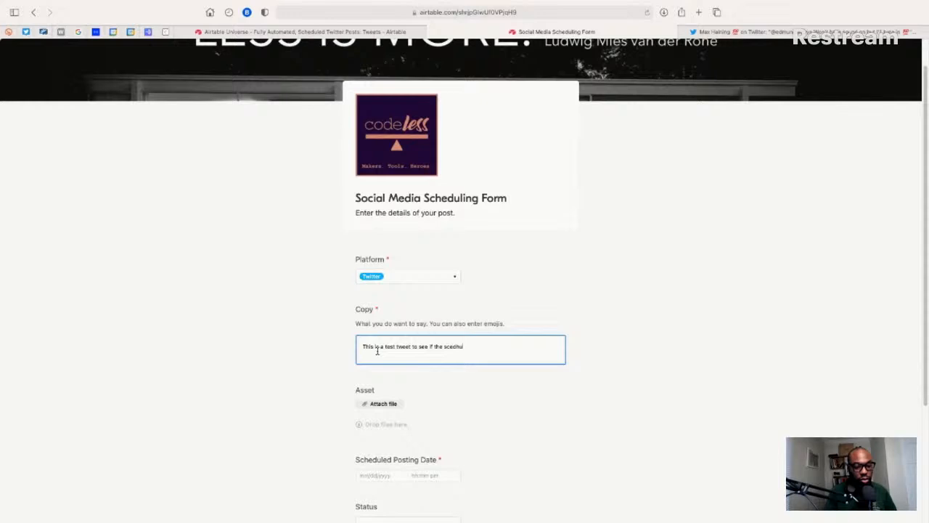
text(ork)
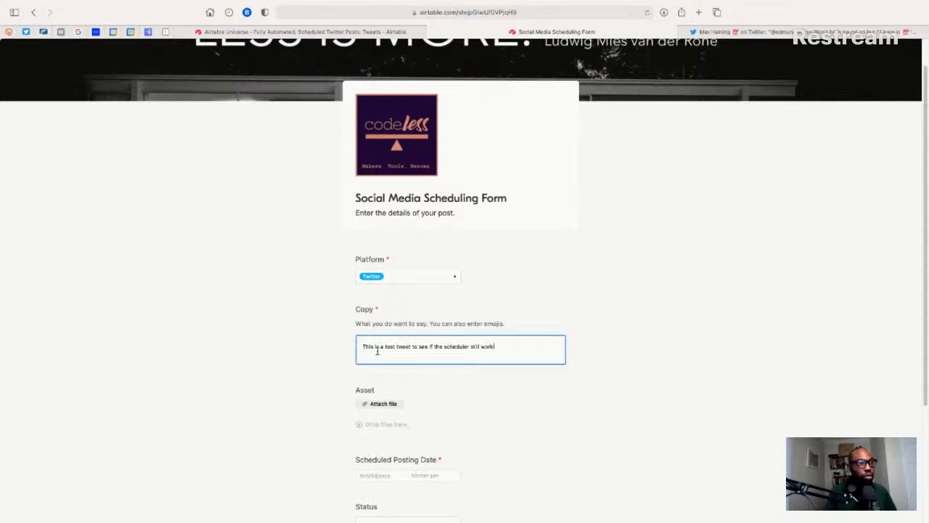
text(s. I Am)
key(BackSpace)
key(BackSpace)
text(am building a)
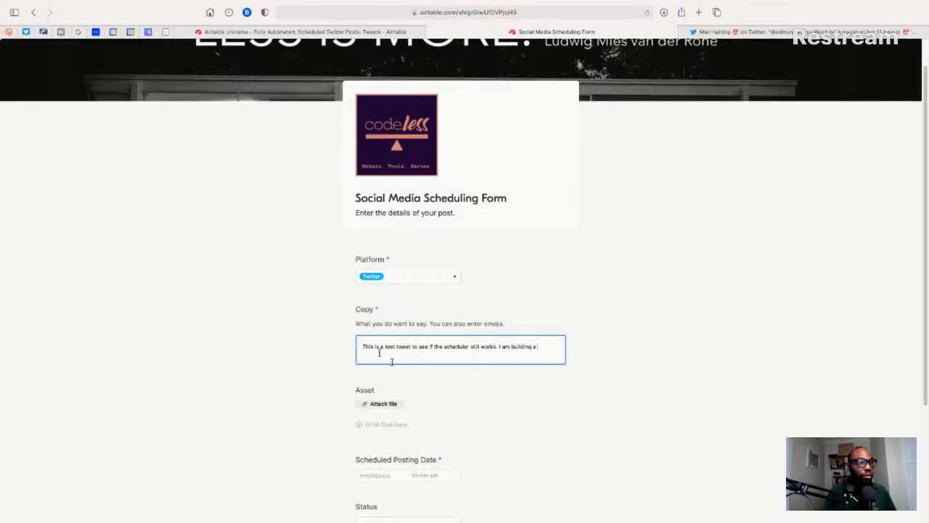
- Rewrite the second sentence of the Copy as "I am retelling my scheduler to work for the #100DaysOfNoCode challenge."
double_click(524, 347)
text(retes)
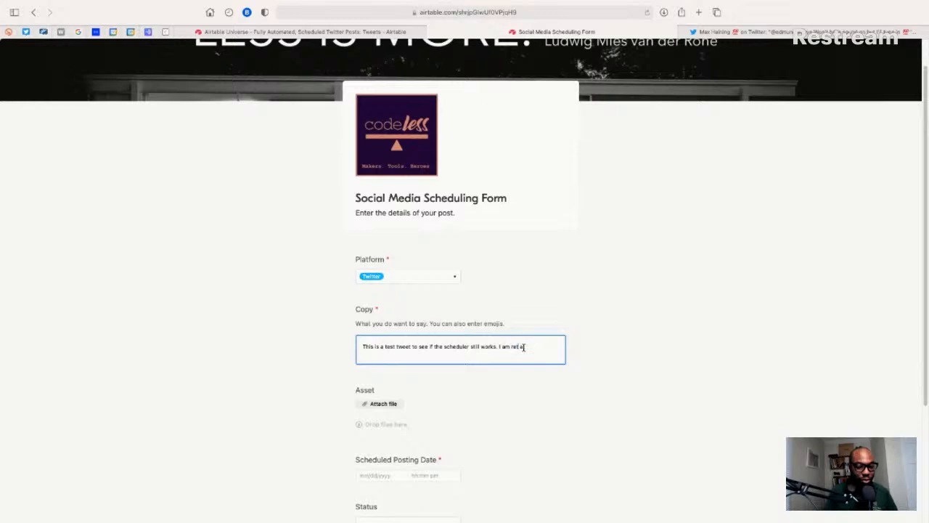
text(ting my schedul)
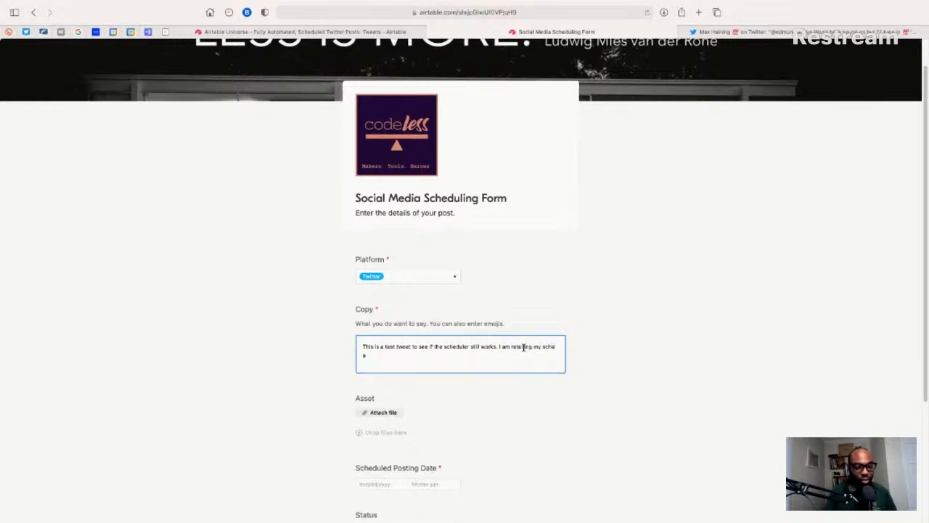
text(er to)
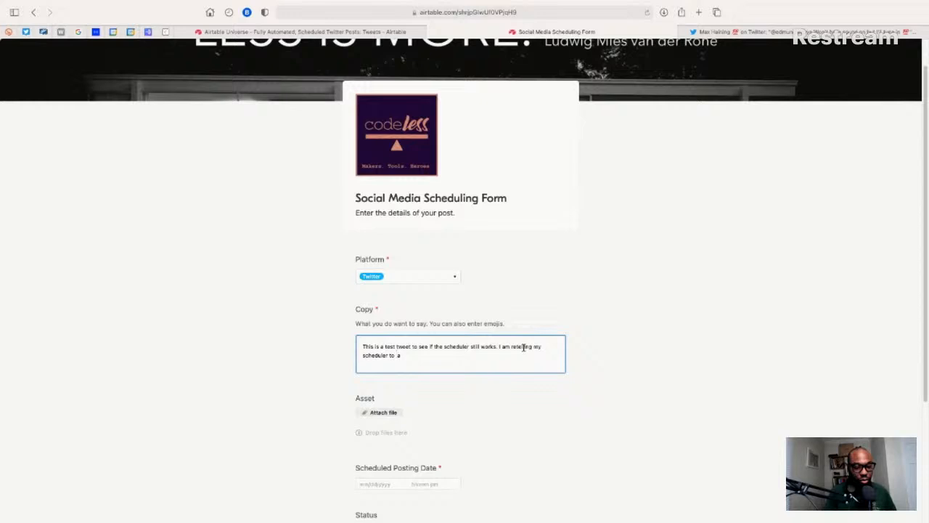
text( work for the #100DaysOf)
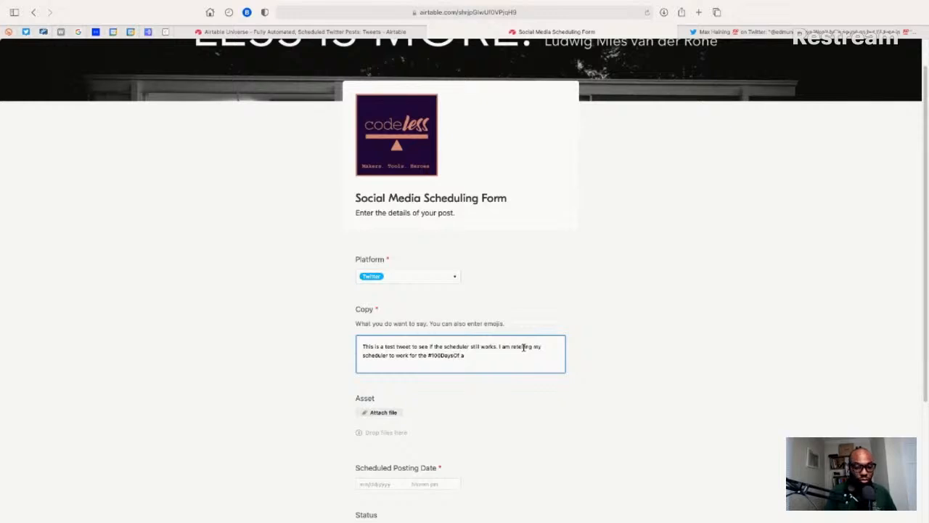
text(NoCode)
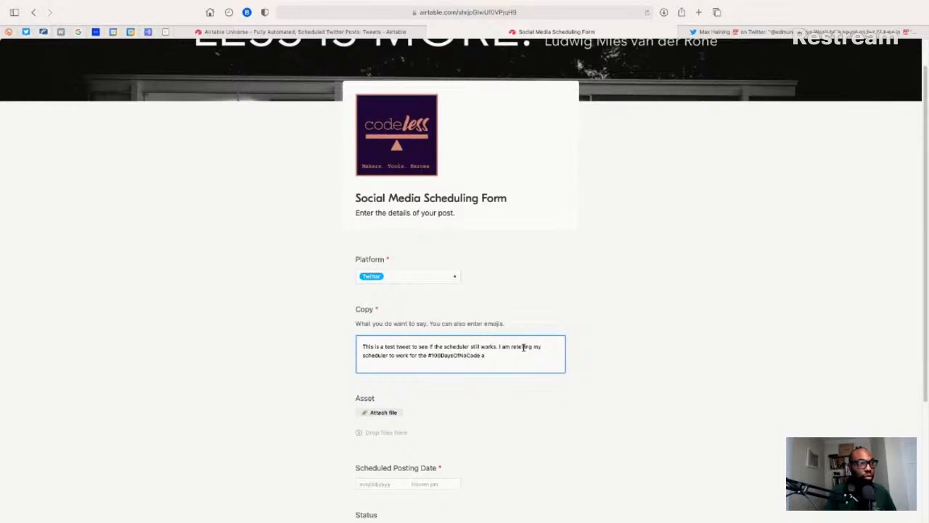
text( challenge.)
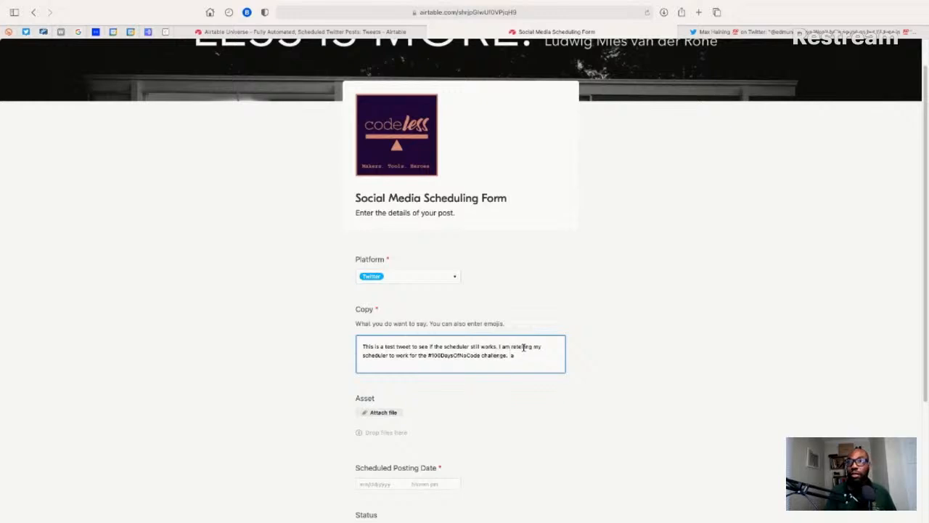
key(Return)
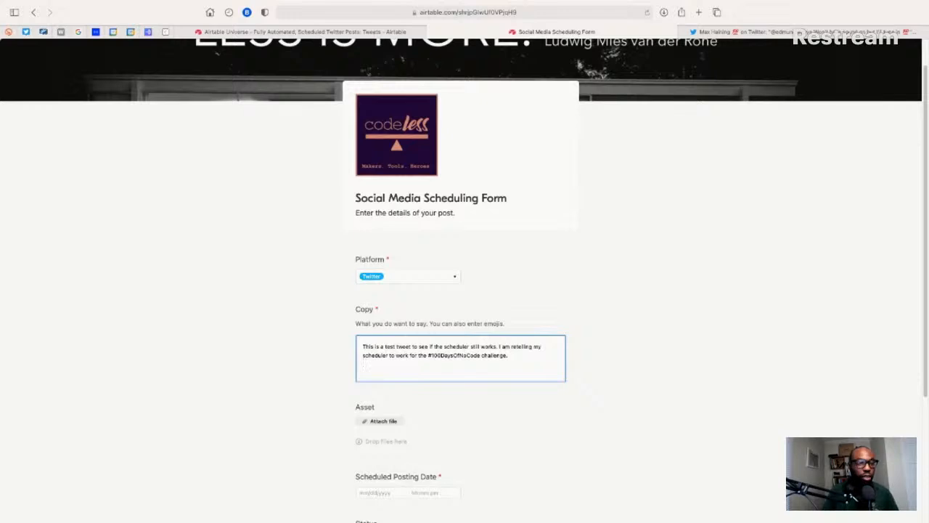
key(BackSpace)
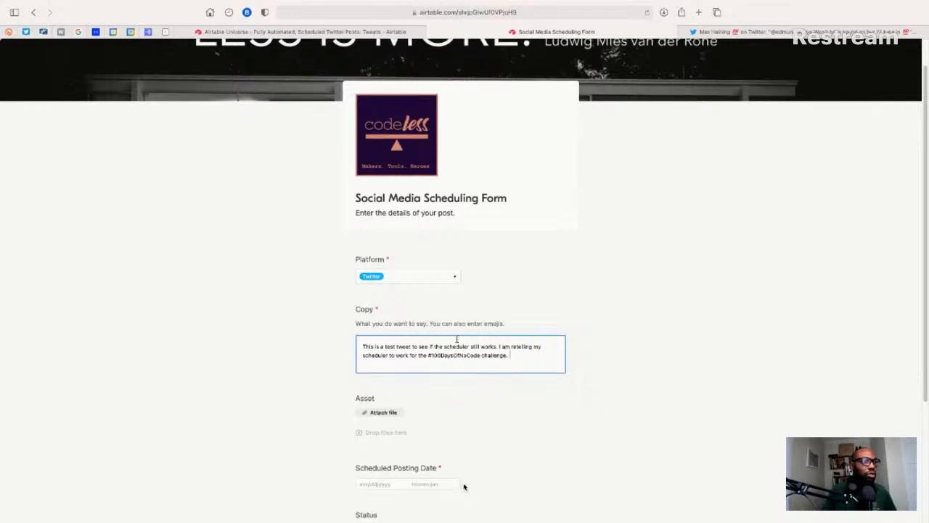
- Set the Scheduled Posting Date to 1/23/2021 at 5:22pm
scroll(464, 486, down, 3)
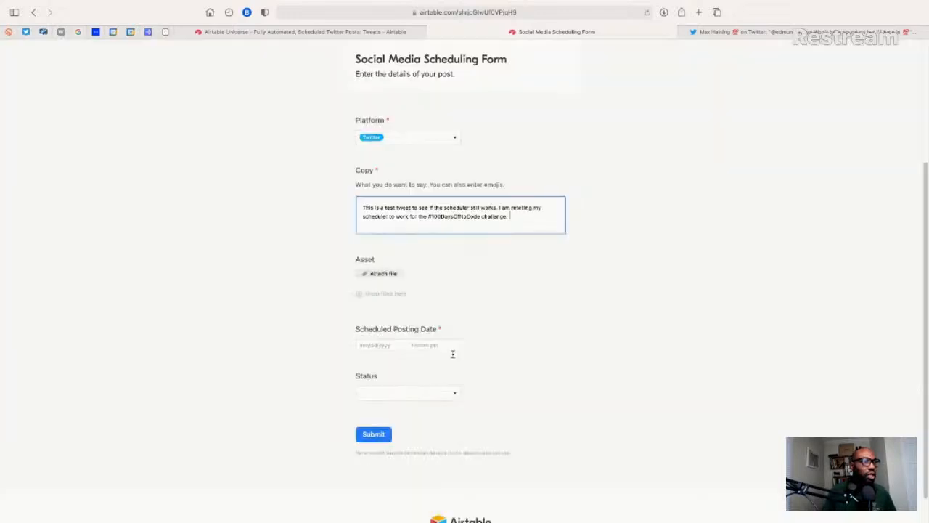
click(375, 344)
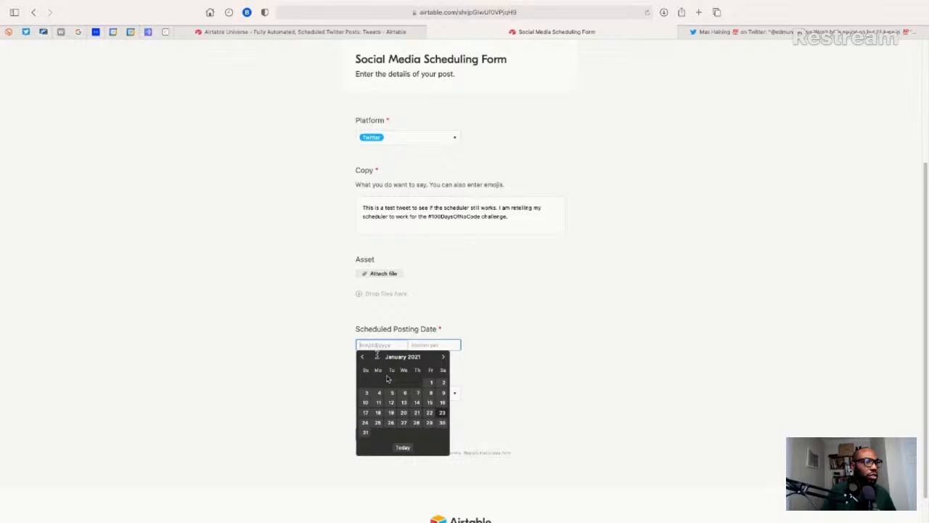
click(443, 413)
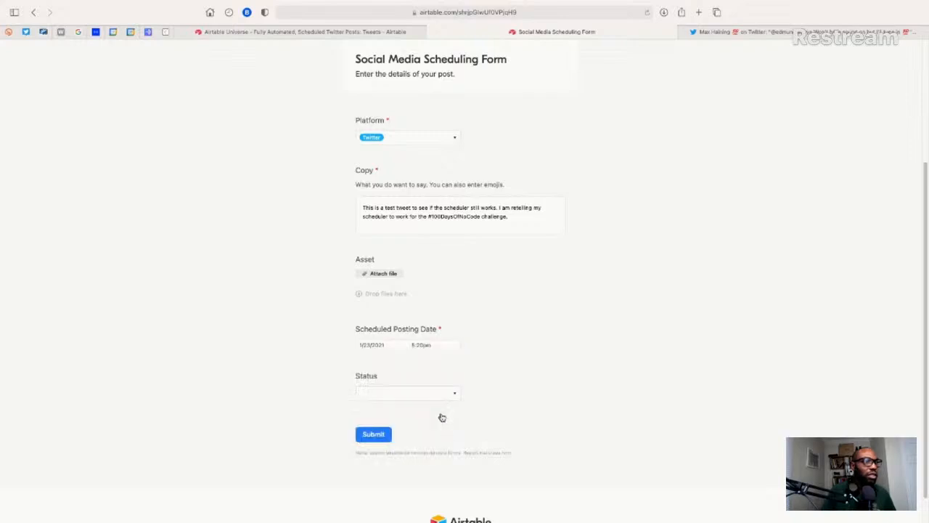
click(422, 345)
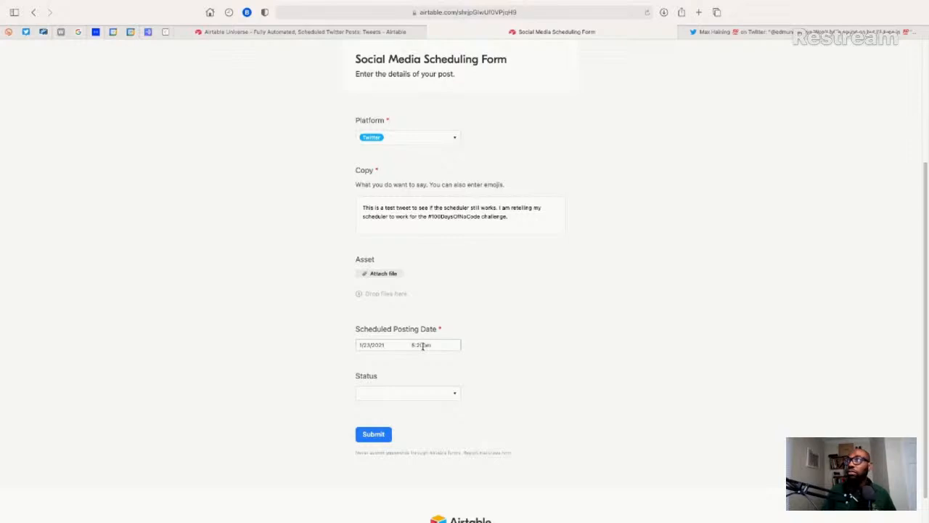
click(423, 347)
key(BackSpace)
text(1)
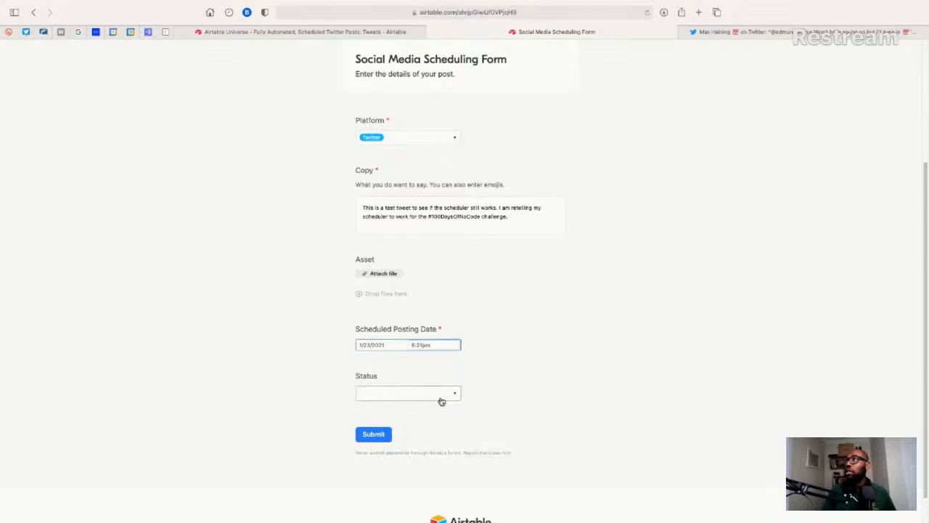
key(BackSpace)
text(2)
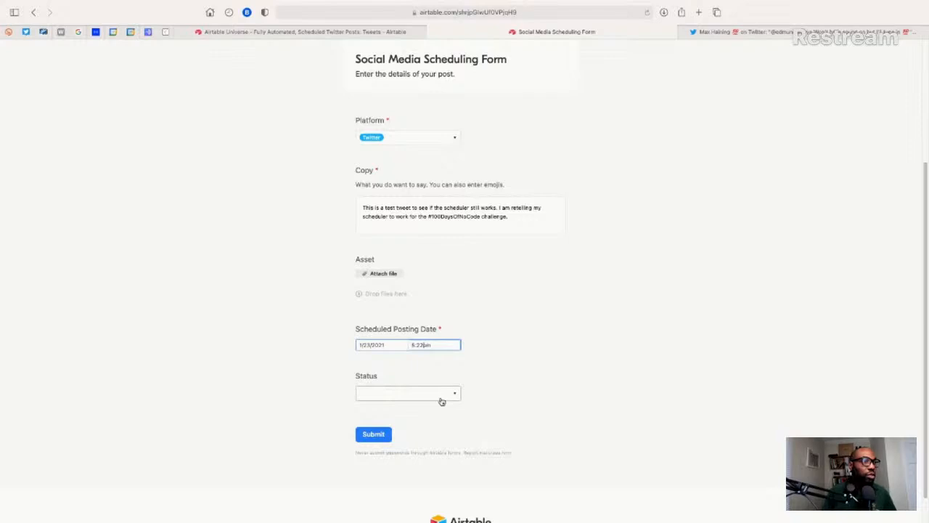
- Set the Status to Ready to Publish and submit the form
click(438, 397)
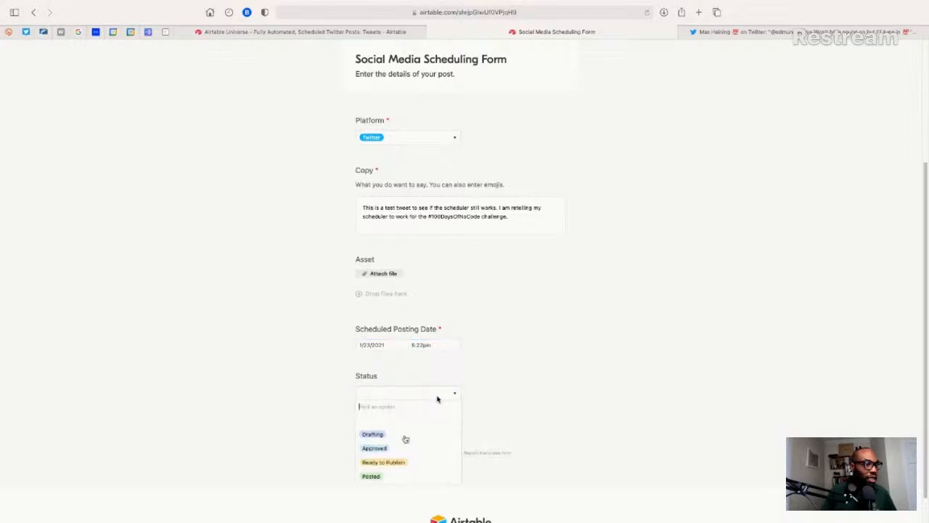
click(372, 464)
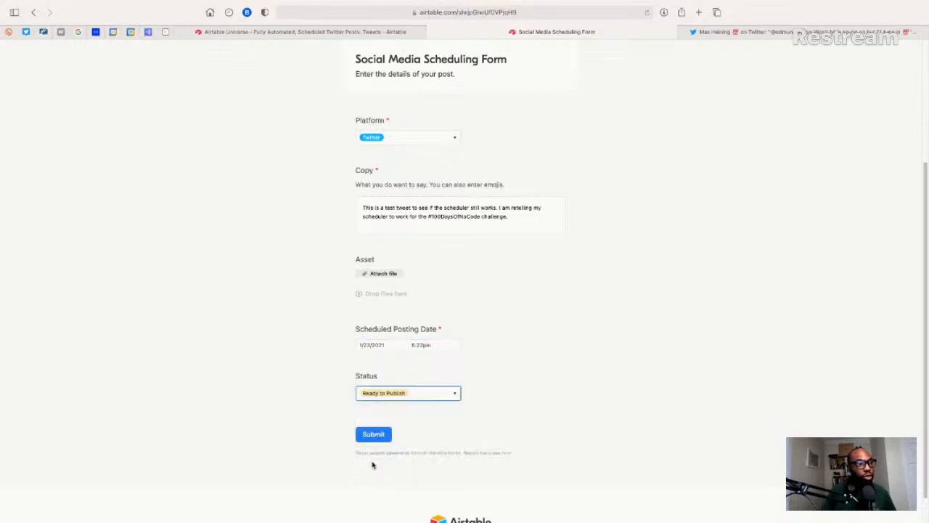
click(374, 434)
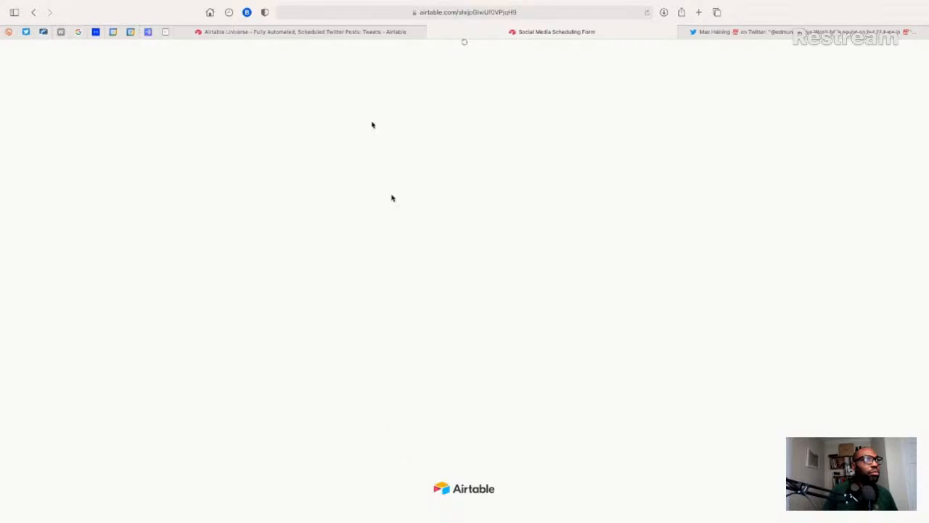
- Return to the Tweets Grid view and look across the new Ready to Publish record's fields as far as the character check
click(341, 33)
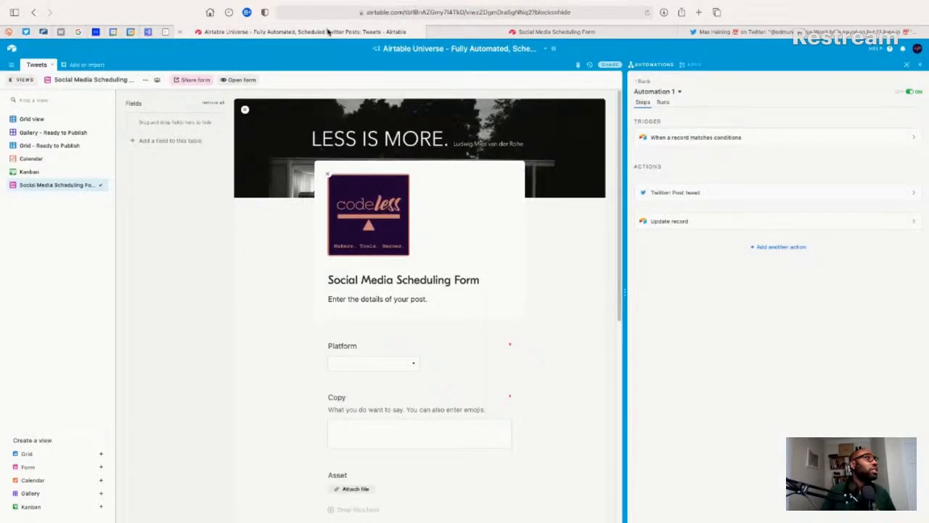
click(28, 121)
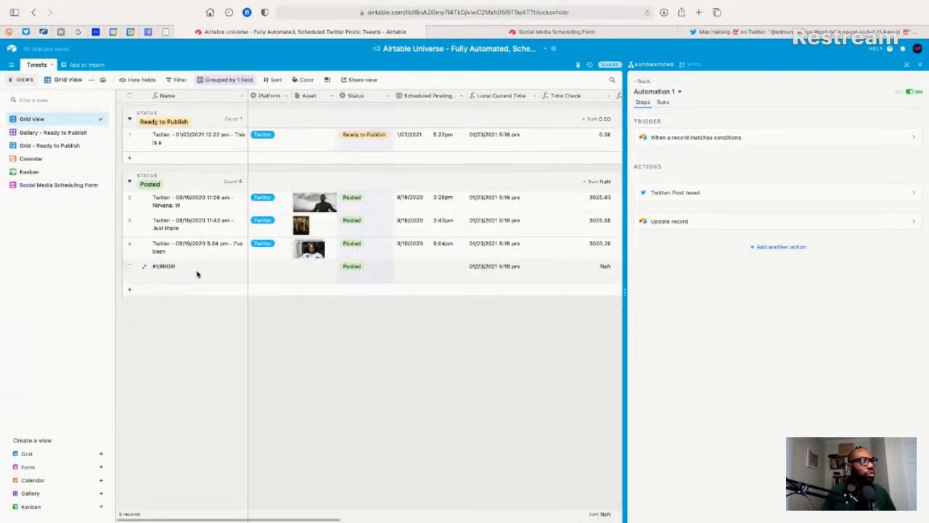
click(276, 147)
key(Left)
key(Right)
key(Right)
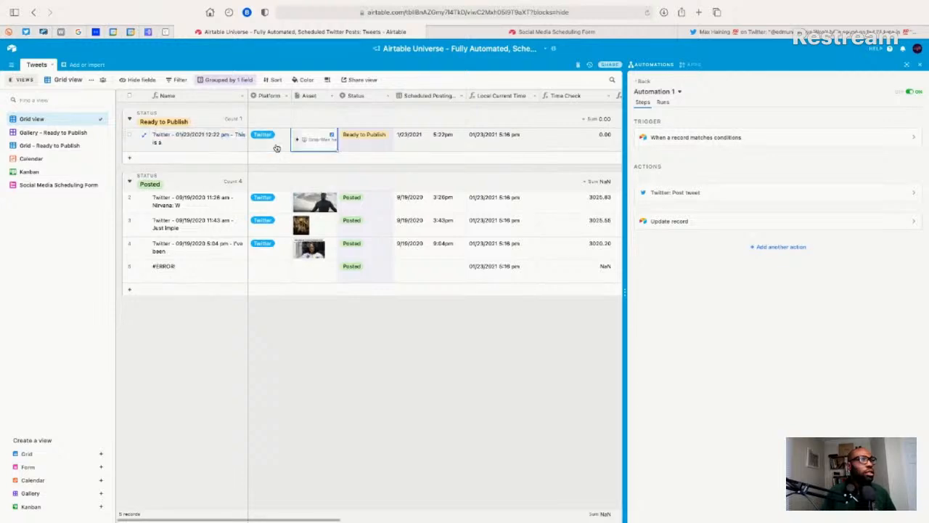
key(Right)
key(Right)
key(Right)
key(Right)
key(Right)
key(Right)
key(Right)
key(Right)
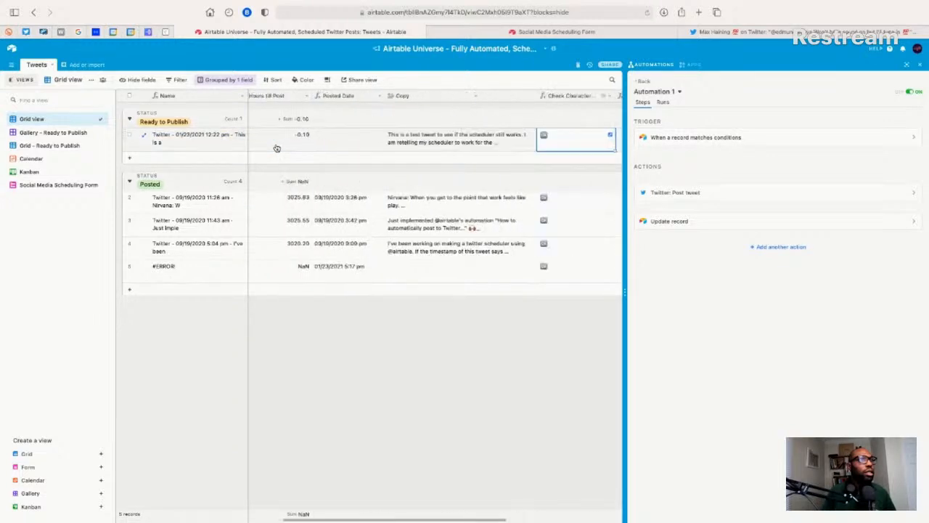
- Review the new record's Copy, Time Check and Scheduled Posting Date, then go back across to its character check
key(Left)
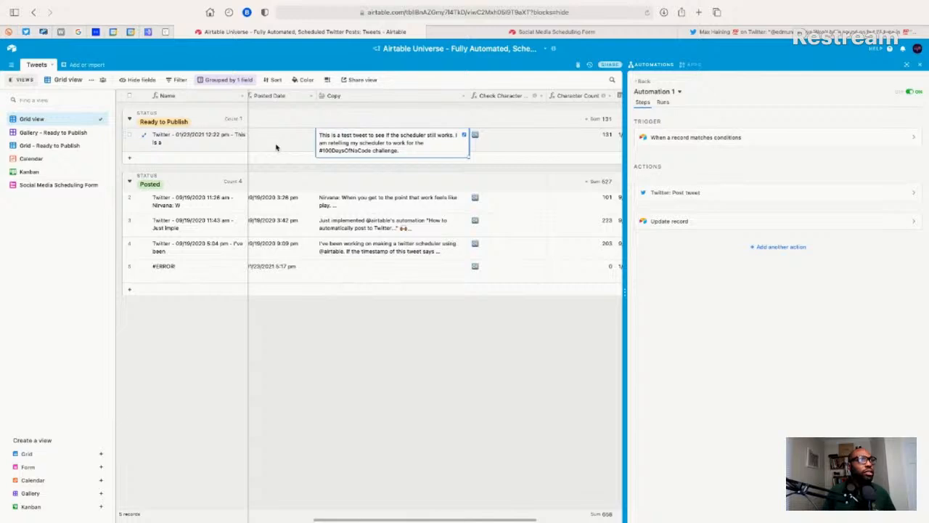
key(Left)
key(Left)
key(Left)
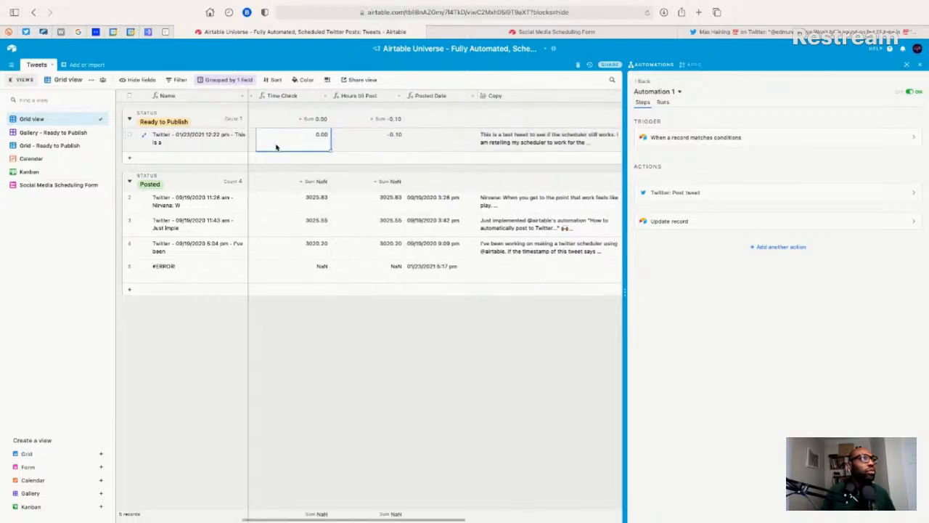
key(Left)
key(Left)
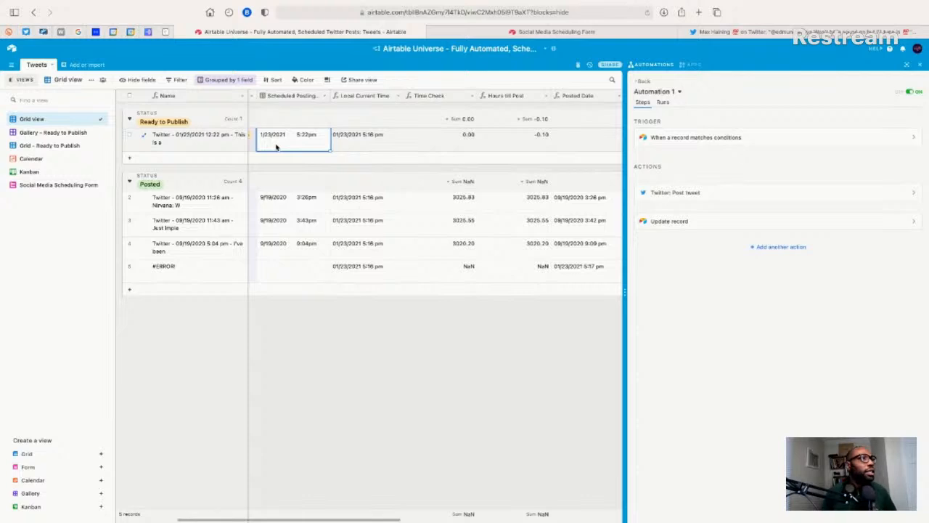
key(Right)
key(Right)
key(Right)
key(Right)
key(Right)
key(Right)
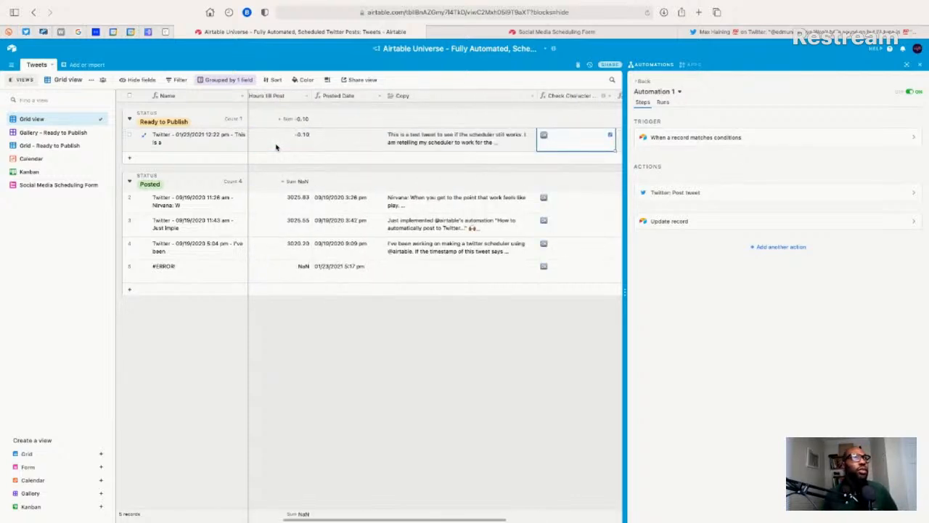
- Switch to Twitter, check the account's profile for the scheduled test tweet, and return to the Airtable Tweets grid
click(703, 32)
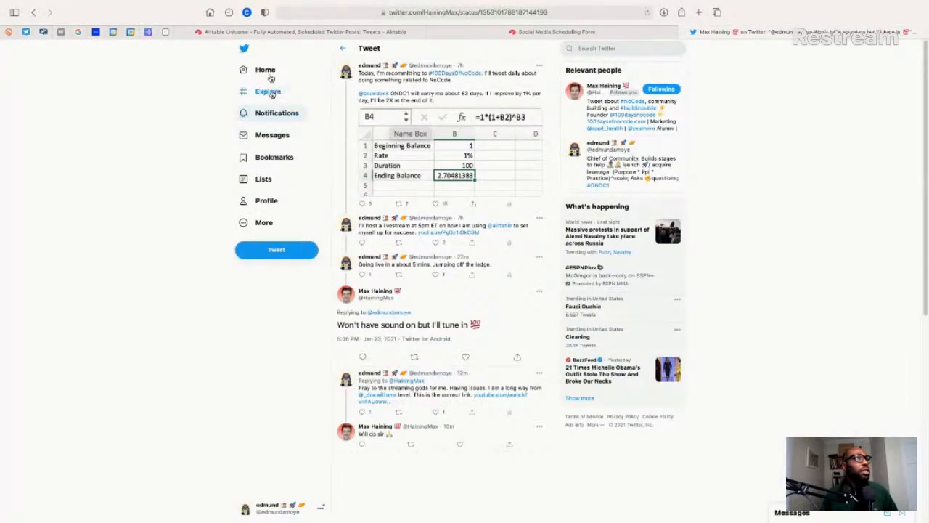
click(268, 201)
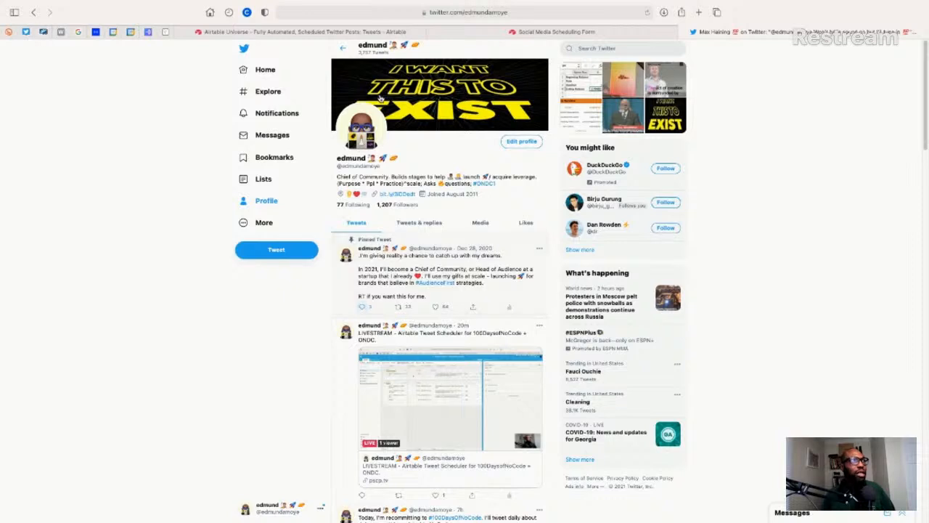
mouse_move(312, 39)
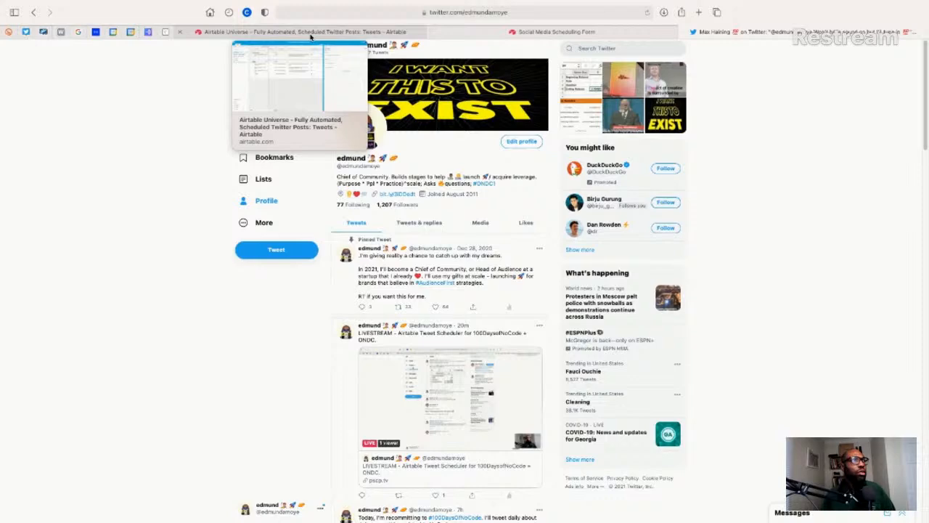
click(311, 37)
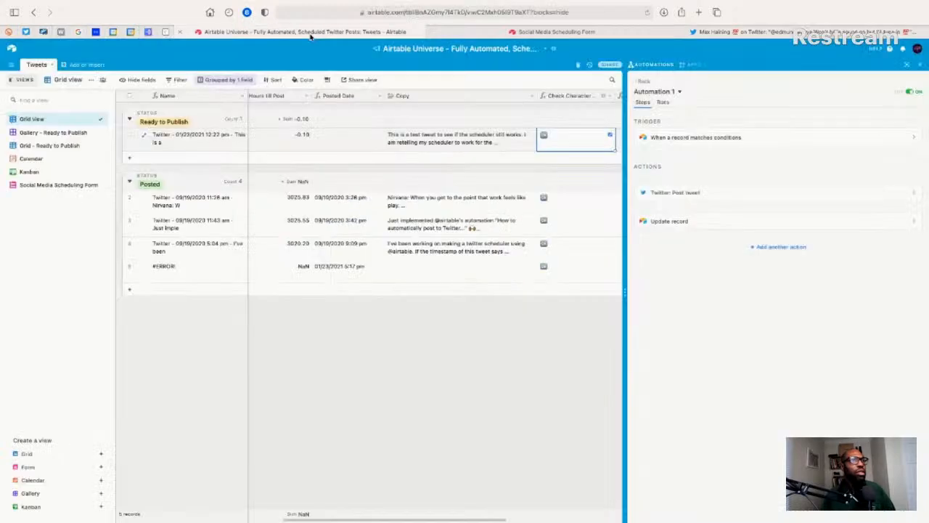
click(803, 32)
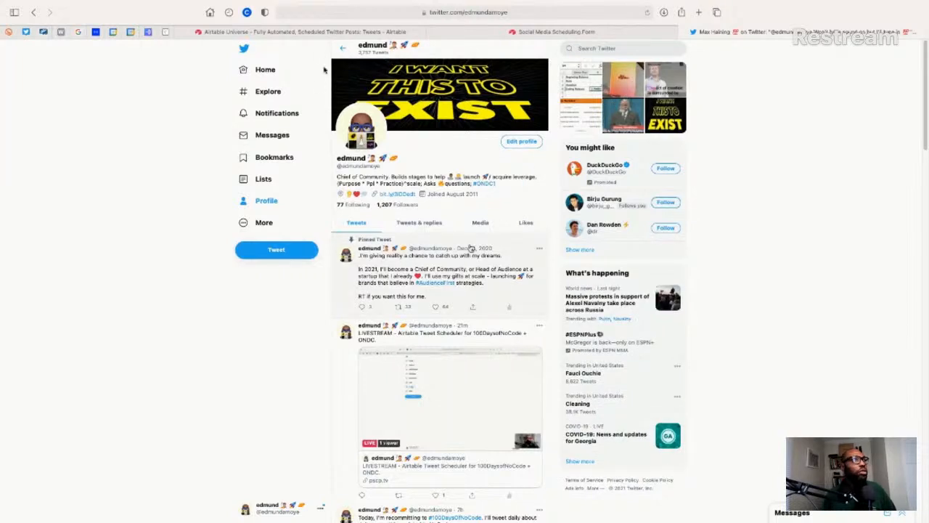
click(292, 32)
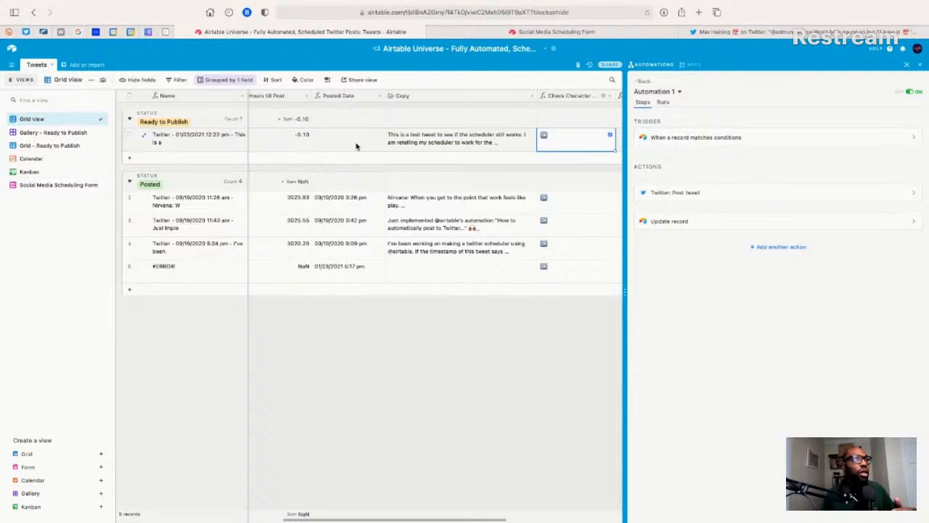
- Review the Ready to Publish record's Copy and look across its remaining fields as far as Created Date
key(Right)
key(Right)
key(Left)
key(Left)
key(Left)
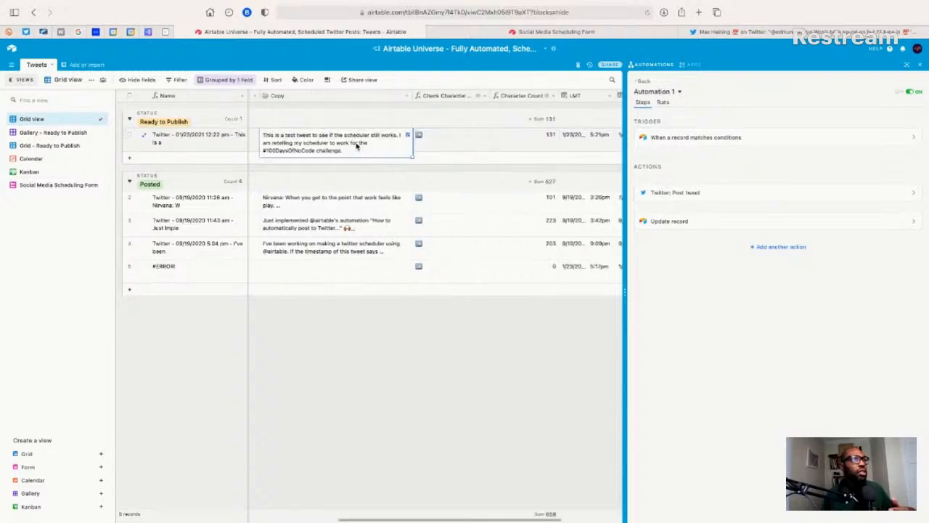
key(Right)
key(Right)
key(Right)
key(Right)
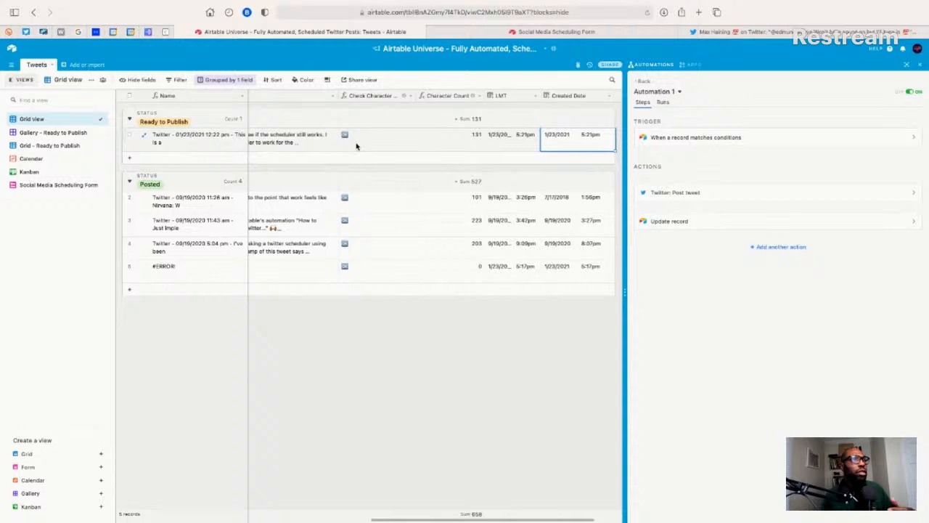
- Go back through the Ready to Publish record's fields, including Time Check, as far as its Name
key(Left)
key(Left)
key(Left)
key(Left)
key(Left)
key(Left)
key(Left)
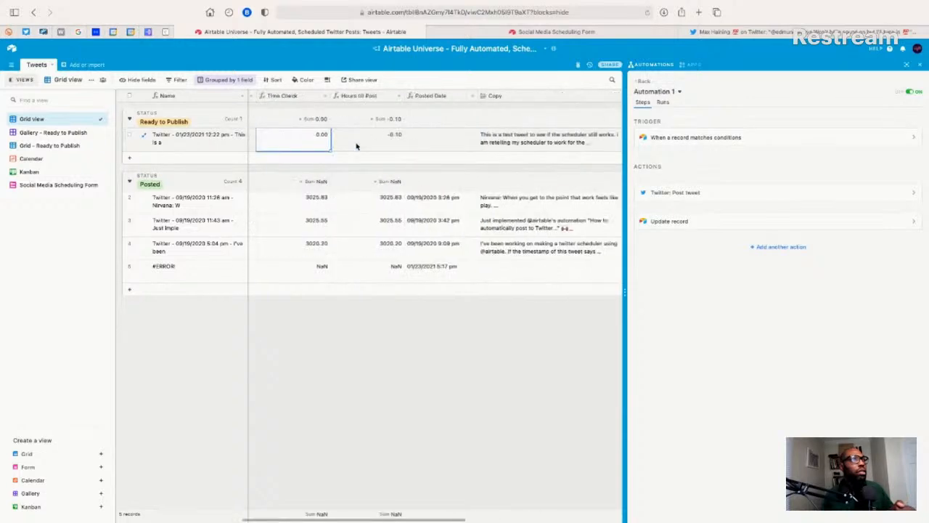
key(Left)
key(Left)
key(Left)
key(Left)
key(Left)
key(Left)
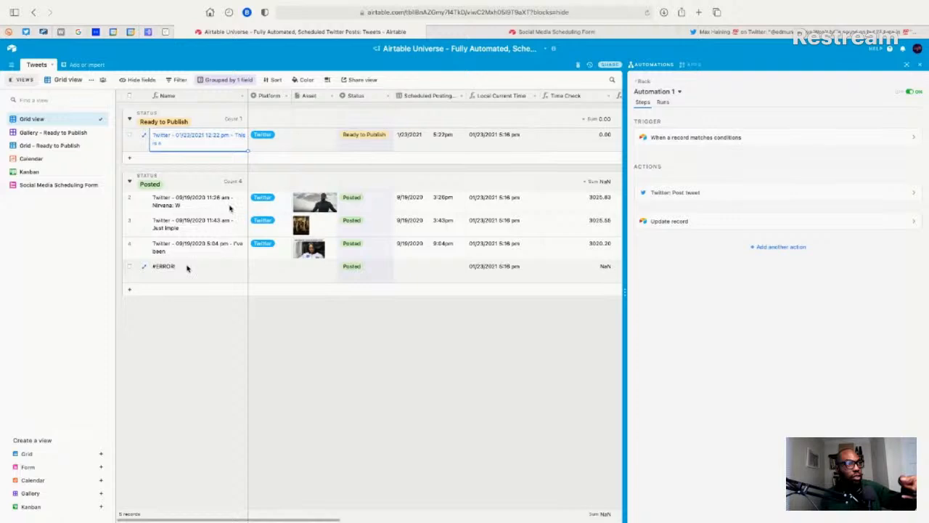
- Look across the Ready to Publish record from its Name through Hours till Post to Created Date
key(Right)
key(Right)
key(Right)
key(Right)
key(Right)
key(Right)
key(Right)
key(Right)
key(Right)
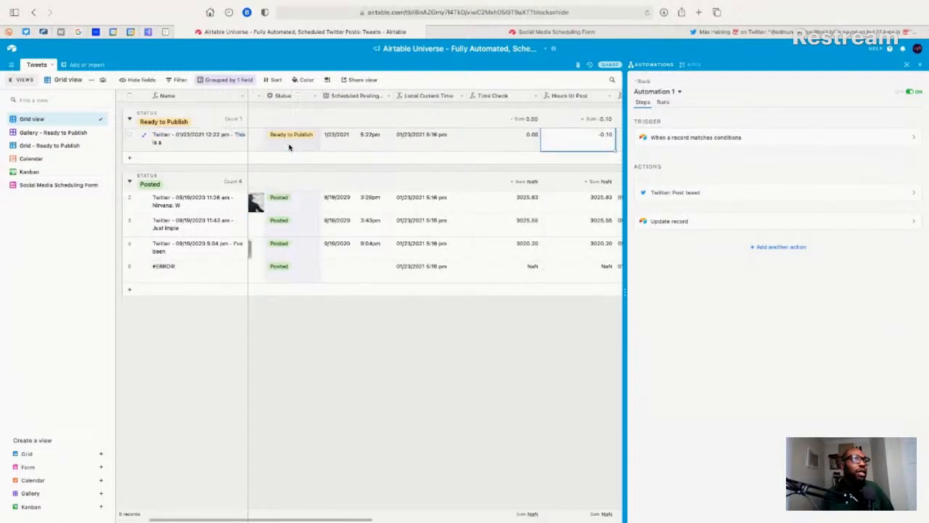
key(Right)
key(Right)
key(Right)
key(Right)
key(Right)
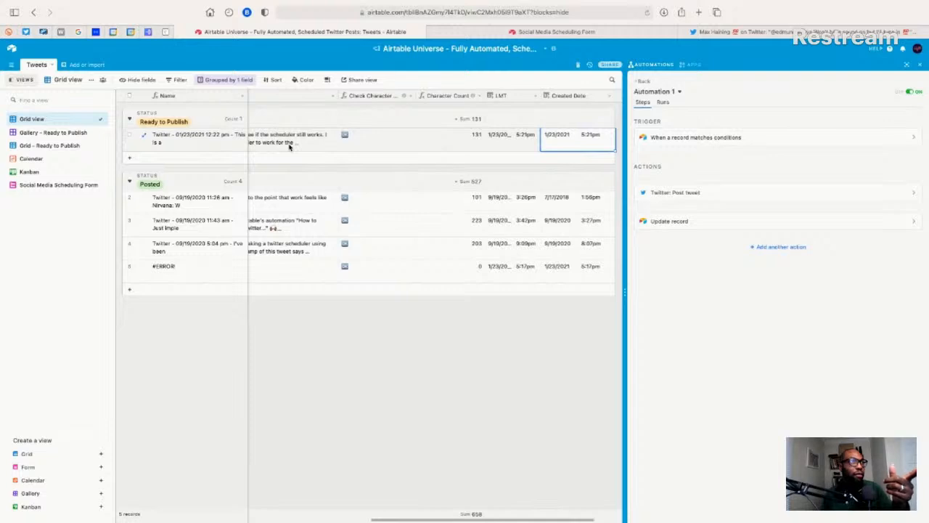
- Check the Ready to Publish record's LMT and Character Count, and return to its Name field
key(Left)
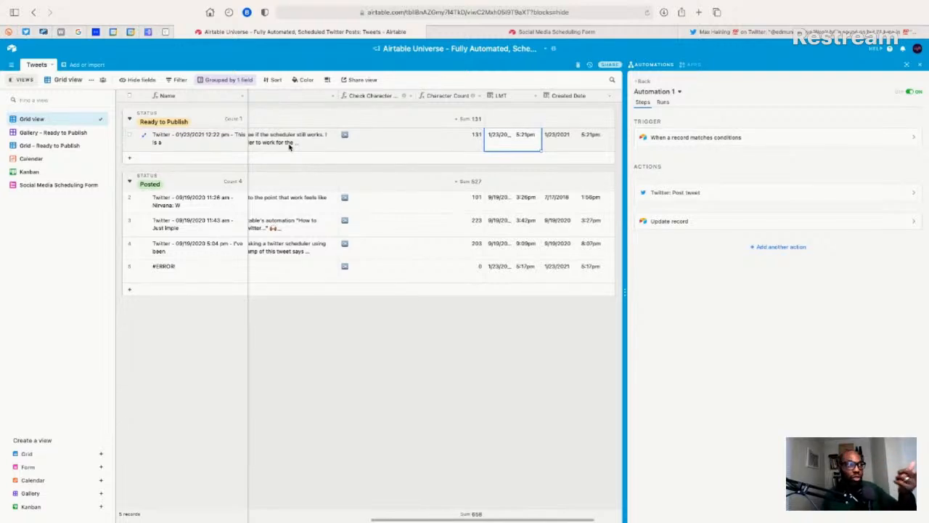
key(Left)
key(Left)
key(Left)
key(Left)
key(Left)
key(Left)
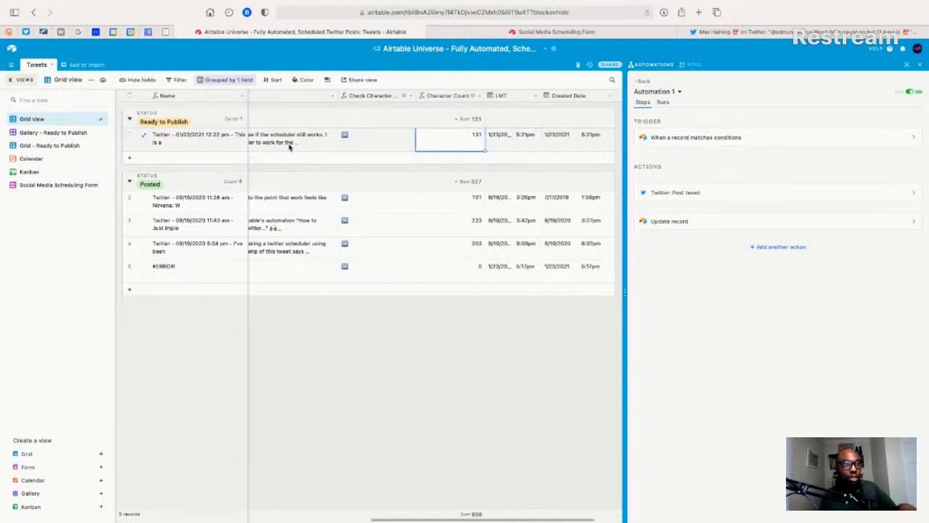
key(Left)
key(Left)
key(Left)
key(Left)
key(Left)
key(Left)
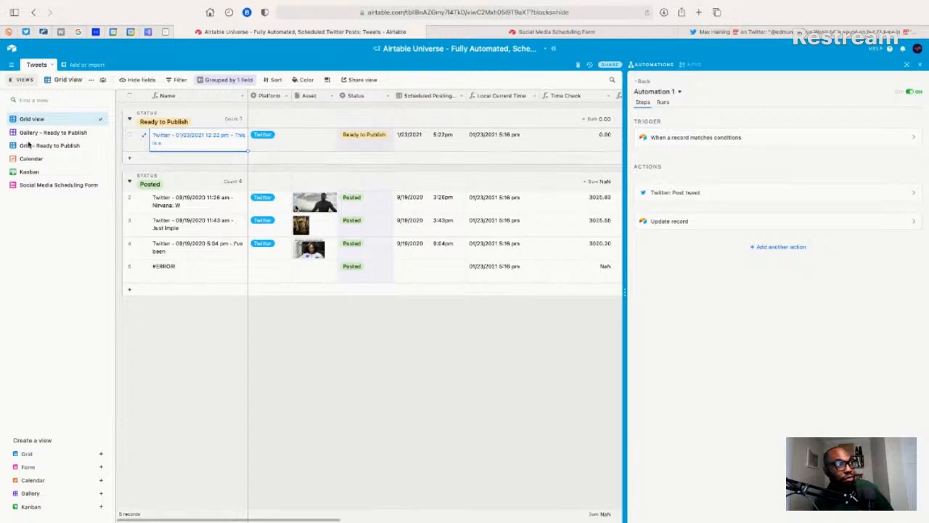
- Duplicate the Tweets table and return to the original Tweets table
click(39, 67)
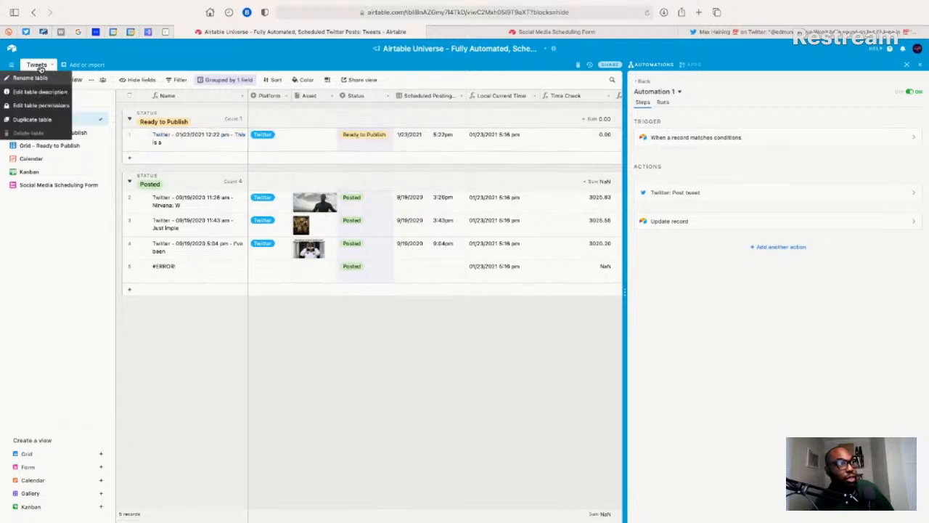
click(34, 119)
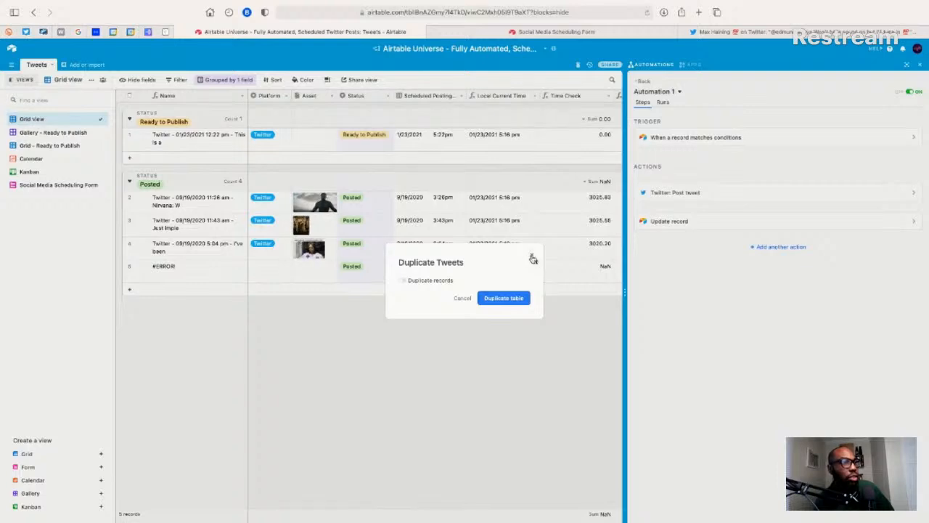
click(501, 302)
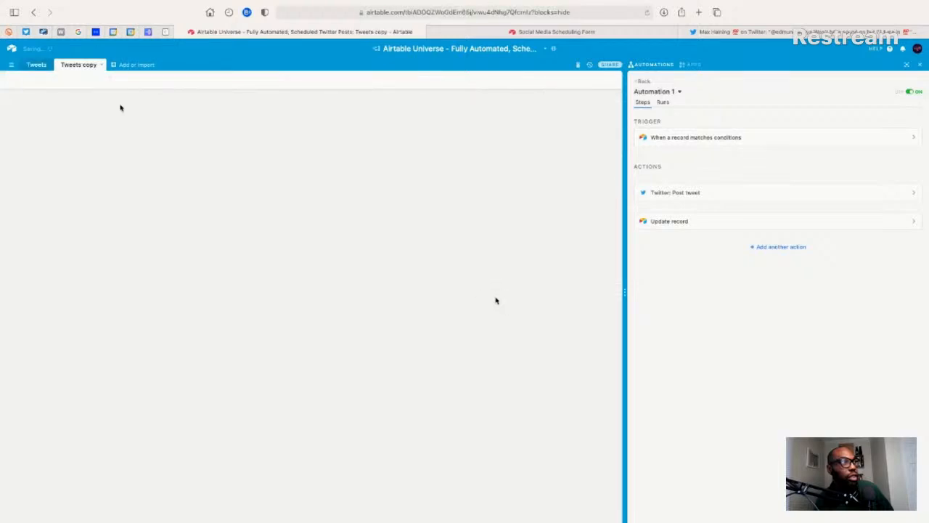
click(37, 65)
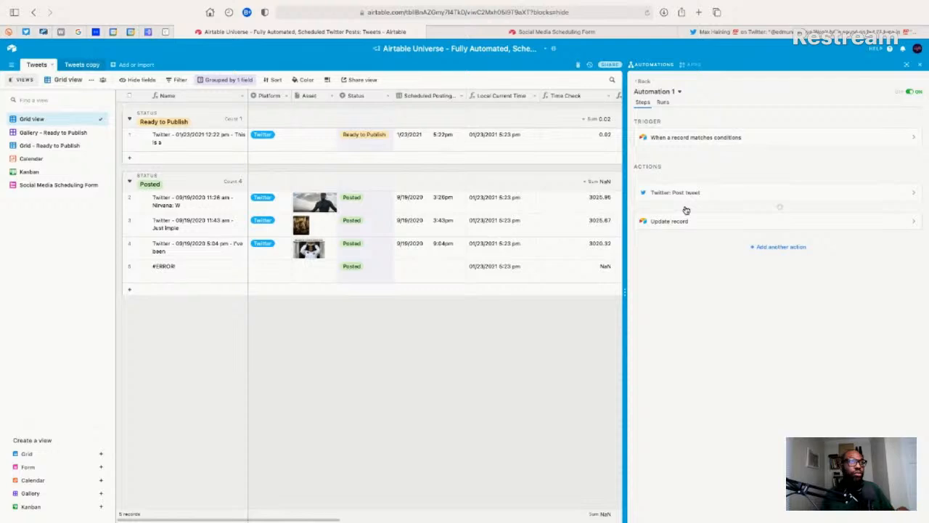
- Hide the automation details and review the first Posted record's fields from Name to Local Current Time
click(648, 64)
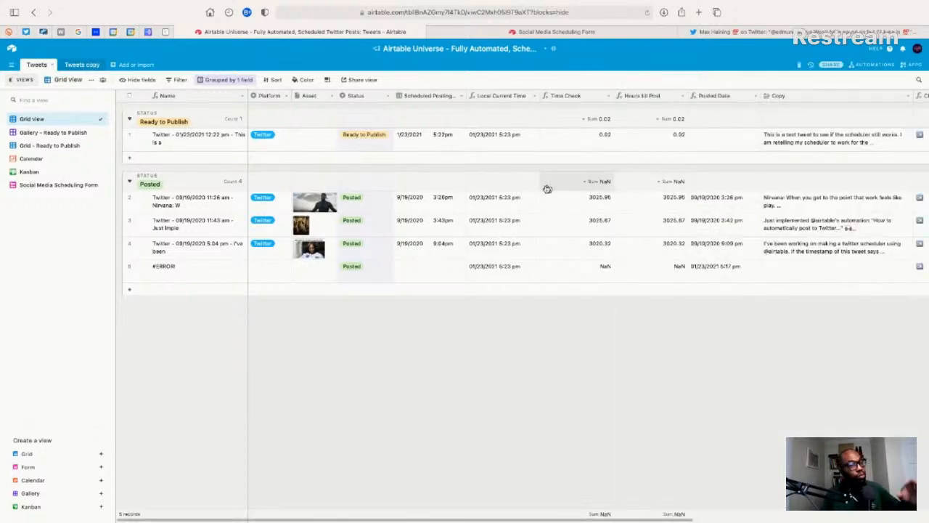
click(212, 205)
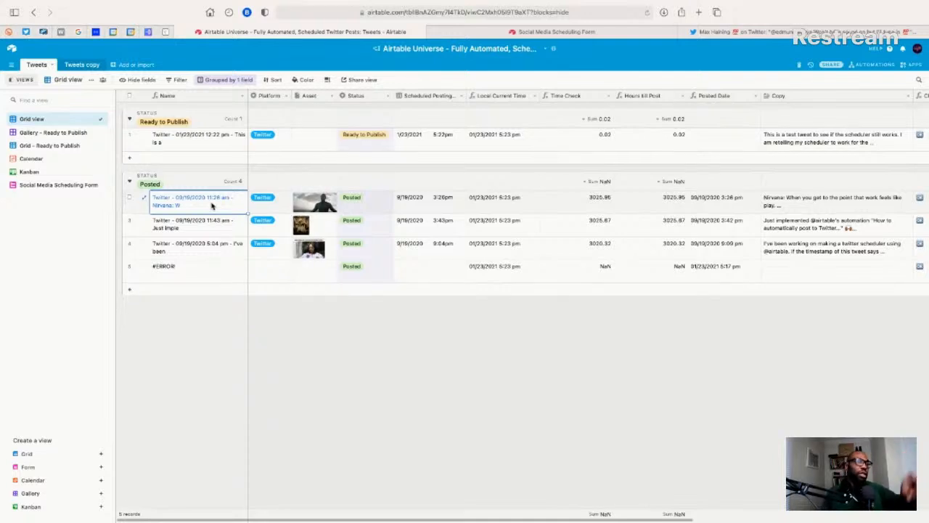
key(Tab)
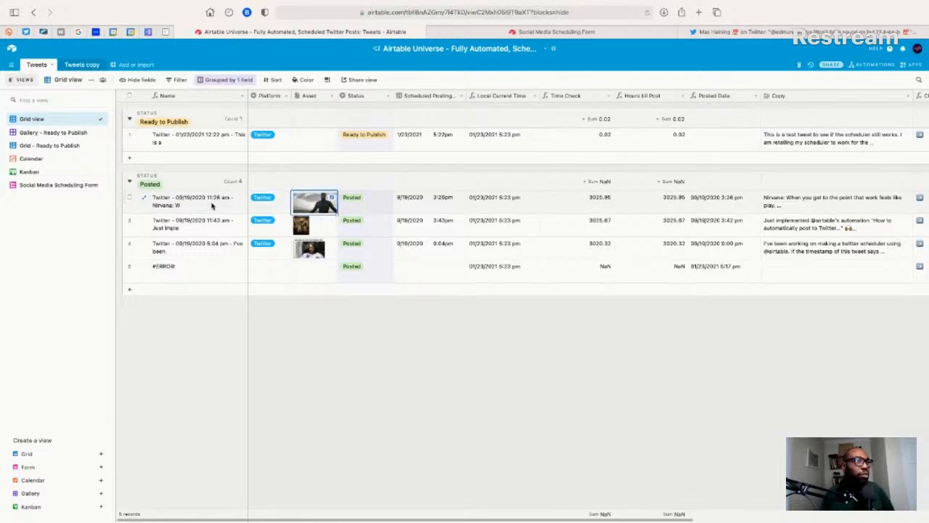
key(Tab)
key(Tab)
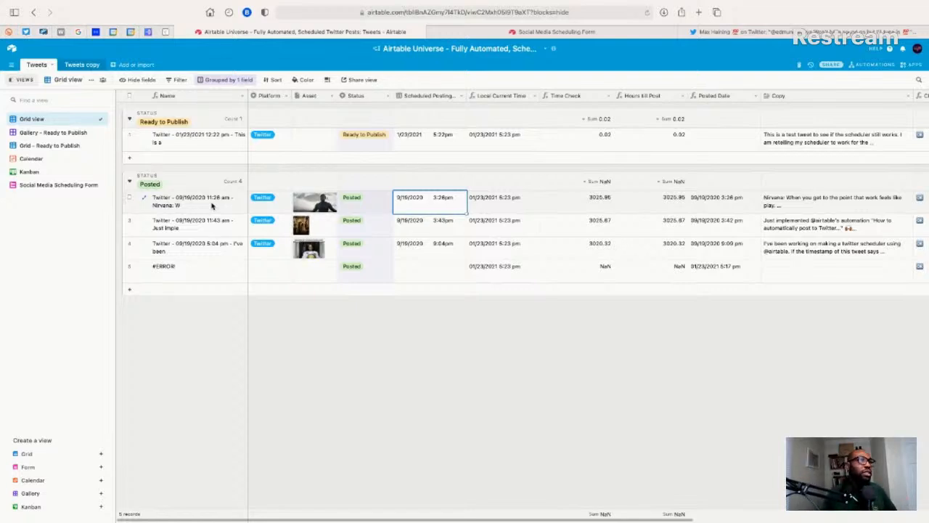
key(Tab)
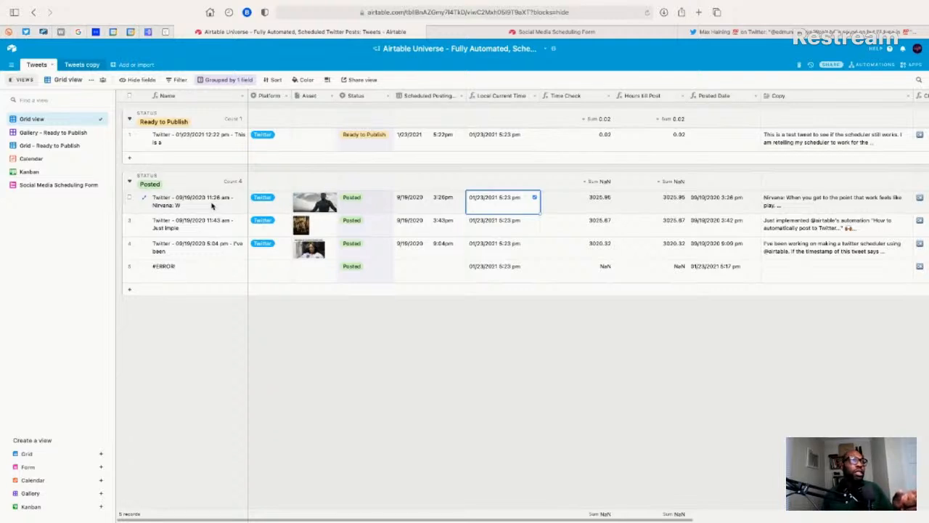
- Compare the first Posted record's Scheduled Posting Date and Local Current Time with its Time Check and Hours till Post
key(shift+Tab)
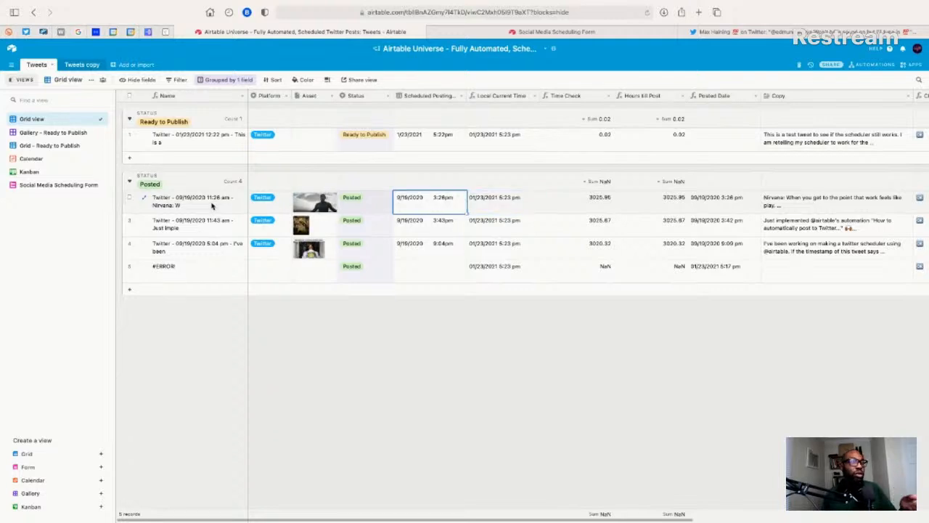
key(Tab)
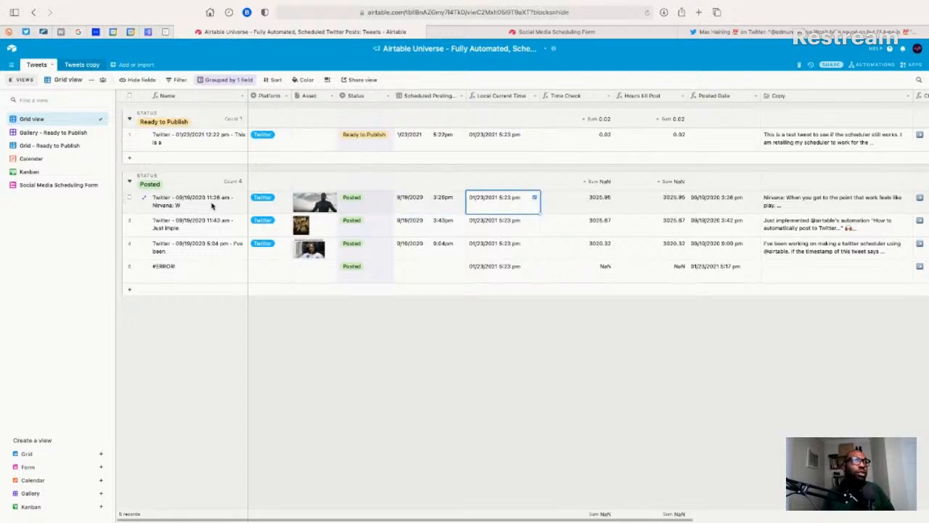
key(Tab)
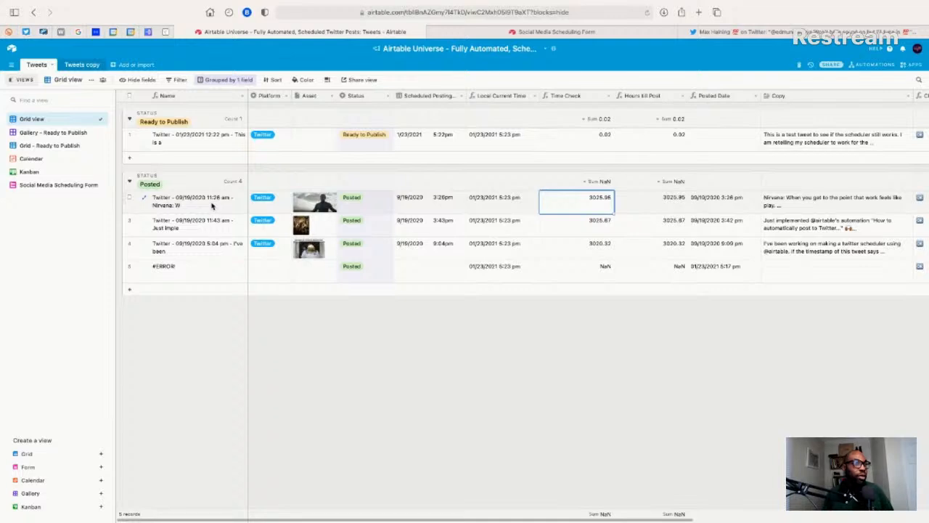
key(shift+Tab)
key(shift+Tab)
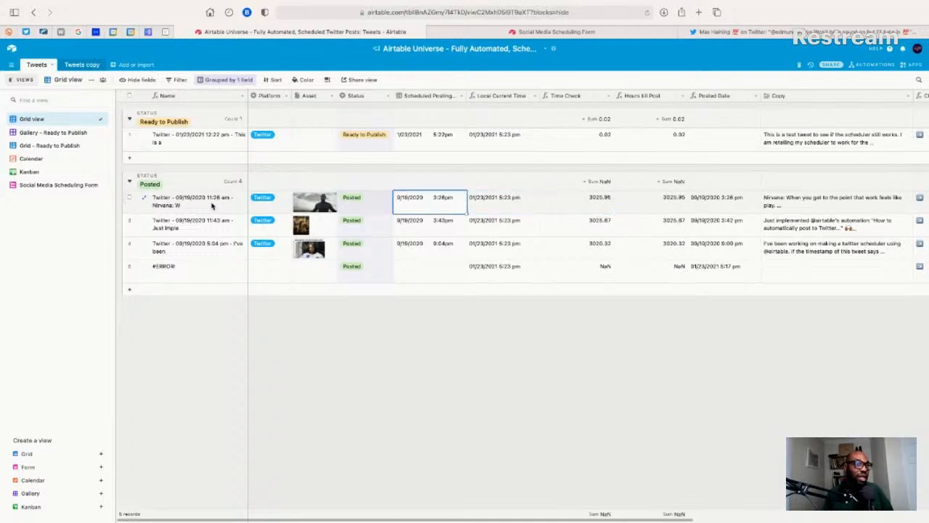
key(Tab)
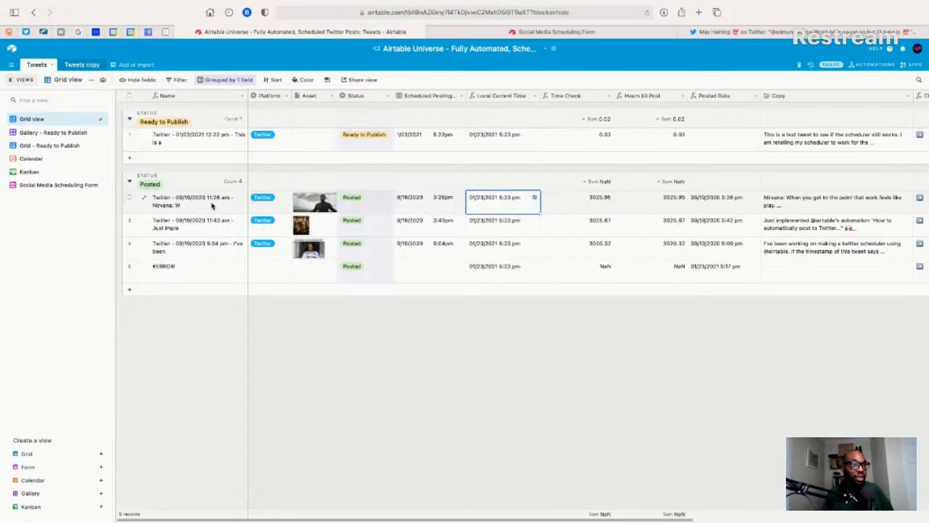
key(Tab)
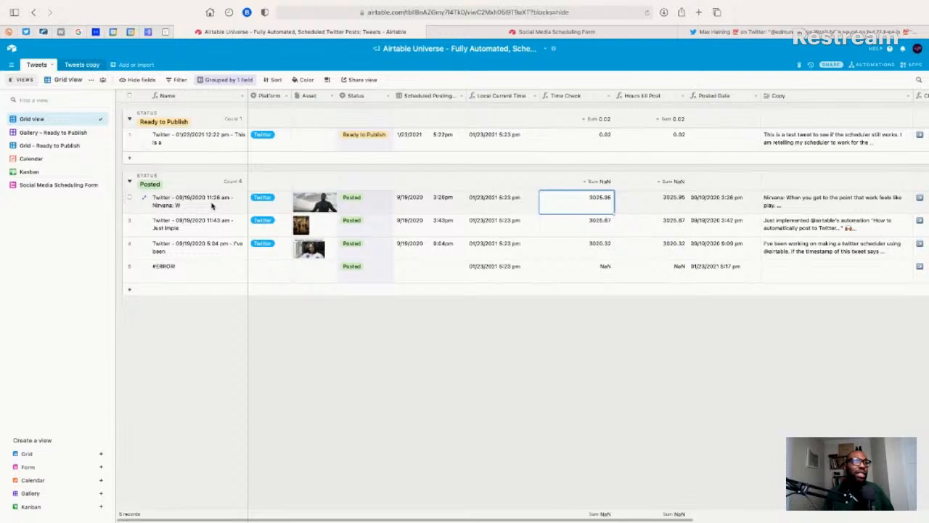
key(Tab)
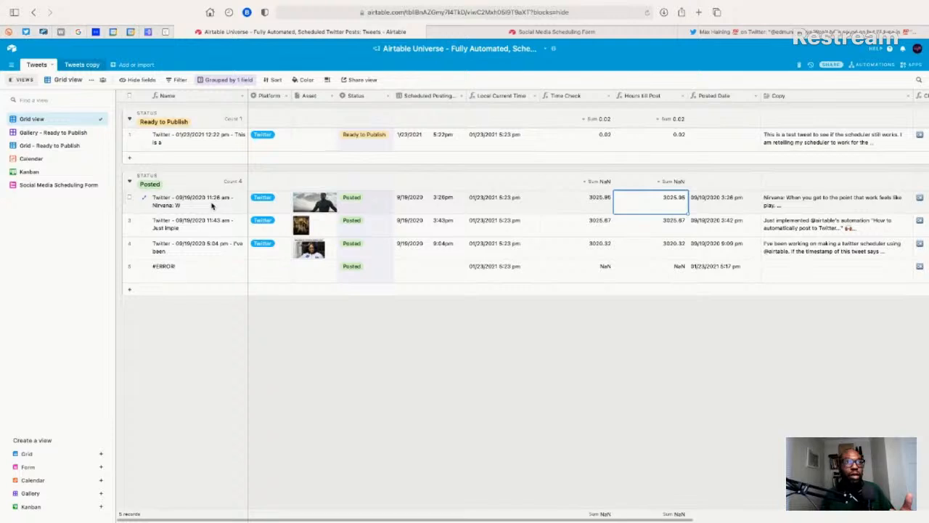
- Examine the details of the 1/23/2021 run in Automation 1's run history and return to the automation's steps
click(871, 66)
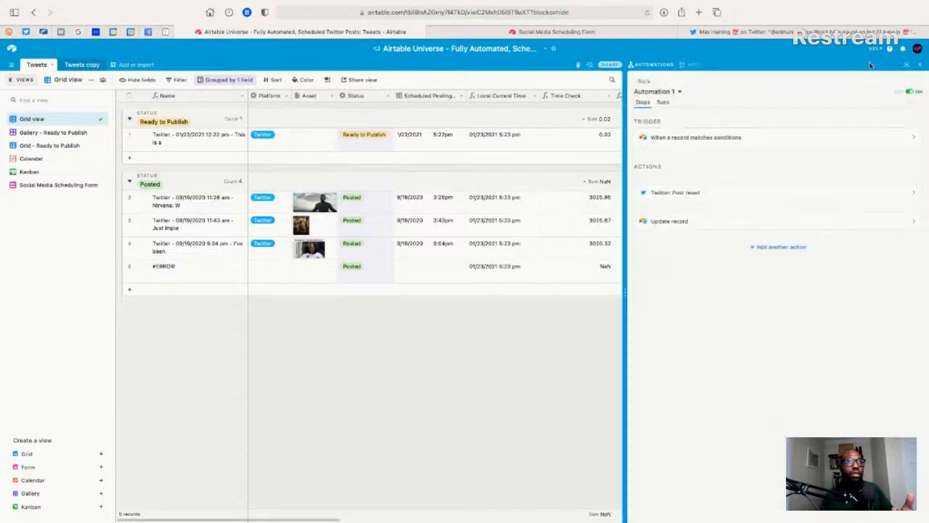
click(663, 104)
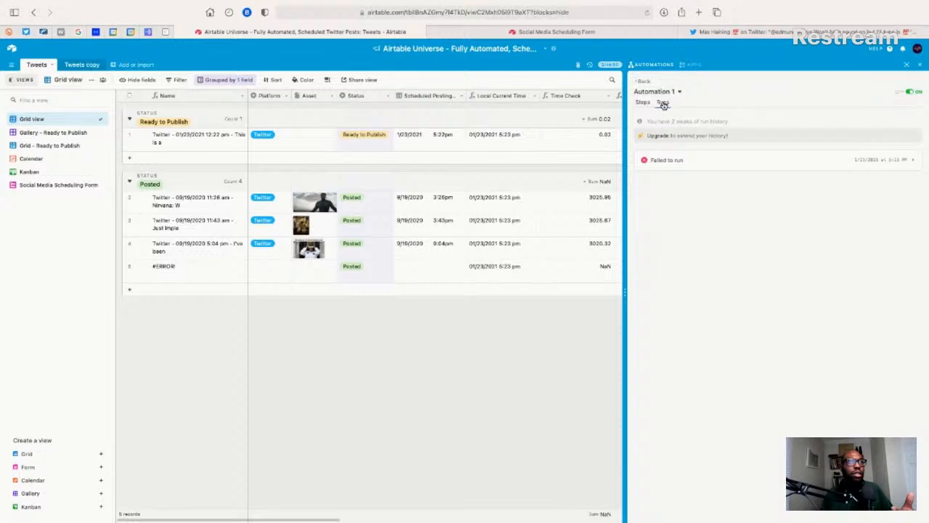
click(661, 164)
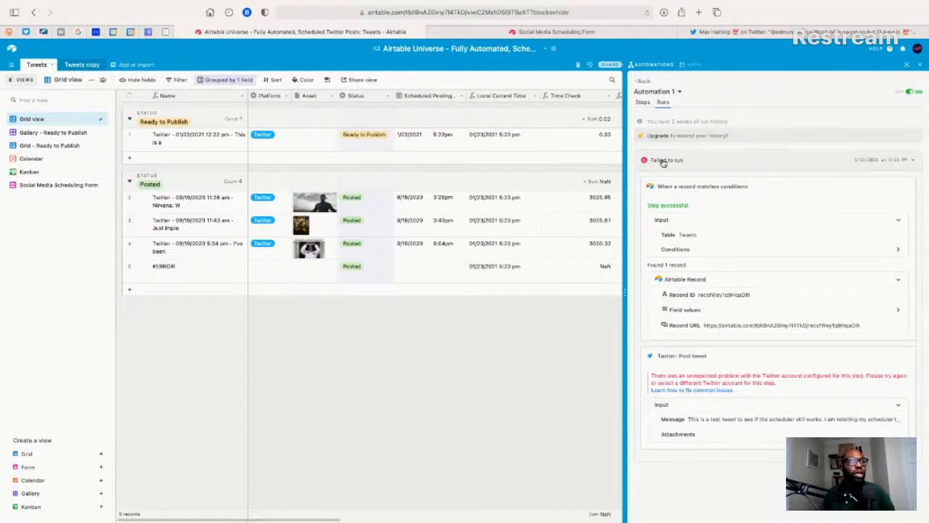
click(643, 102)
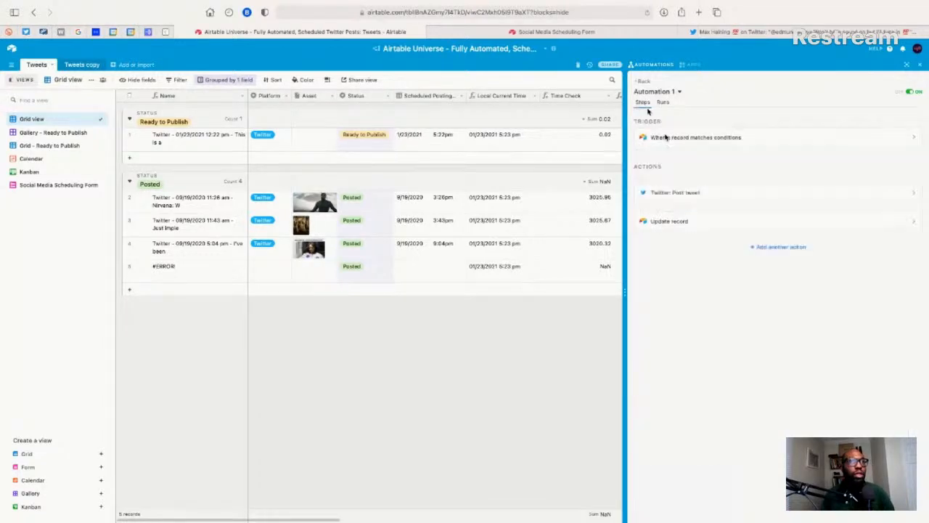
- Select the connected Twitter account for the Post tweet action and update the live automation with the change
click(676, 196)
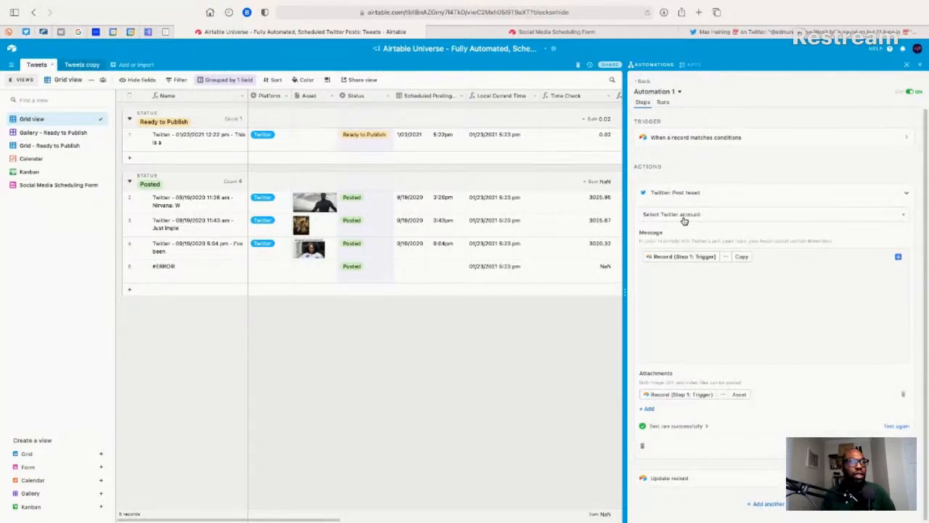
click(684, 218)
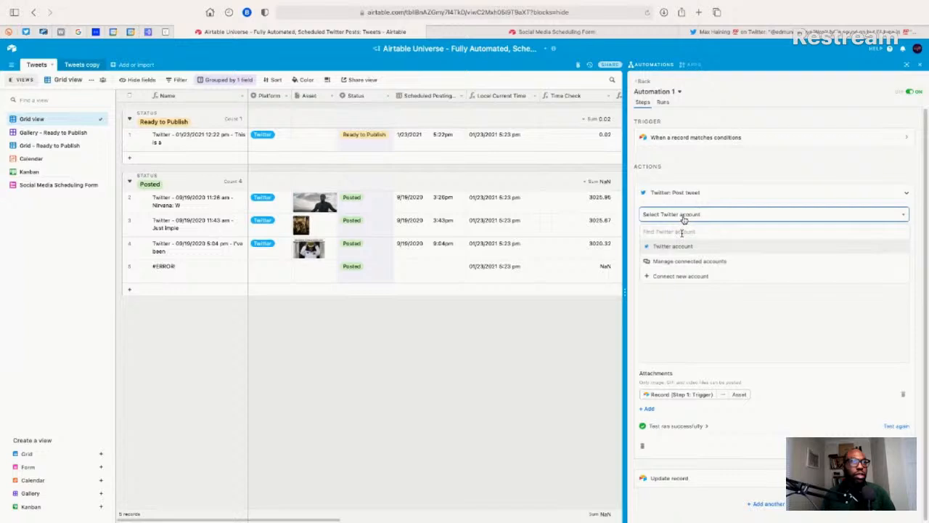
click(681, 247)
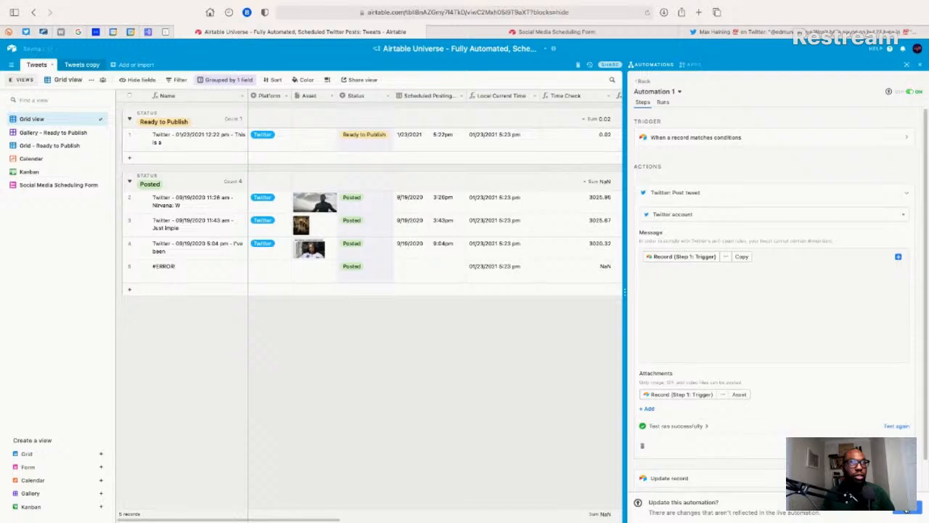
click(907, 510)
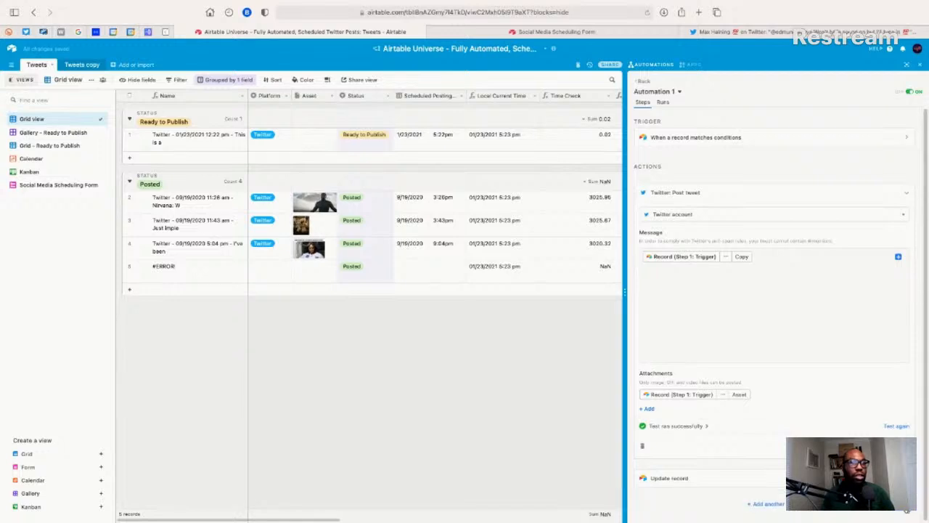
- Check the automation's run history, set the Ready to Publish record's scheduled posting time to 5:27pm, and check its Hours till Post
click(662, 103)
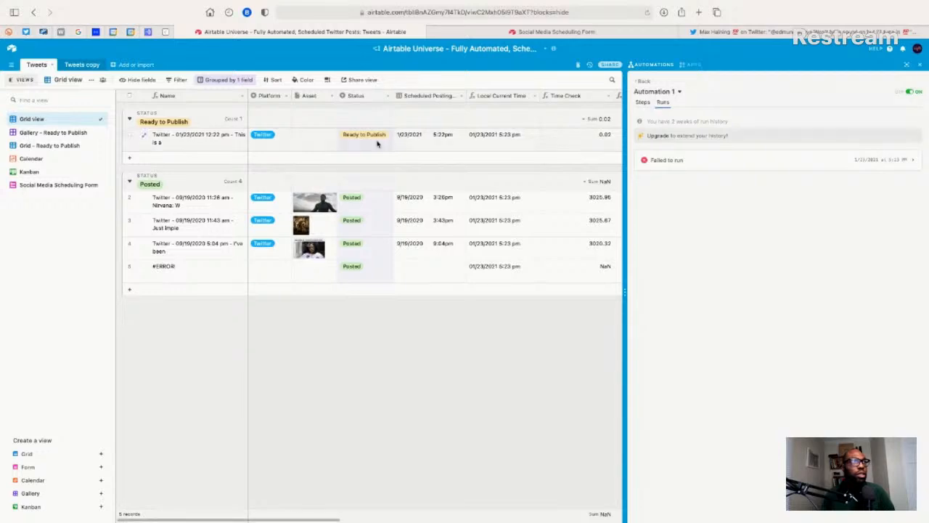
click(487, 138)
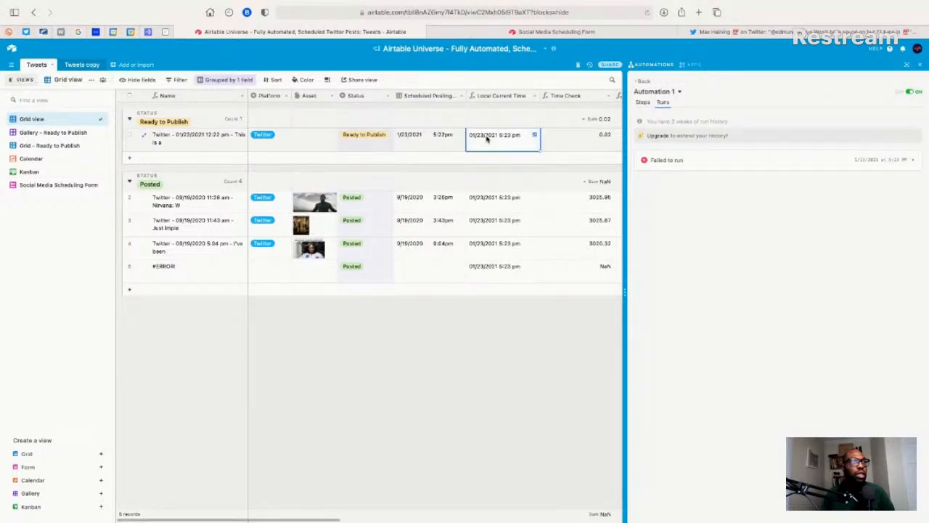
click(438, 139)
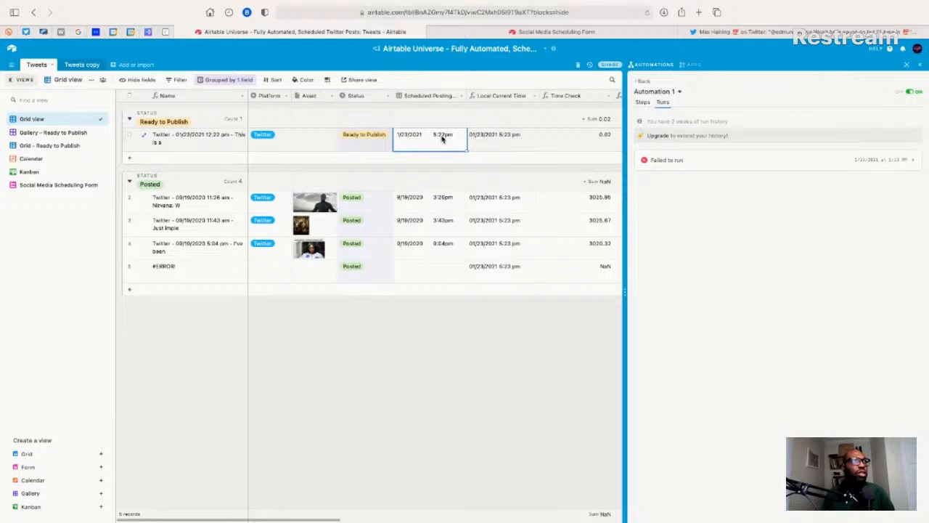
click(441, 136)
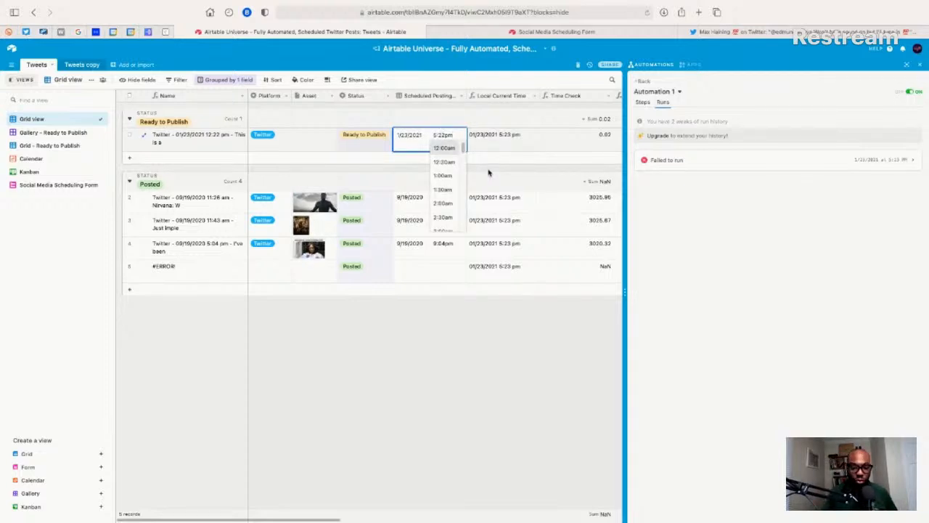
key(BackSpace)
text(7)
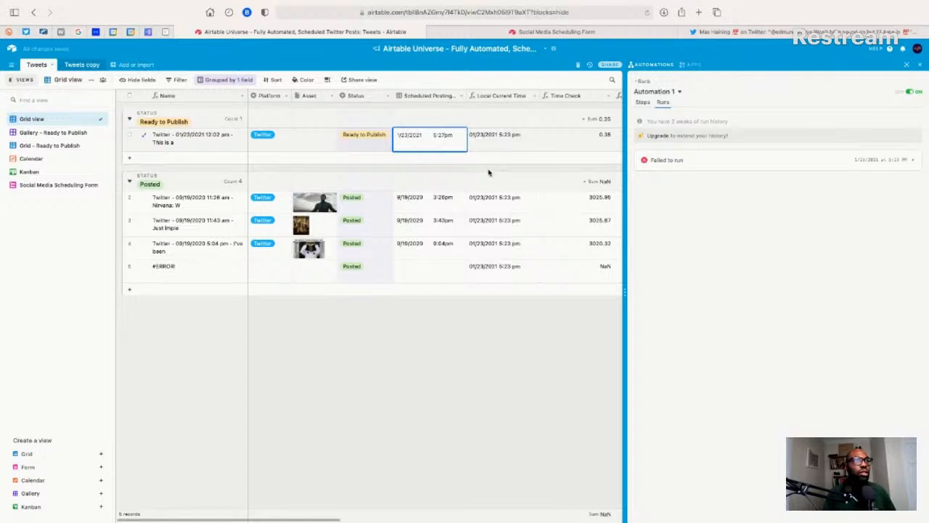
key(Tab)
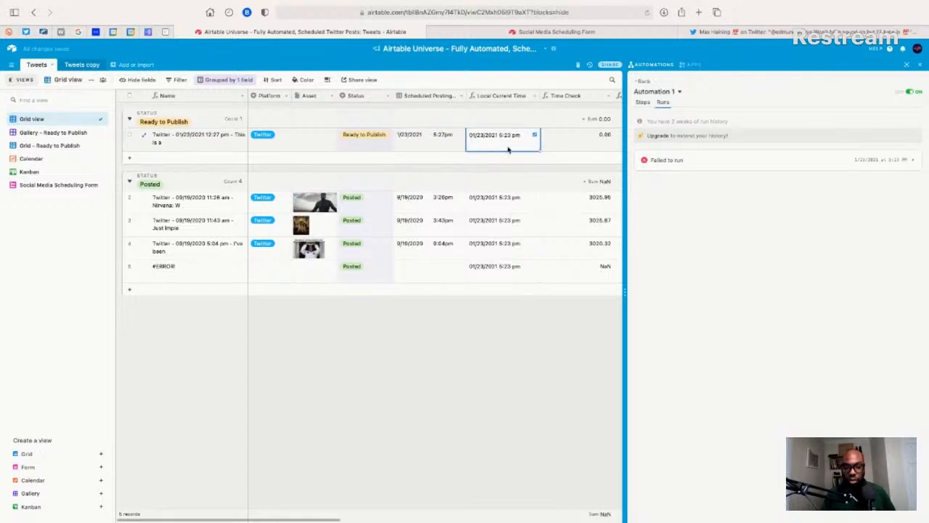
key(Tab)
key(Tab)
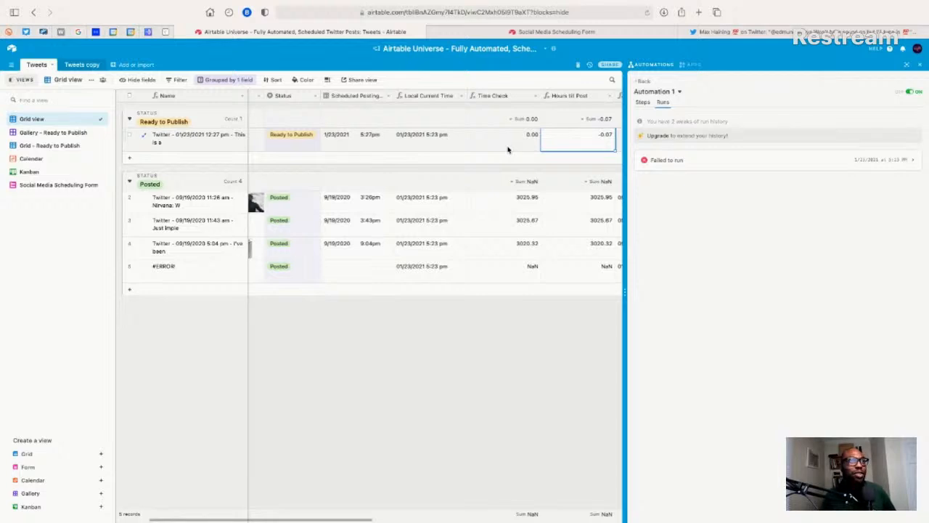
- Switch Automation 1 off and back on, check its run history, and return to its steps
click(910, 93)
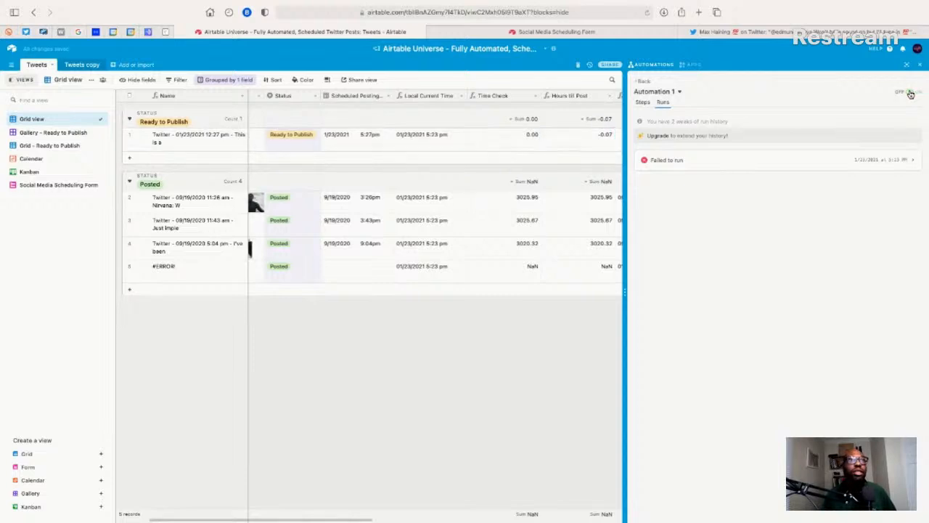
click(911, 93)
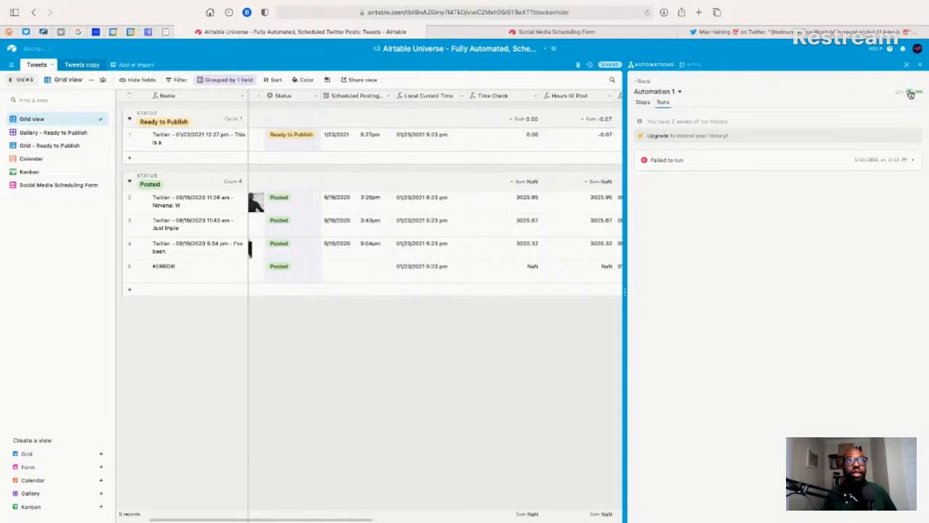
click(642, 103)
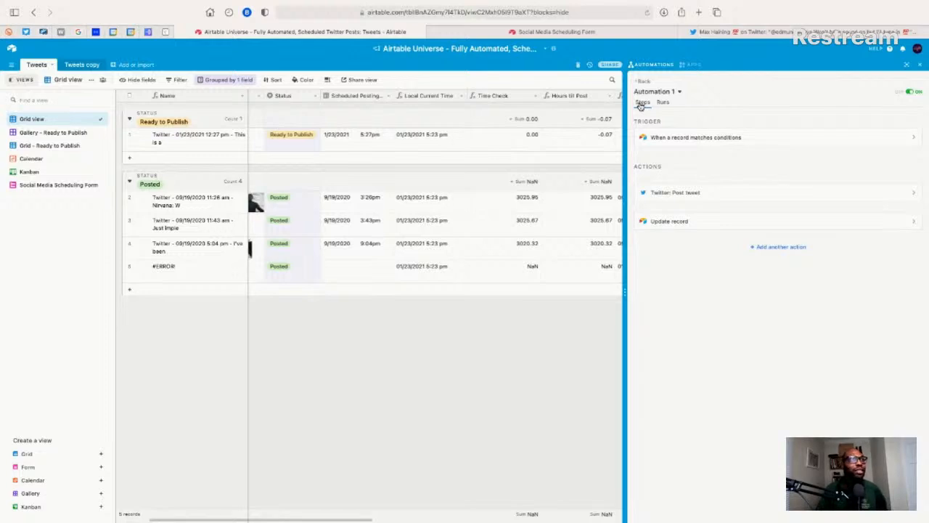
click(663, 103)
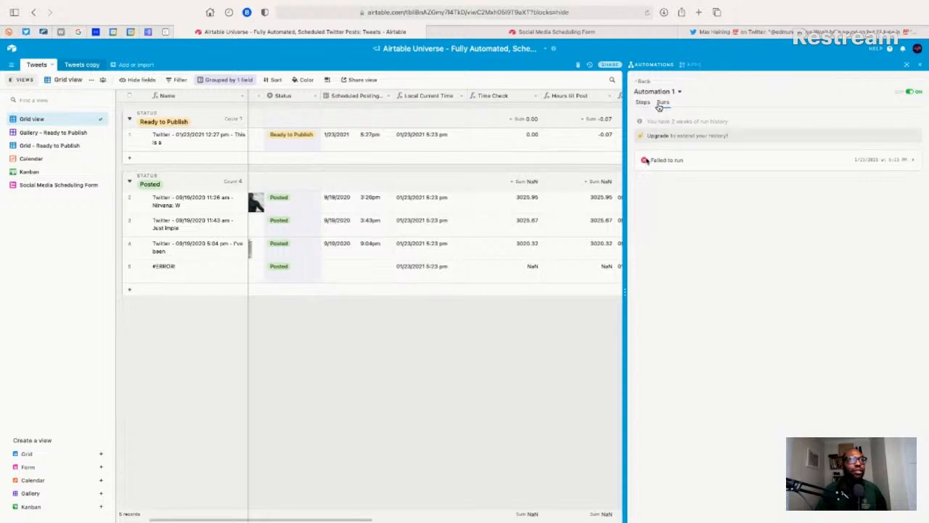
click(643, 93)
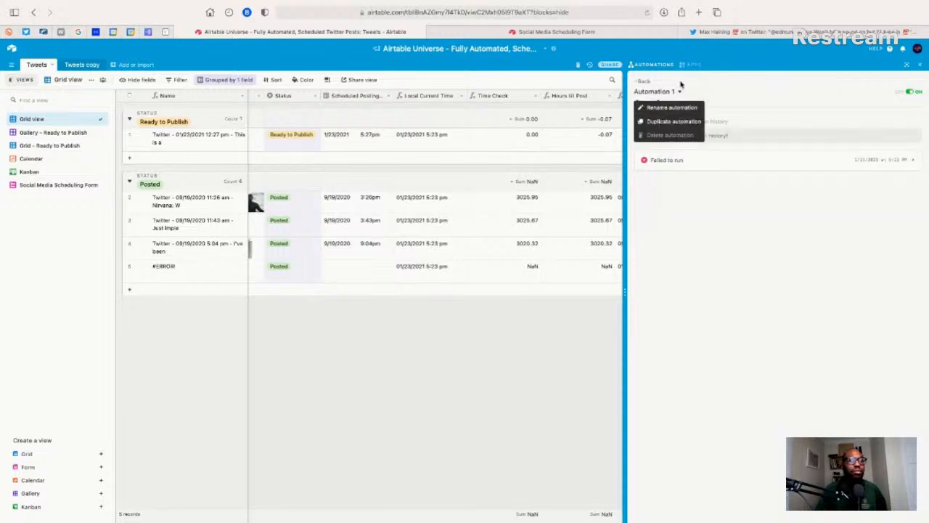
click(682, 87)
click(644, 102)
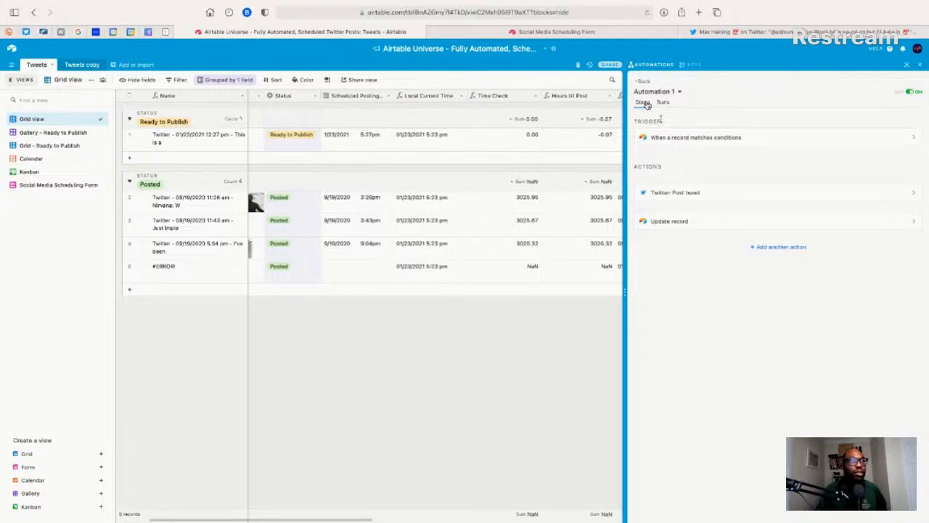
- Check the Posted Date in the Posted group and delete the record named #ERROR!
click(490, 250)
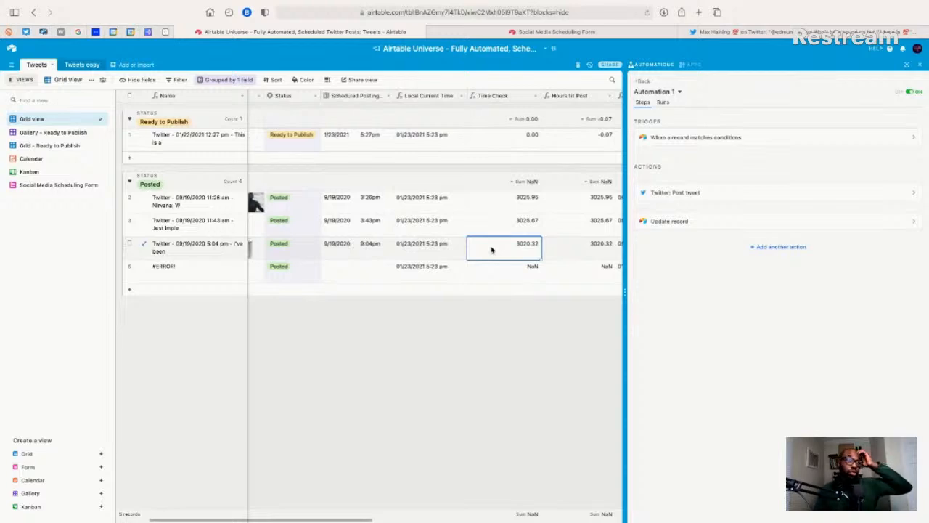
key(Right)
key(Right)
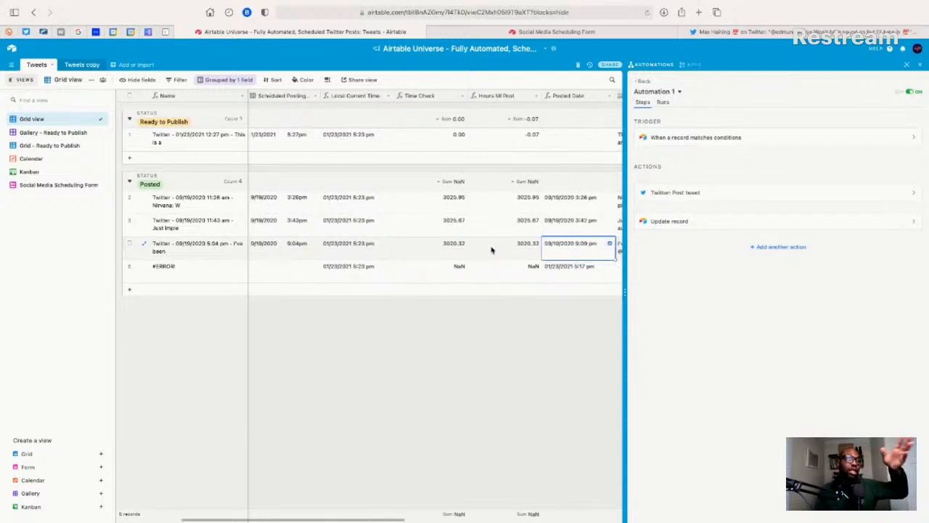
key(Right)
key(Left)
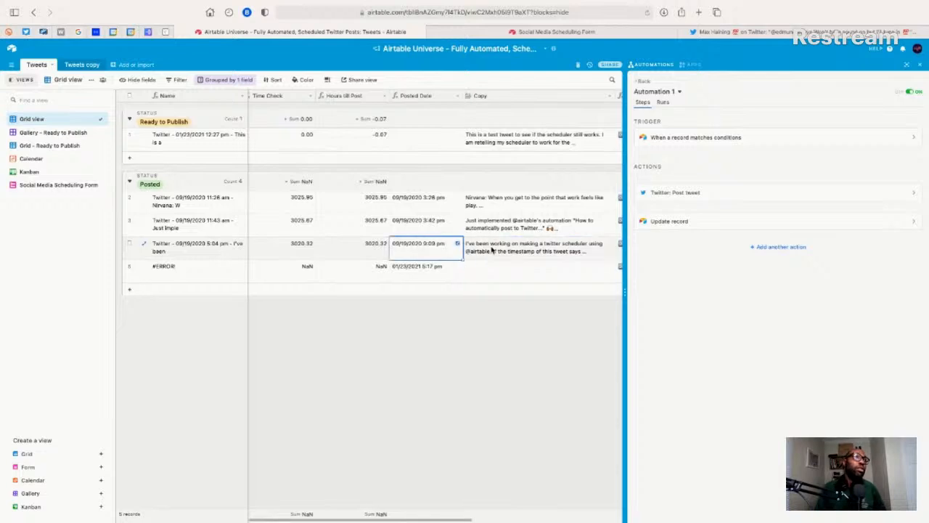
key(Left)
key(Right)
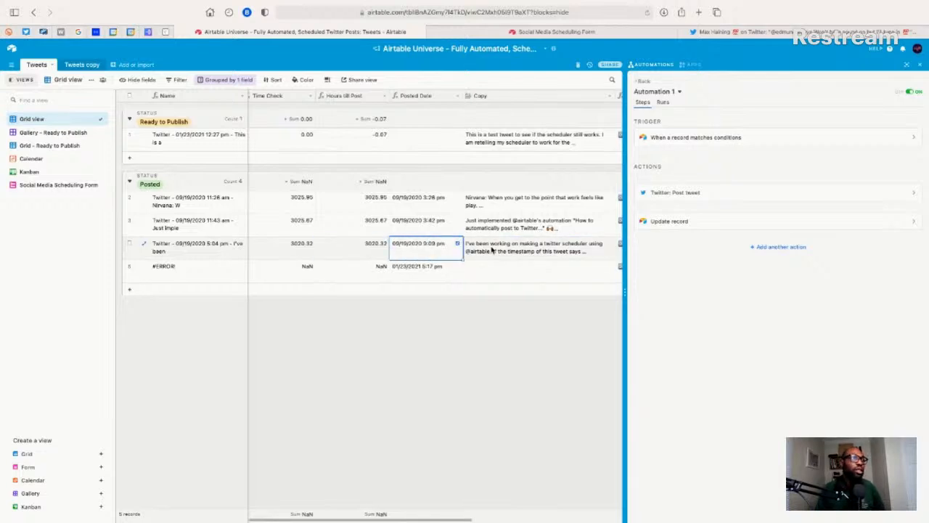
right_click(203, 271)
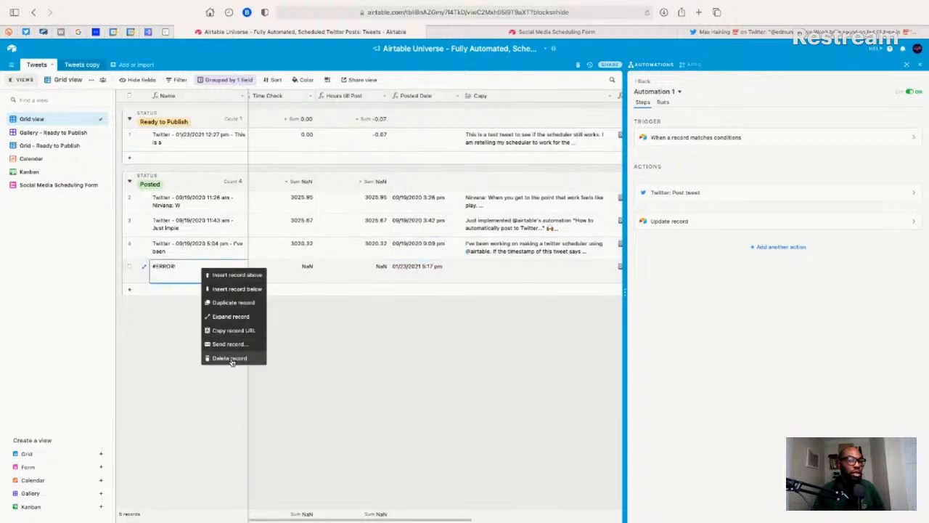
click(230, 358)
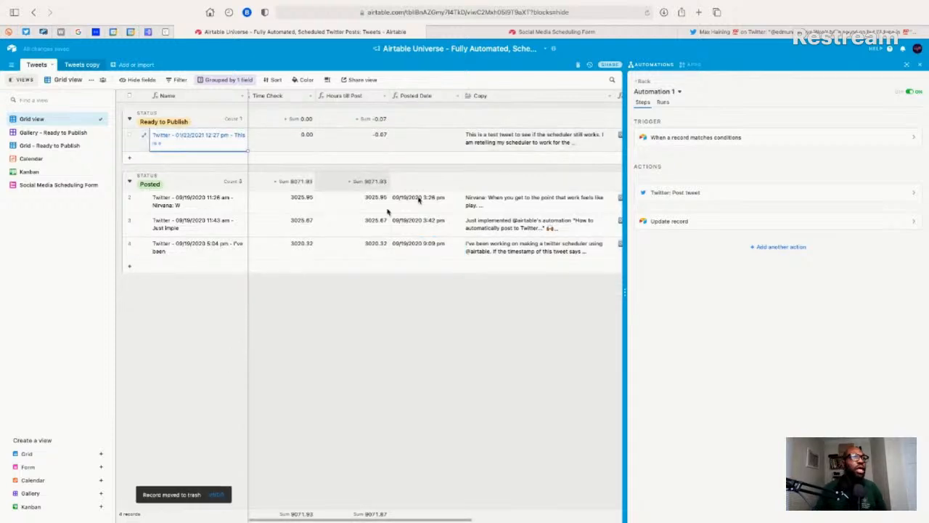
- Review the second Posted record's fields from Posted Date through Created Date, and return to its Status
click(406, 234)
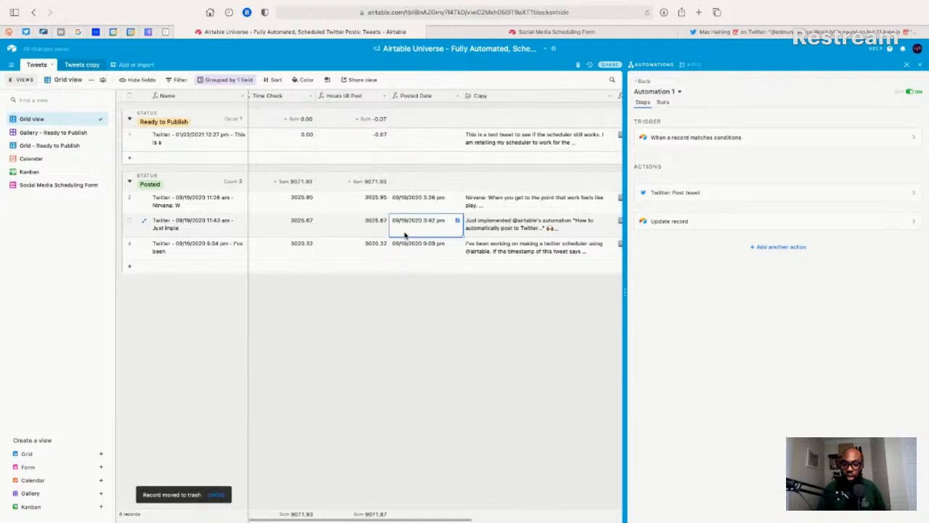
key(Right)
key(Right)
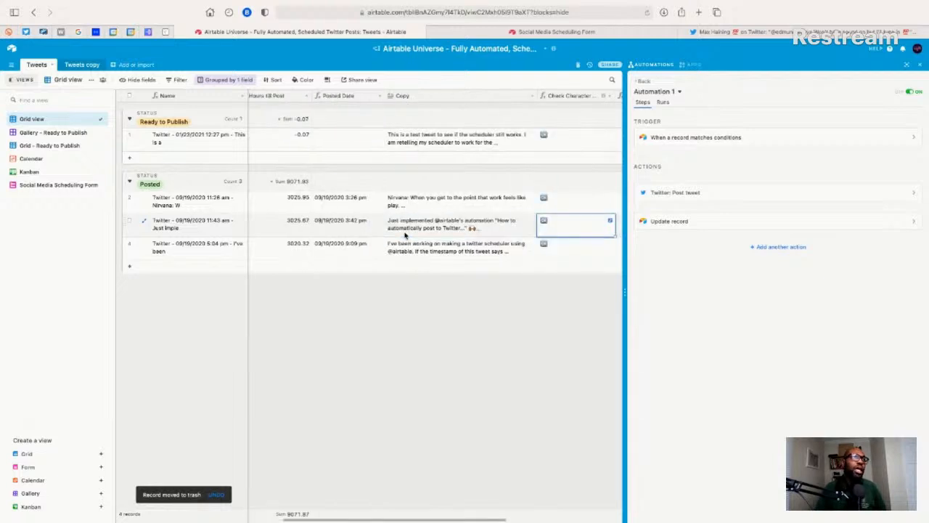
key(Right)
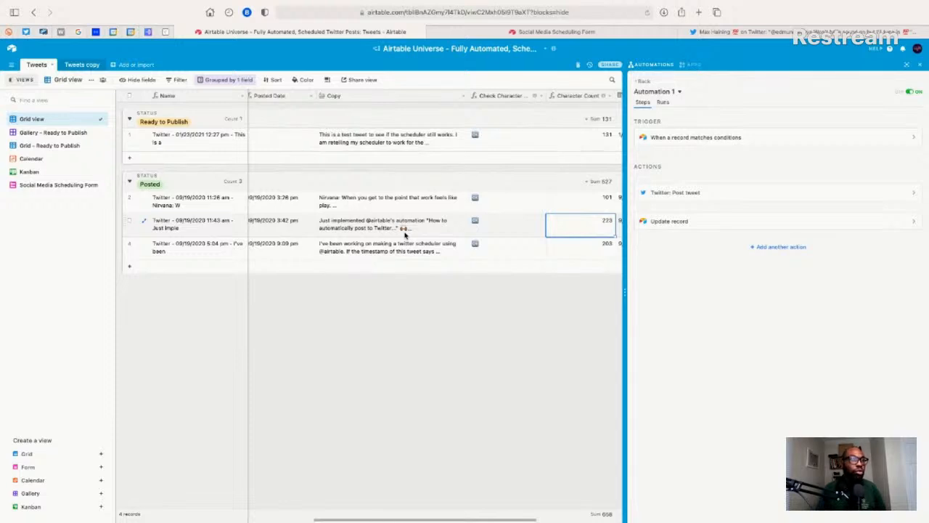
key(Right)
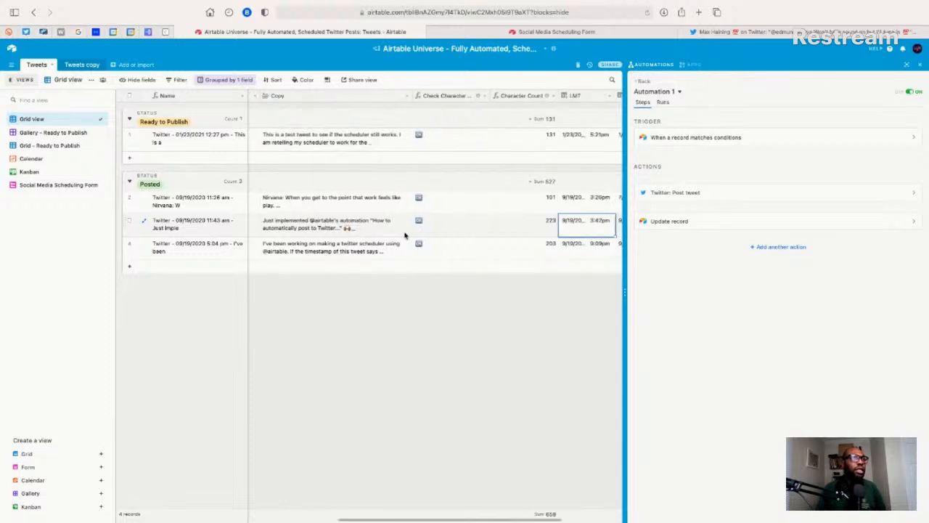
key(Right)
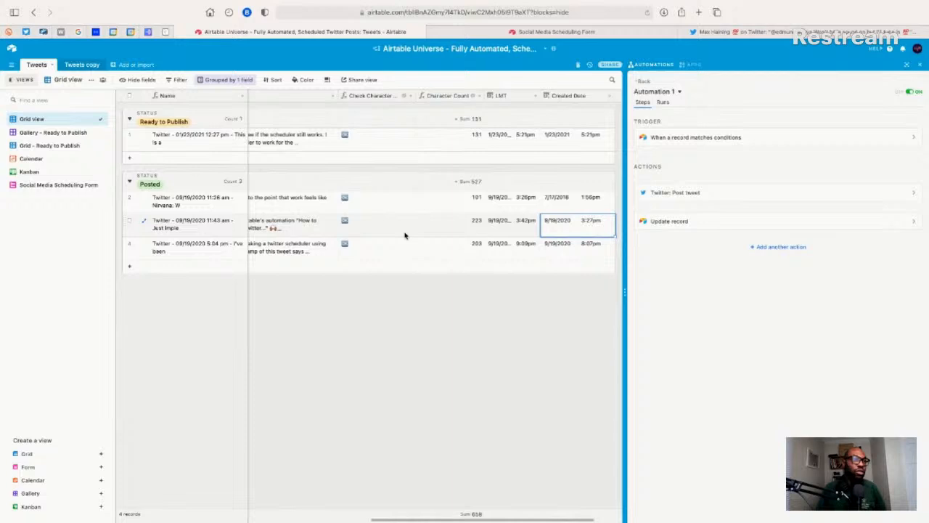
key(Left)
key(Left)
key(Left)
key(Left)
key(Left)
key(Left)
key(Left)
key(Left)
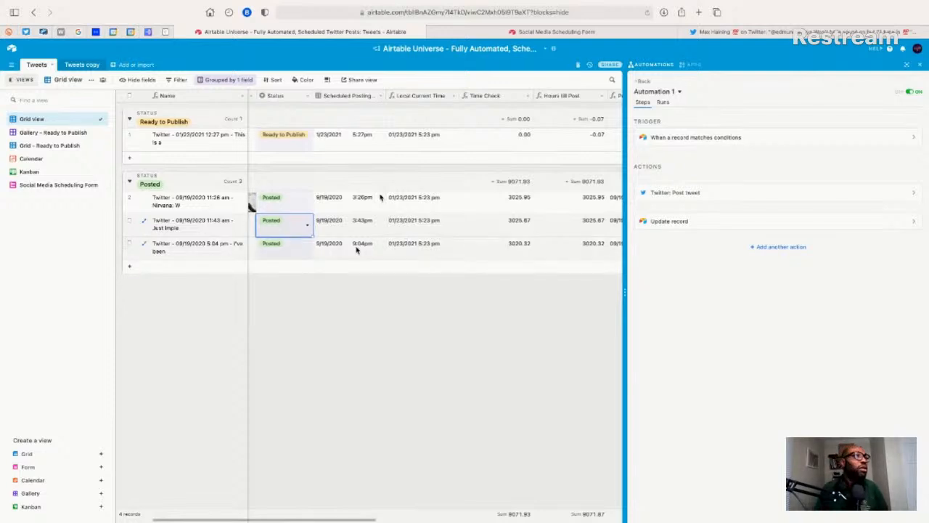
- Duplicate the Ready to Publish record and compare the copy's Scheduled Posting Date with its Local Current Time
click(294, 145)
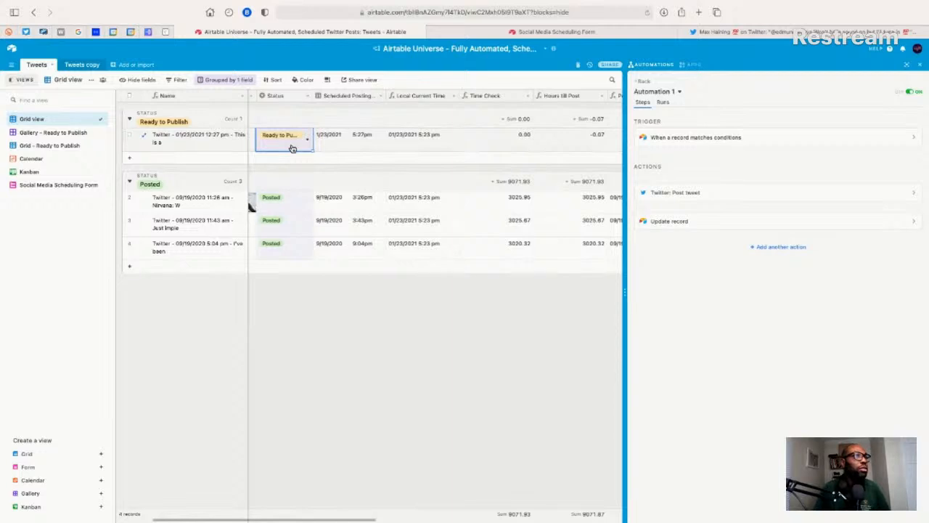
right_click(293, 148)
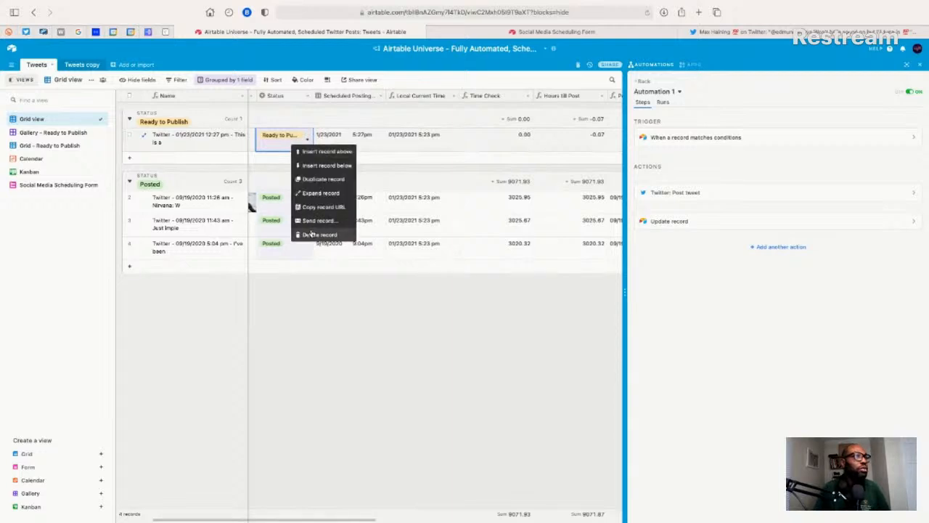
click(317, 179)
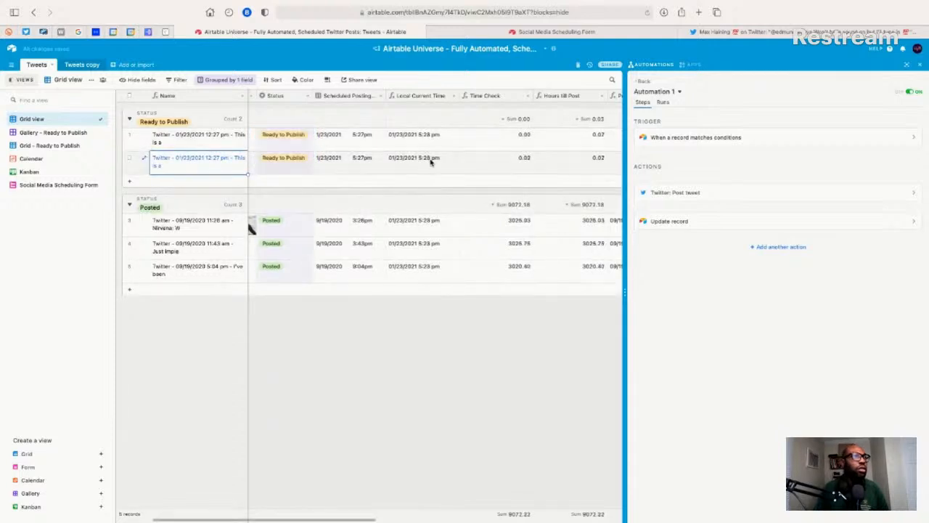
click(430, 161)
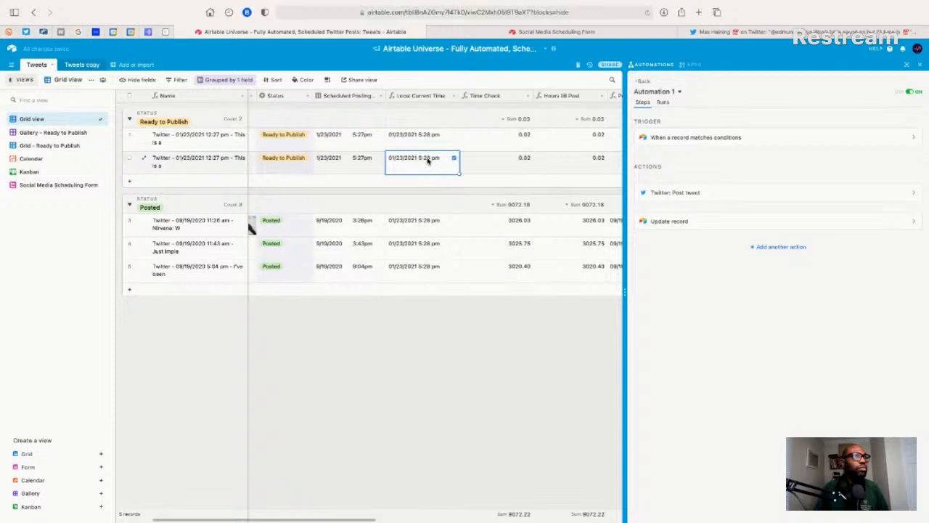
click(364, 160)
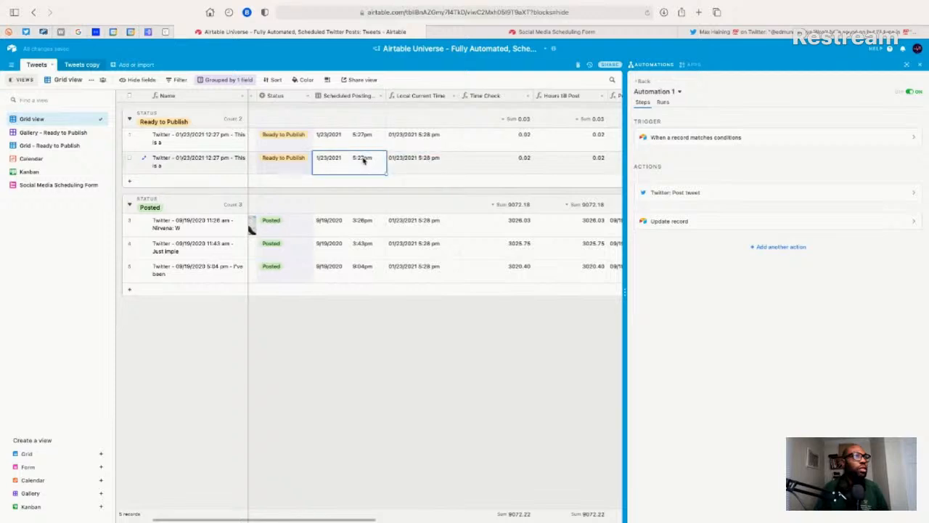
click(360, 334)
click(412, 227)
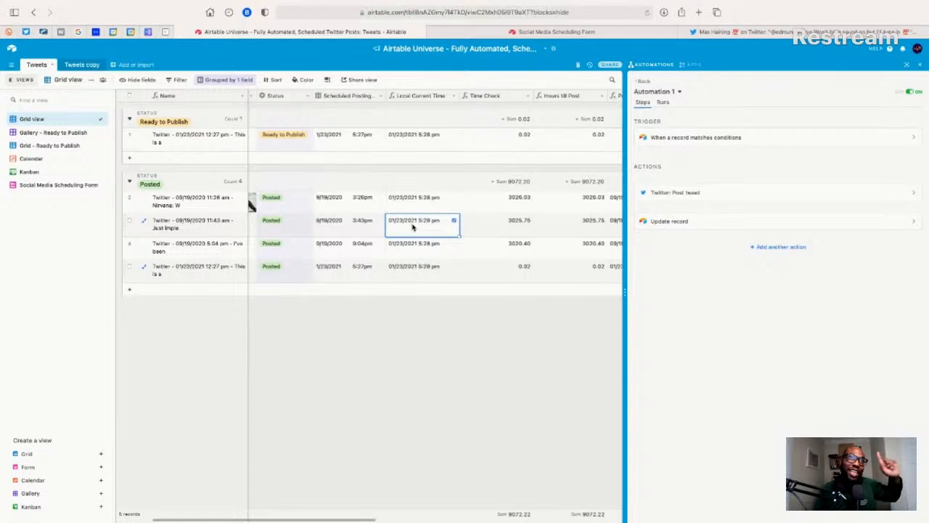
- Switch to Twitter and open the newly published scheduler test tweet from the profile's timeline
click(774, 33)
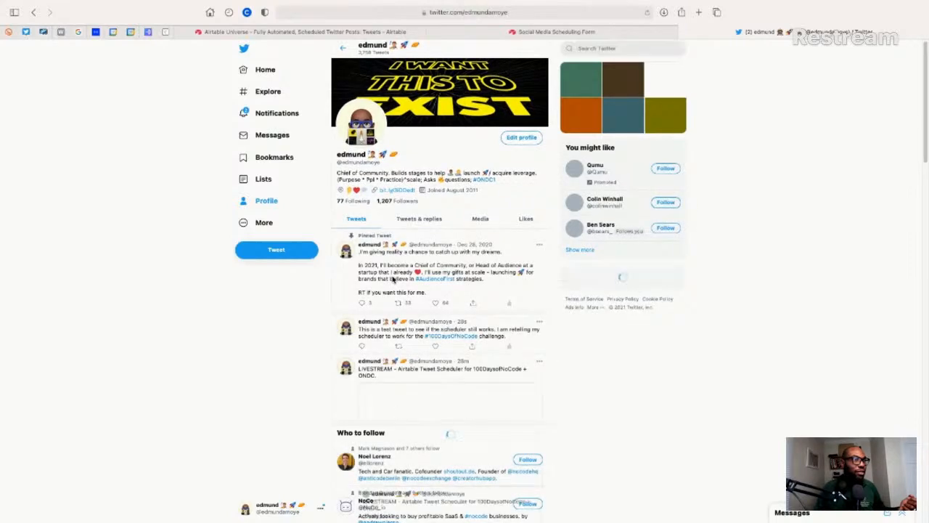
scroll(387, 345, down, 1)
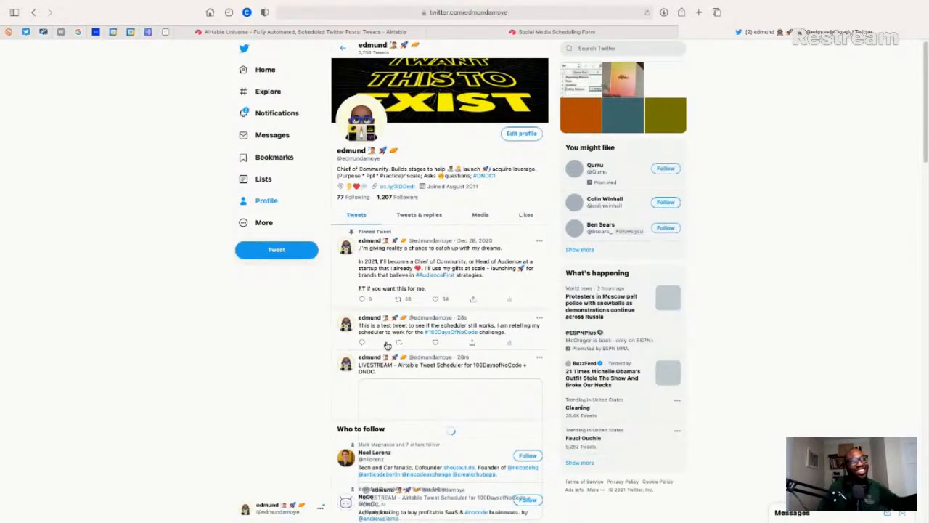
click(387, 346)
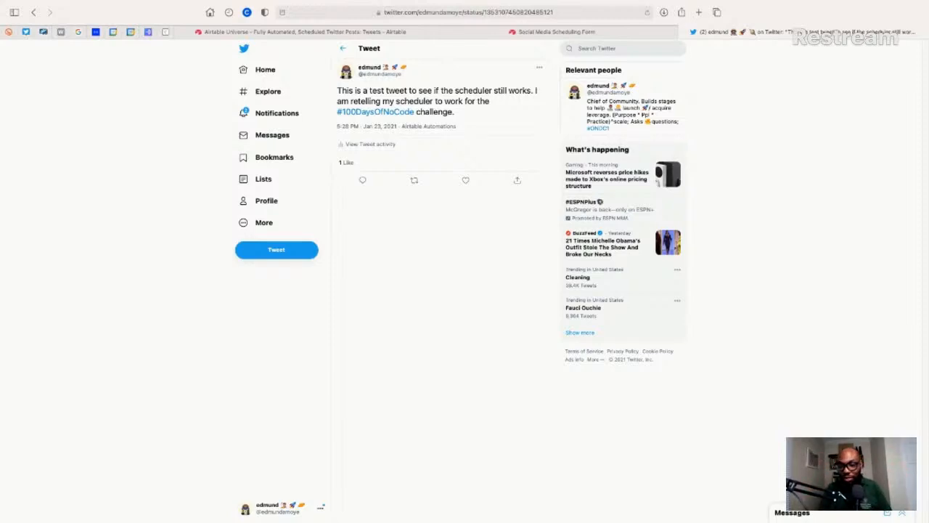
key(super+Tab)
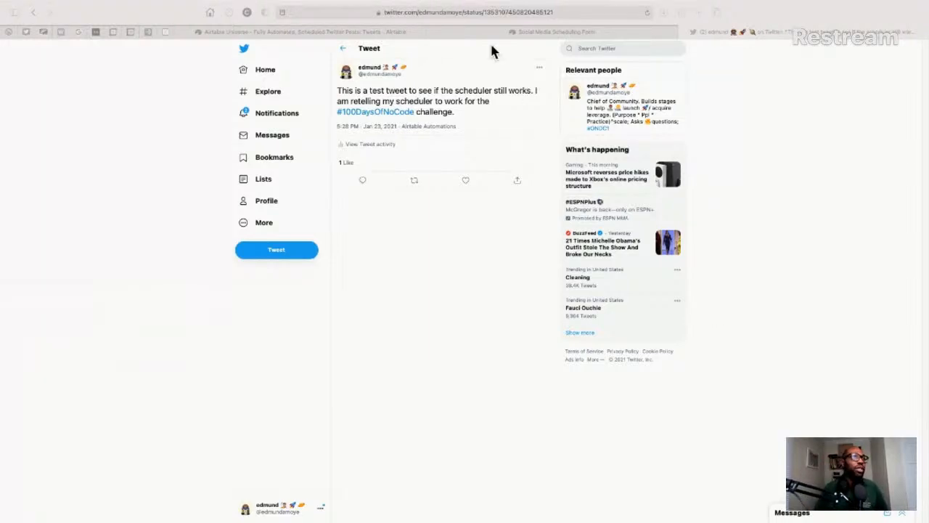
- Return to the Airtable base and set the Ready to Publish record's Status to Drafting
click(376, 34)
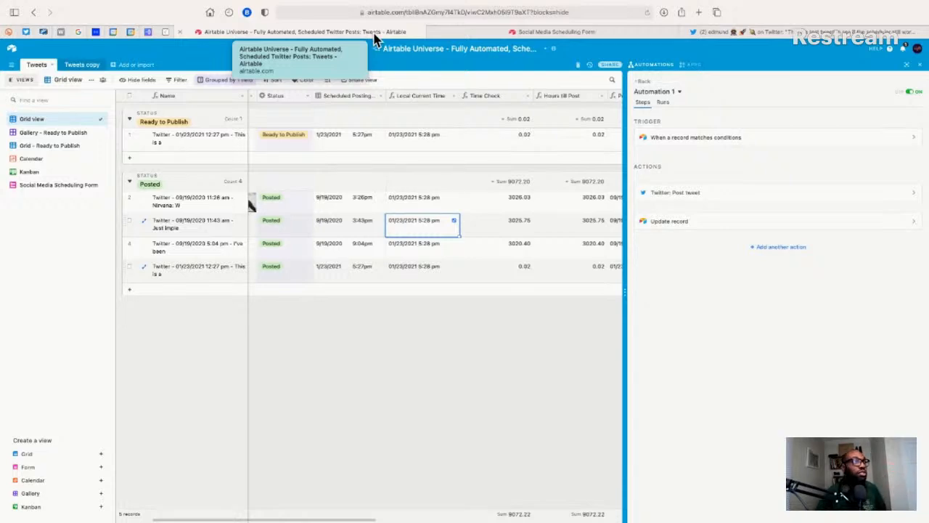
click(280, 143)
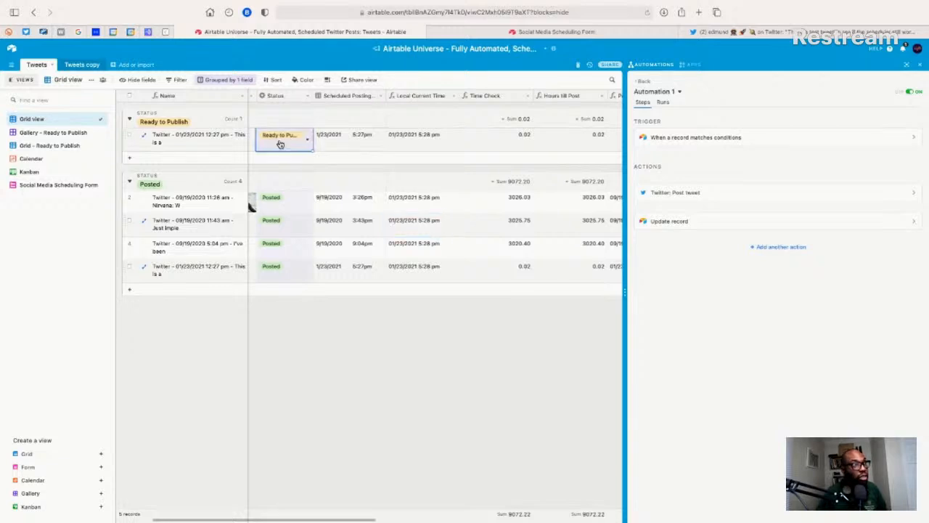
click(307, 142)
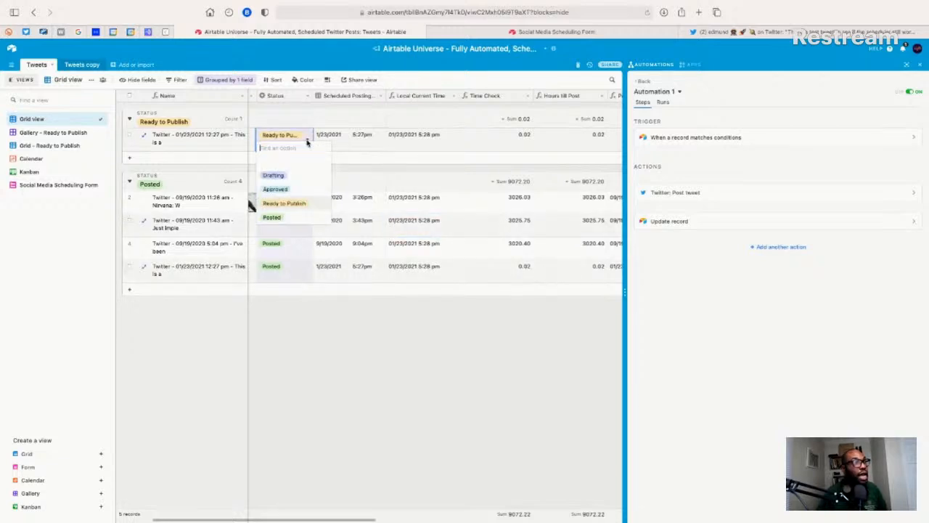
click(276, 177)
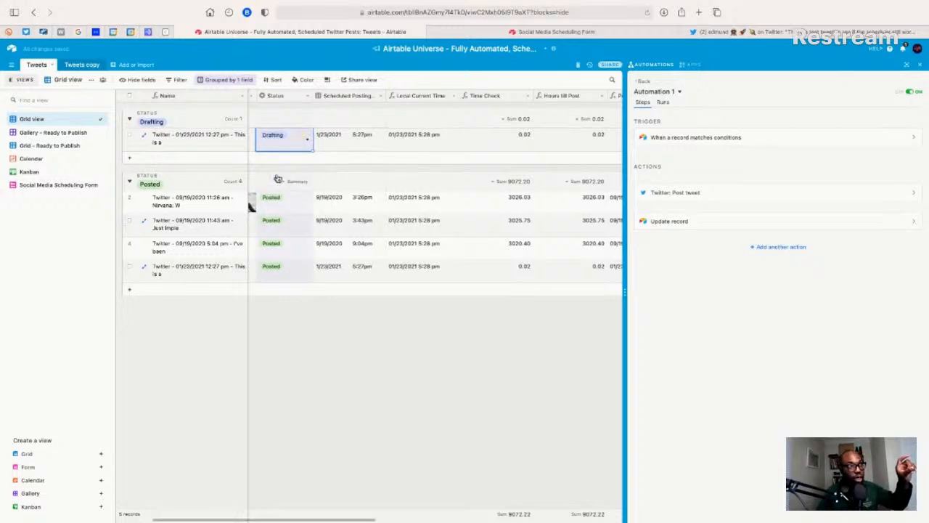
click(289, 140)
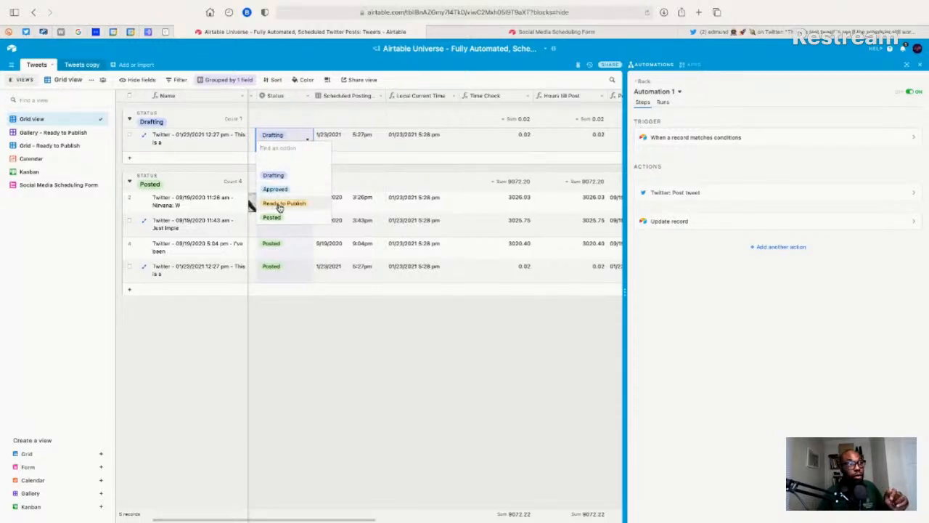
click(310, 315)
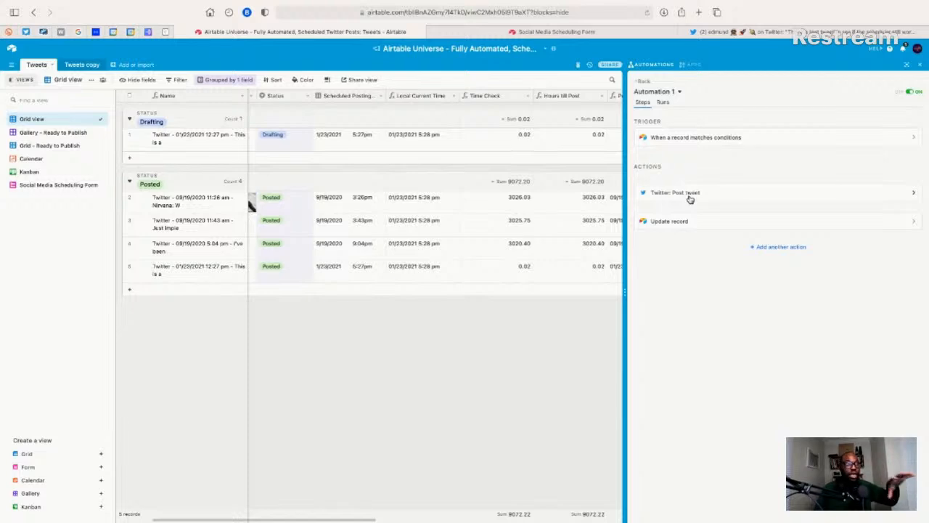
- Read the base description with its notes, then close and reopen the automations view beside the grid
click(514, 49)
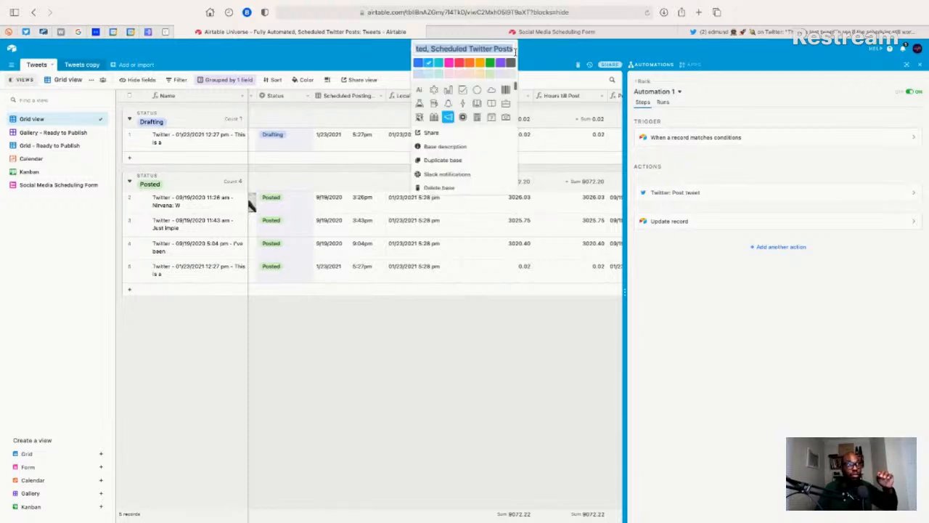
click(539, 62)
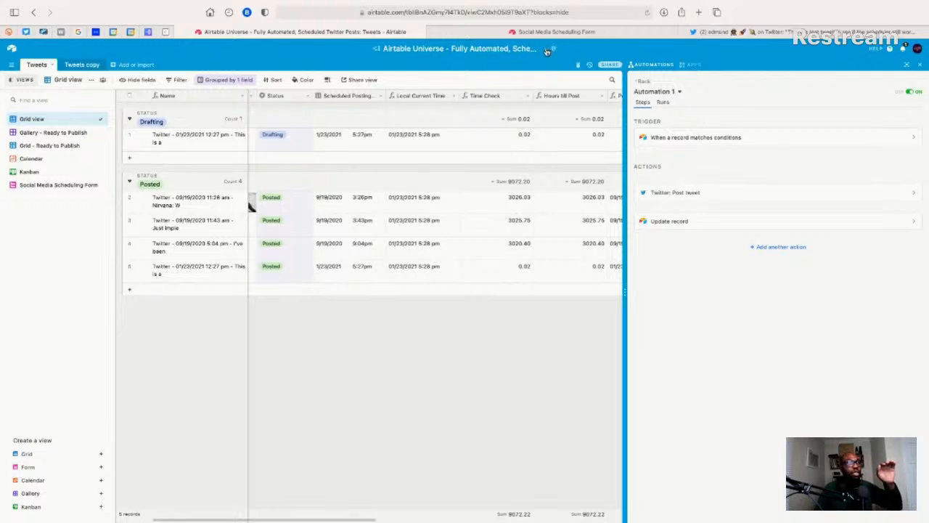
click(546, 48)
click(551, 47)
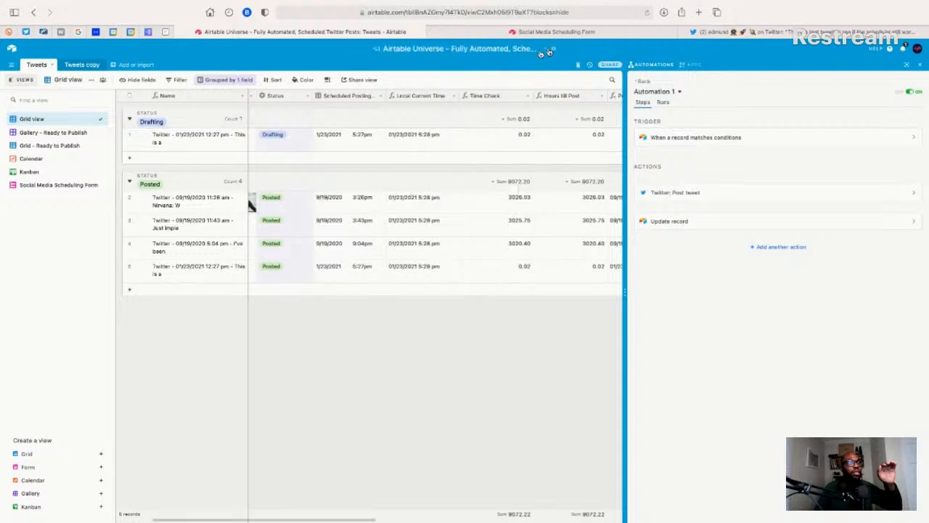
click(553, 48)
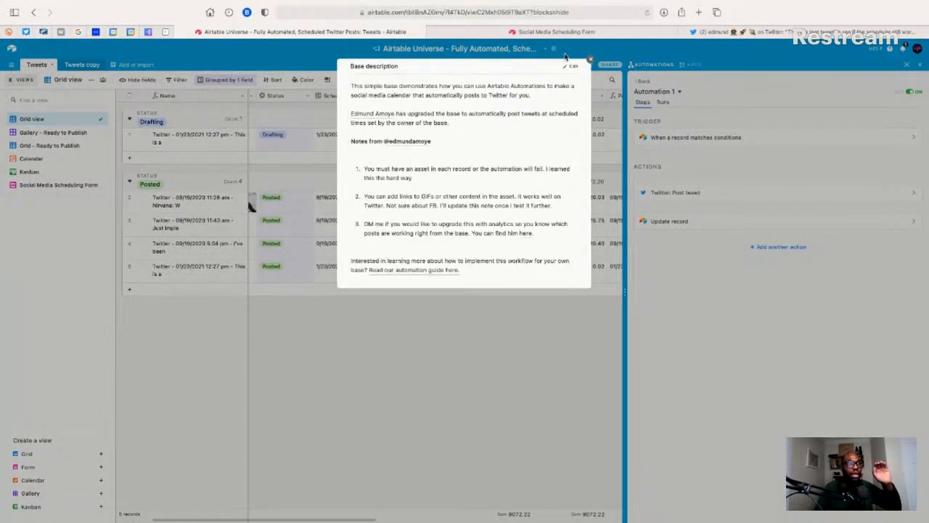
click(567, 54)
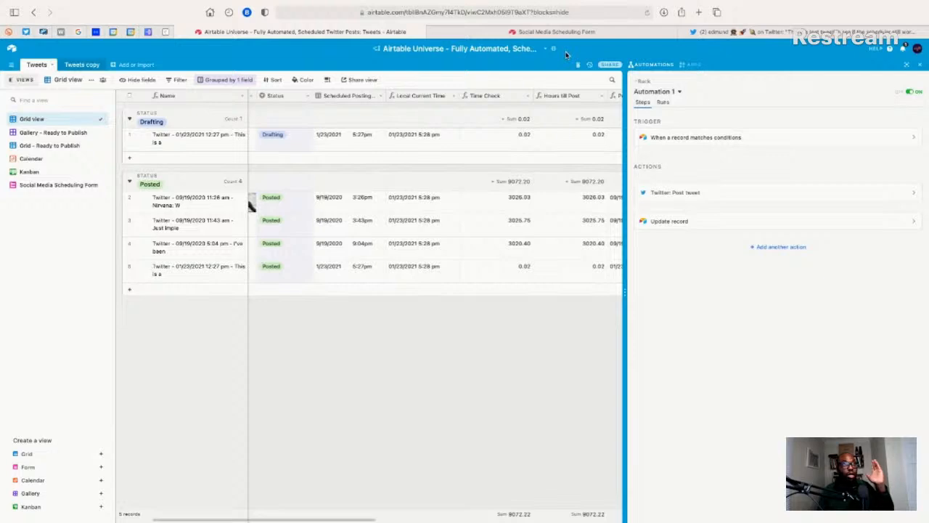
click(664, 65)
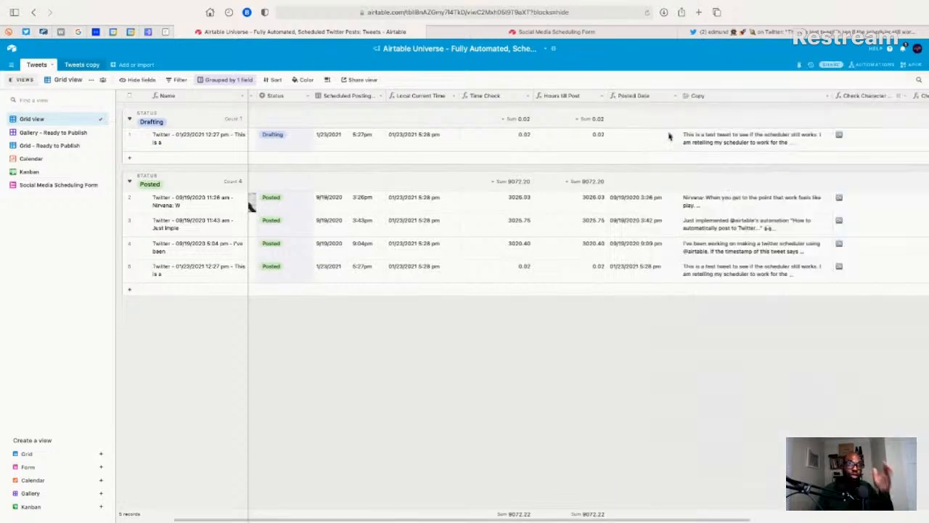
click(882, 67)
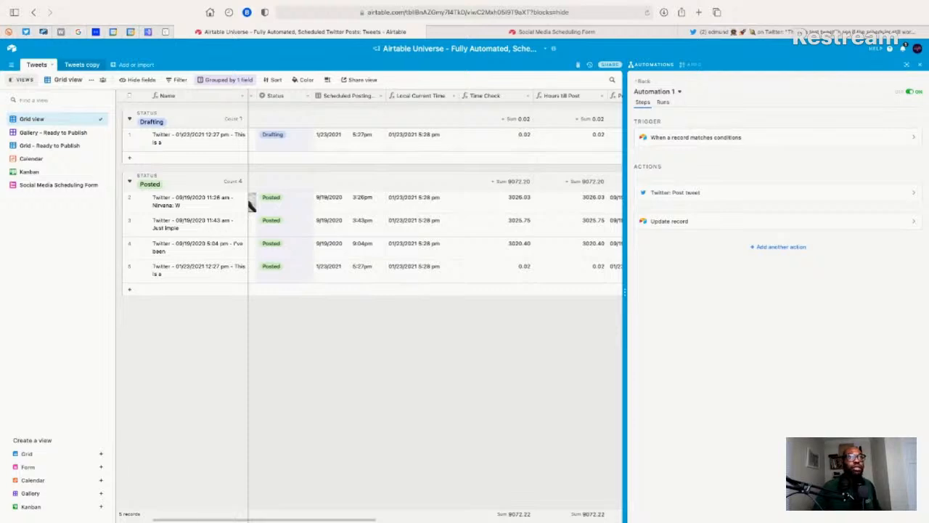
- Review the published test tweet on Twitter again and return to the Airtable base
click(777, 32)
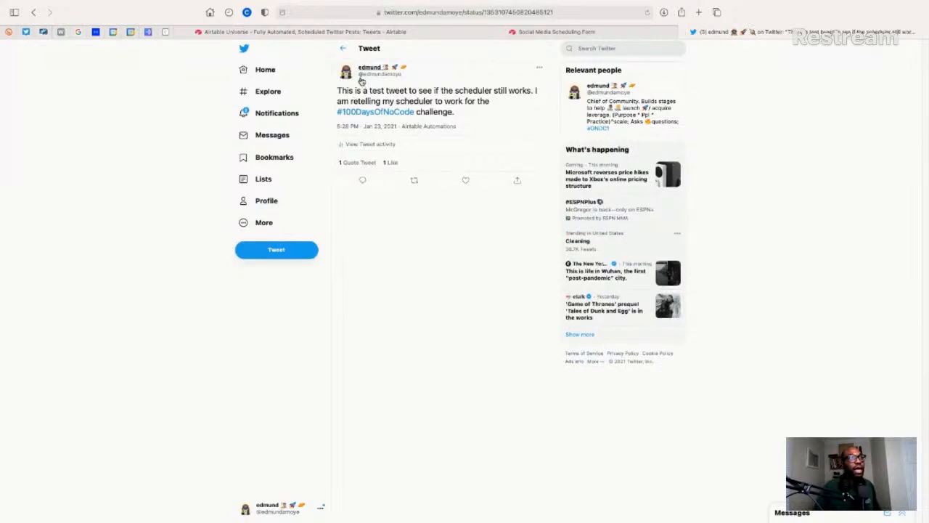
mouse_move(397, 76)
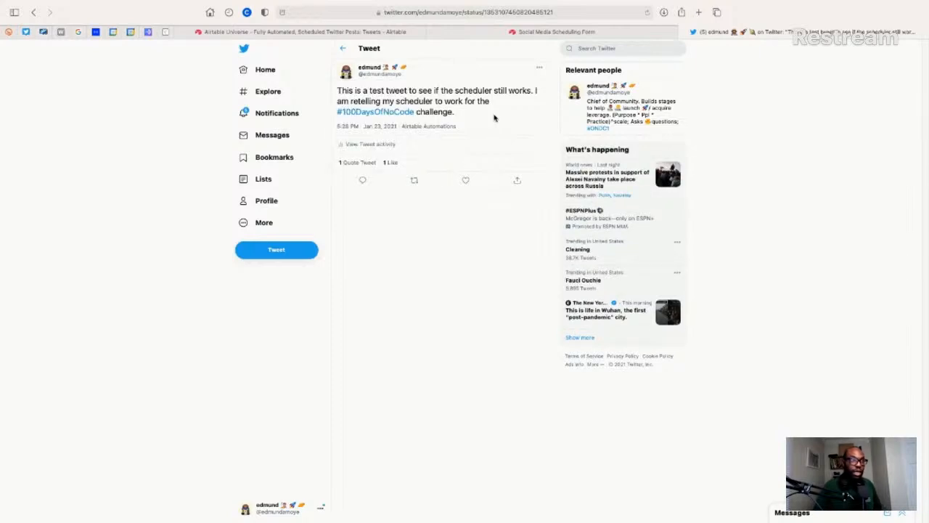
click(332, 32)
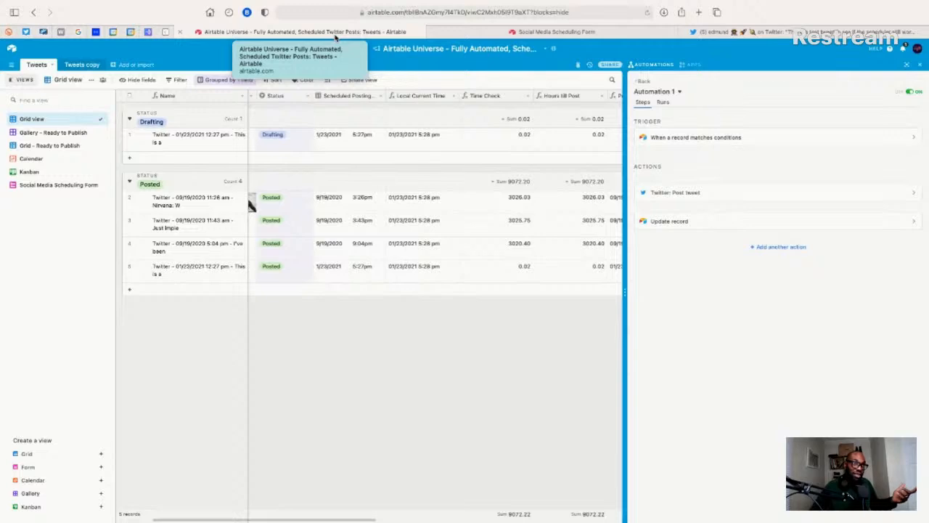
- Load bubble.io in place of the submitted Social Media Scheduling Form, and open the Twitter home feed
click(543, 33)
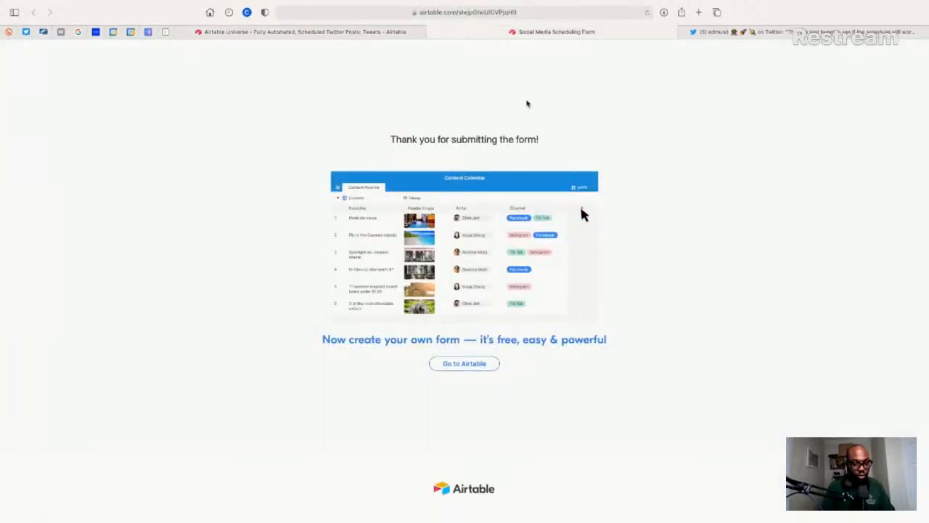
key(super+l)
text(bubble.)
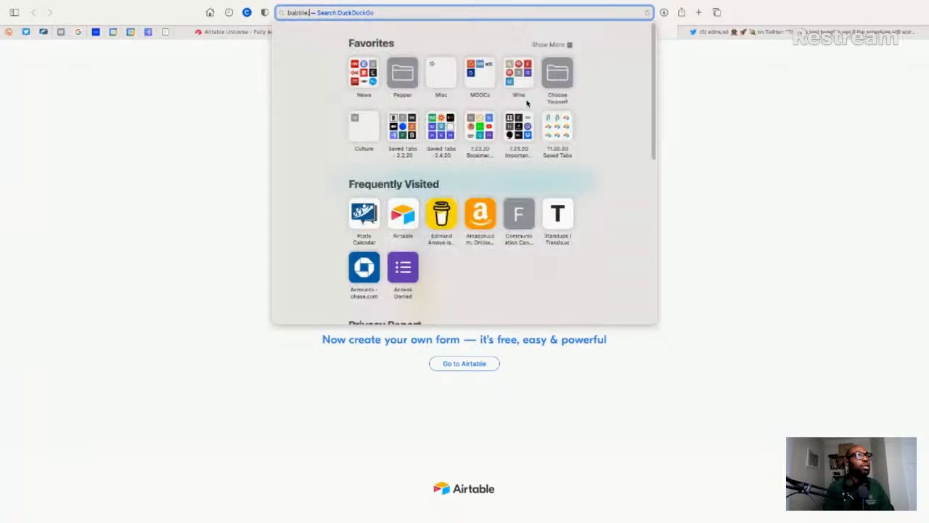
text(io)
key(Return)
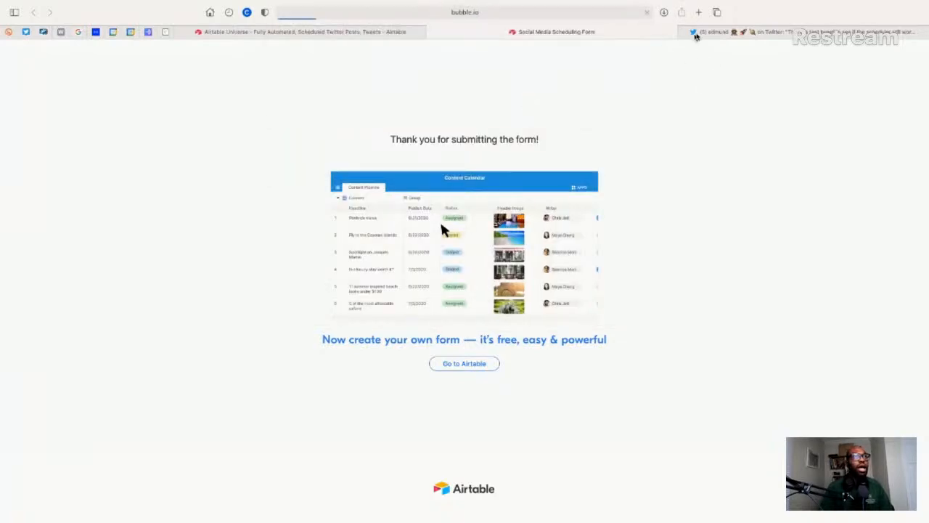
click(695, 33)
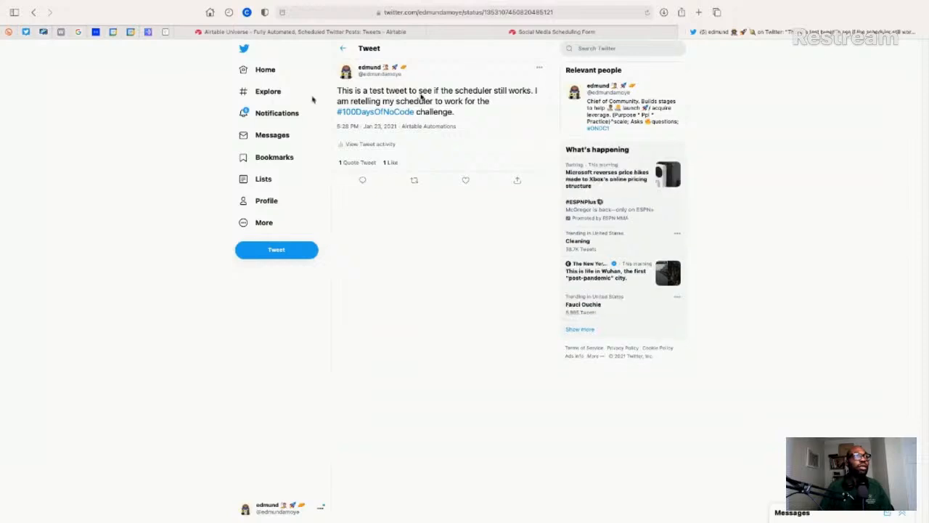
click(265, 73)
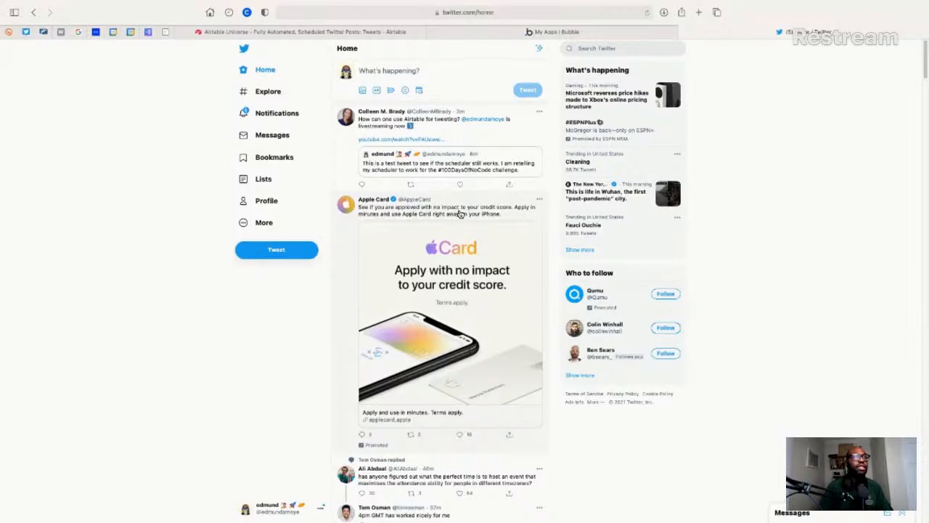
- Search the web for "helloguru course" in a new browser tab
key(super+t)
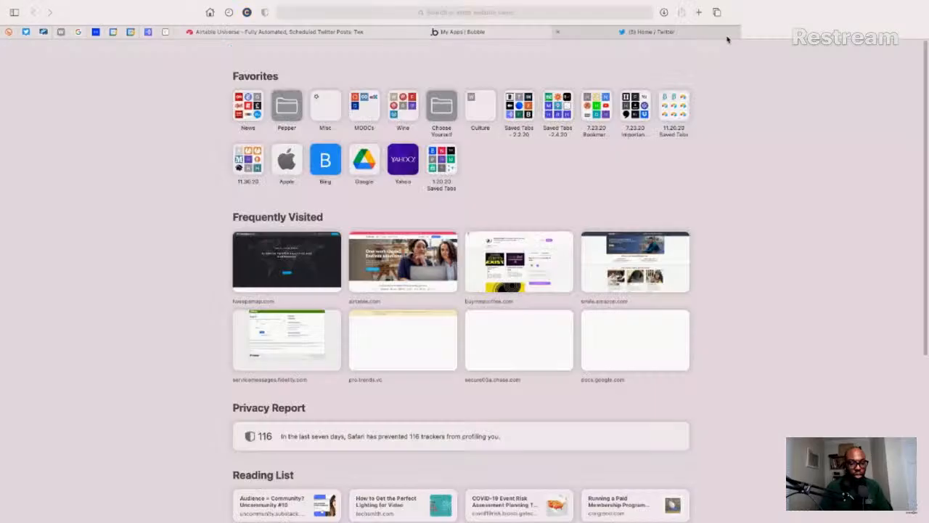
text(hellog)
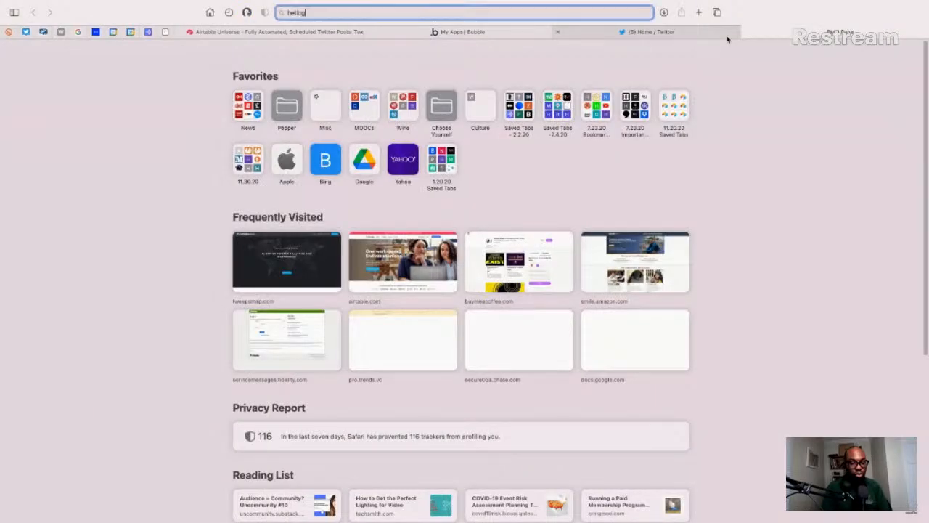
text(uru)
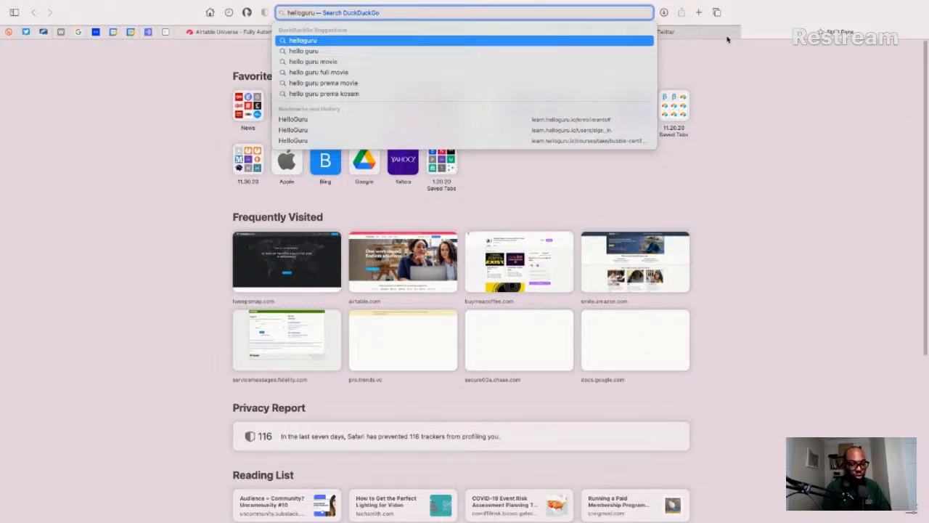
text( course)
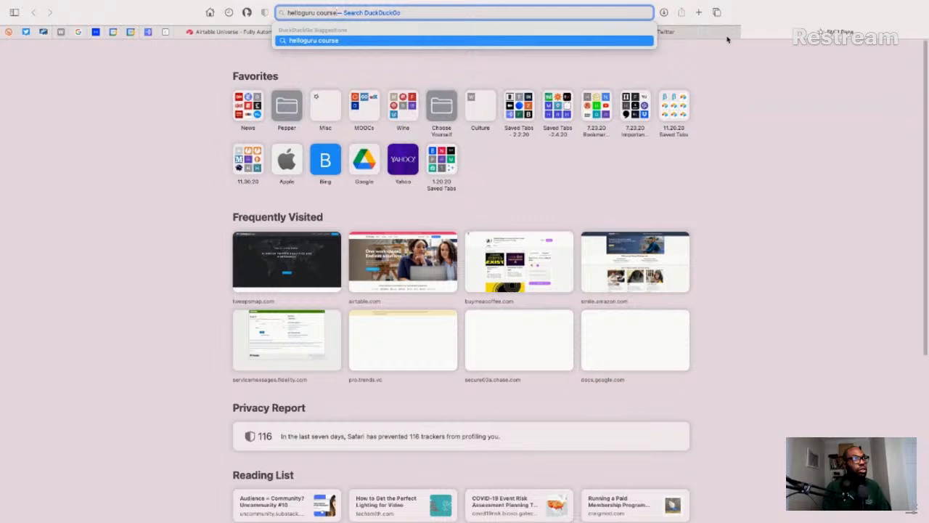
key(Return)
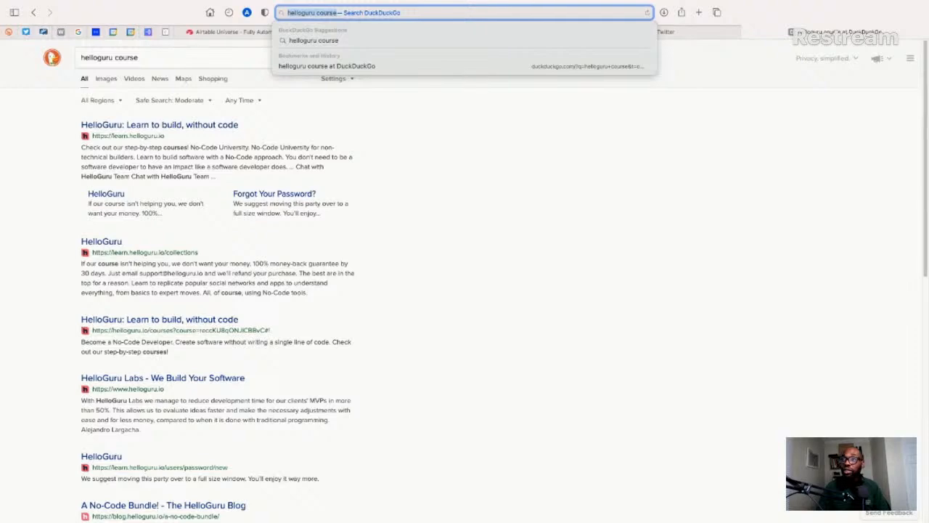
key(super+Tab)
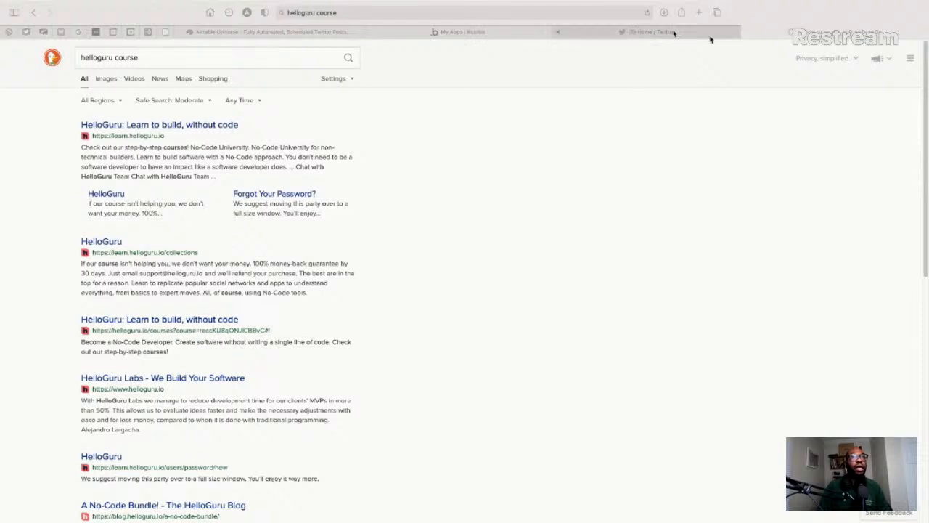
- Open udemy.com in a new browser tab and go to the My learning page
click(799, 33)
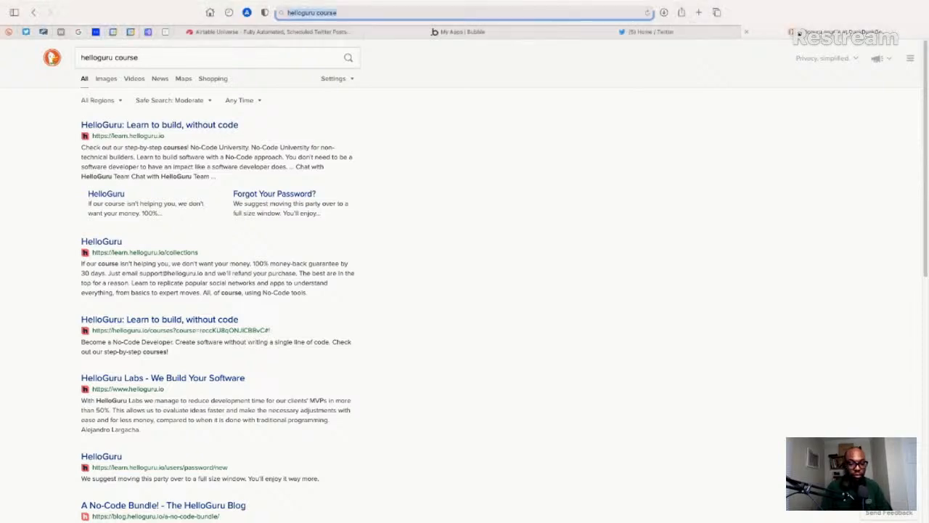
key(super+l)
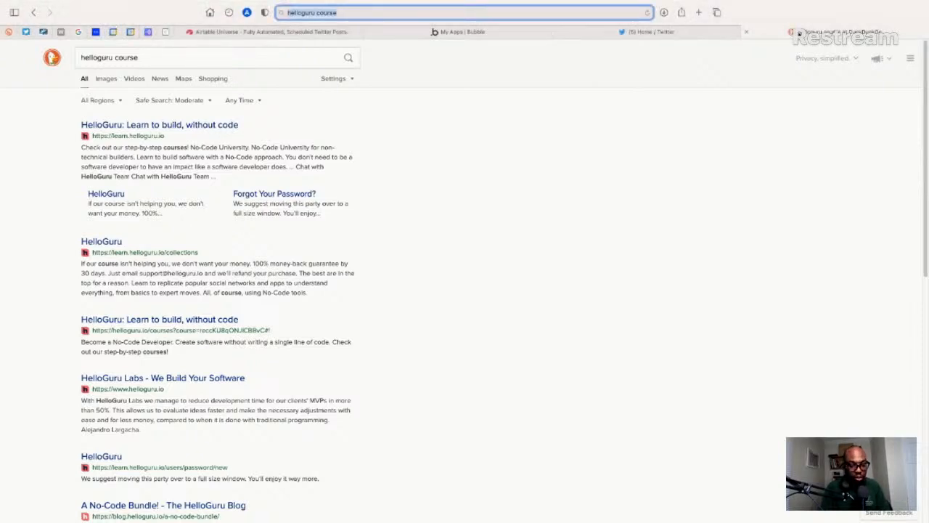
key(super+t)
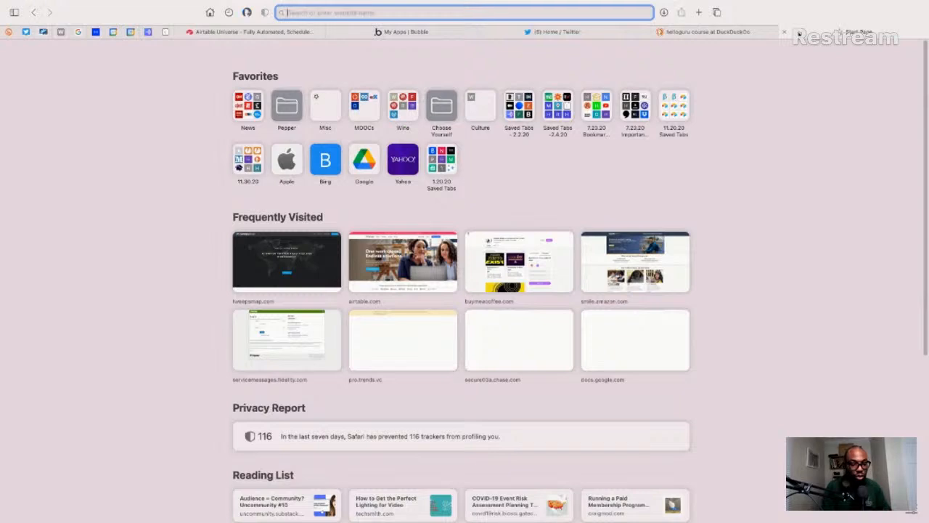
text(udemy.com — Online Courses - Learn Anything, On Your Schedule | Udemy)
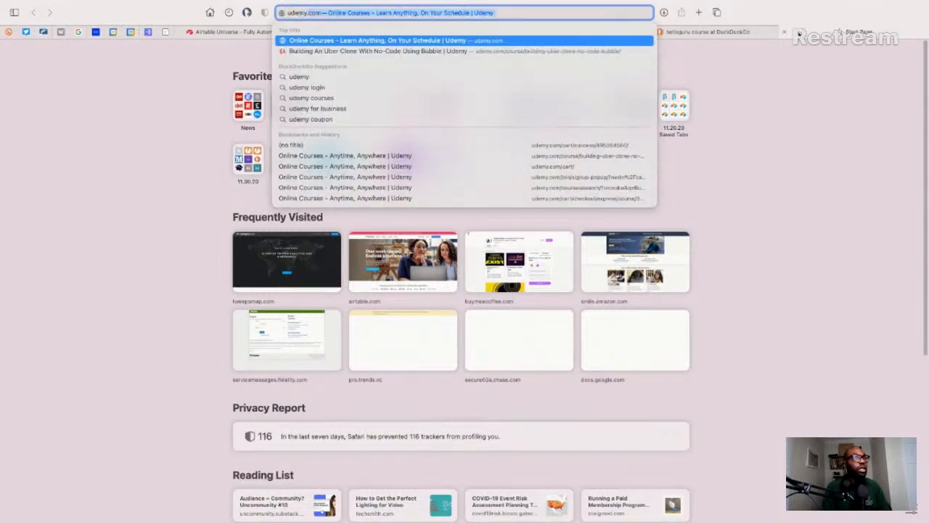
key(Return)
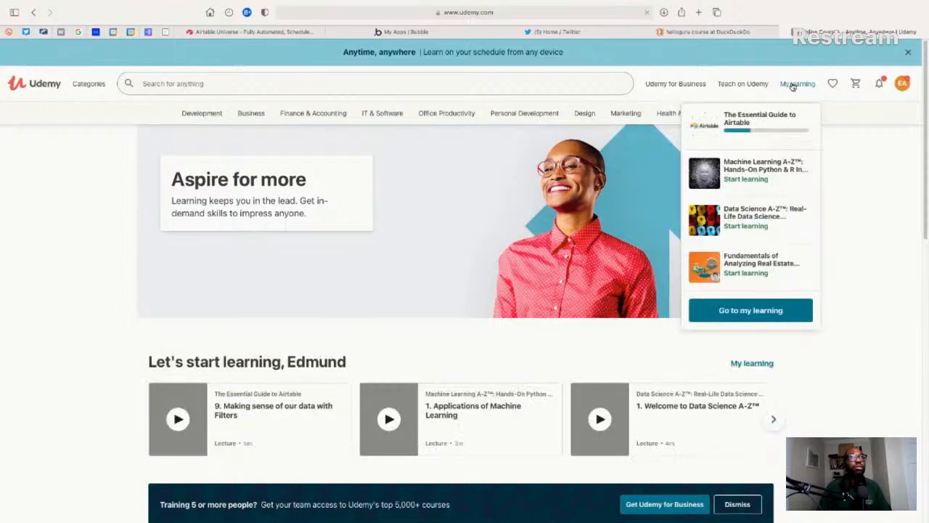
click(793, 86)
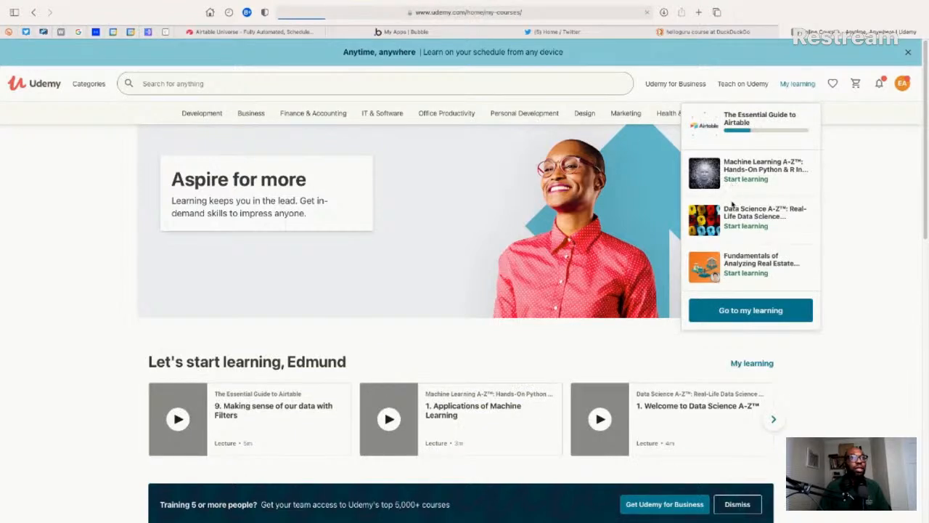
- Look through the enrolled Udemy courses and search them for "bubble"
scroll(735, 181, down, 2)
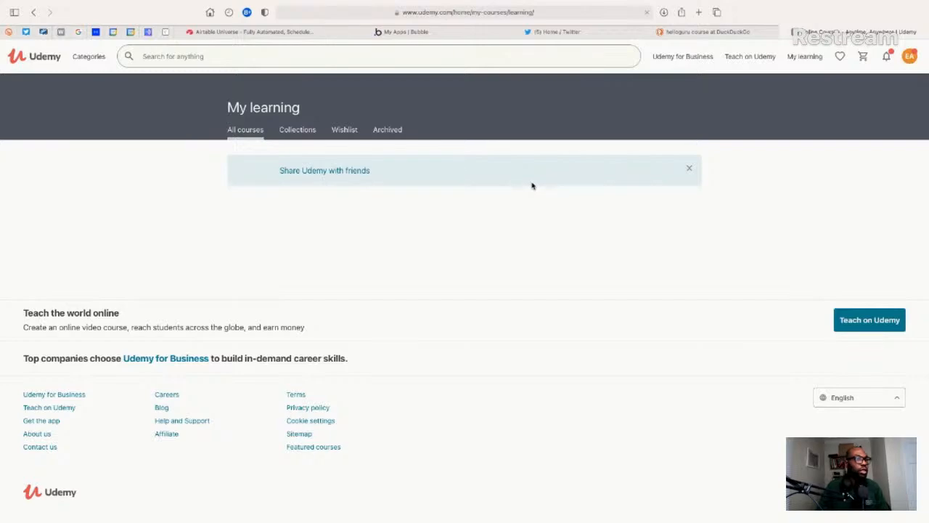
scroll(532, 186, down, 3)
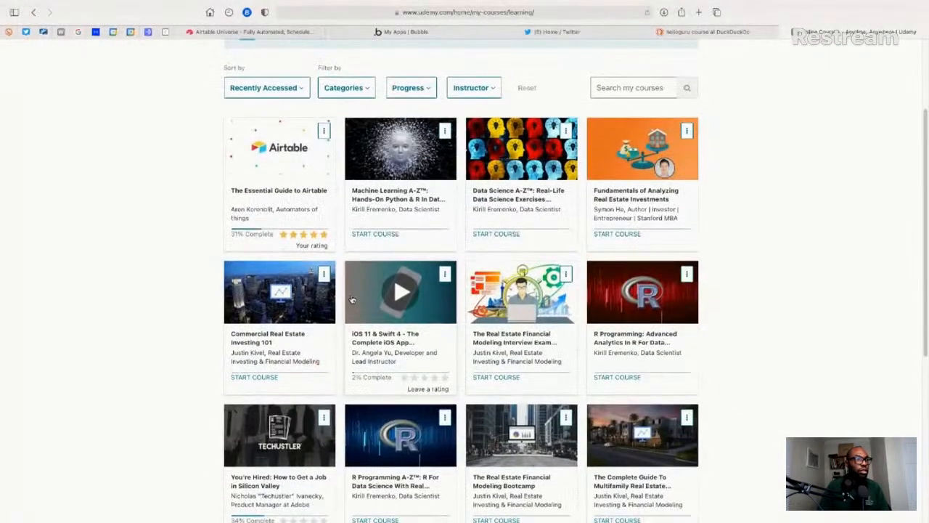
scroll(352, 300, down, 5)
scroll(351, 300, up, 5)
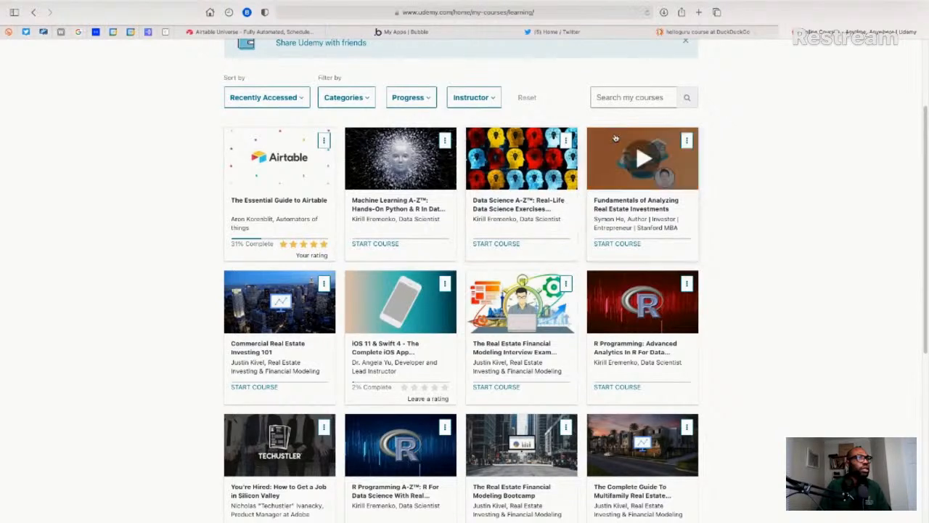
click(617, 98)
text(bubble)
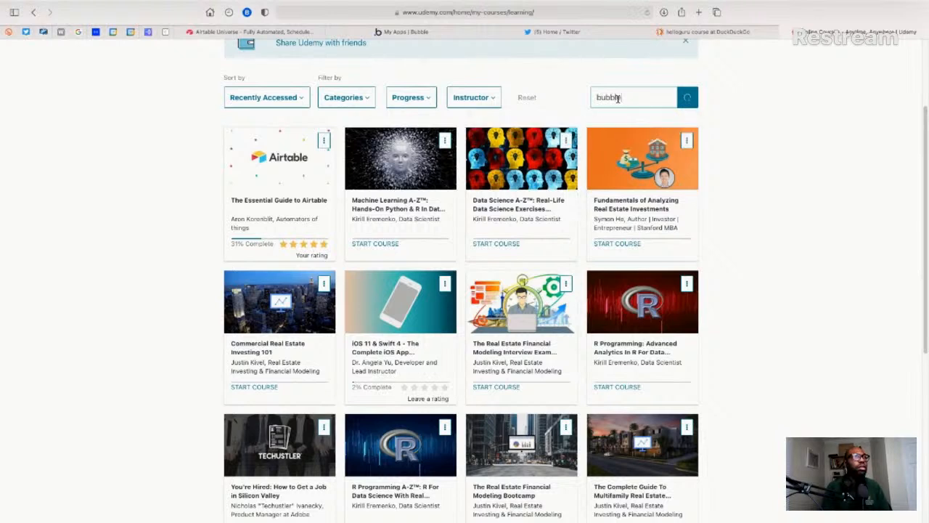
key(Return)
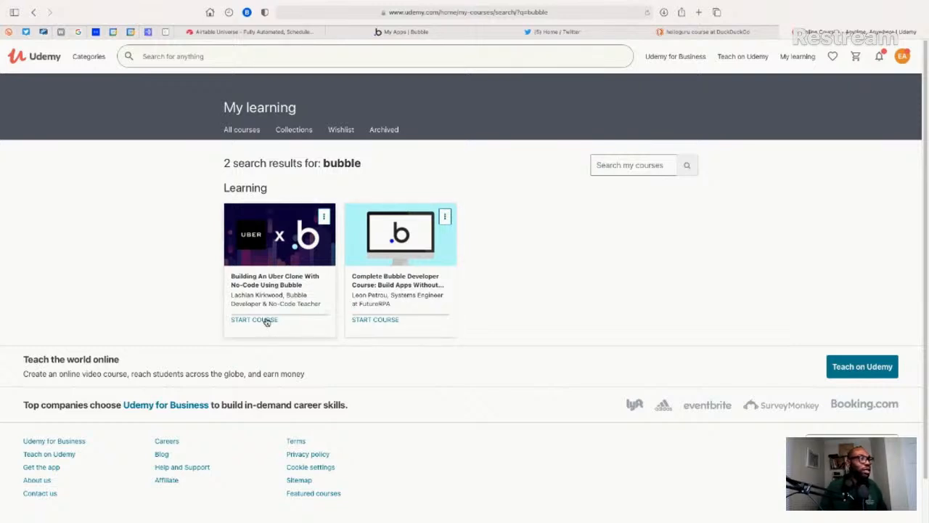
- Open both Bubble courses in new tabs, dismiss the Uber clone course's getting-started prompt, and review its section outline
super+click(283, 253)
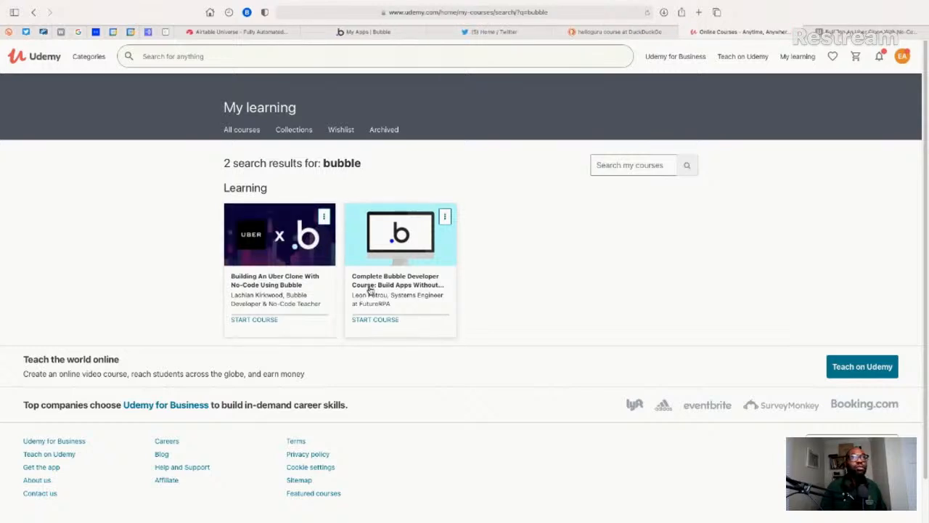
super+click(371, 289)
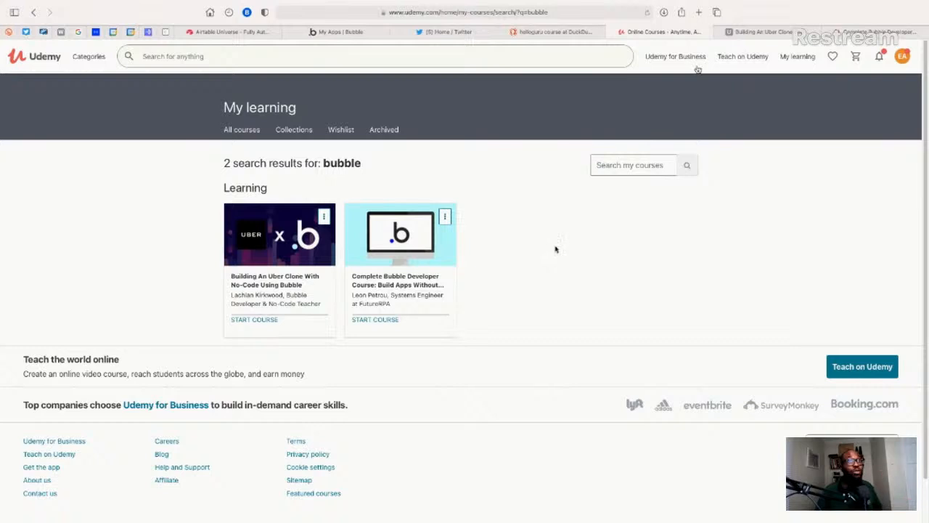
click(771, 32)
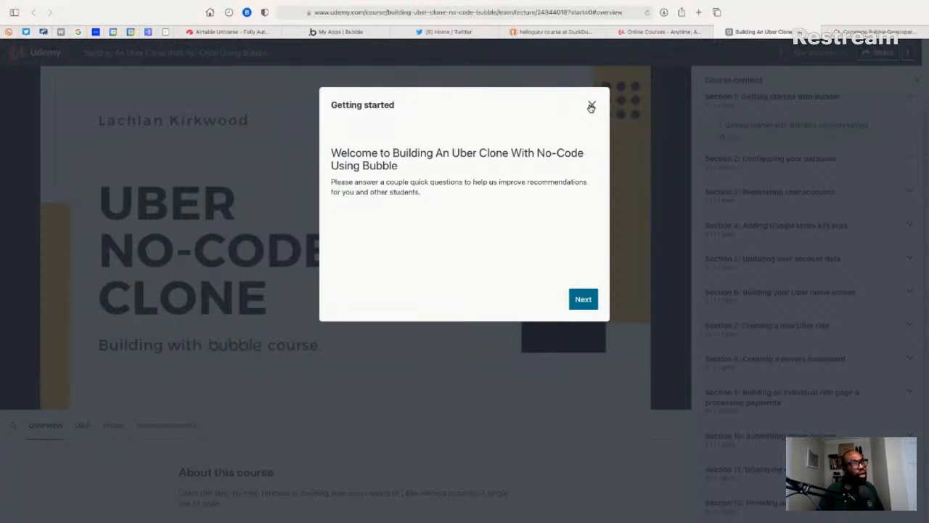
click(592, 106)
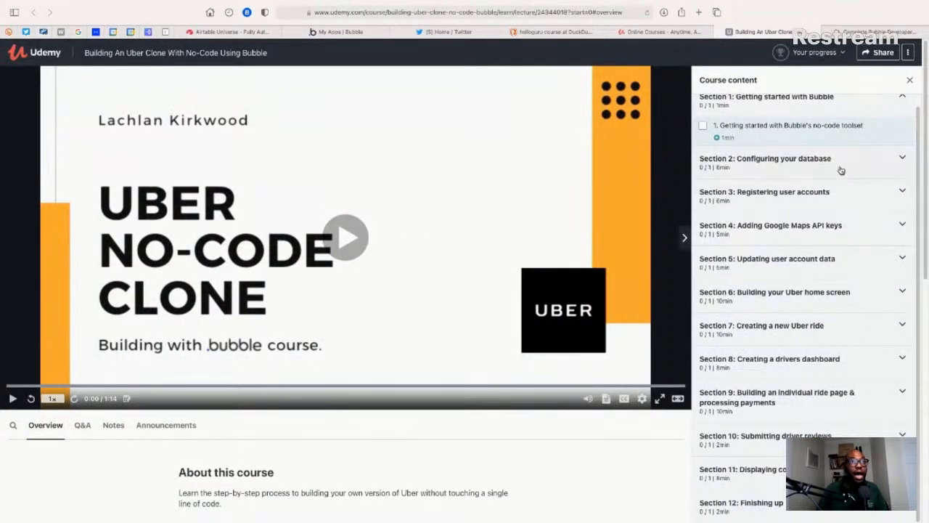
drag(844, 164, 721, 124)
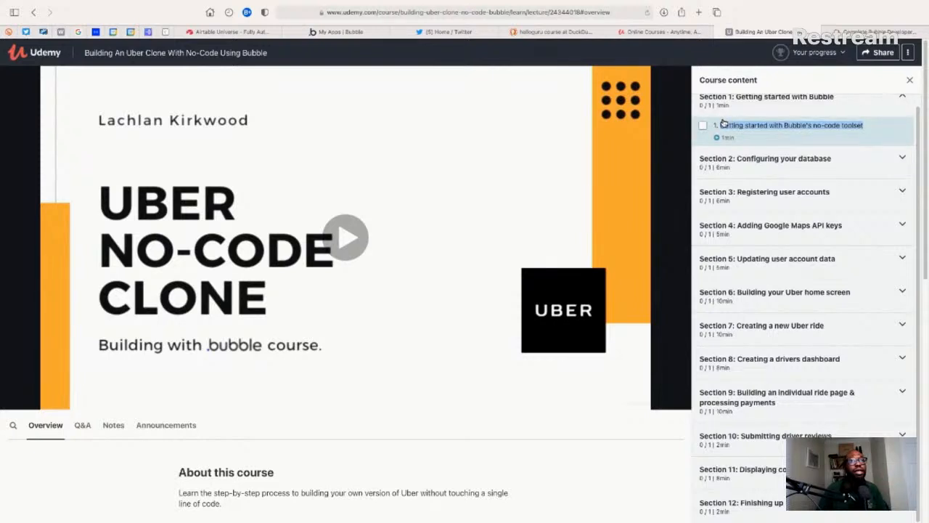
drag(720, 125, 786, 487)
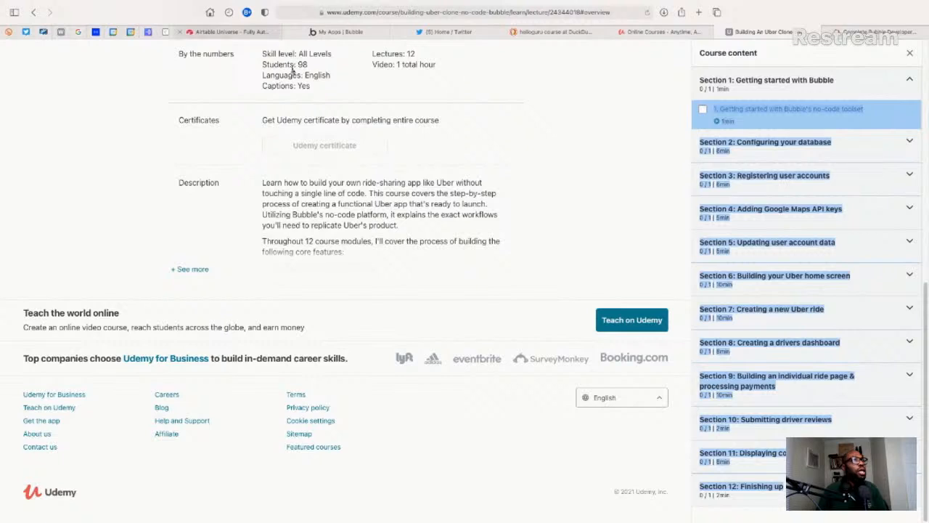
- Return to the Airtable base, clear the scheduled posting time of the Drafting record, and duplicate that record
click(260, 34)
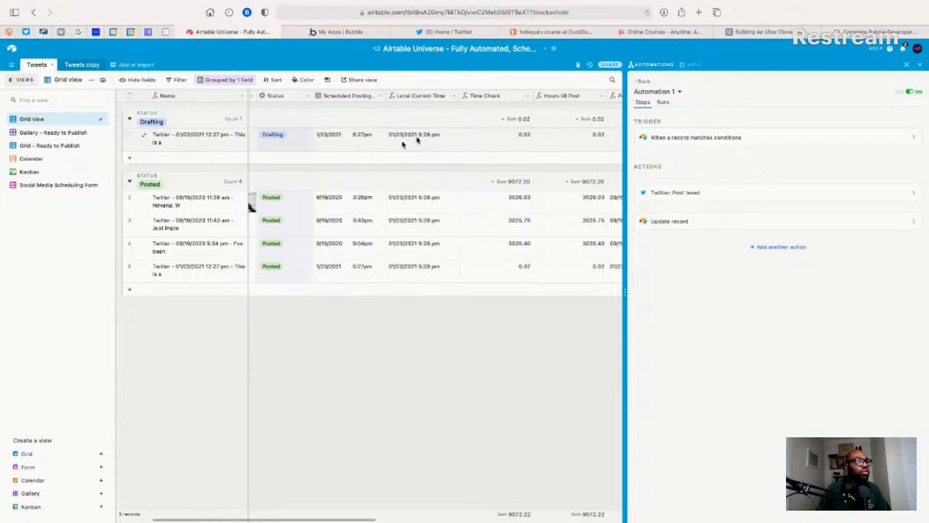
click(354, 144)
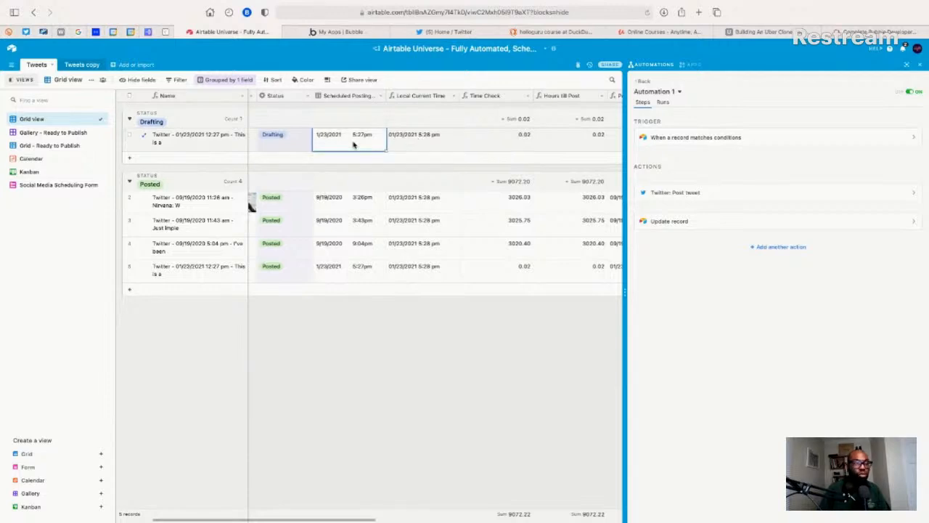
key(Delete)
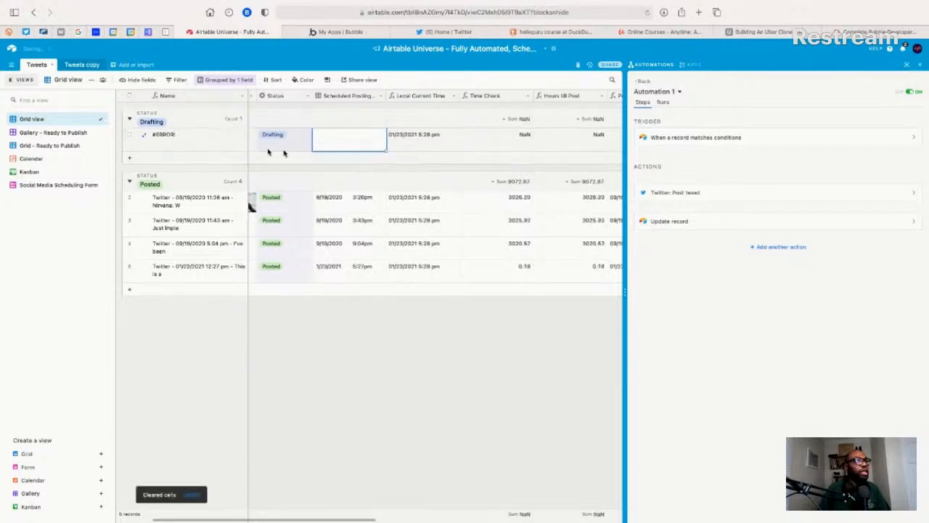
right_click(212, 143)
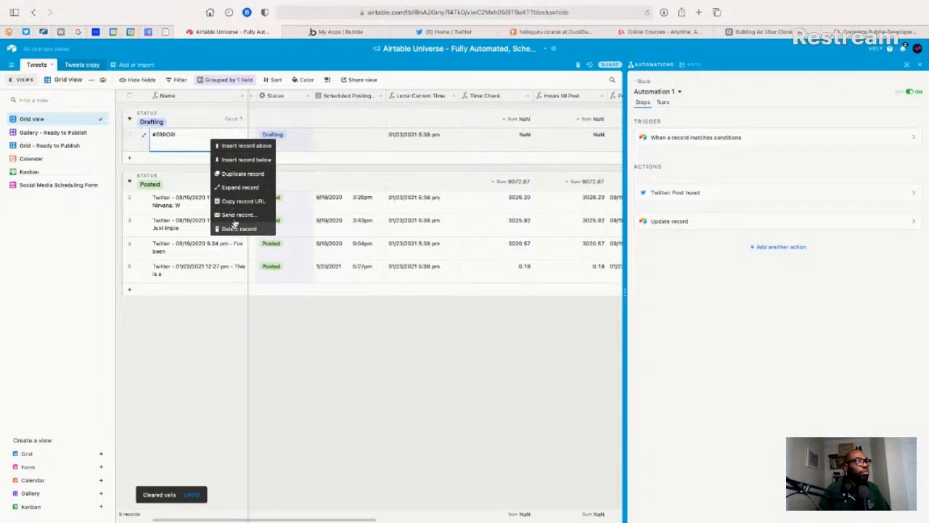
click(233, 160)
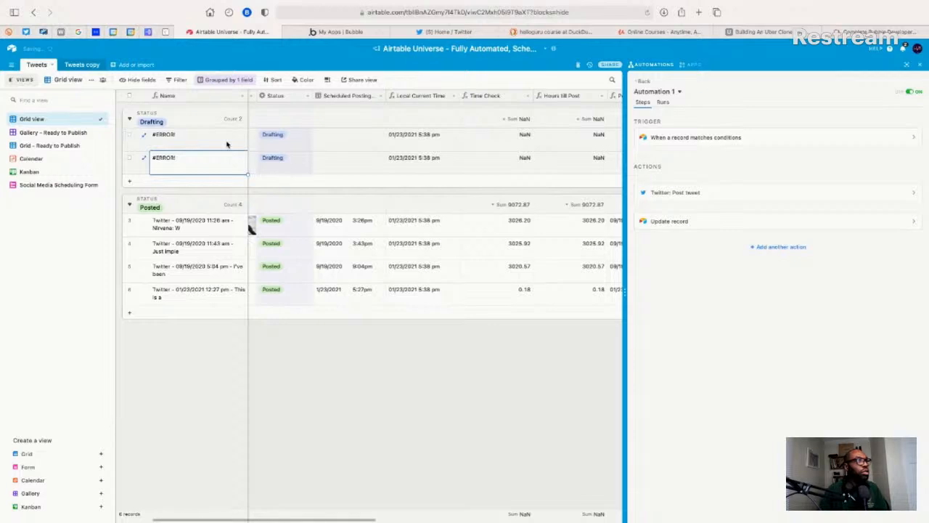
click(129, 135)
click(129, 156)
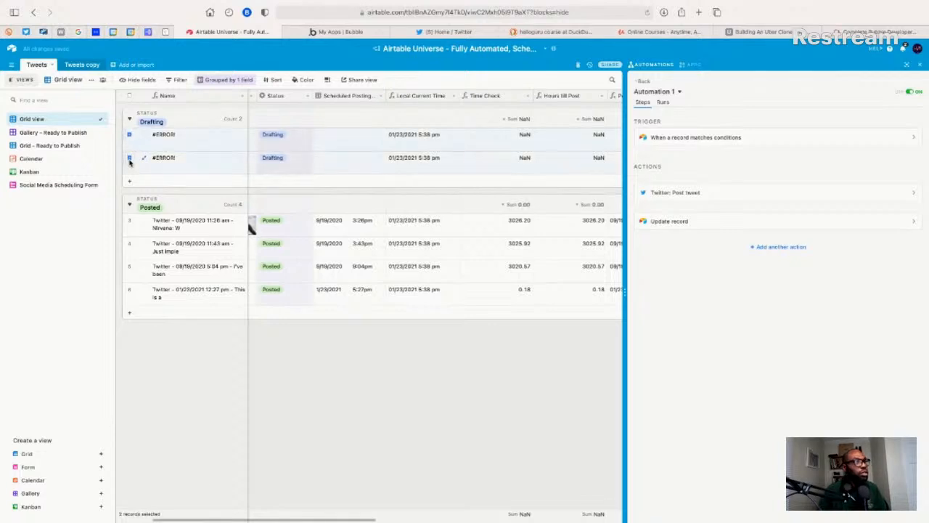
right_click(192, 151)
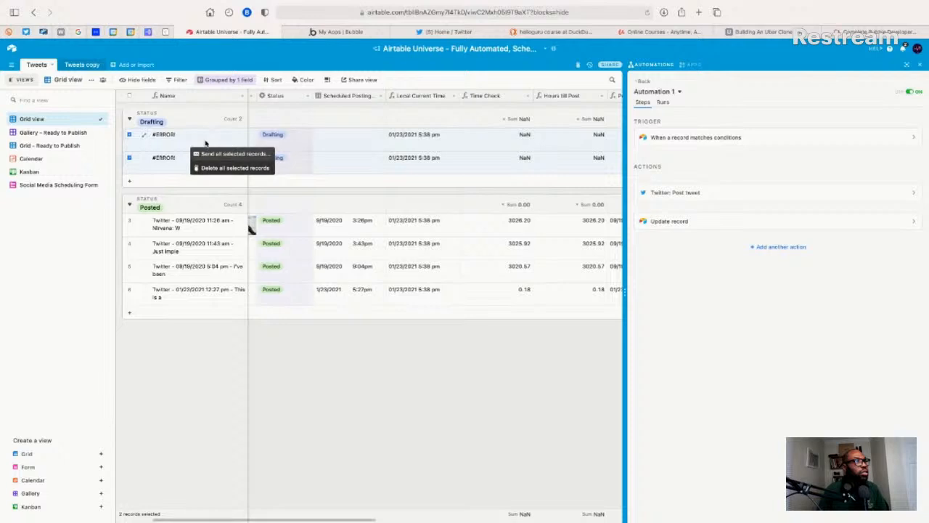
right_click(205, 142)
click(189, 143)
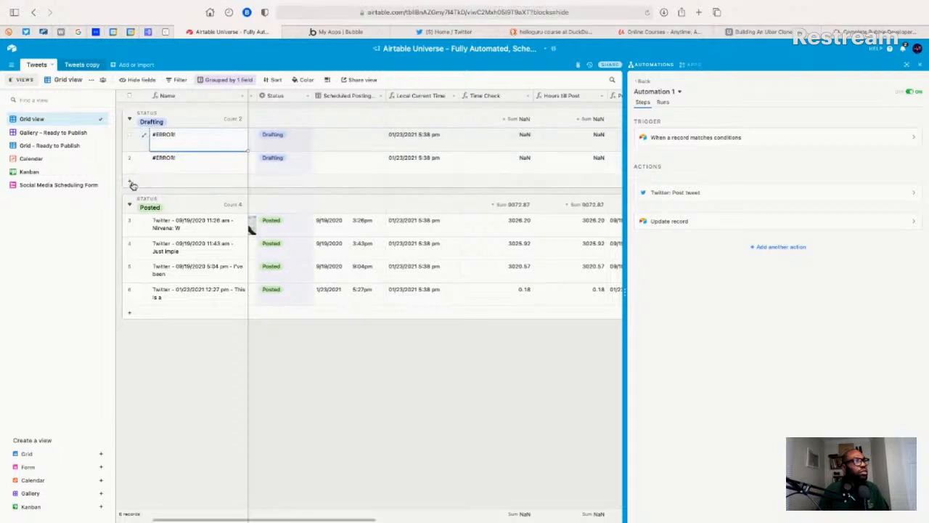
- Add a blank record at the end of the Drafting group and duplicate the group's second record
click(131, 184)
right_click(195, 165)
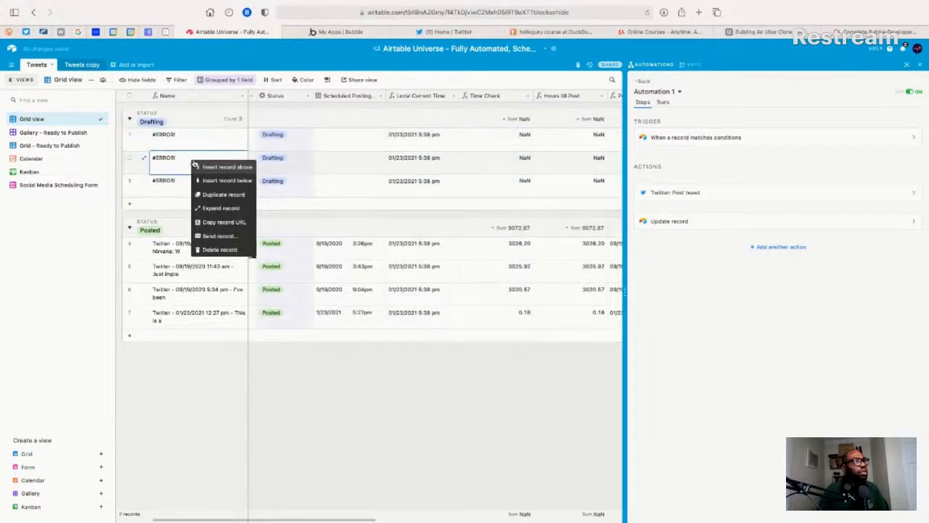
click(221, 194)
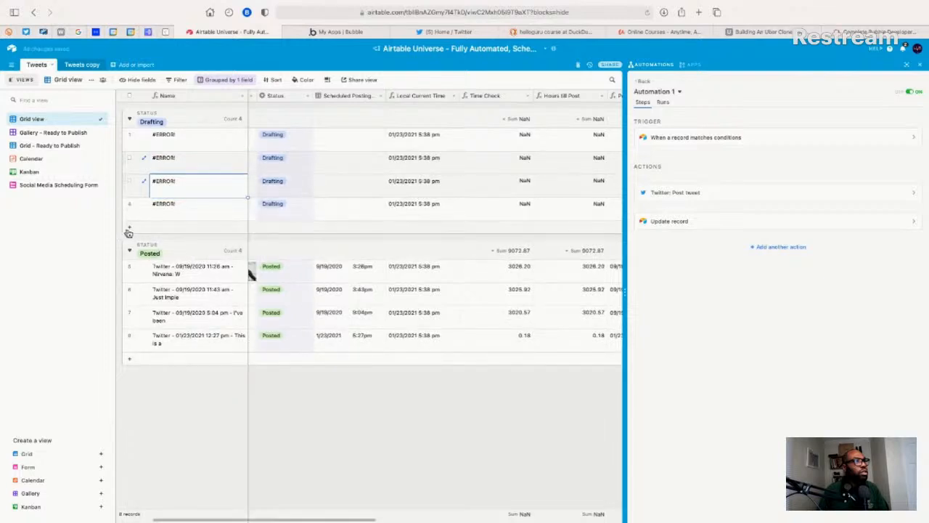
- Add four more blank records at the end of the Drafting group
click(130, 229)
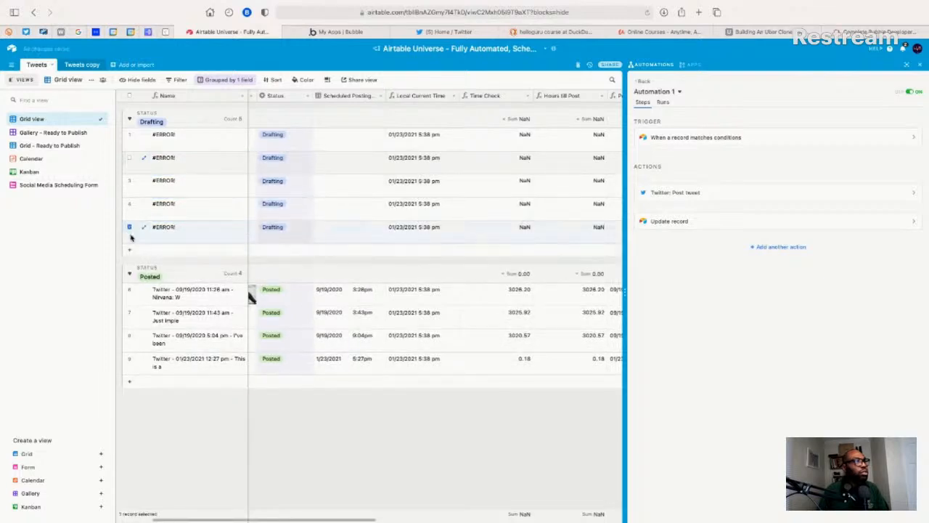
click(130, 250)
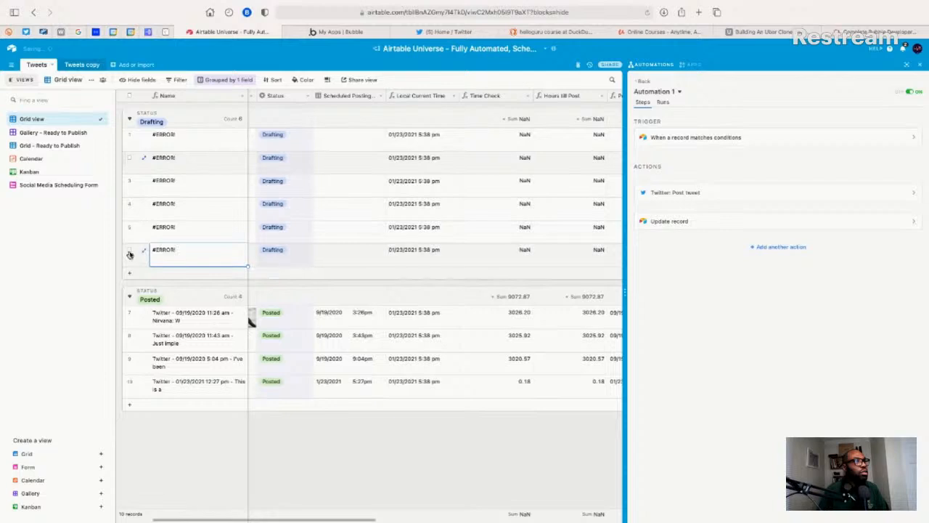
click(130, 252)
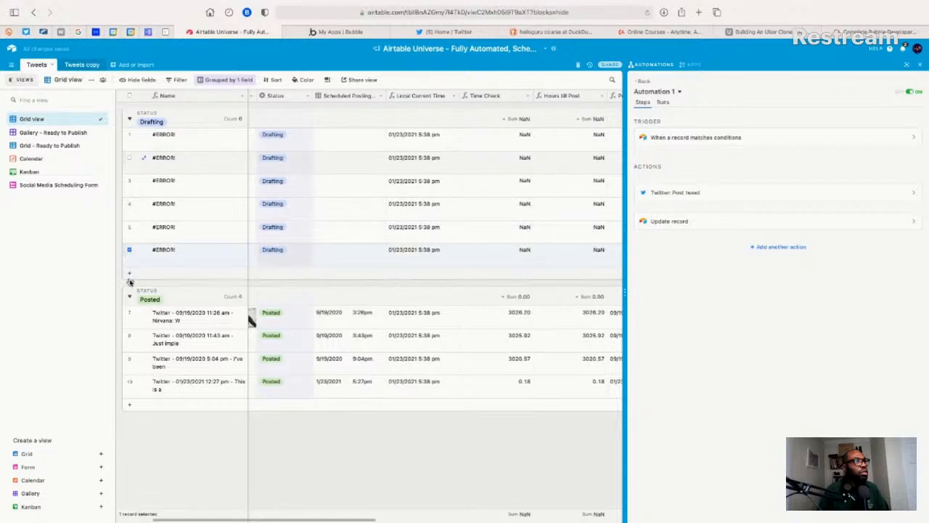
click(130, 280)
click(130, 300)
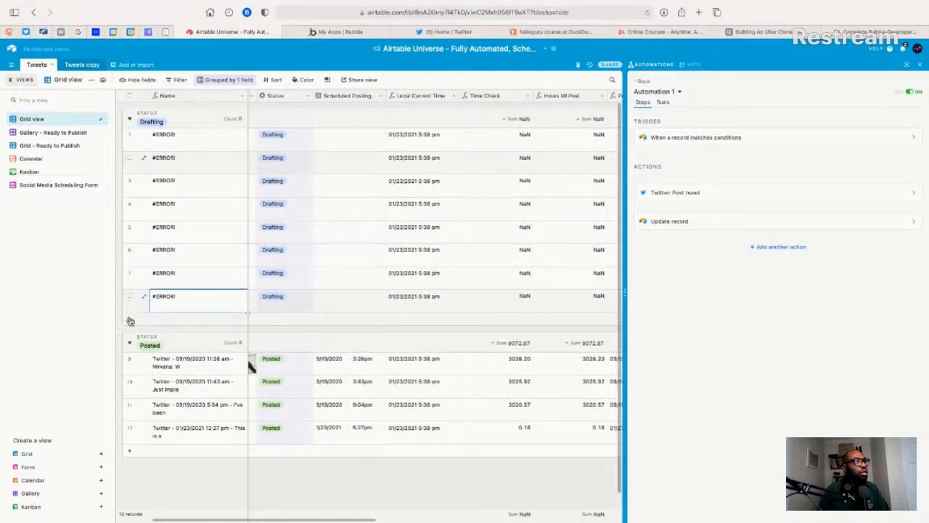
- Clear the Copy text of the first three records in the Drafting group
click(352, 148)
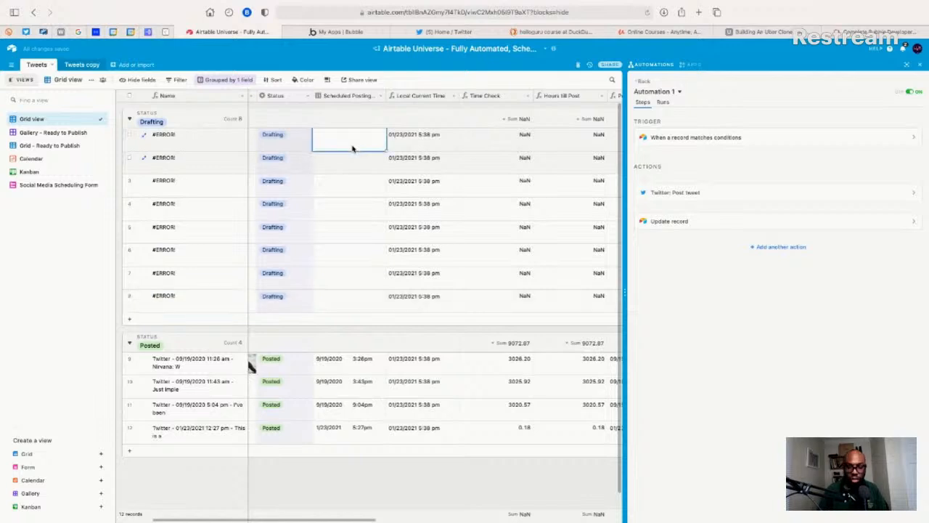
key(Tab)
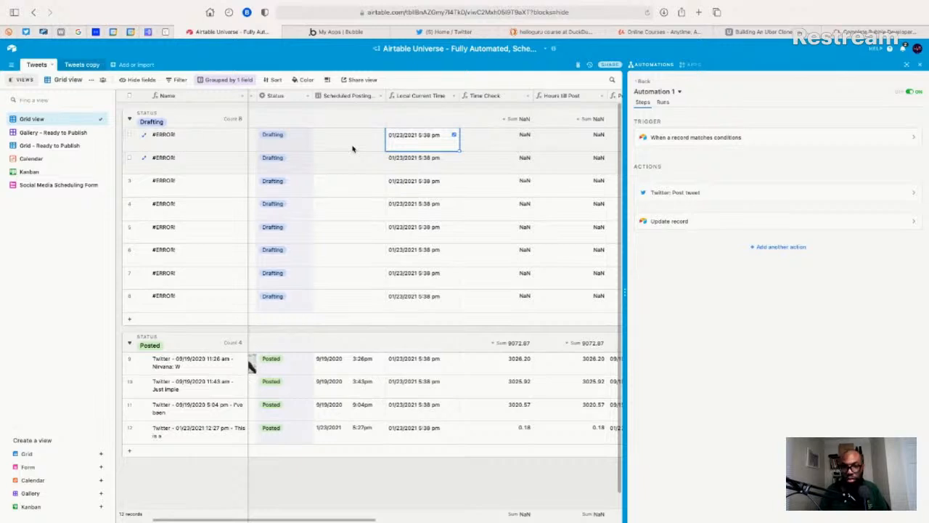
key(Right)
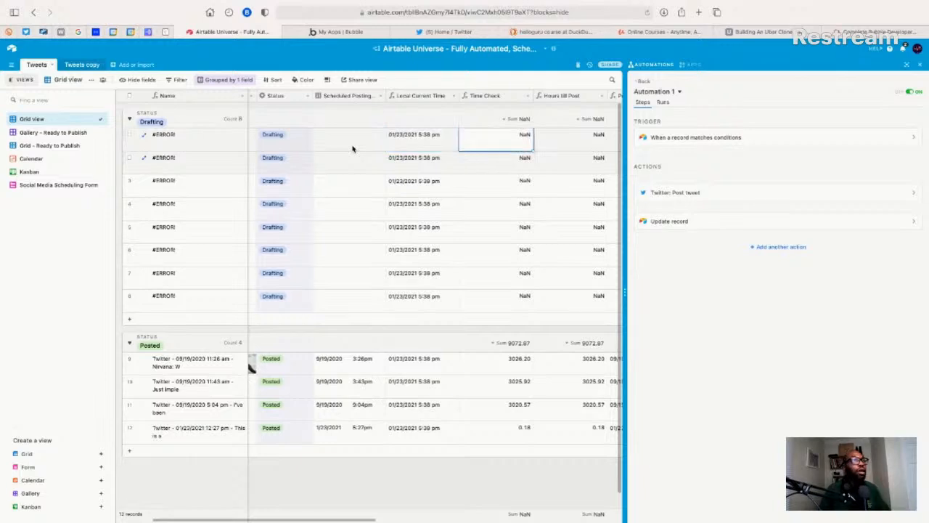
key(Right)
key(Right)
key(Right)
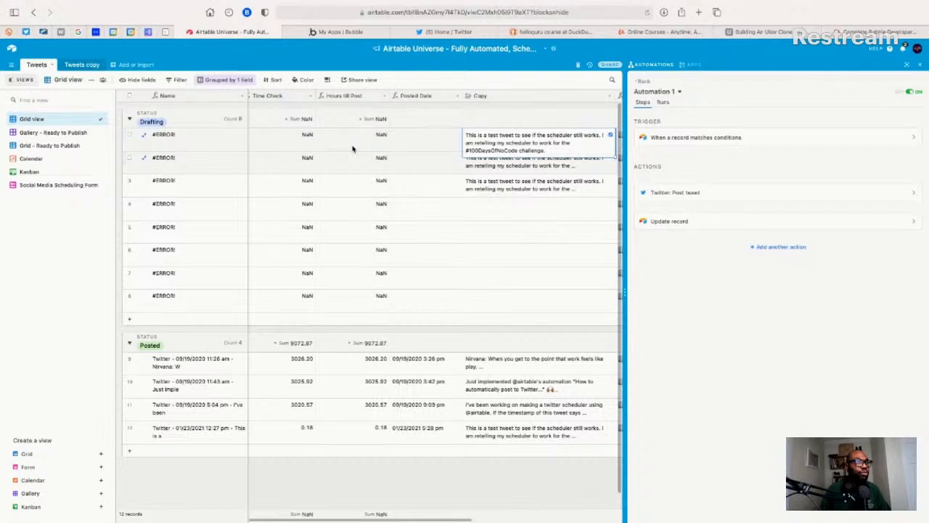
key(Delete)
key(Down)
key(Delete)
key(Down)
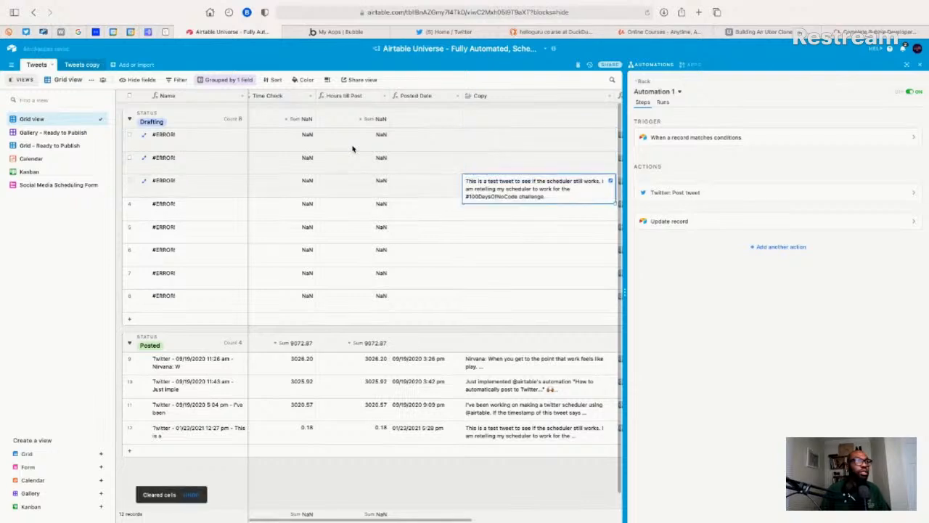
key(Delete)
- Paste the copied course outline into the Copy field from the first Drafting record, expanding the group so all pasted cells fit
key(Up)
key(Up)
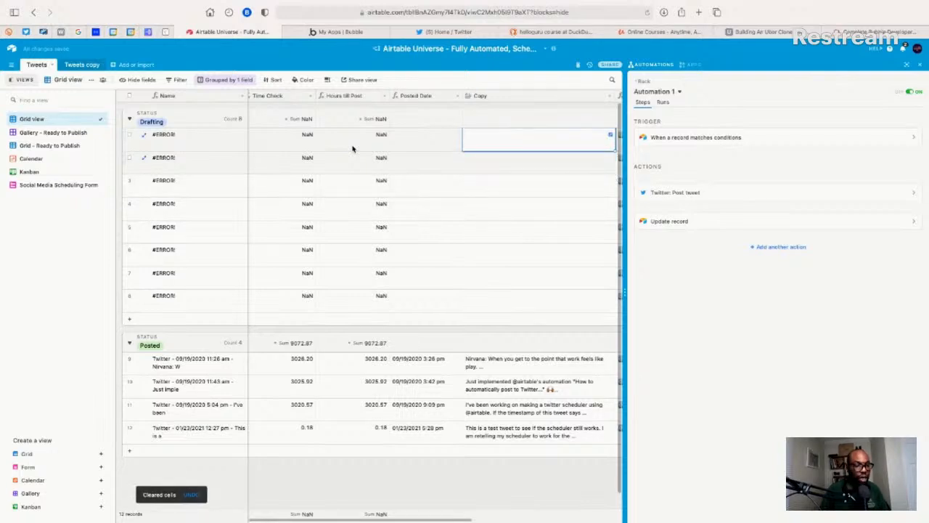
key(ctrl+v)
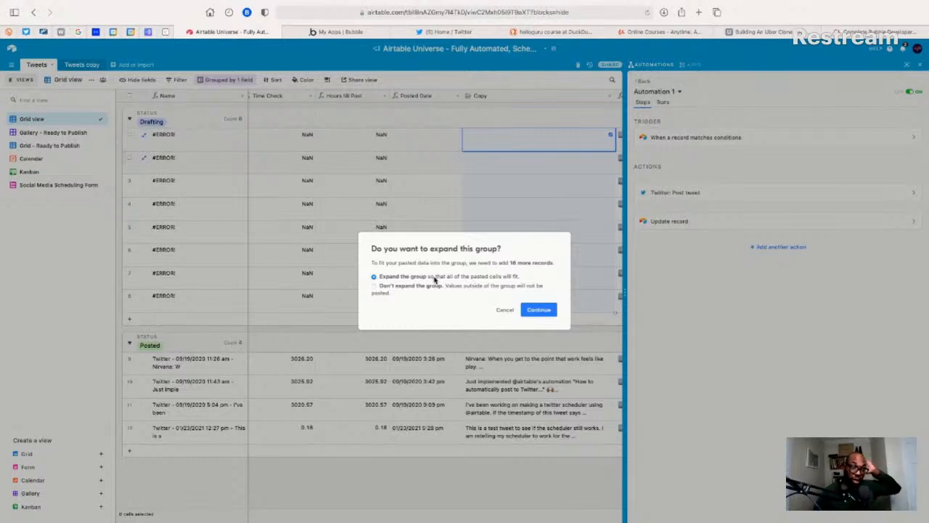
click(538, 311)
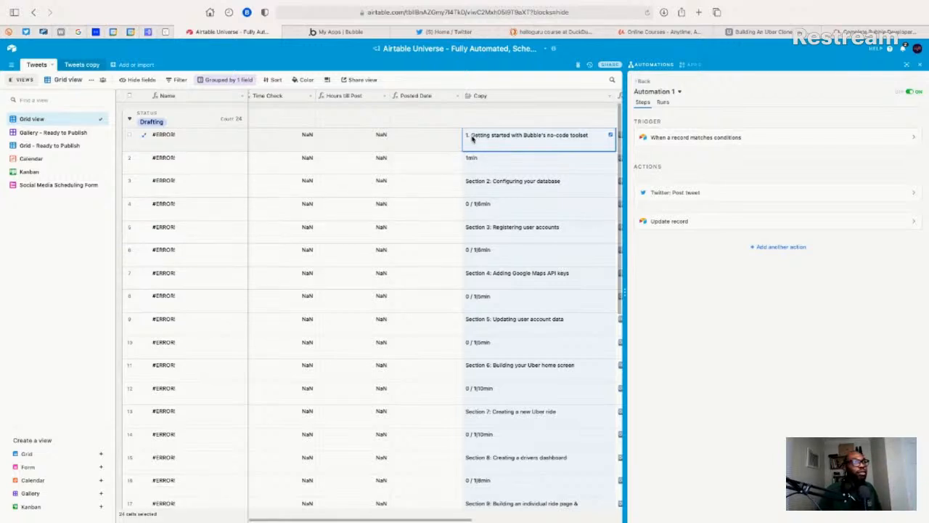
- Remove the leading "1. " from the first record's Copy text so it starts with "Getting started with Bubble's no-code toolset"
triple_click(472, 136)
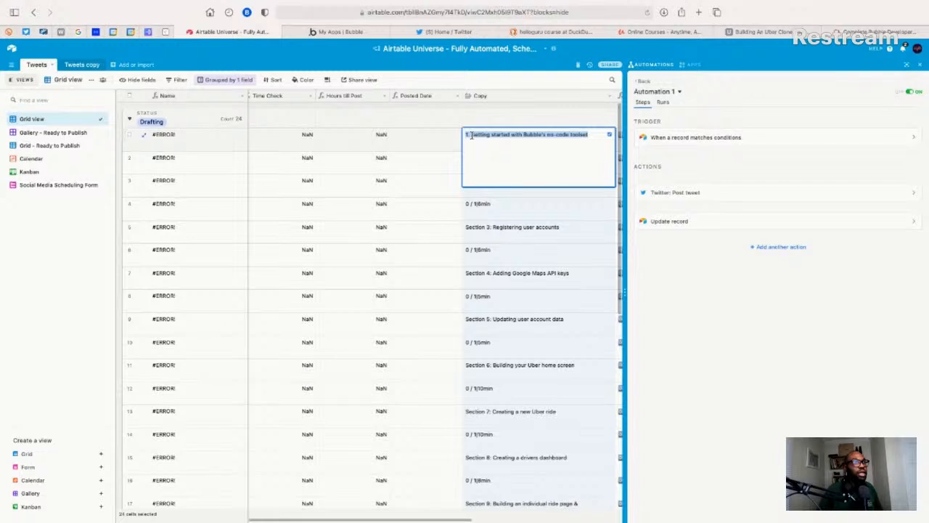
click(472, 138)
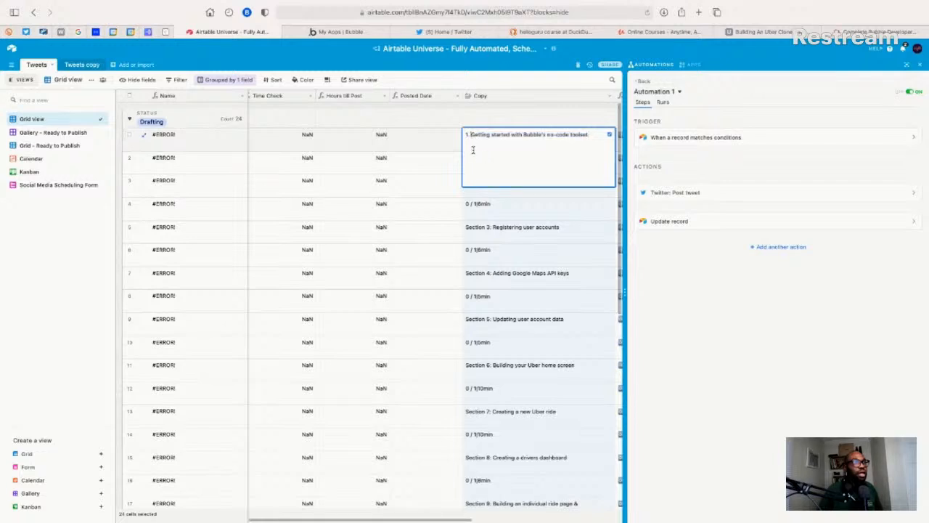
key(BackSpace)
key(BackSpace)
key(BackSpace)
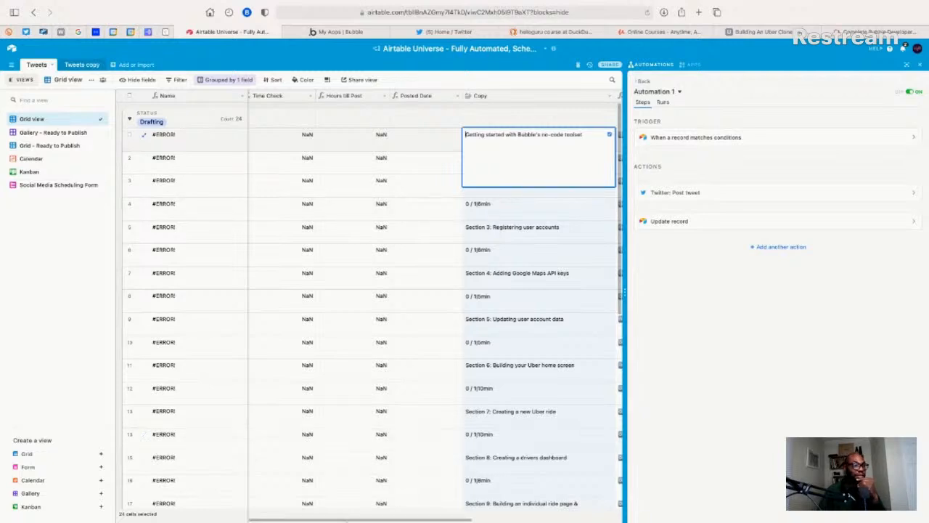
- Duplicate the Copy field without duplicating its cells
scroll(378, 496, right, 2)
scroll(436, 305, right, 7)
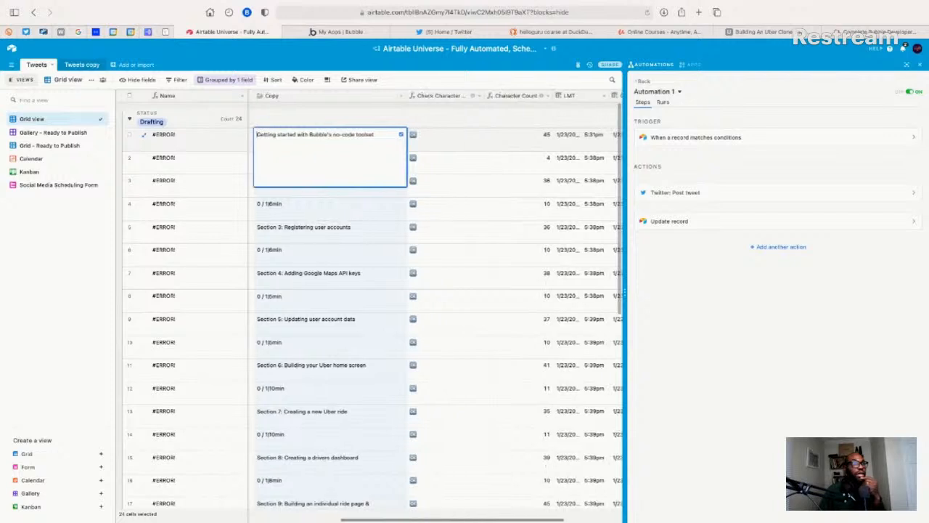
scroll(436, 305, right, 4)
scroll(436, 305, left, 20)
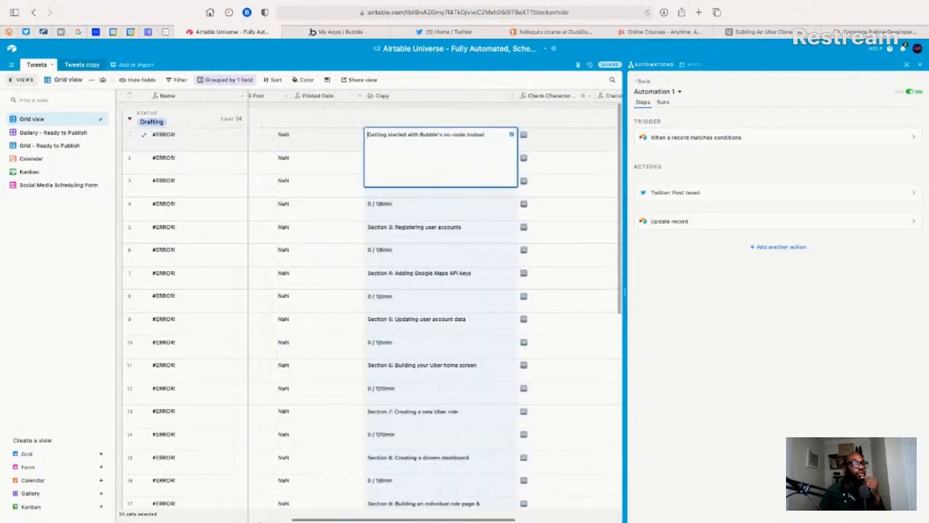
scroll(370, 305, left, 5)
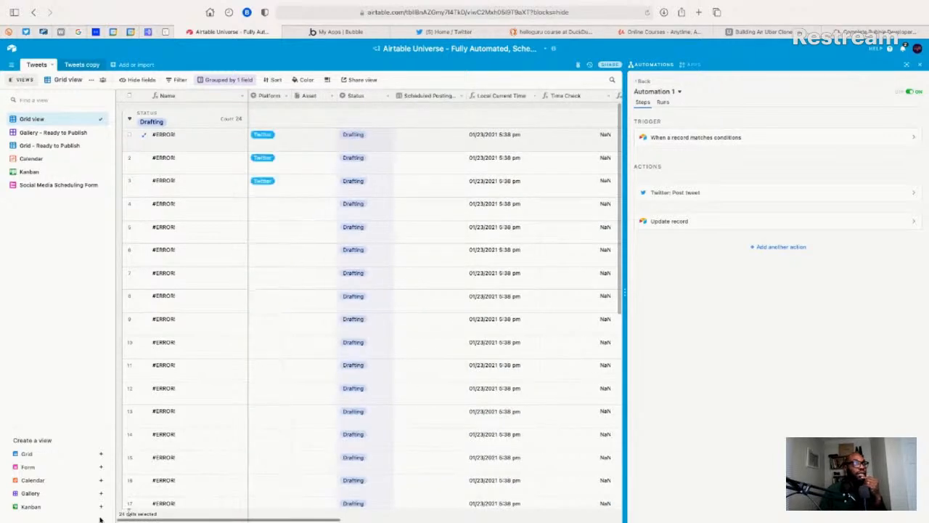
scroll(436, 436, right, 15)
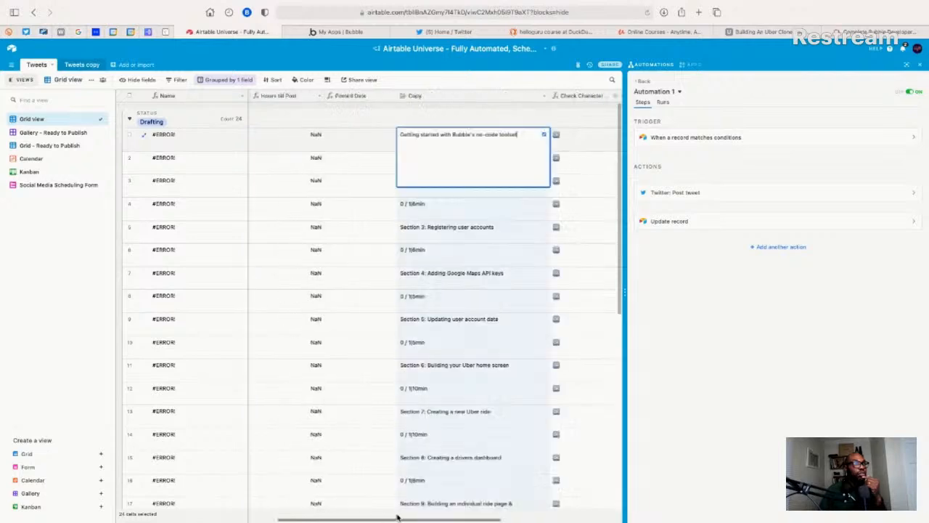
scroll(436, 506, right, 4)
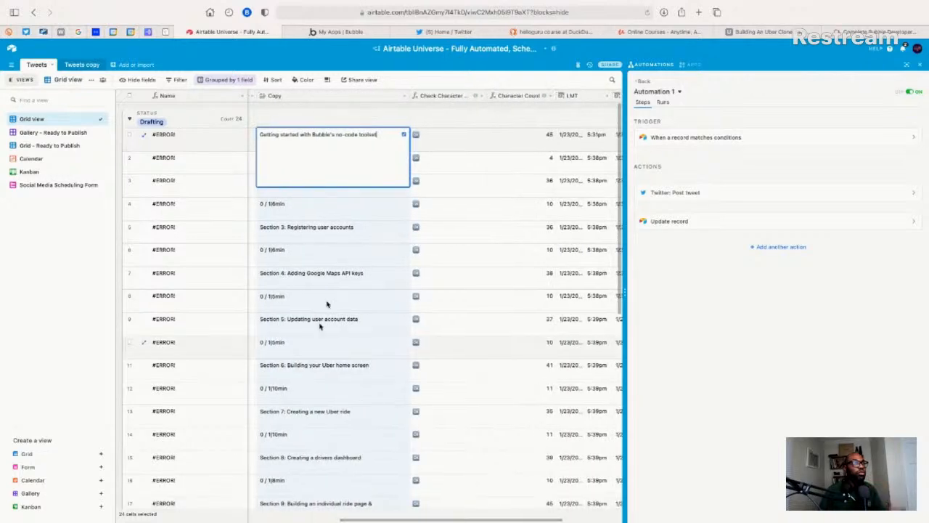
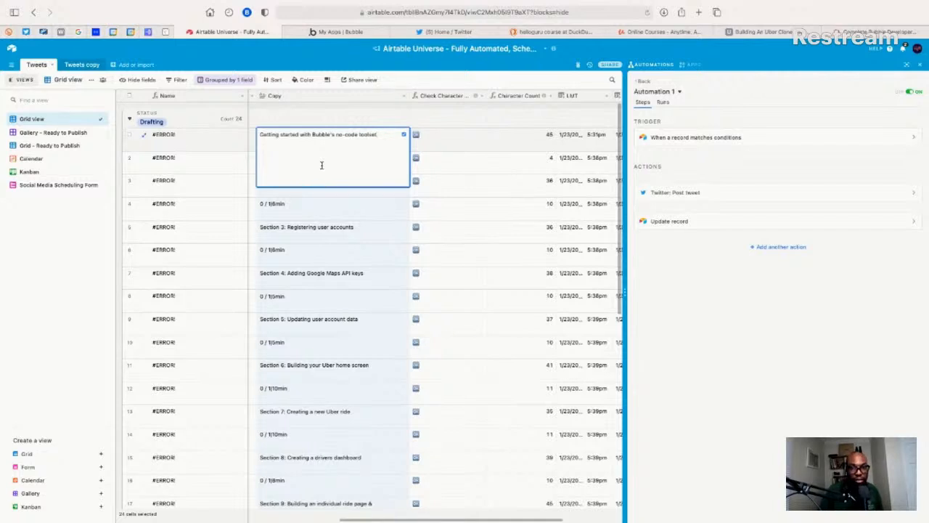
right_click(337, 98)
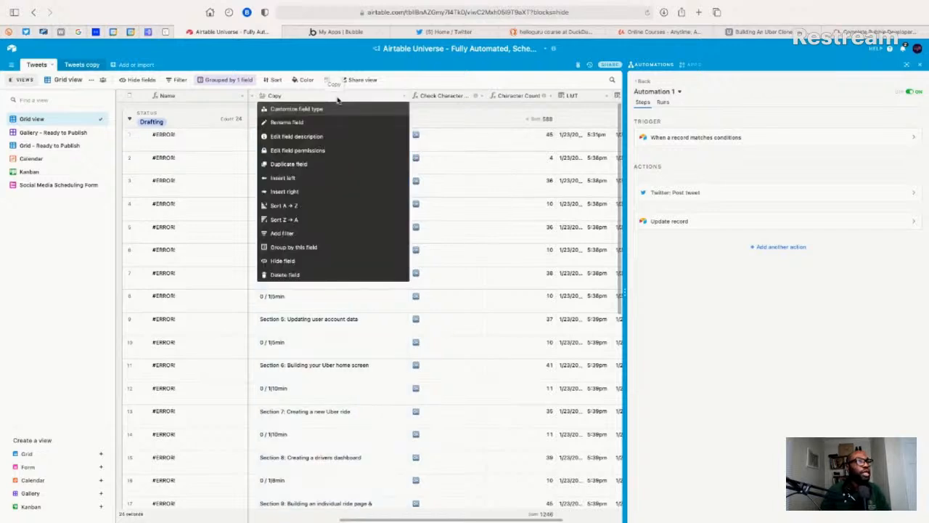
click(291, 164)
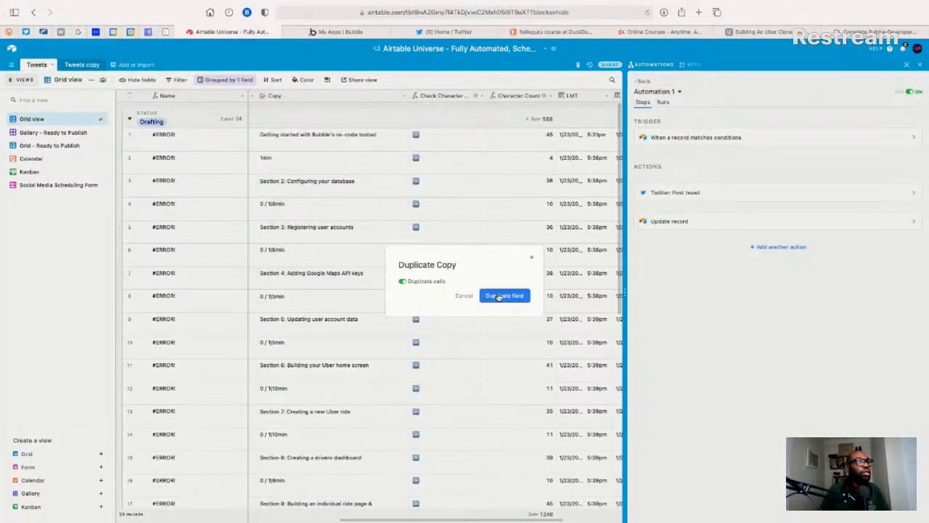
click(429, 281)
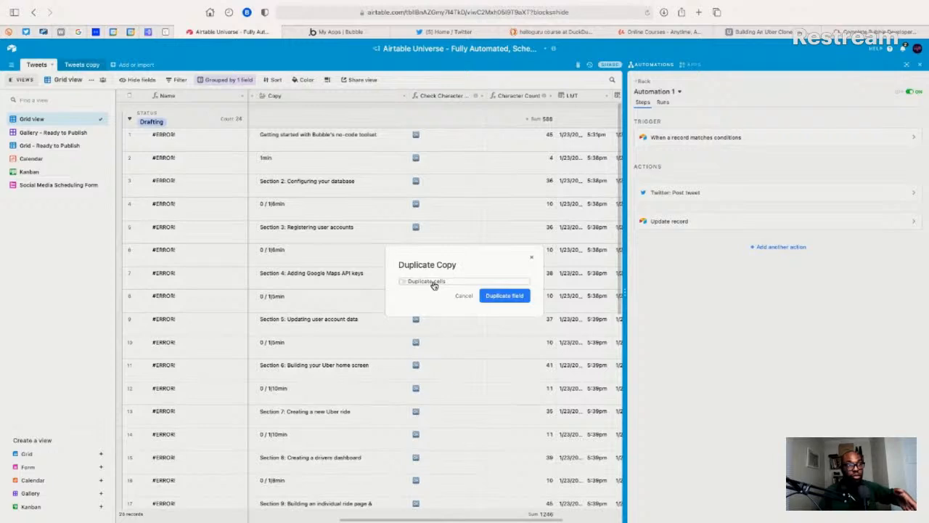
click(499, 296)
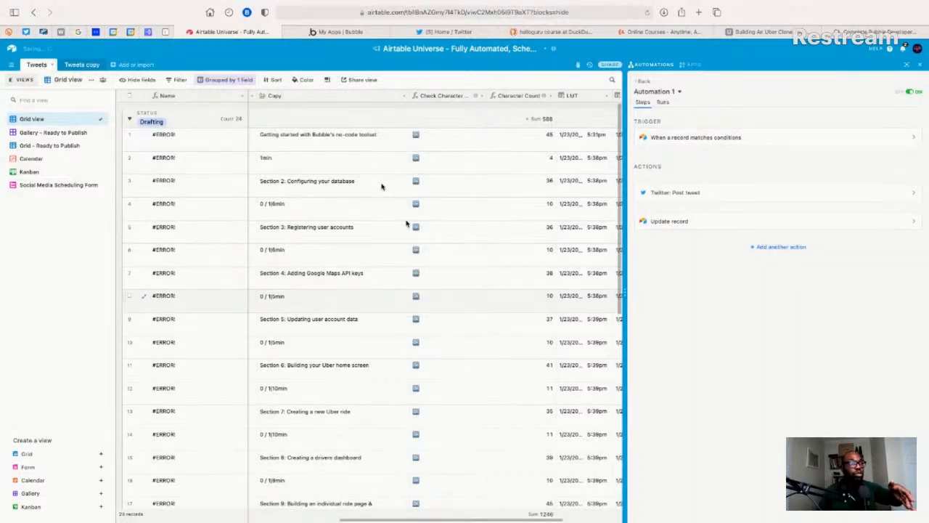
- Try duplicating the Copy field together with its cells, and undo that duplication
right_click(357, 96)
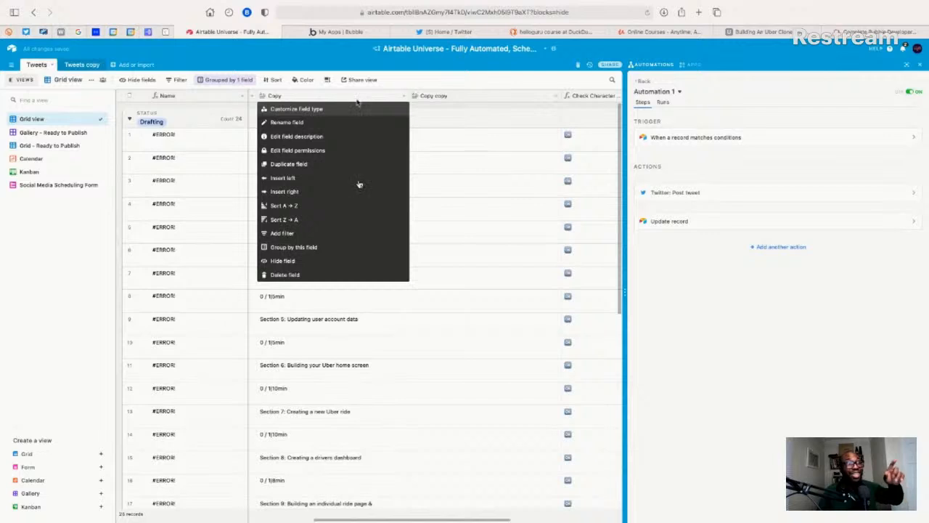
click(337, 164)
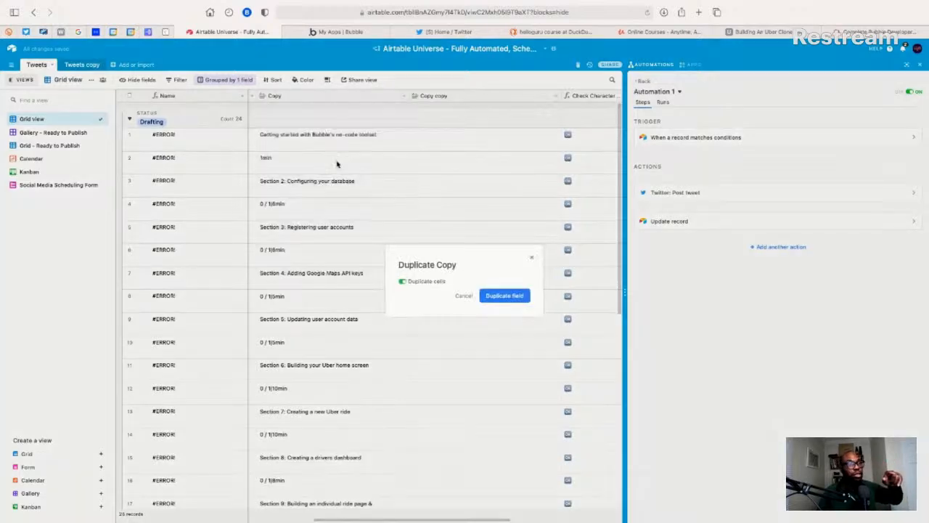
click(515, 298)
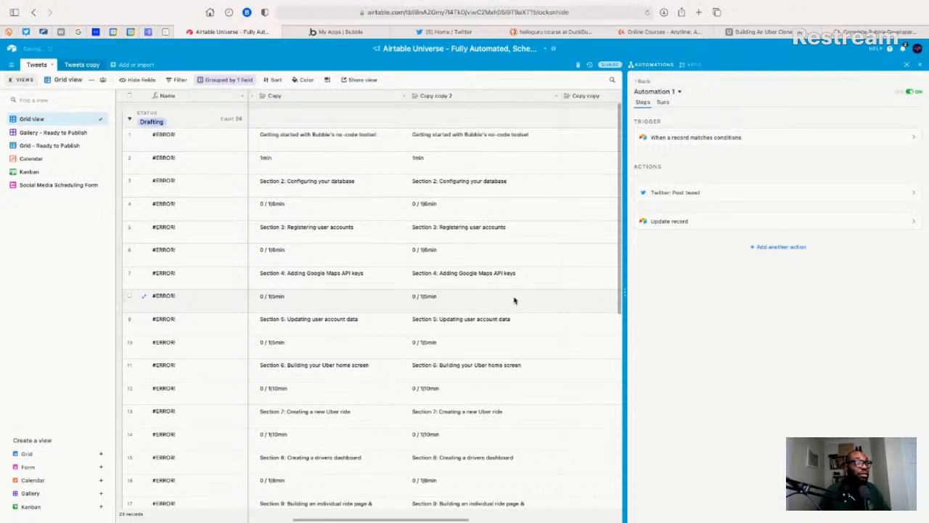
key(super+z)
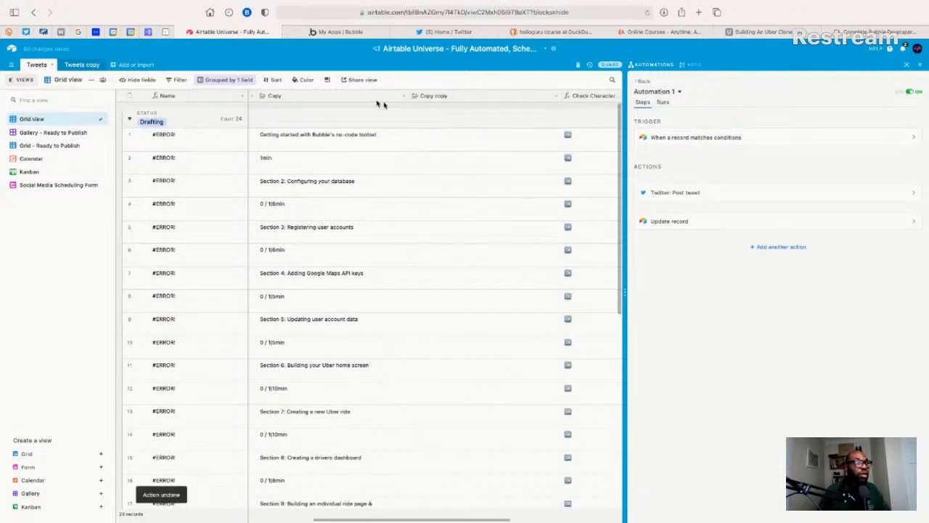
- Create a second duplicate of the Copy field with cell duplication turned off
right_click(373, 95)
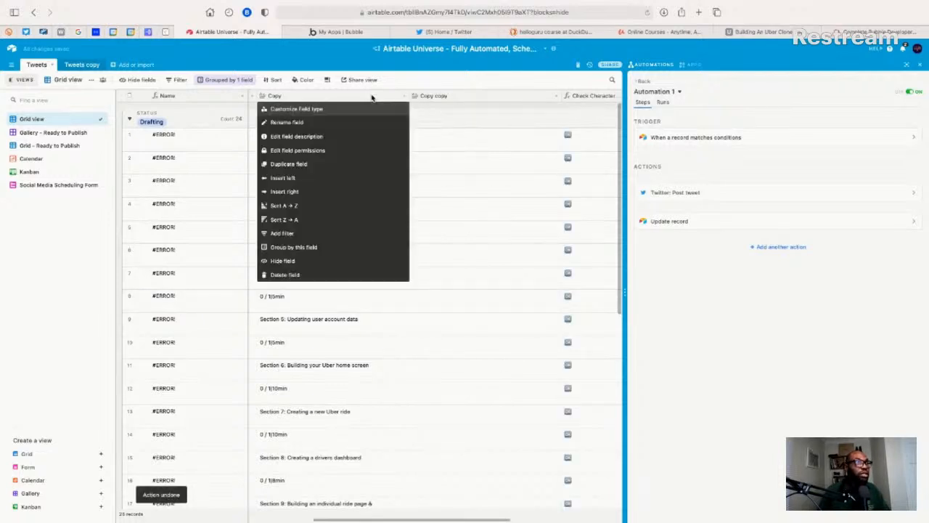
click(356, 164)
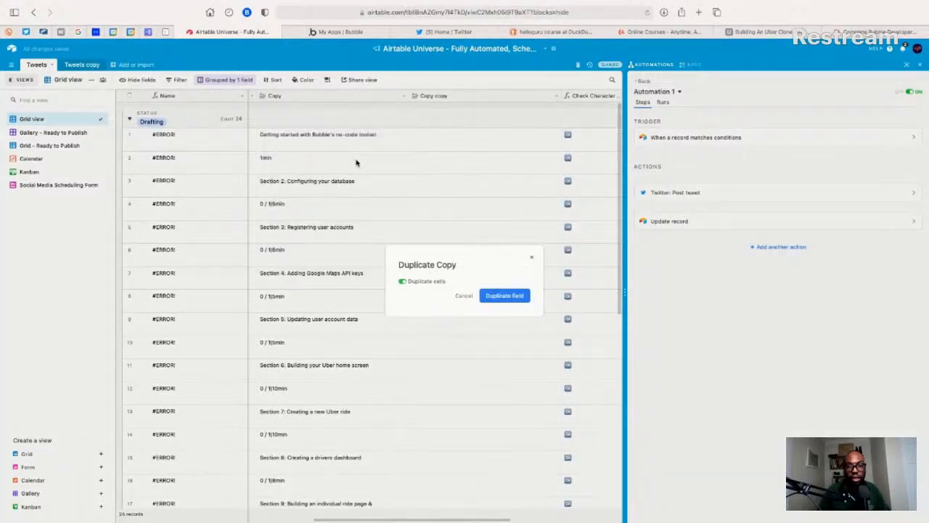
click(403, 281)
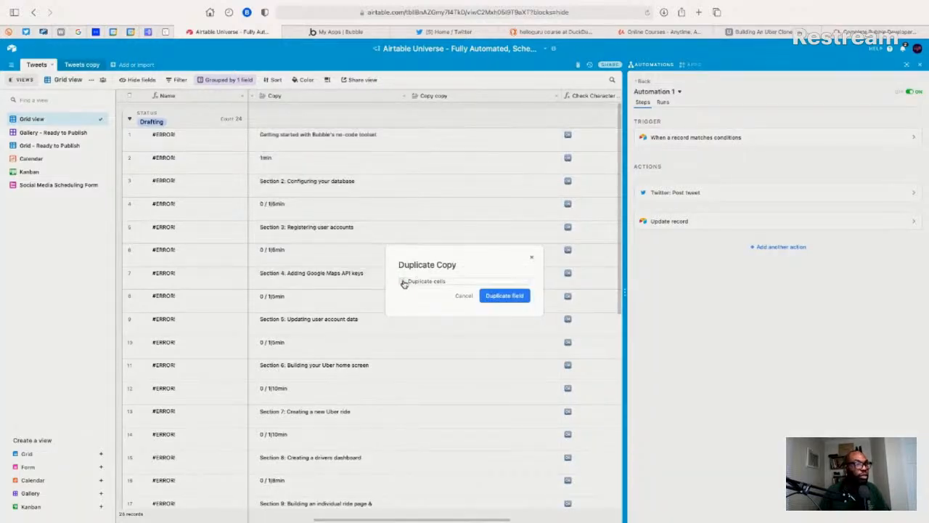
click(503, 297)
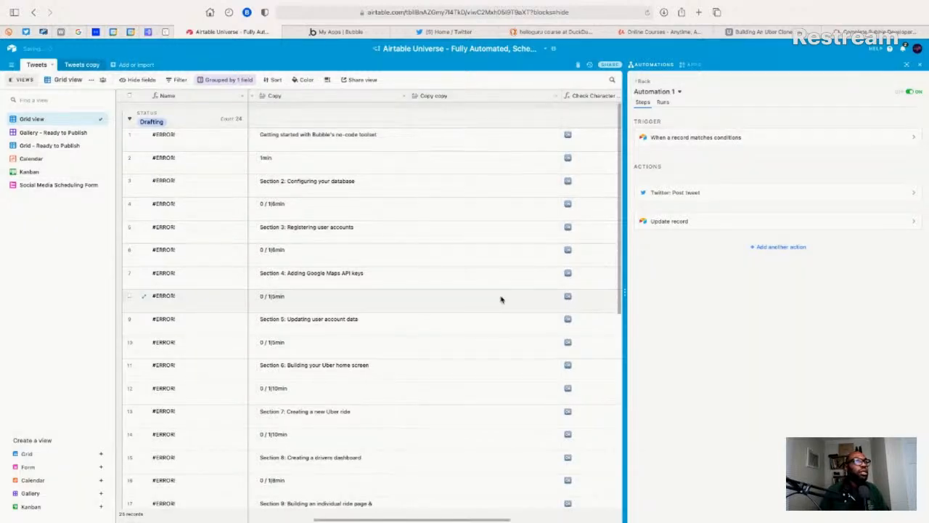
- Rename the Copy copy 2 field as Autonumber
click(435, 97)
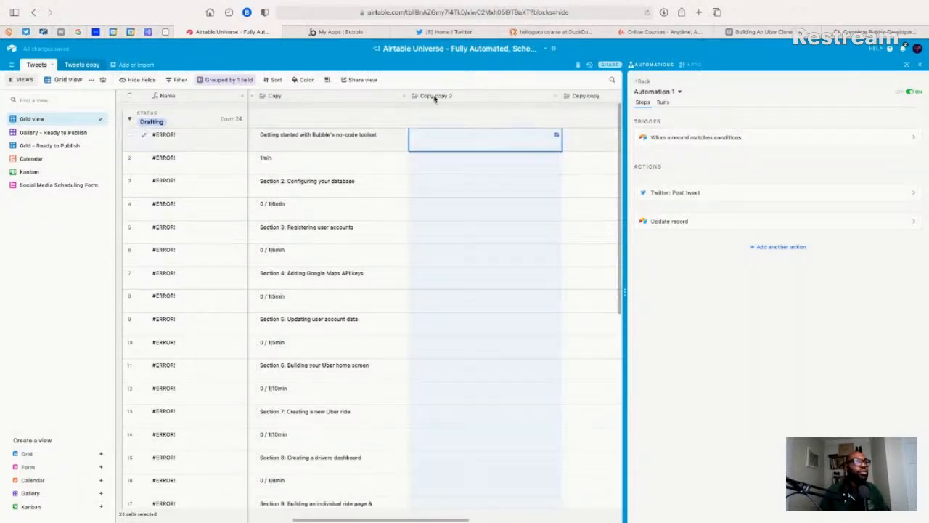
double_click(435, 97)
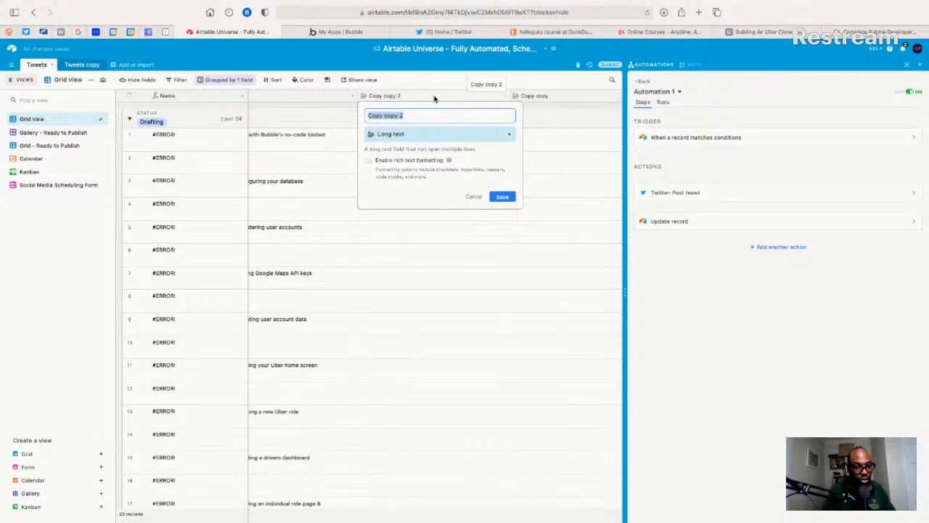
text(Auto)
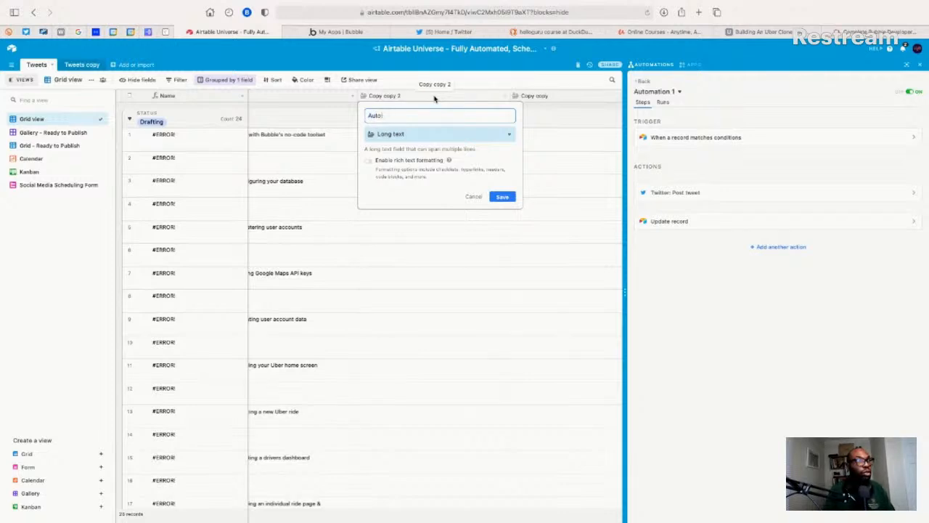
text(number)
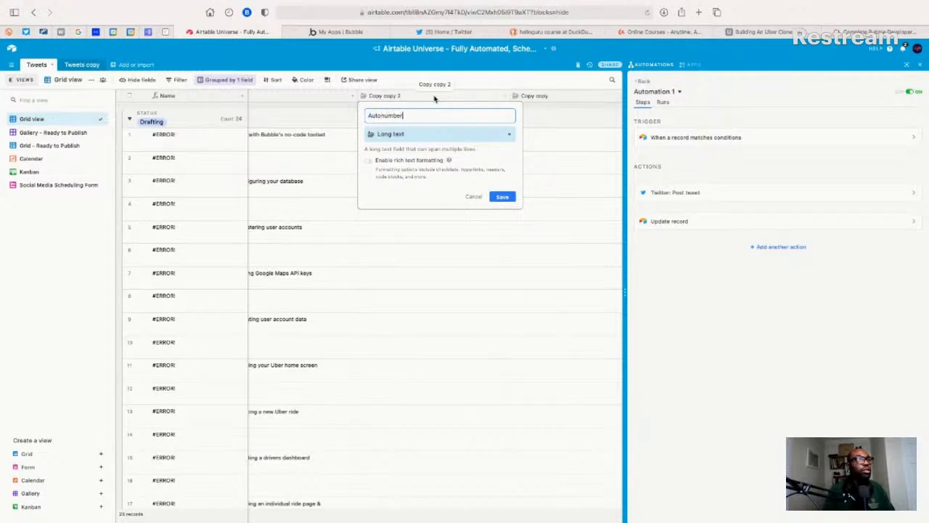
key(Return)
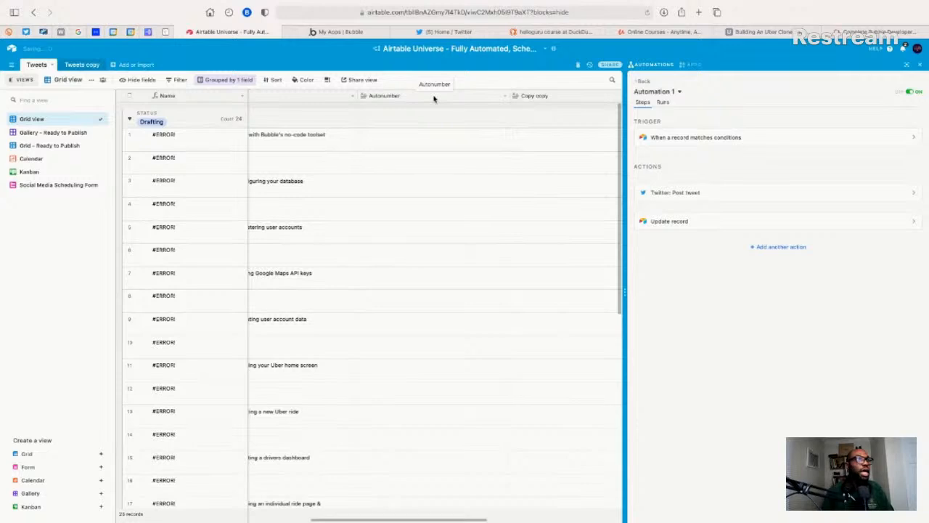
- Change the Autonumber field's type from long text to Autonumber and save it
click(390, 99)
double_click(392, 100)
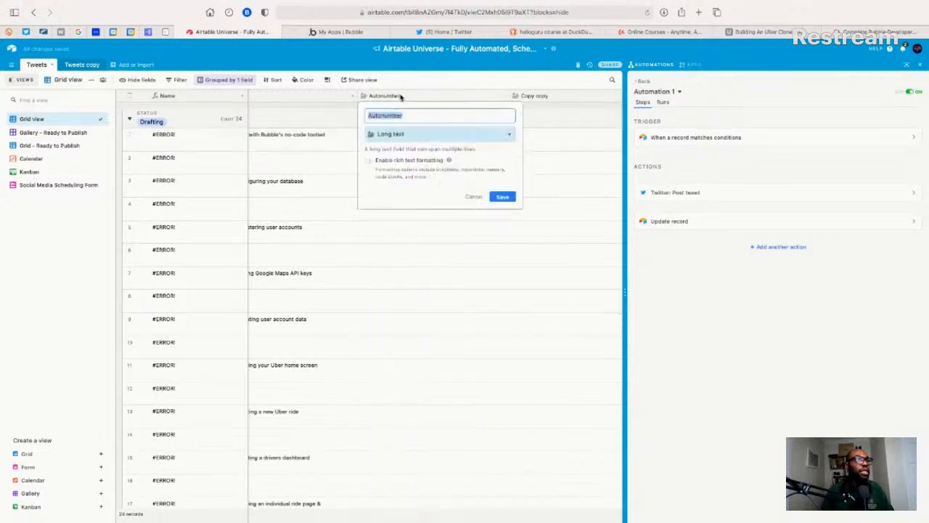
click(409, 135)
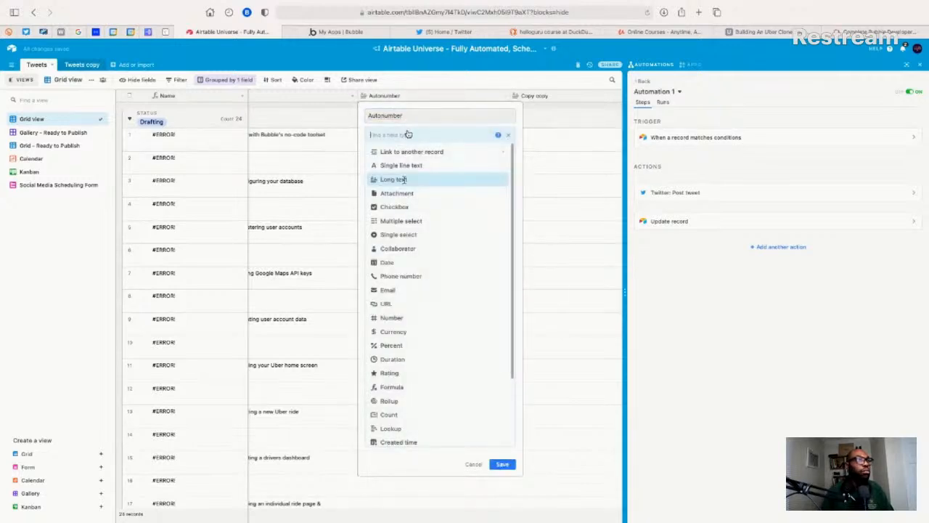
scroll(417, 356, down, 2)
scroll(412, 357, down, 1)
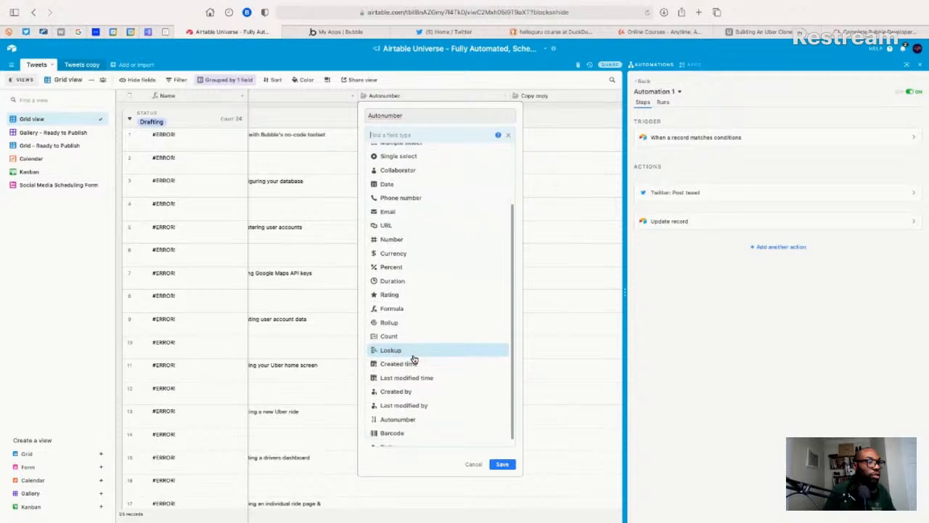
click(402, 422)
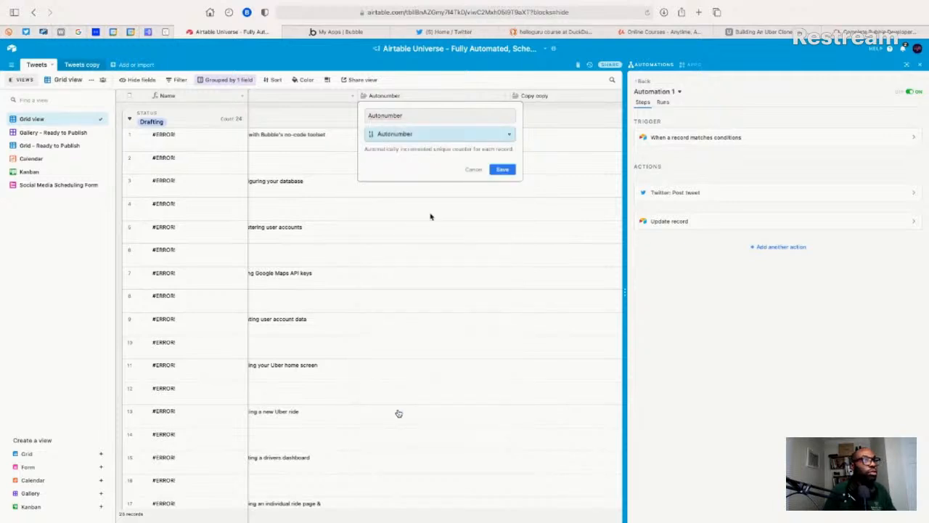
click(501, 171)
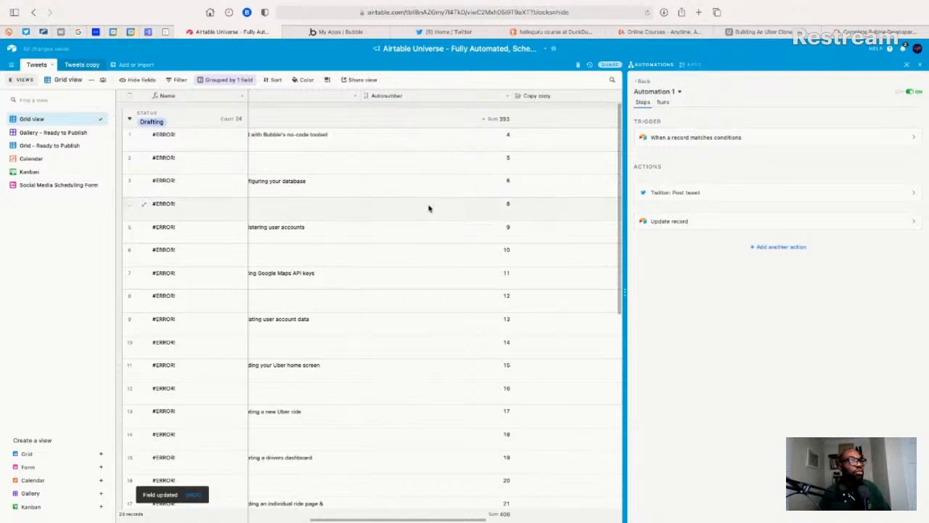
- Delete the four records in the Posted group
scroll(446, 232, down, 5)
scroll(445, 234, down, 3)
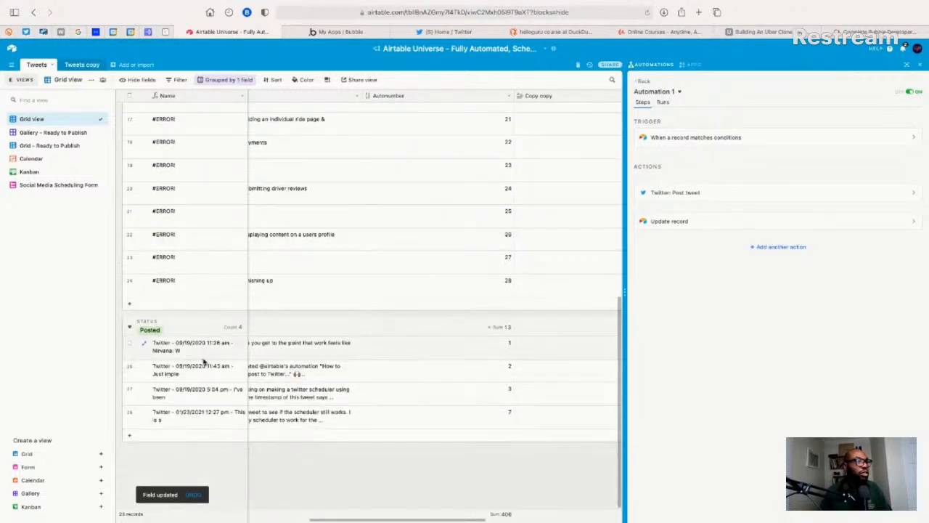
click(130, 343)
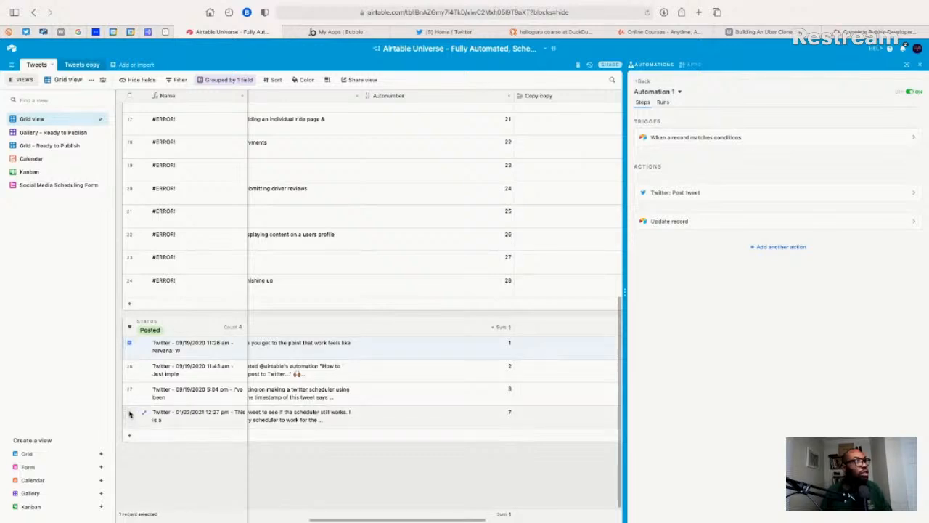
shift+click(130, 414)
right_click(154, 401)
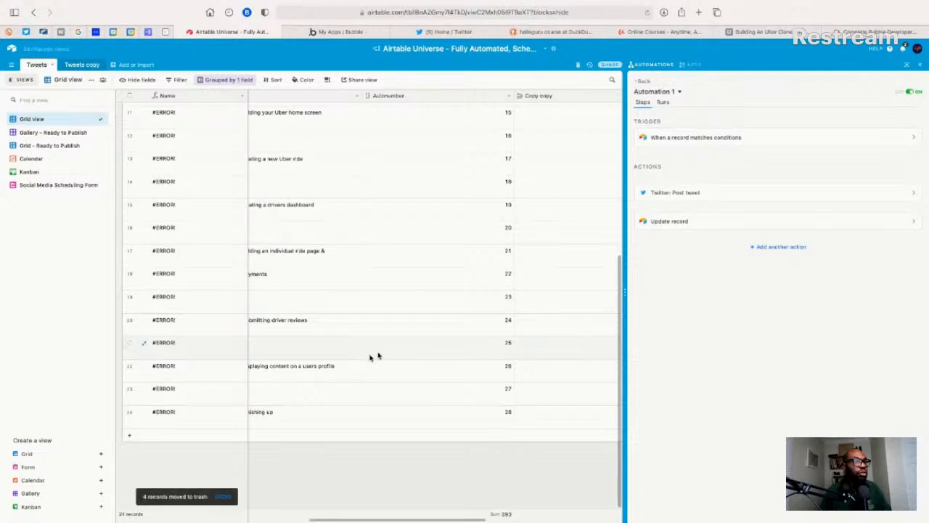
- Convert the Autonumber field to a Number field with Integer format
scroll(375, 354, up, 5)
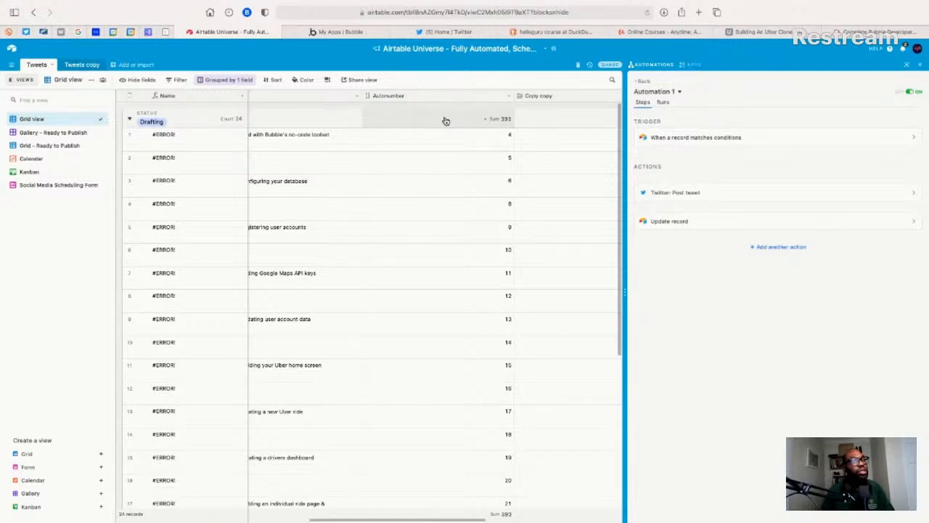
click(445, 97)
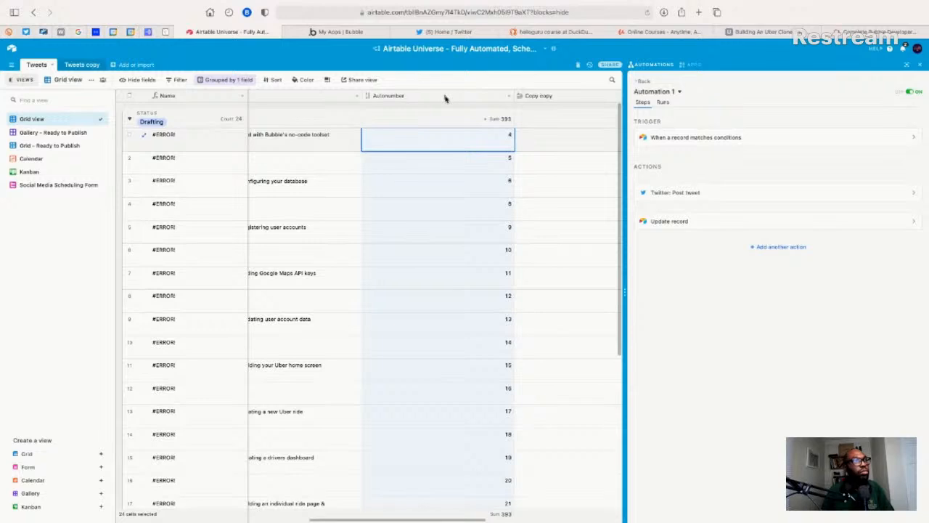
click(440, 135)
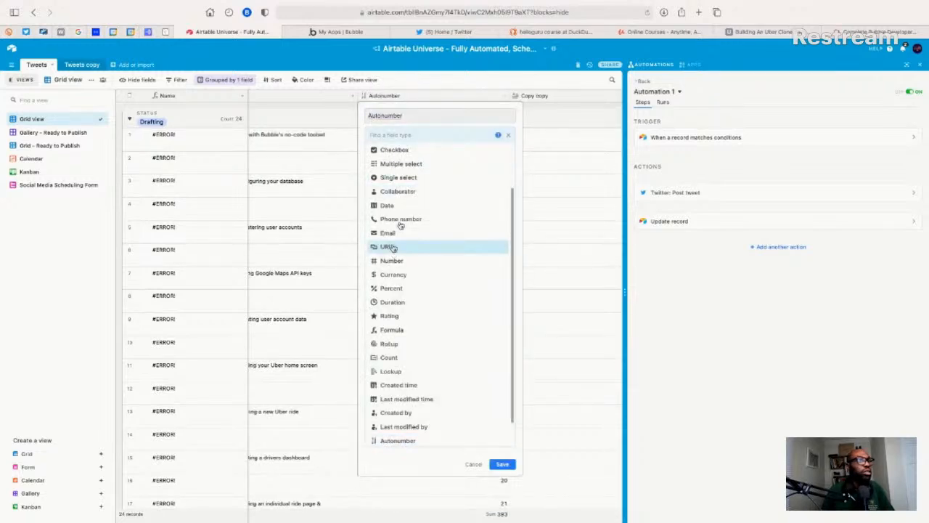
click(394, 261)
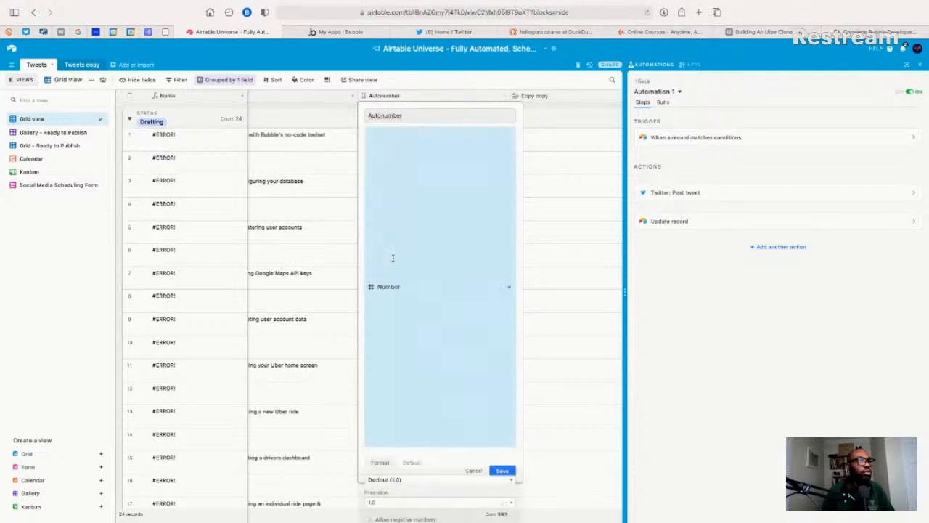
click(393, 175)
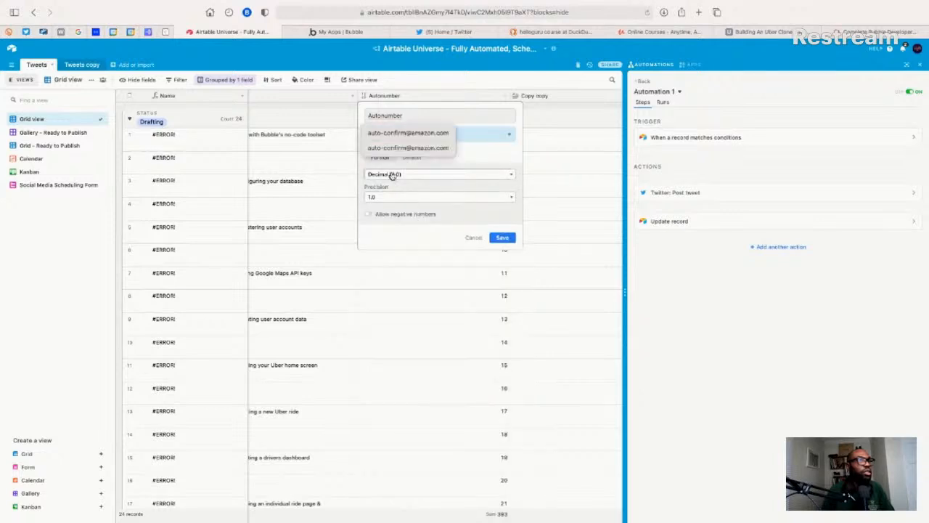
click(390, 183)
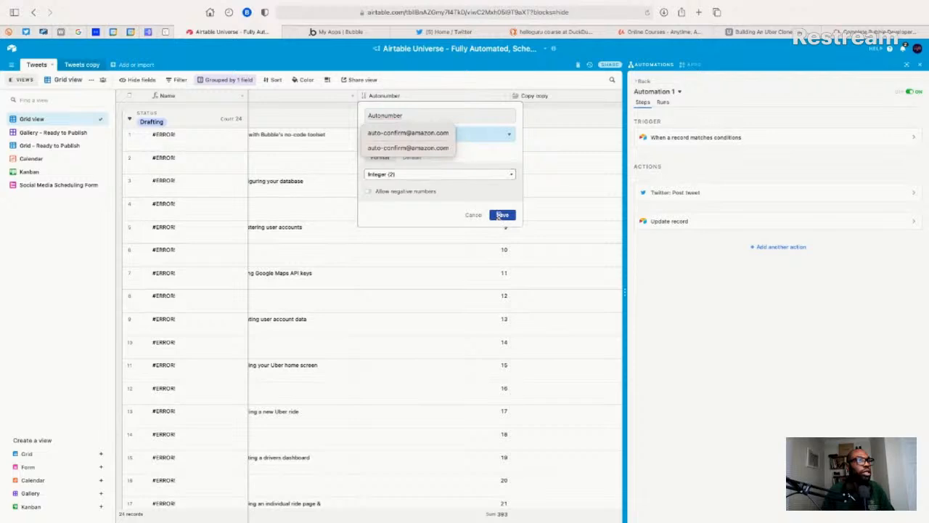
click(501, 216)
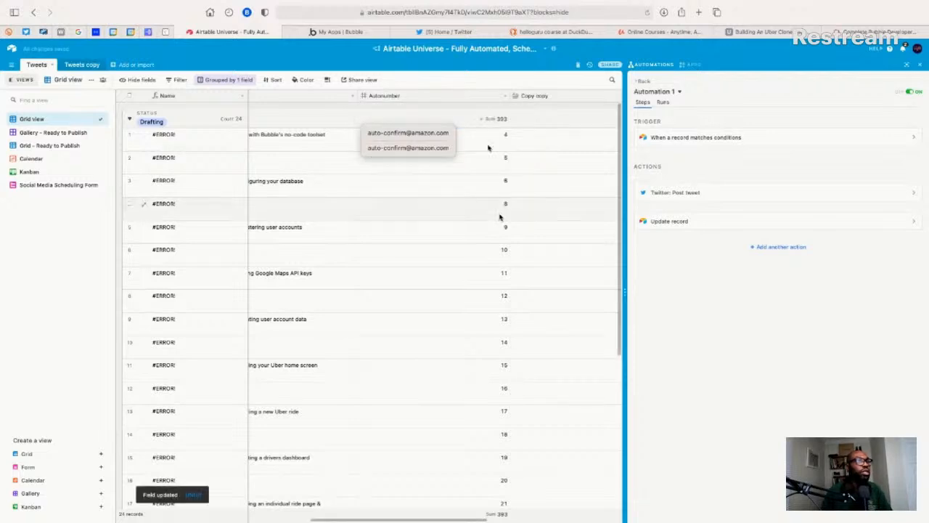
- Number the draft records by hand in the Autonumber field, entering 1, 2 and 3 for the first three
click(486, 143)
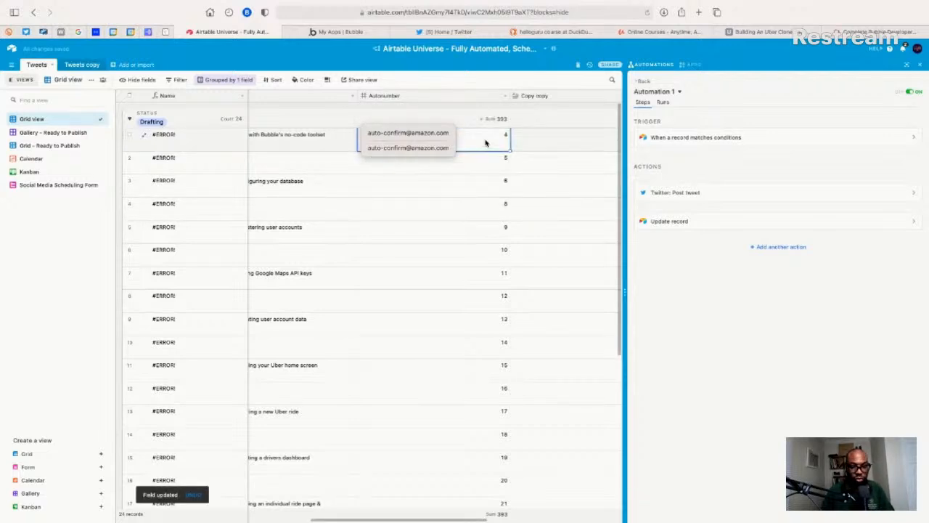
key(Down)
key(Down)
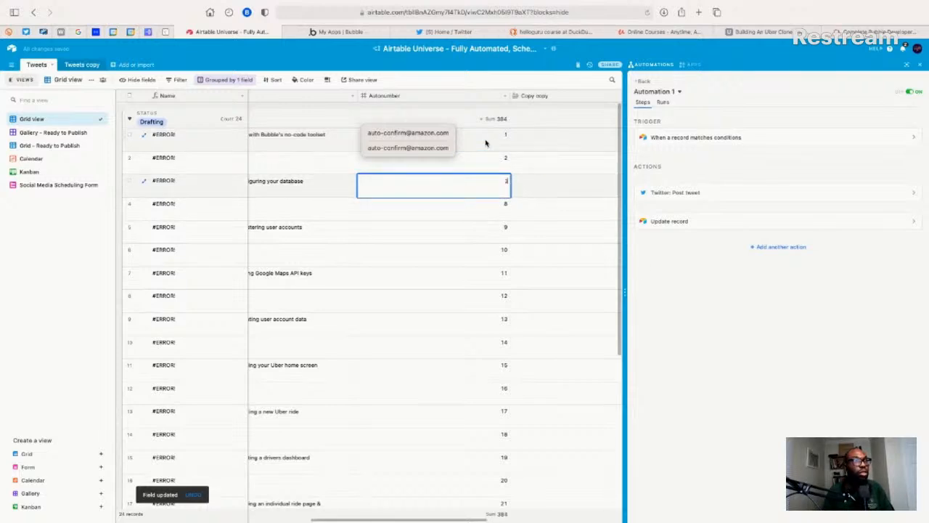
key(Down)
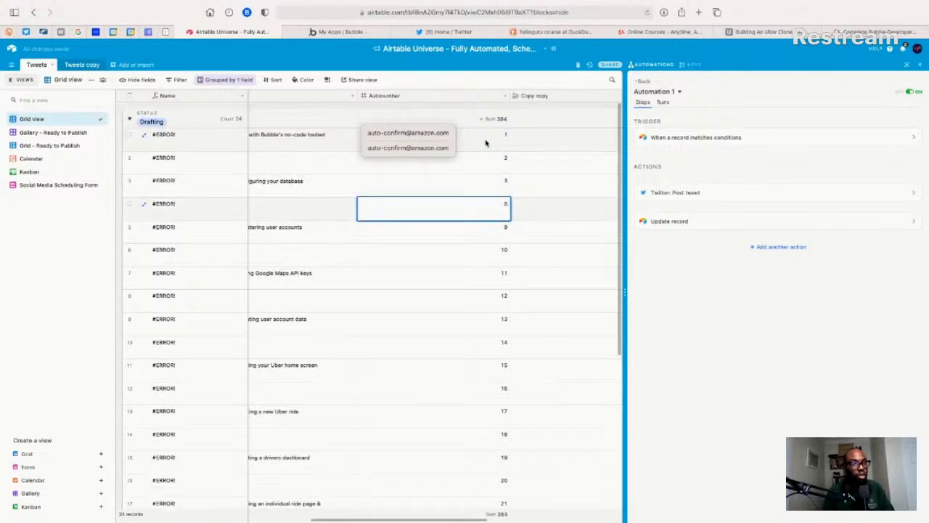
key(Down)
key(Down)
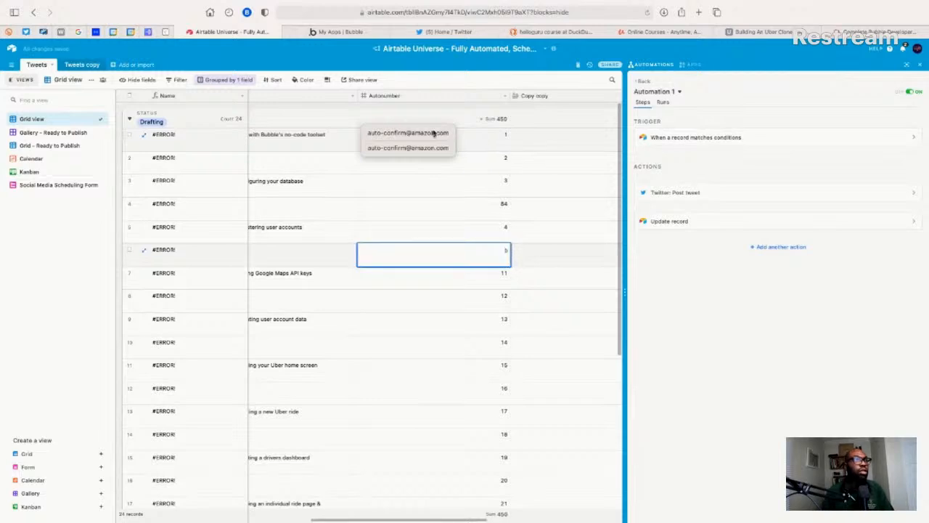
- Fill the 1, 2, 3 series down the Autonumber field through the last draft record, overwriting the existing numbers
click(481, 142)
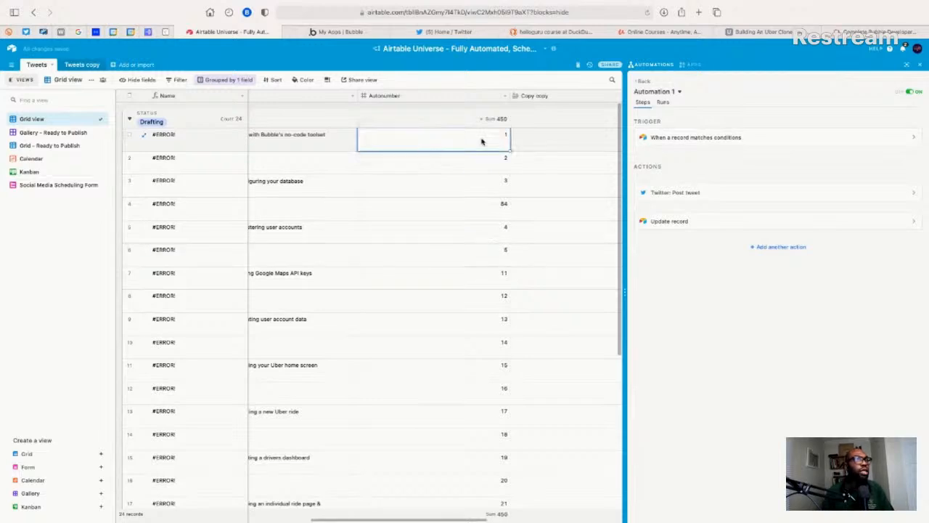
shift+click(476, 185)
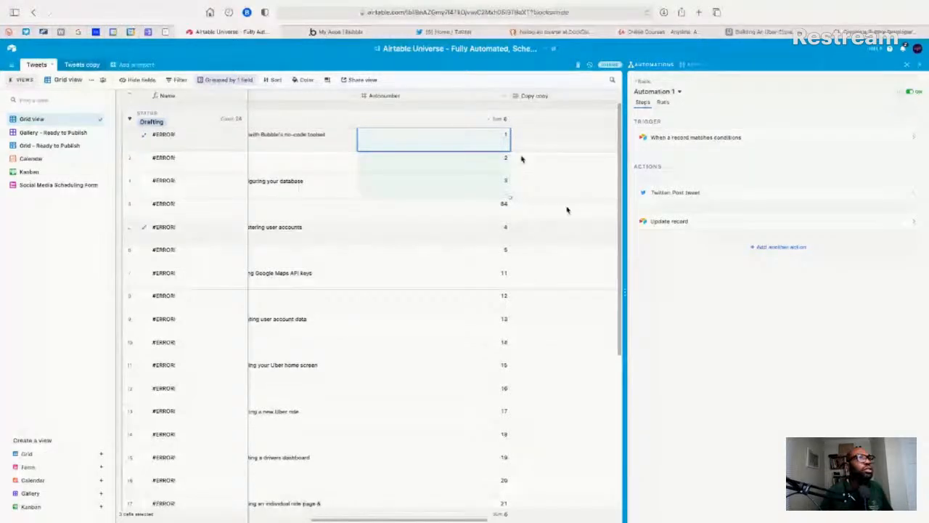
drag(509, 201, 498, 366)
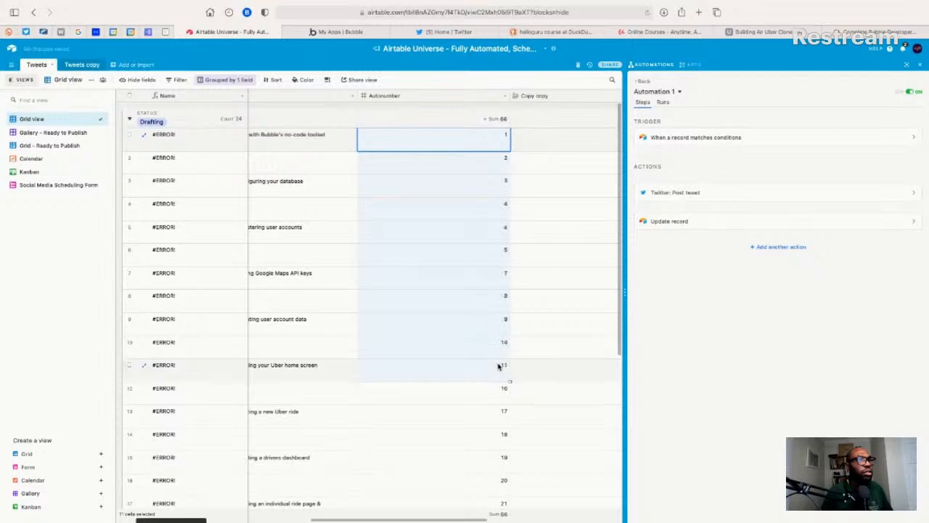
scroll(512, 345, down, 1)
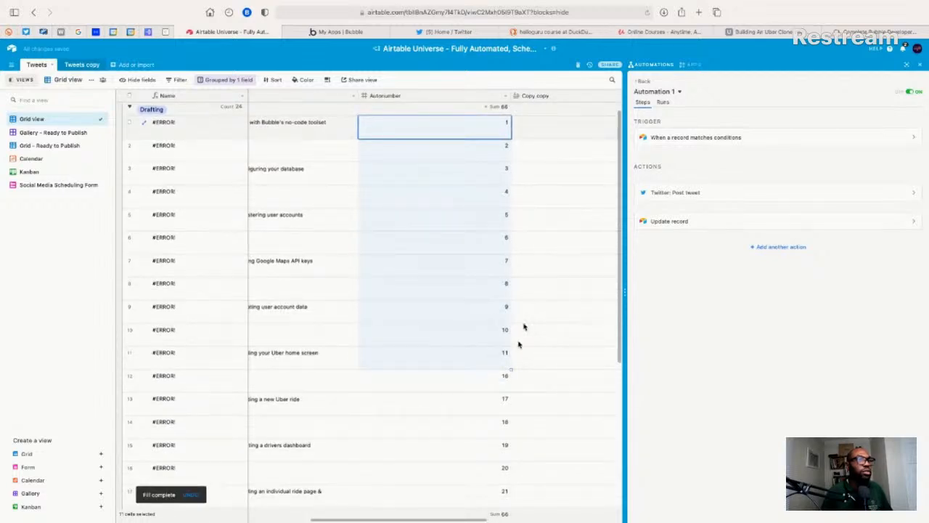
scroll(517, 338, down, 4)
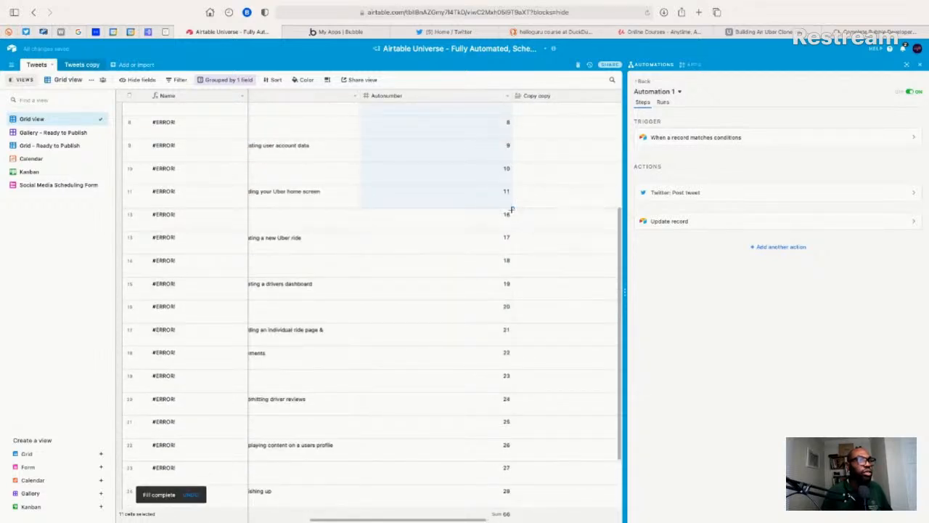
drag(509, 214, 501, 415)
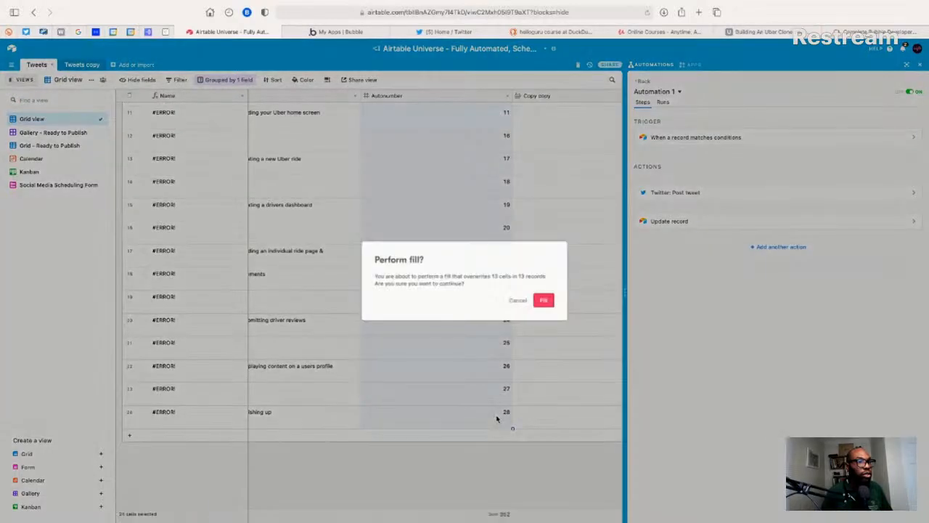
click(544, 301)
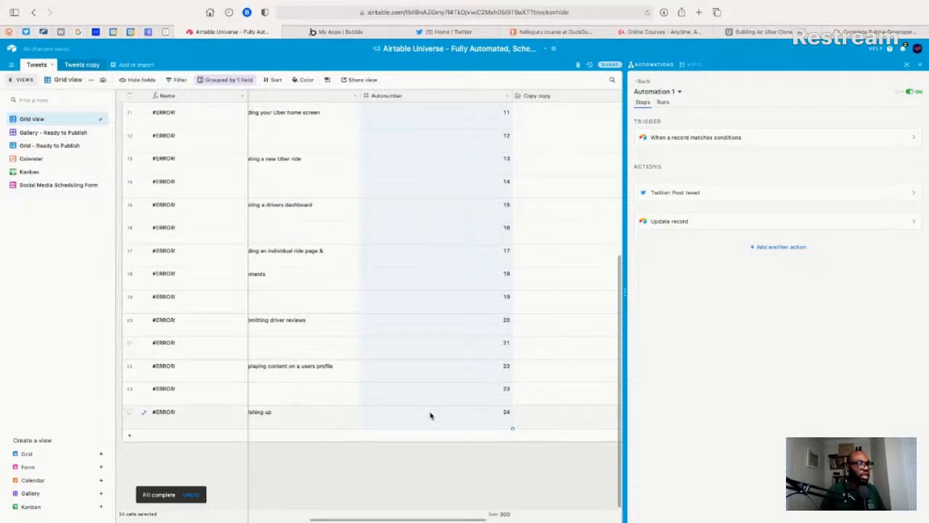
- Add a blank record at the end of the Drafting group
scroll(369, 418, up, 1)
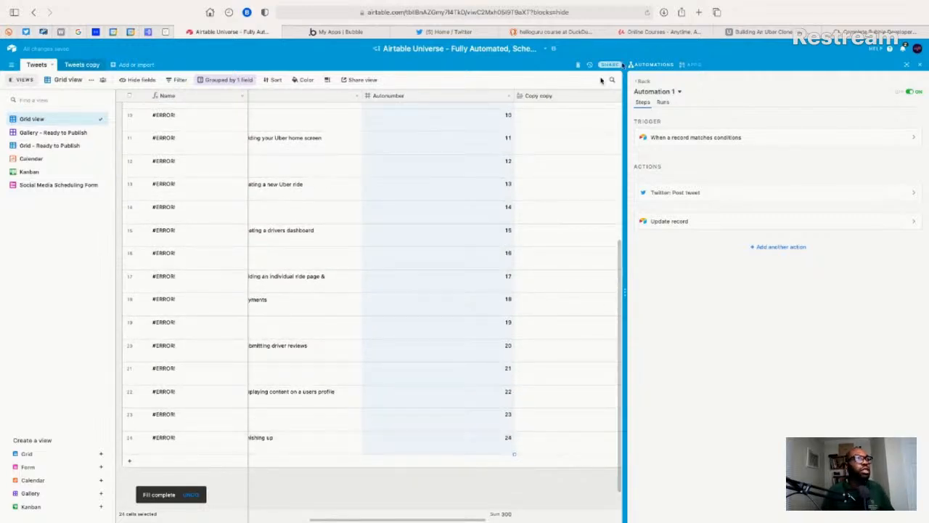
click(161, 459)
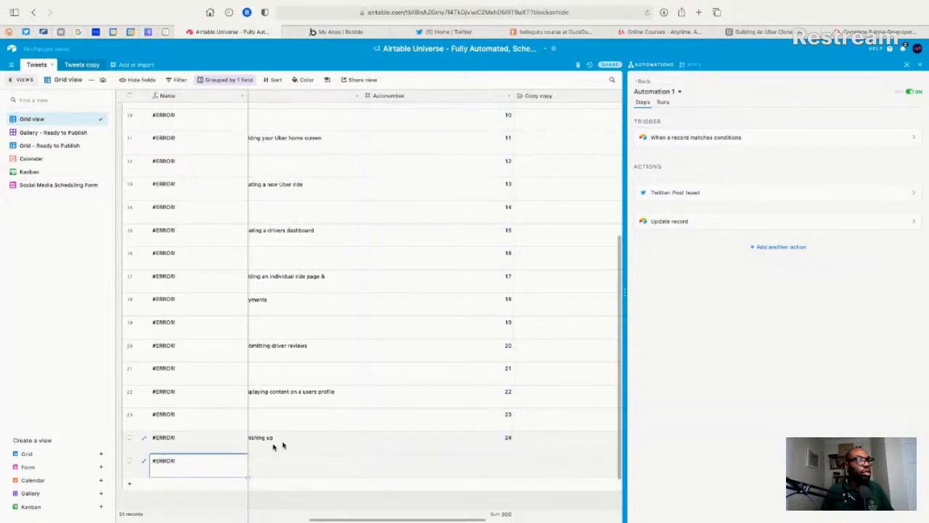
- Copy all cells of the Copy field
scroll(290, 421, up, 5)
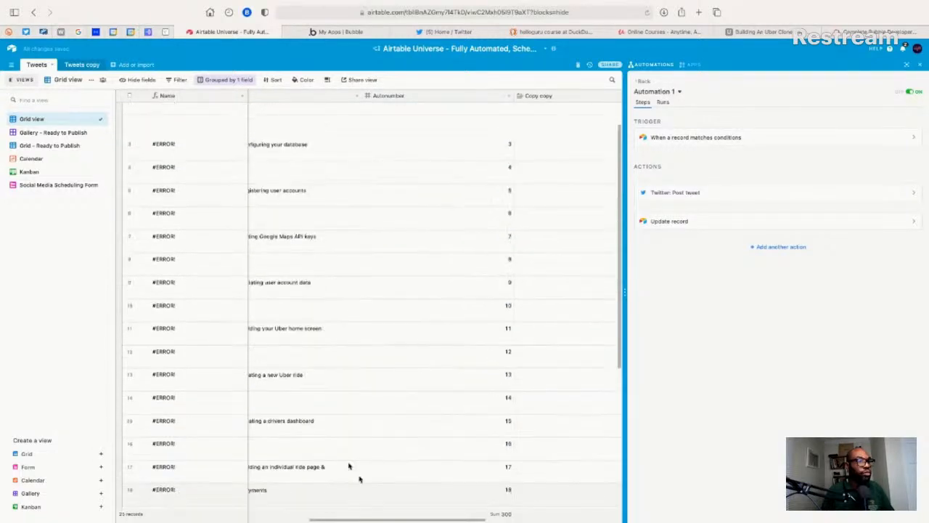
scroll(357, 476, up, 2)
scroll(348, 508, left, 5)
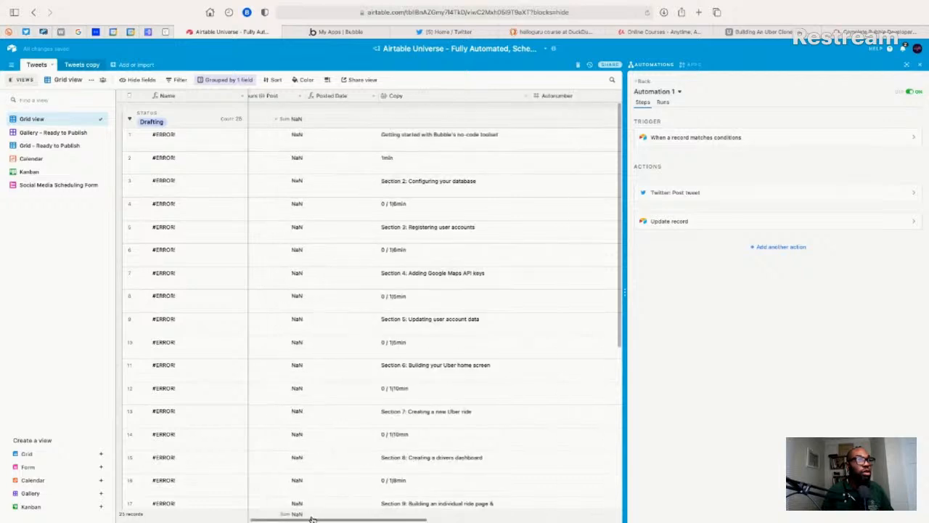
scroll(336, 520, right, 5)
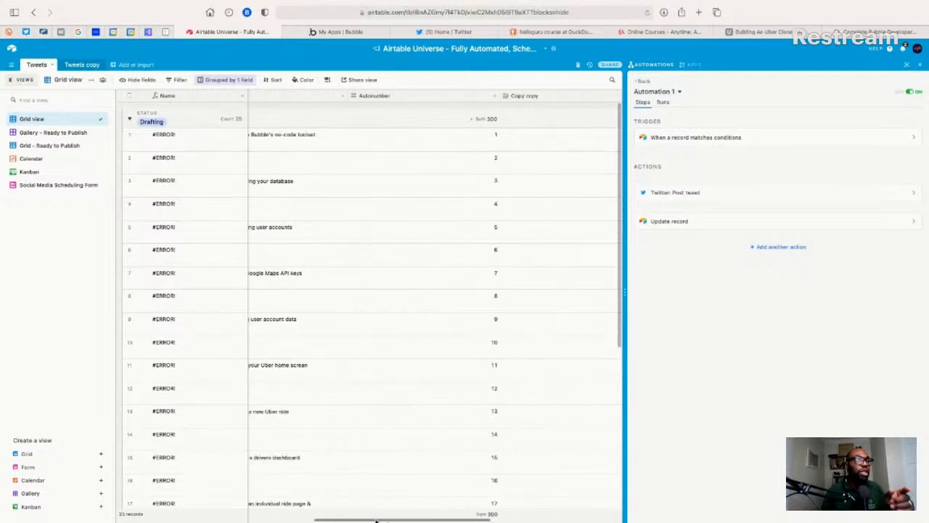
scroll(351, 520, left, 3)
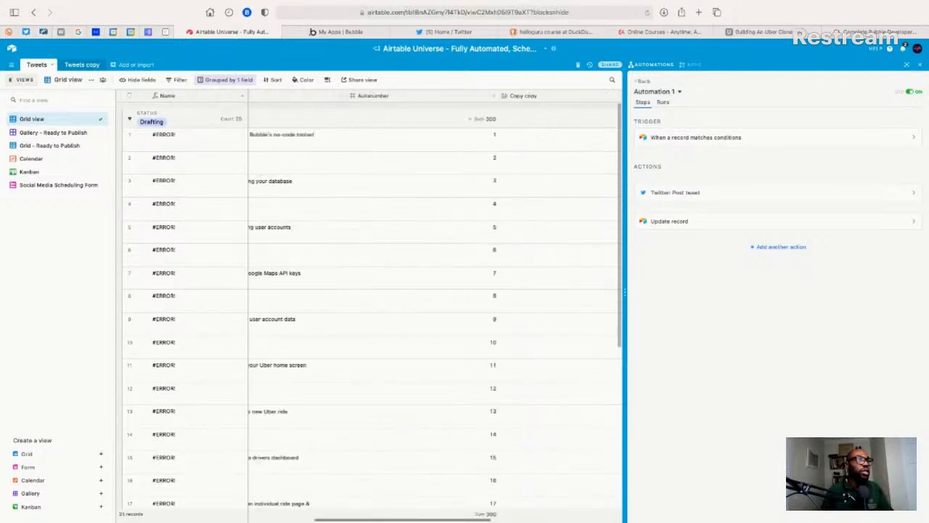
scroll(350, 520, left, 2)
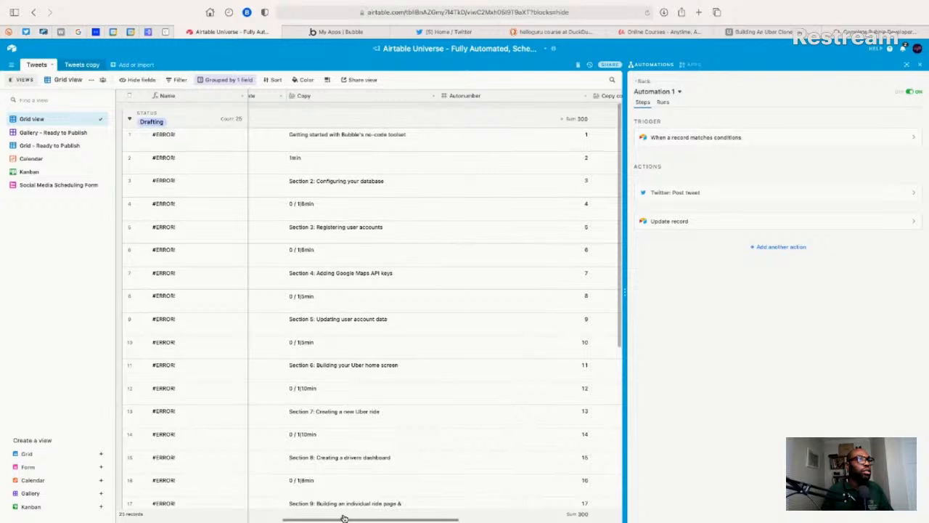
click(325, 121)
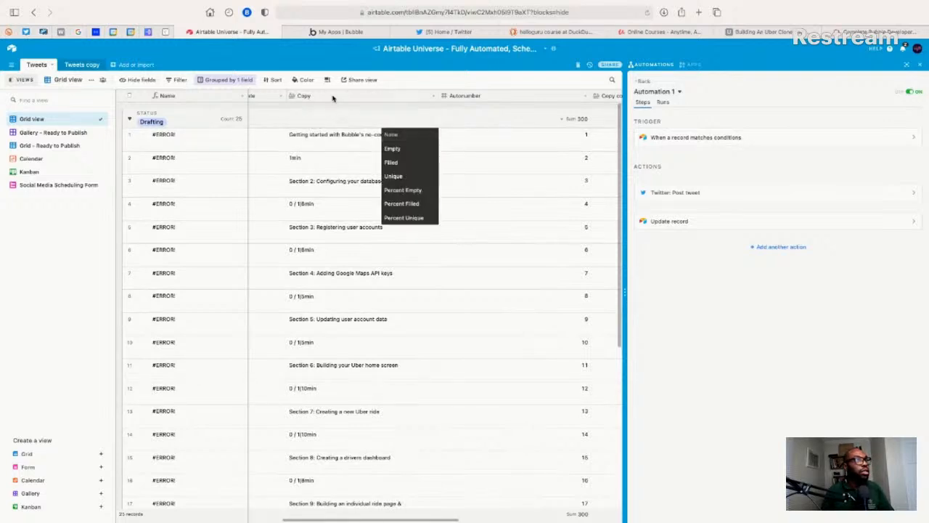
click(334, 98)
key(super+c)
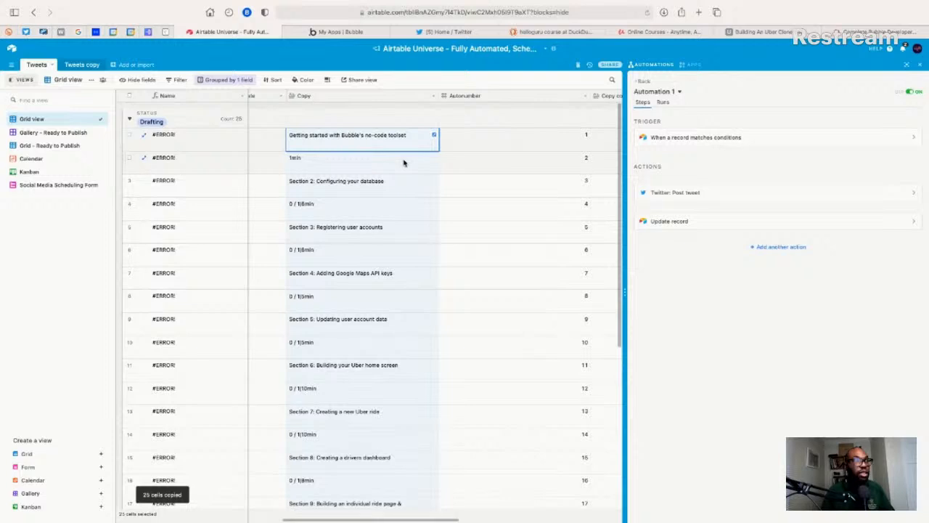
- Paste the copied Copy cells into the Copy copy field, starting at the first draft record
key(Right)
key(Right)
key(Right)
key(Right)
key(Left)
key(Left)
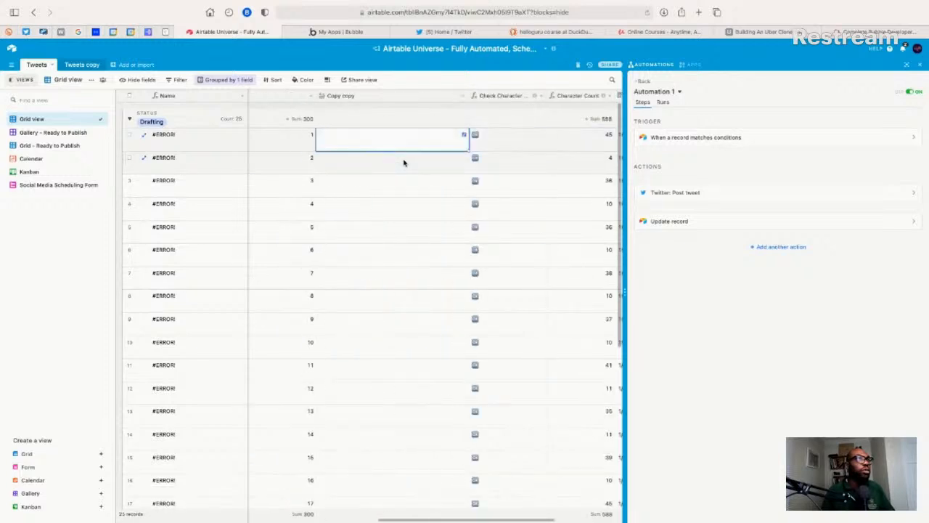
key(super+v)
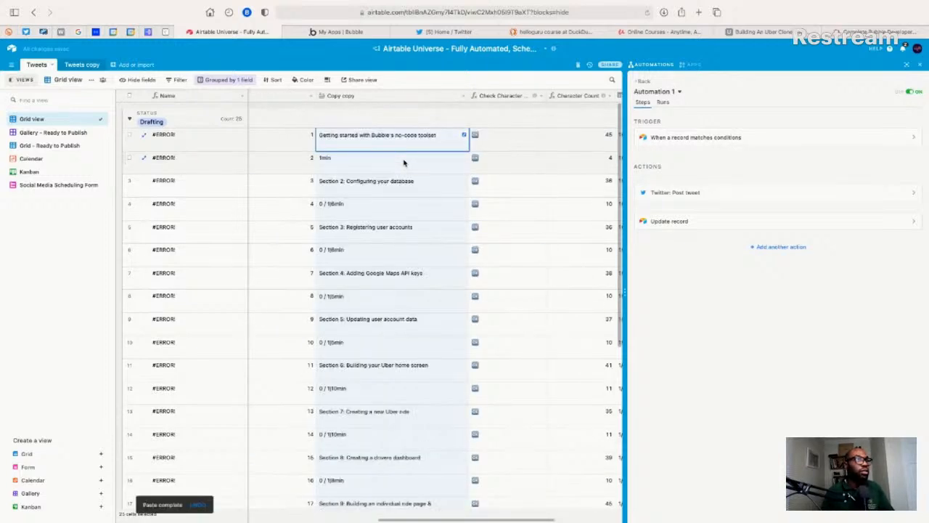
- Rename the Copy copy field as Cop and save the change
double_click(347, 96)
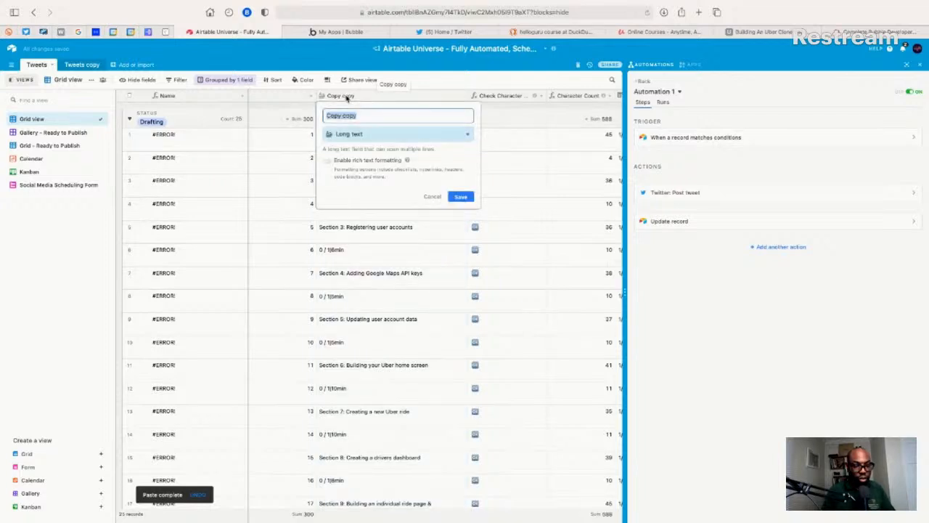
text(C)
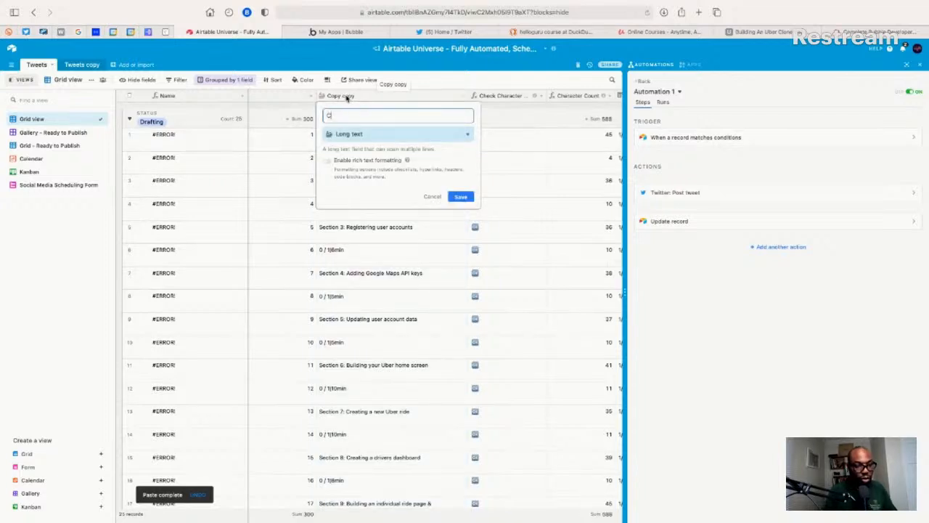
text(o)
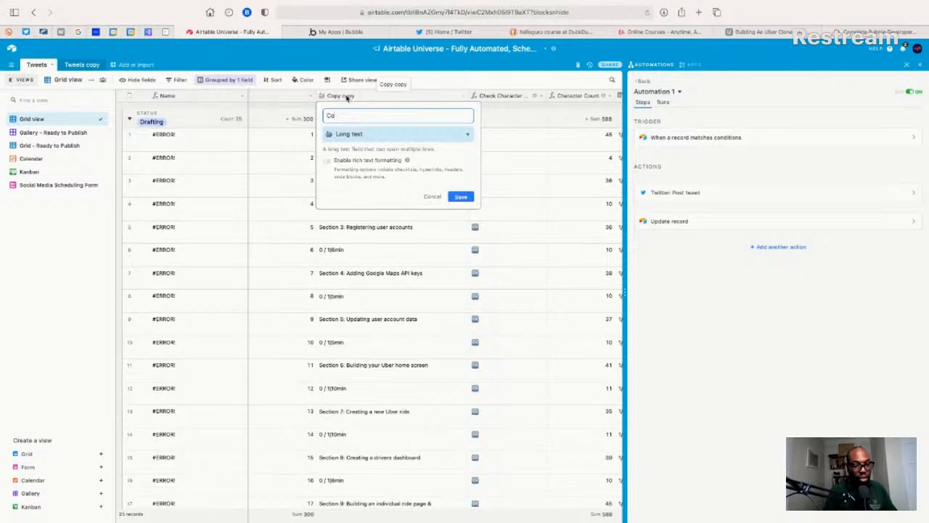
text(p)
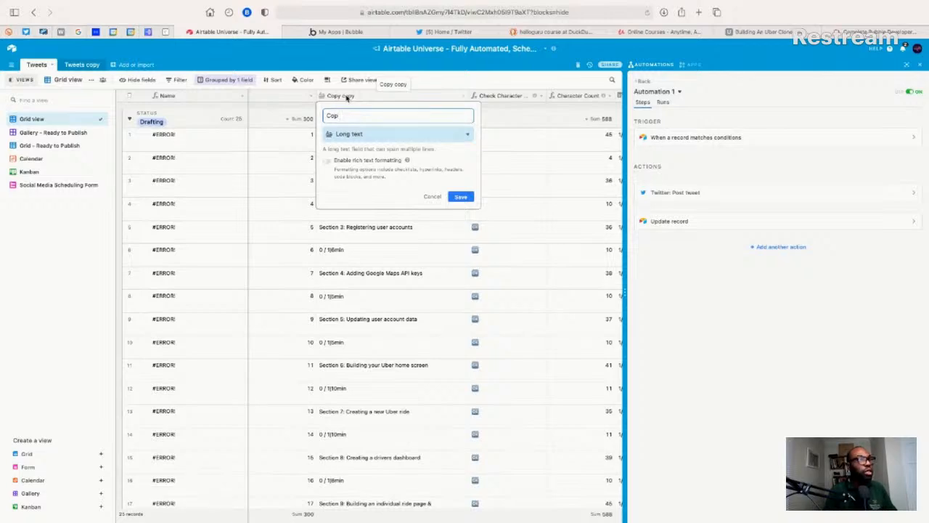
click(347, 98)
click(498, 301)
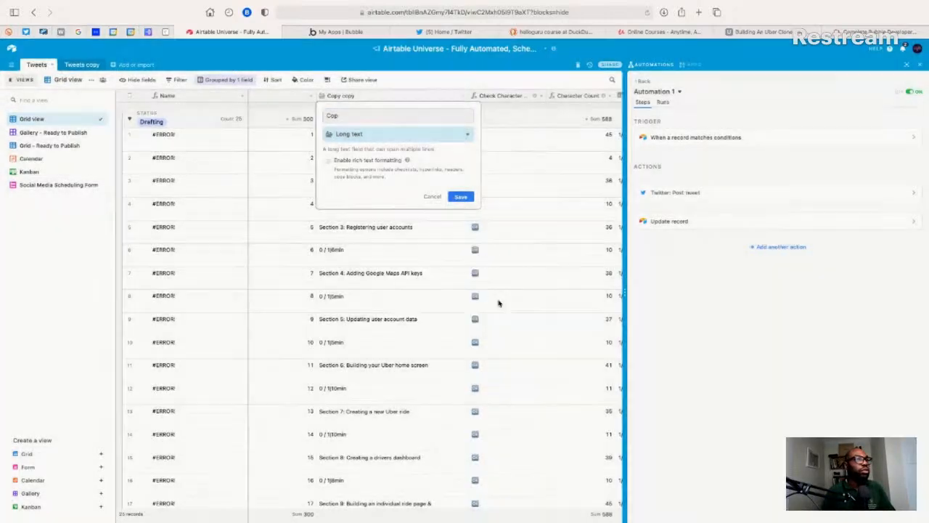
click(289, 114)
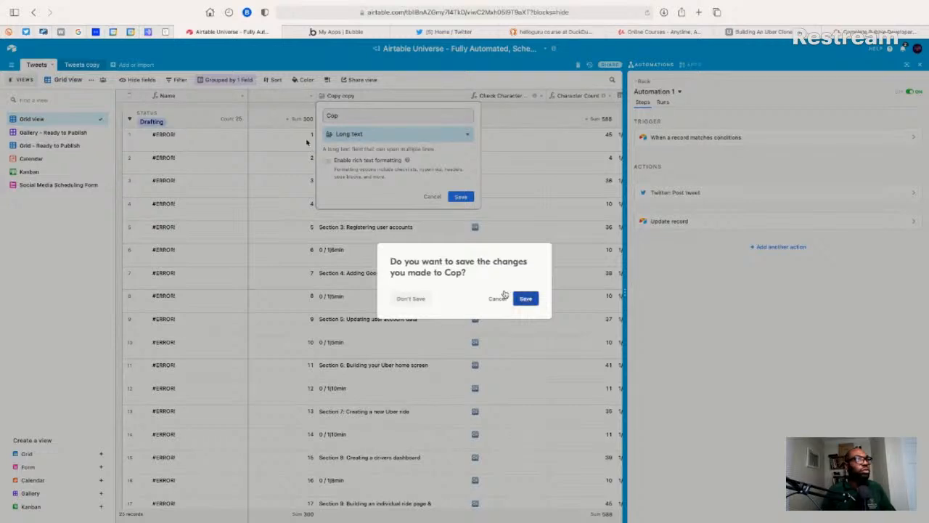
click(526, 298)
click(283, 119)
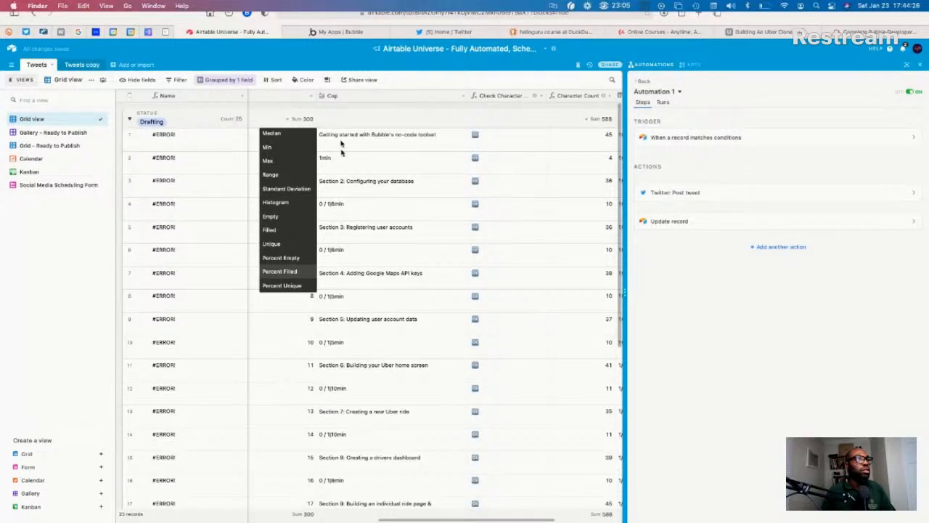
click(32, 27)
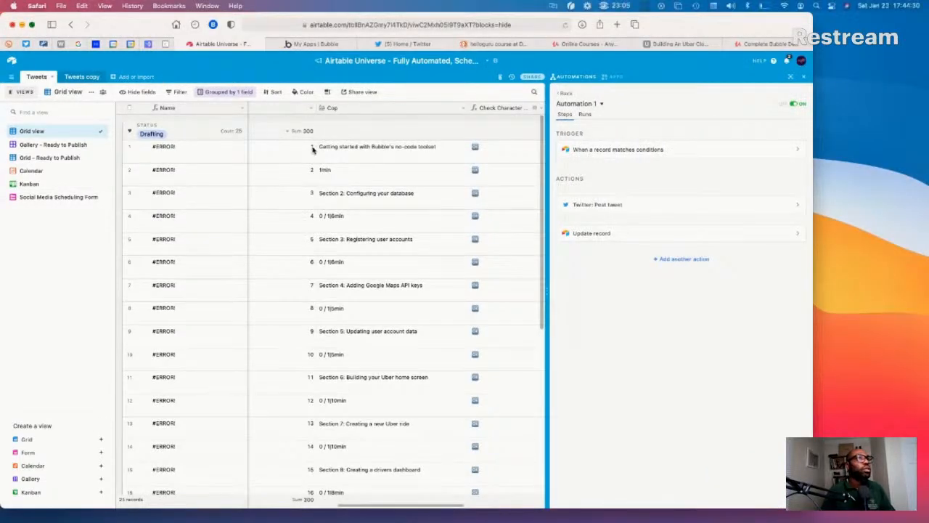
key(ctrl+super+f)
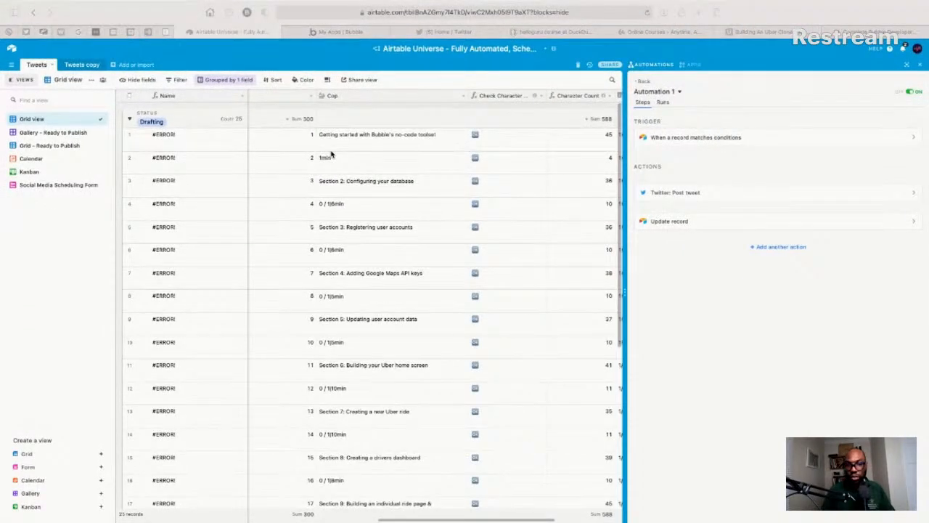
- Open the Copy field's settings and enter Copy Formula as its new name
click(333, 149)
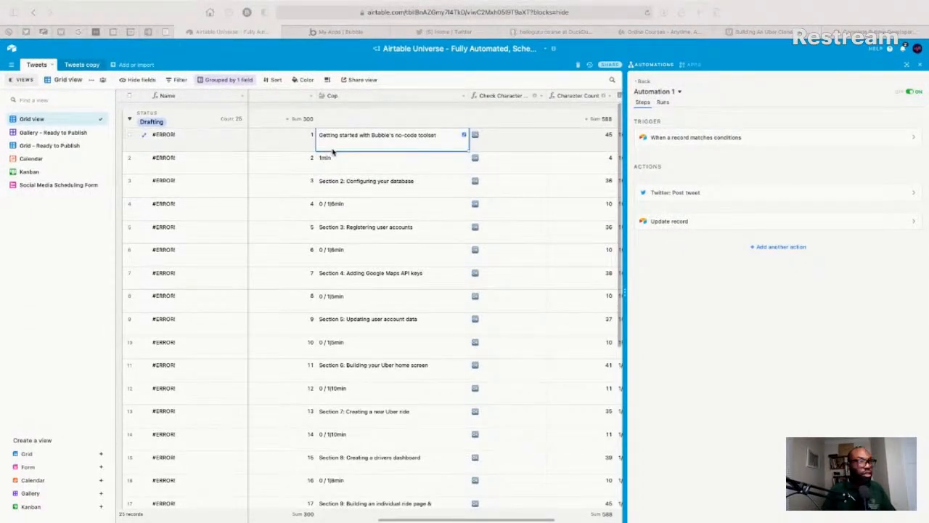
key(Left)
key(Left)
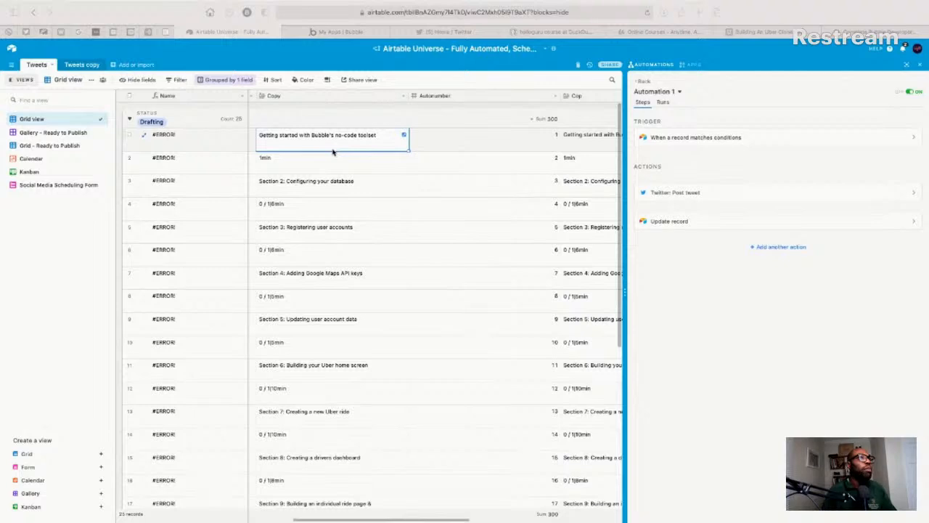
click(307, 96)
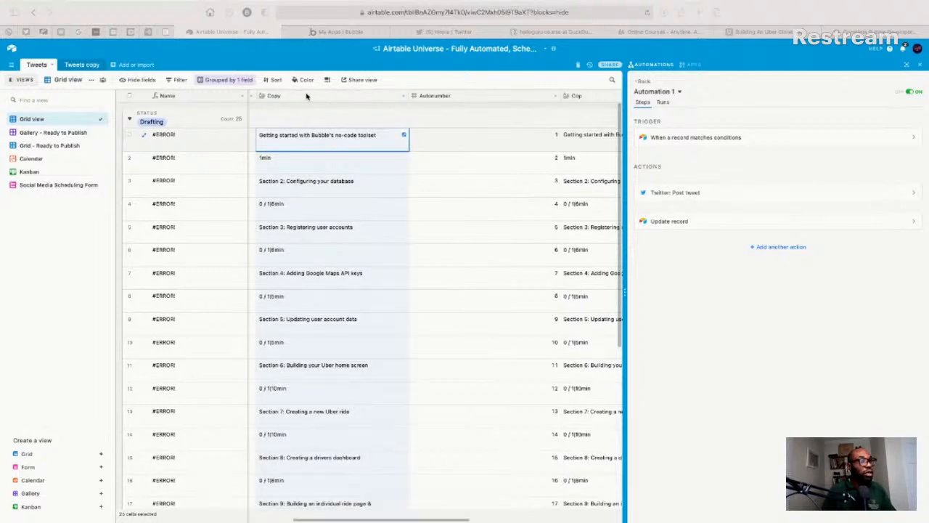
double_click(305, 96)
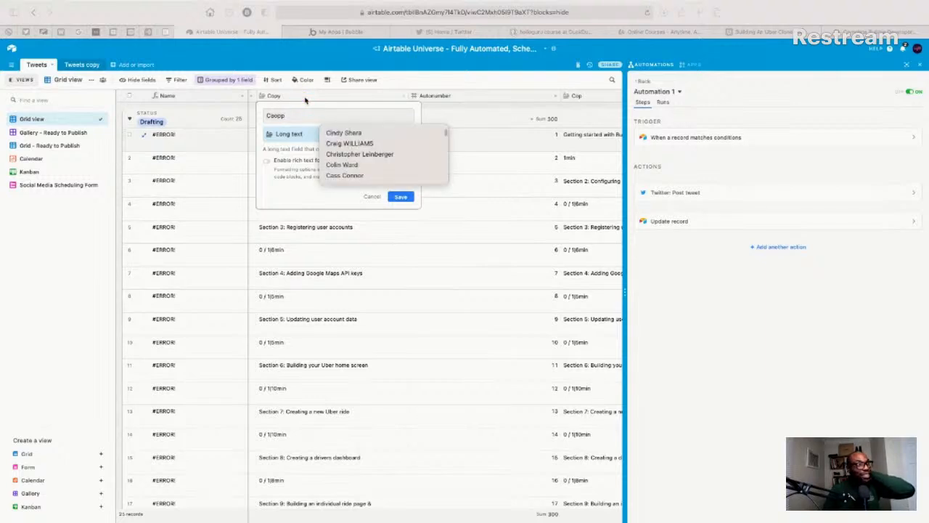
text(Formula)
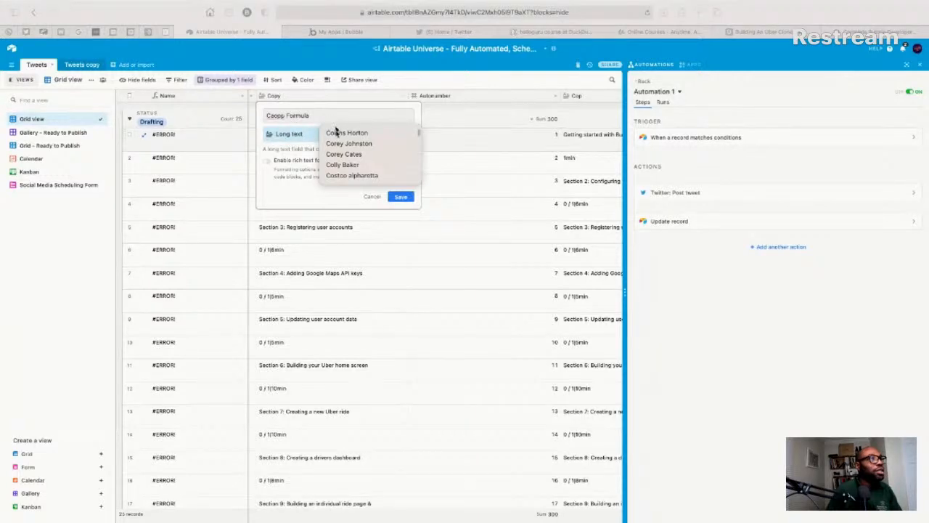
click(305, 117)
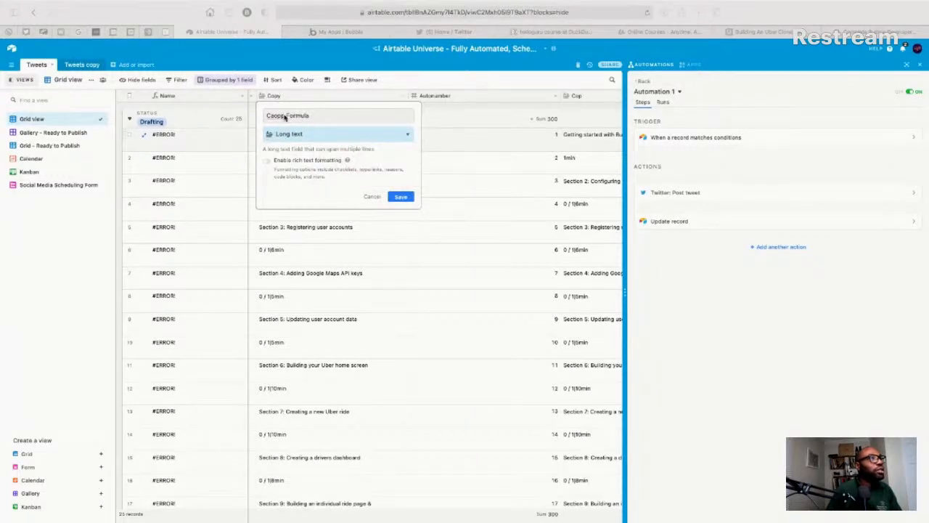
click(284, 119)
click(283, 119)
click(287, 118)
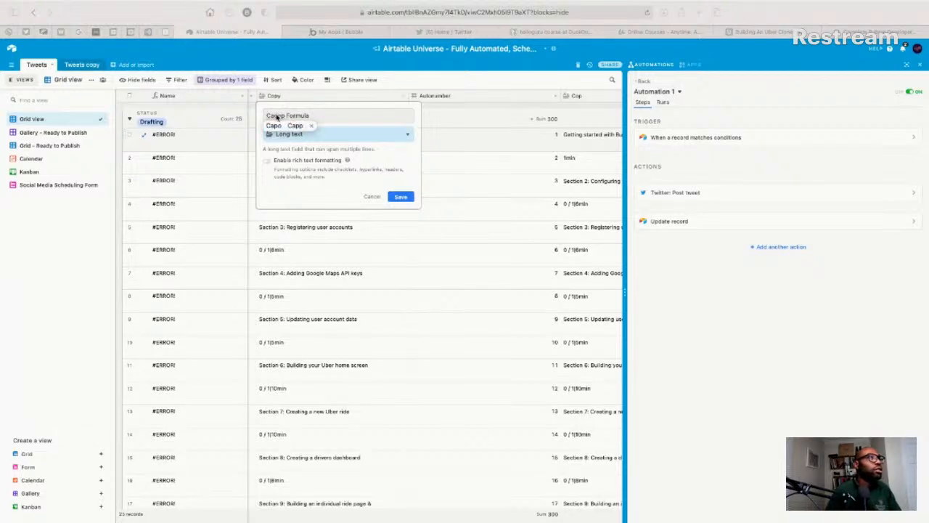
click(277, 117)
text(Copy)
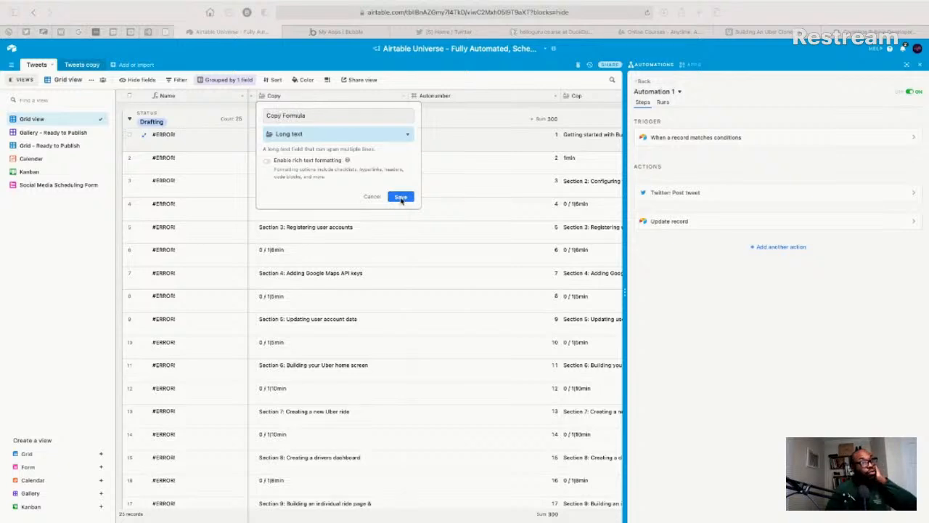
- Change the Copy Formula field's type to Formula and insert the CONCATENATE() function as its formula
click(323, 138)
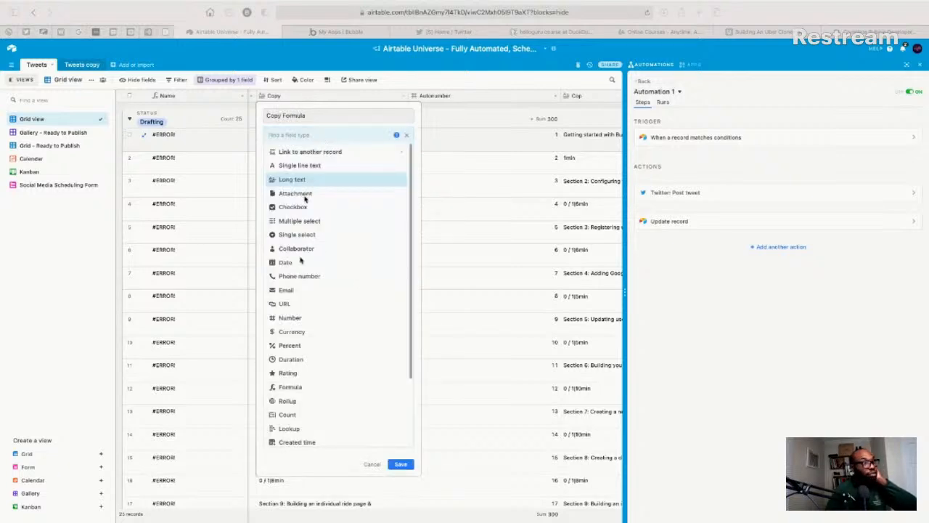
click(287, 387)
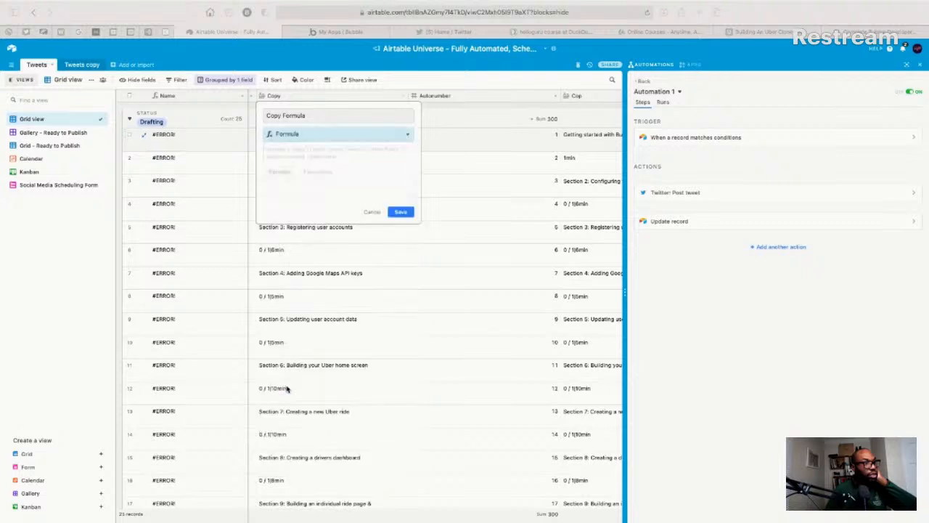
click(396, 212)
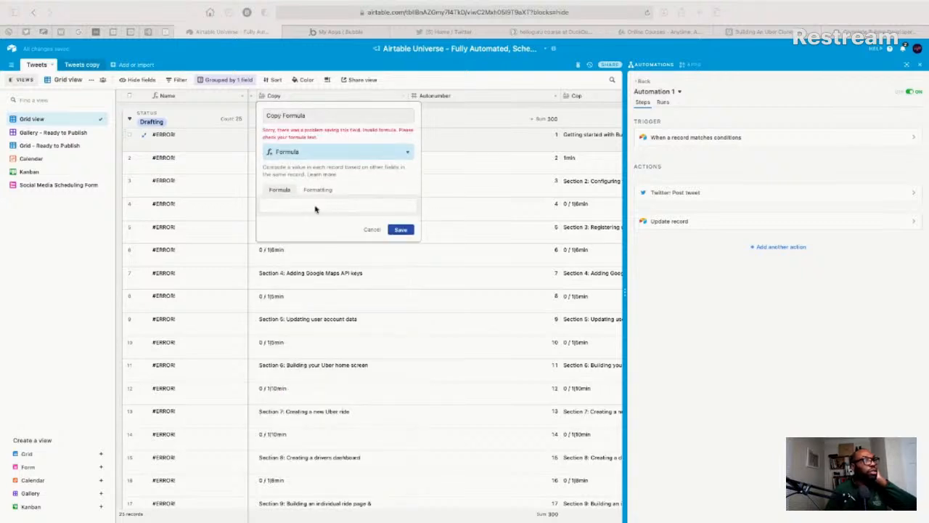
click(314, 208)
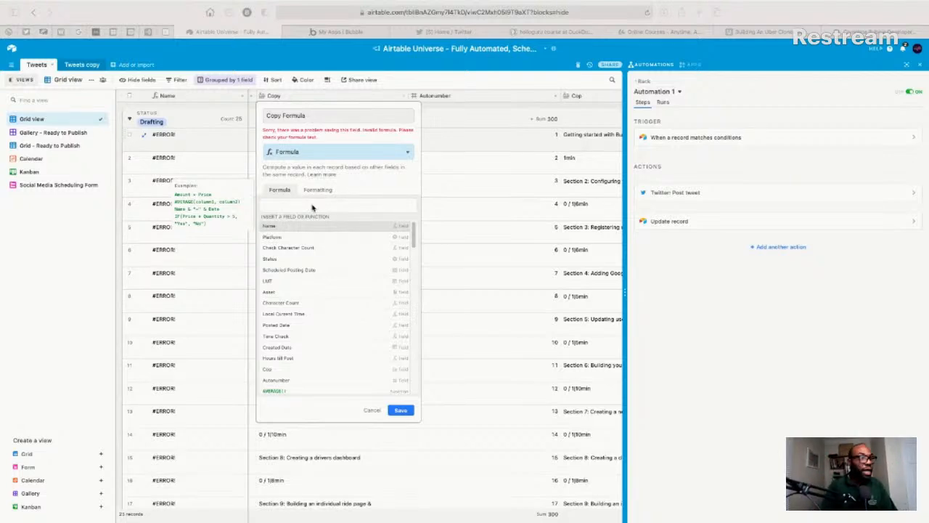
text(CON)
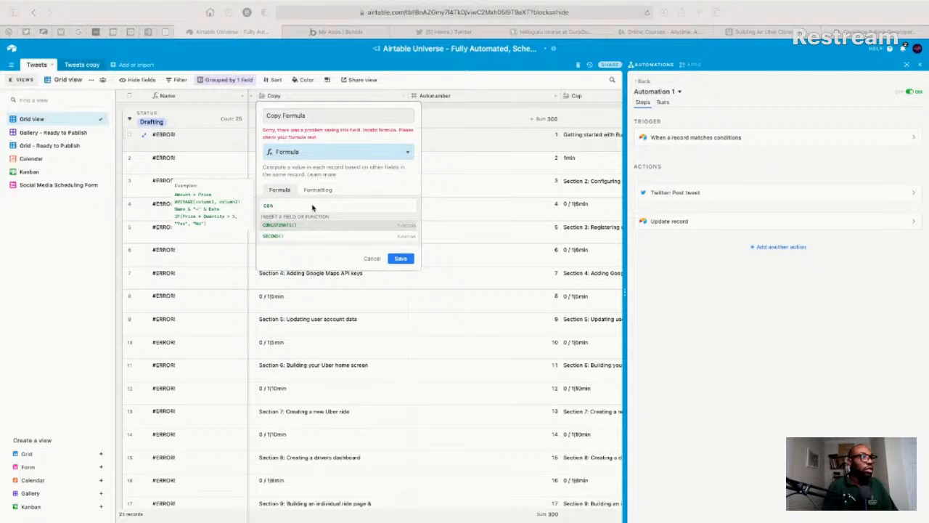
click(282, 228)
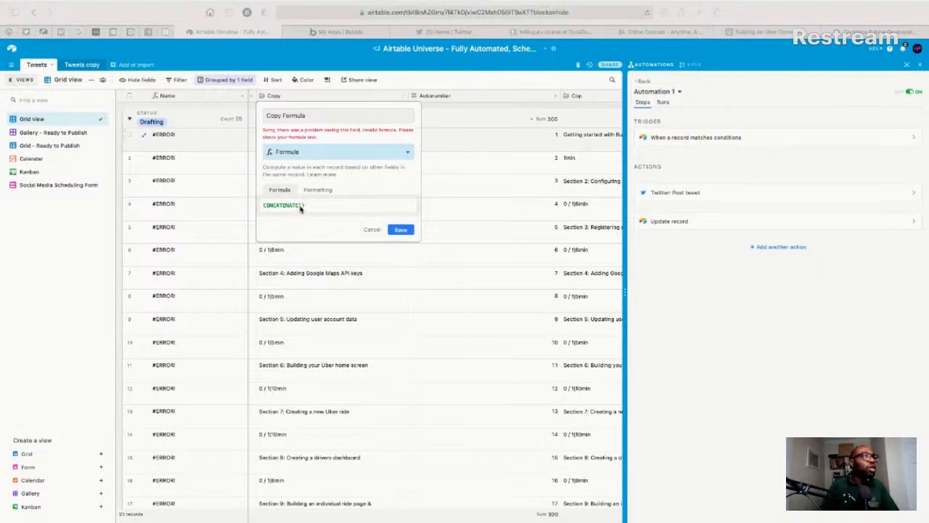
- Insert the Autonumber field as the first argument of the CONCATENATE function
click(301, 207)
click(303, 208)
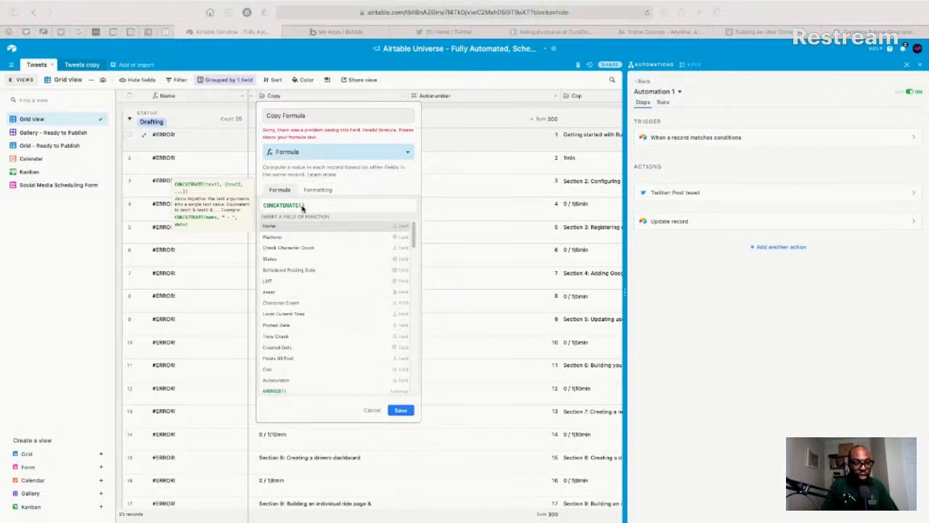
text(s)
key(BackSpace)
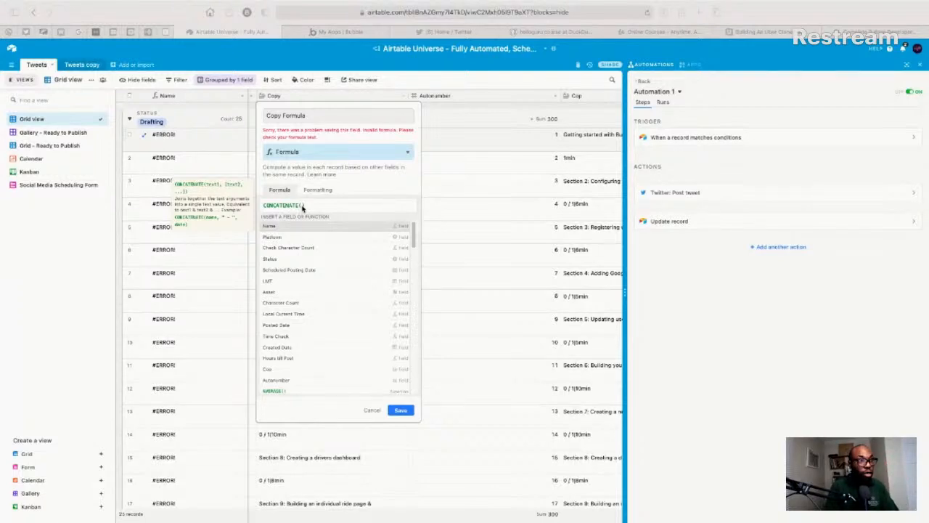
text(au)
key(BackSpace)
key(BackSpace)
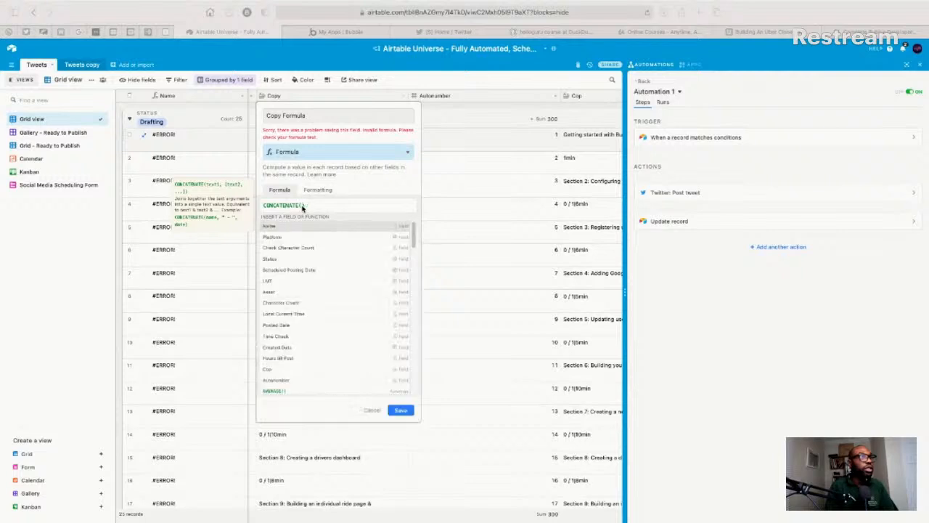
text(au)
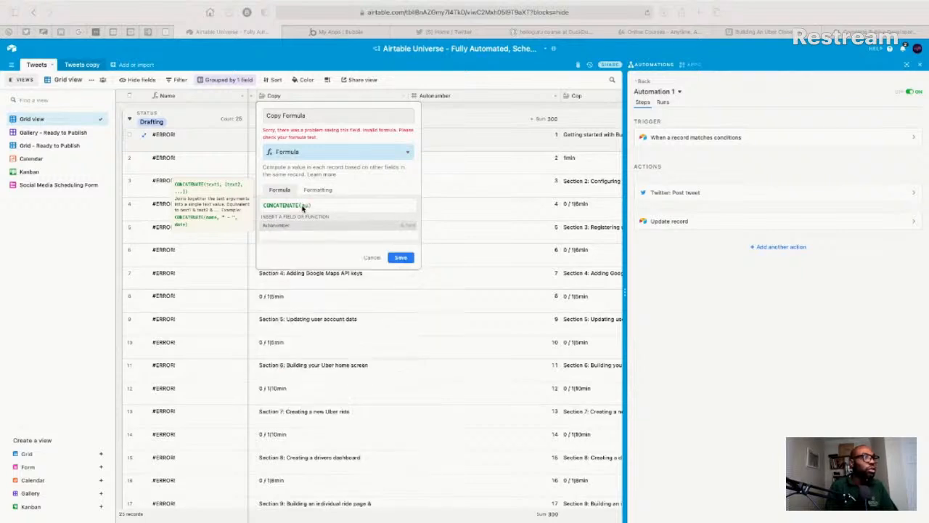
click(276, 226)
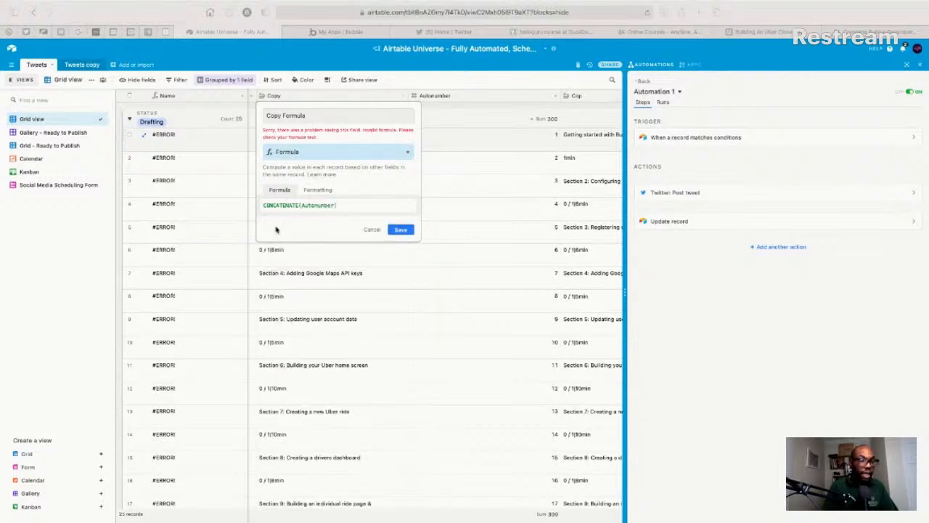
- Add the Cop field as the second CONCATENATE argument and save the Copy Formula field
text(, )
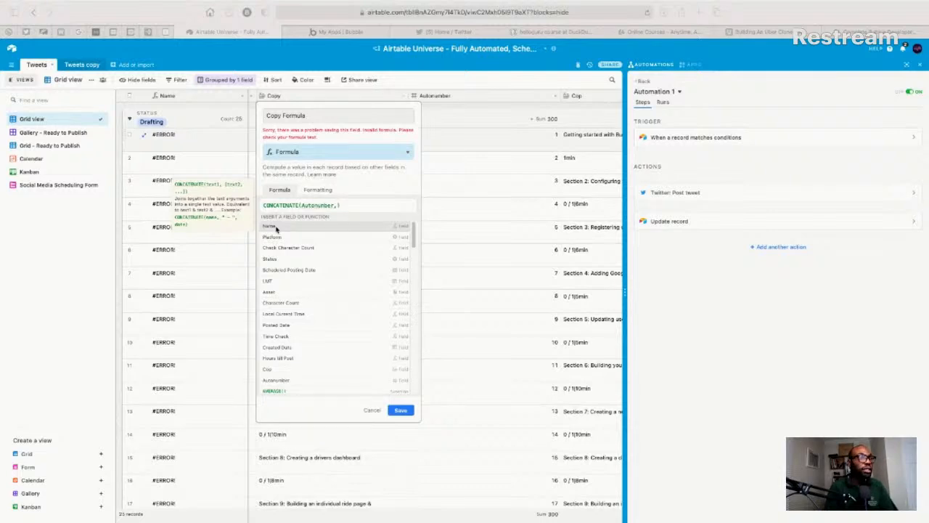
text(vop)
key(BackSpace)
key(BackSpace)
text(cop)
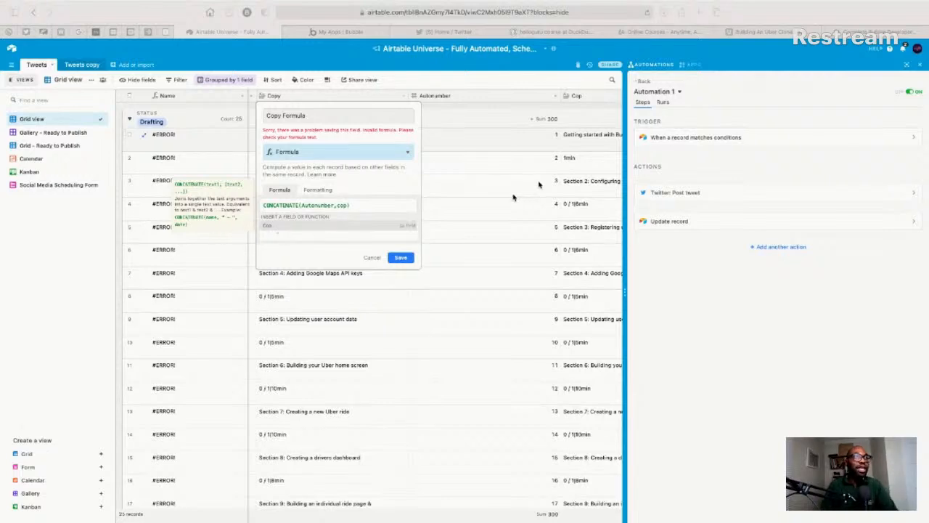
click(268, 228)
click(401, 230)
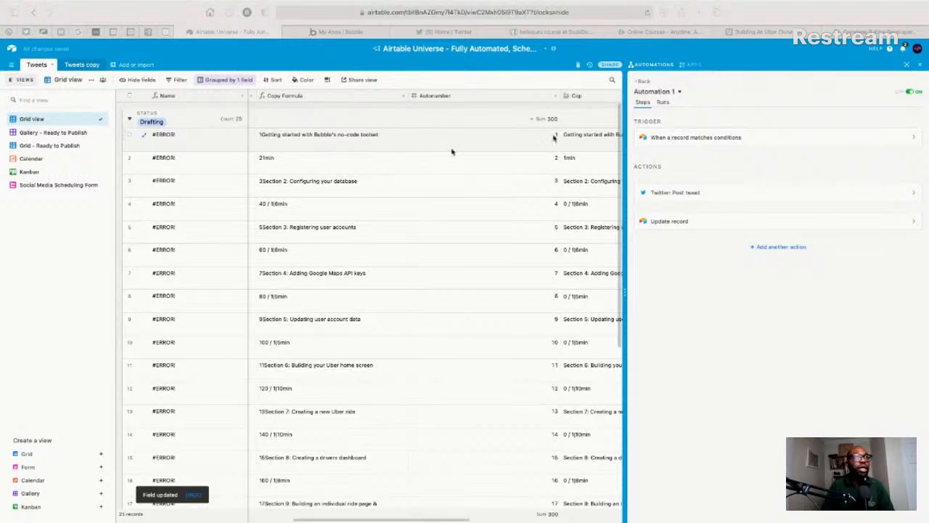
- Inspect the settings of the Character Count and Check Character Count fields, closing both without saving changes
click(597, 95)
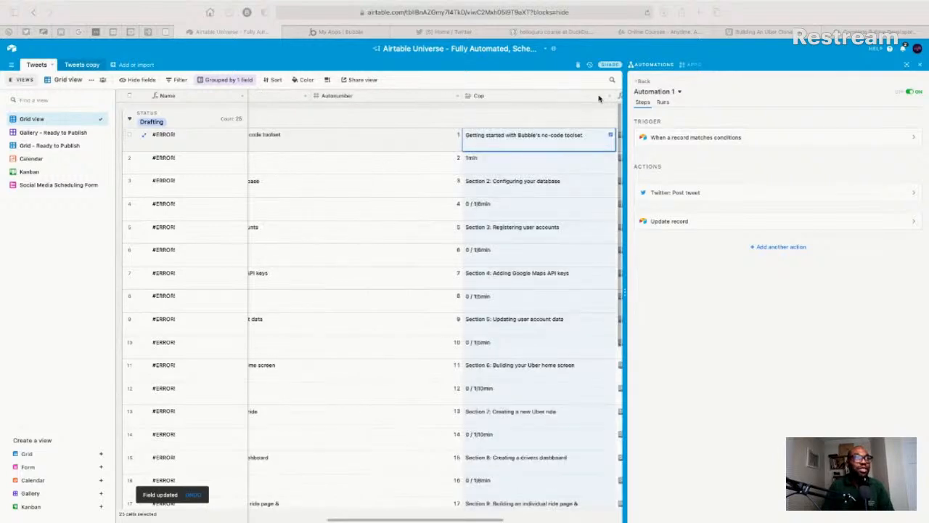
click(541, 101)
scroll(543, 100, right, 2)
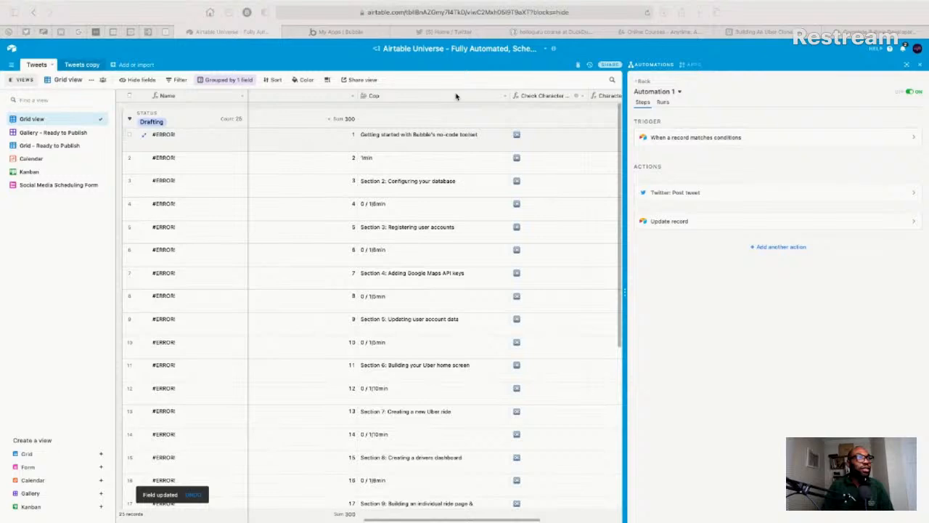
click(480, 104)
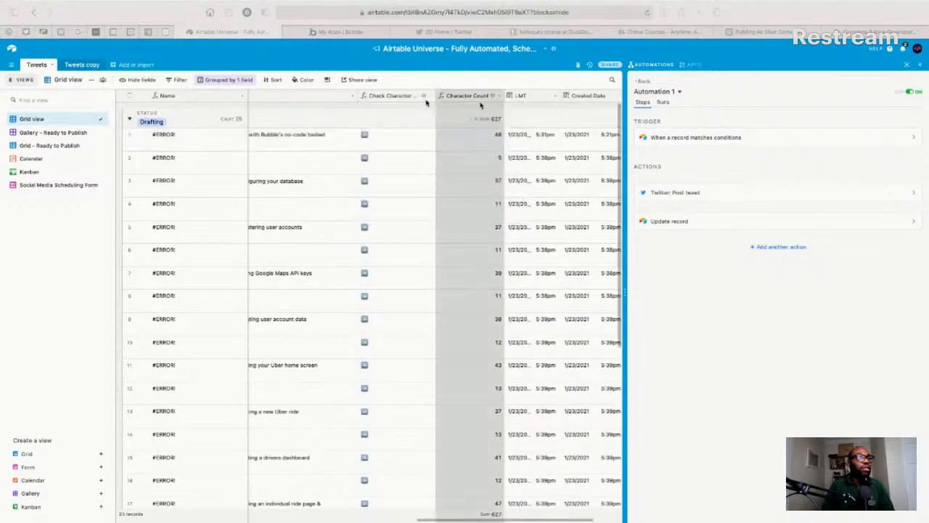
double_click(480, 105)
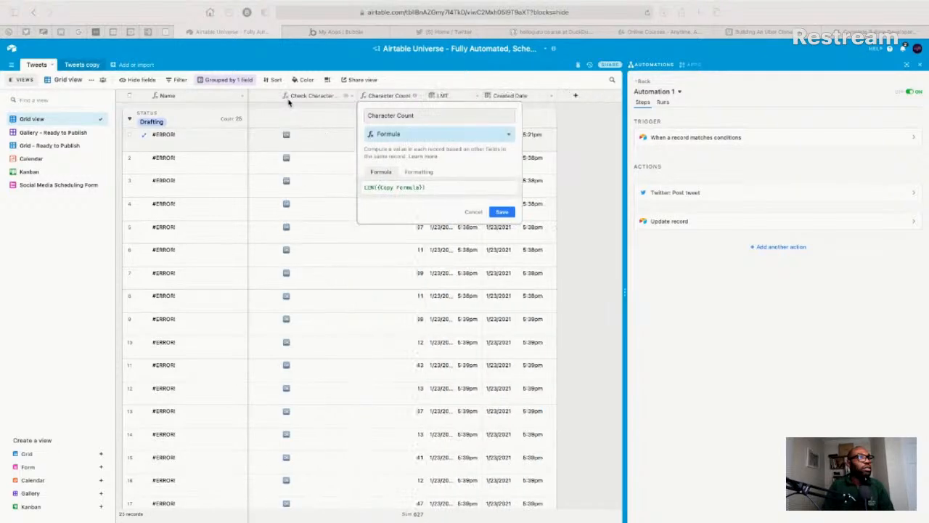
key(Escape)
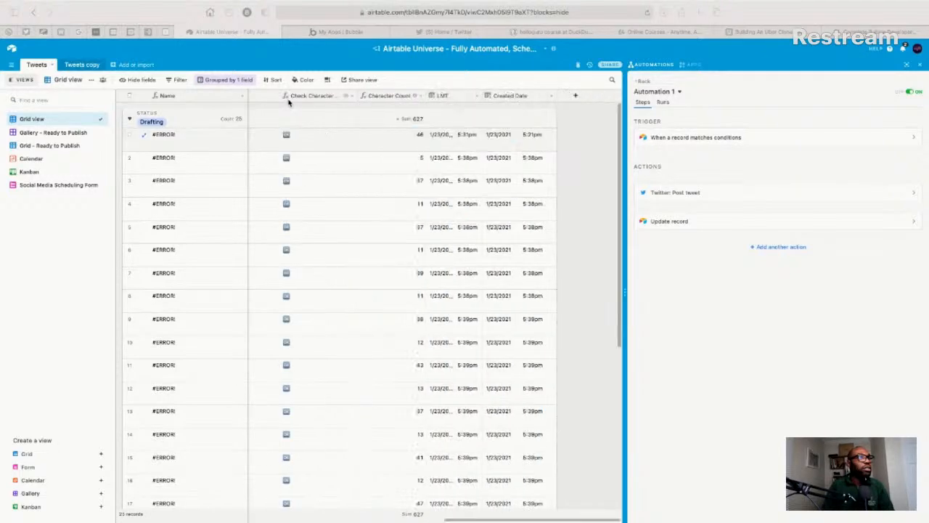
double_click(290, 141)
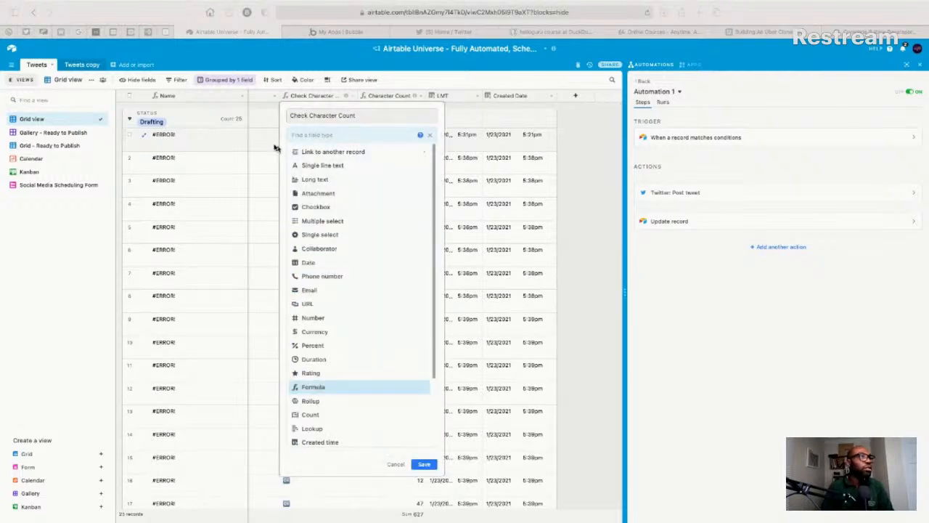
click(273, 146)
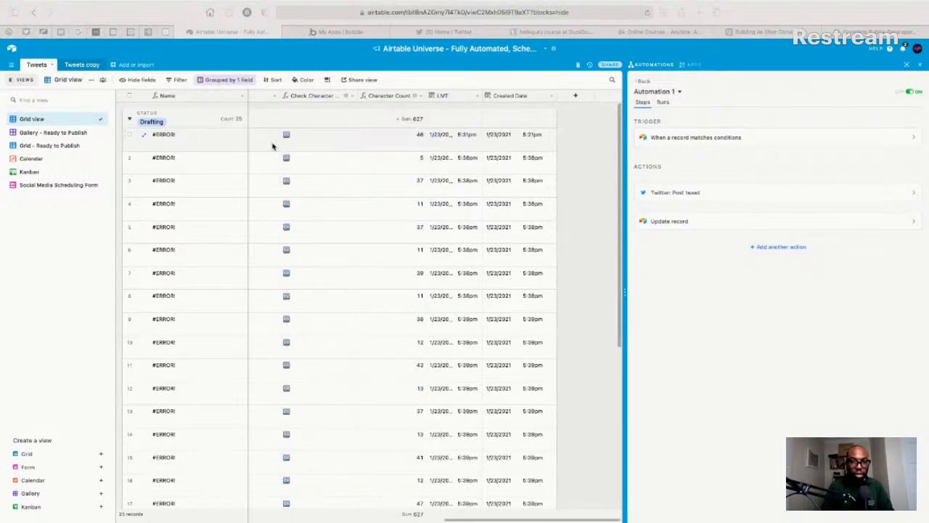
- Select the entire Cop column in the Tweets grid
click(265, 151)
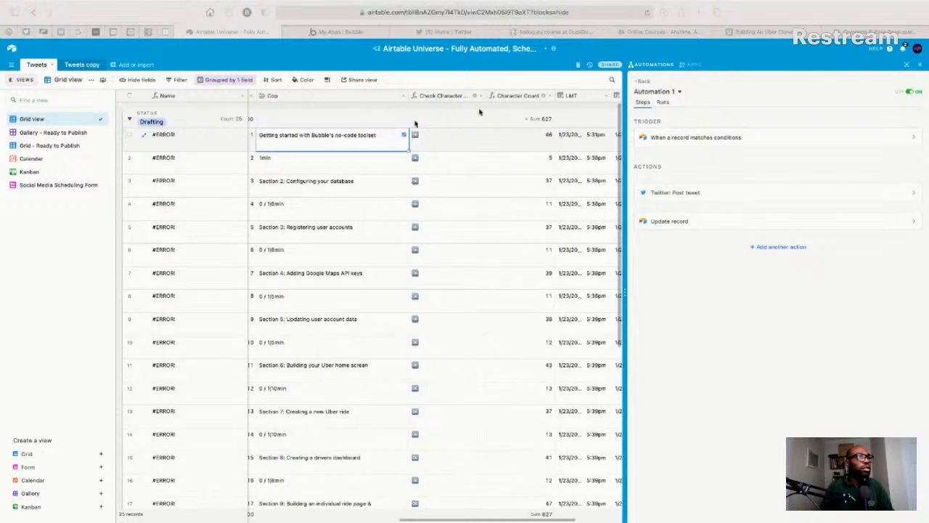
click(283, 96)
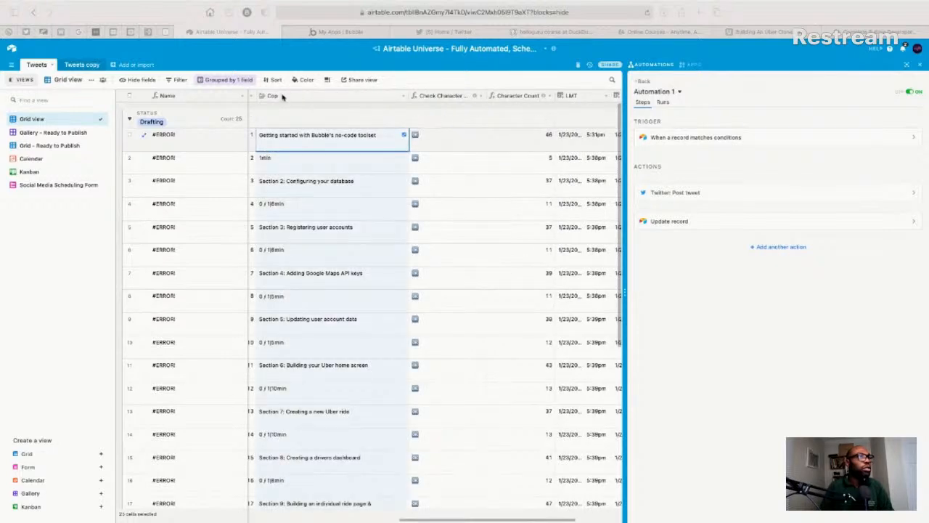
- Rename the "Cop" field to "Copy" and save it
right_click(283, 97)
click(285, 109)
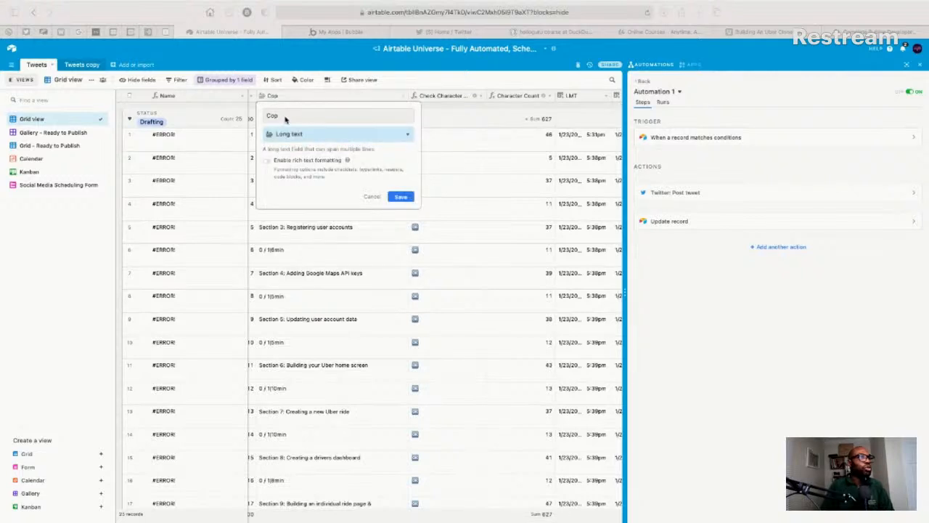
text(y)
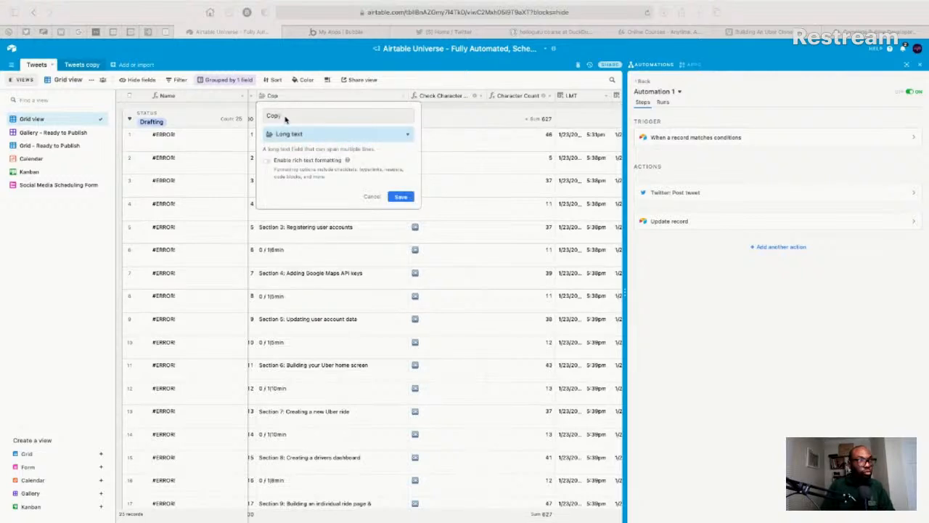
click(400, 197)
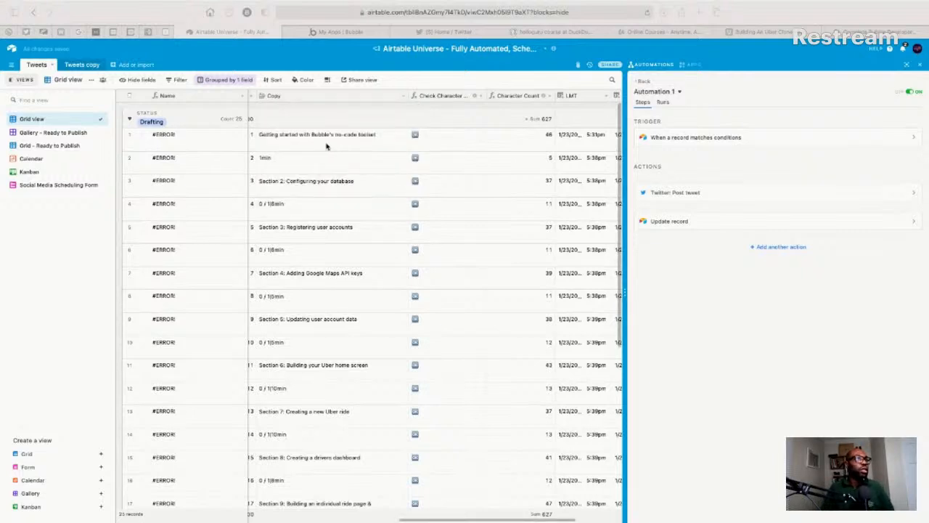
- Edit the Copy Formula field and insert the quoted text "Hey it's Day #" before Autonumber in the CONCATENATE formula
click(327, 147)
key(Left)
key(Left)
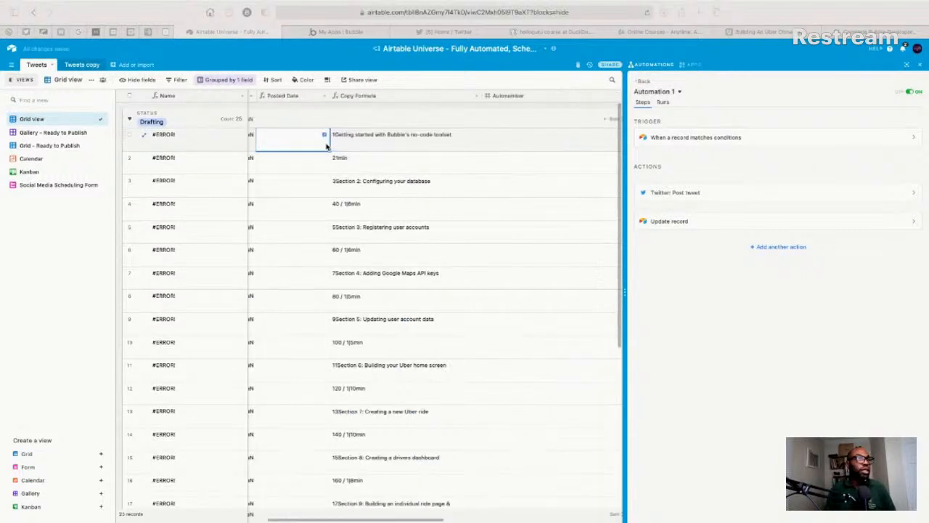
key(Right)
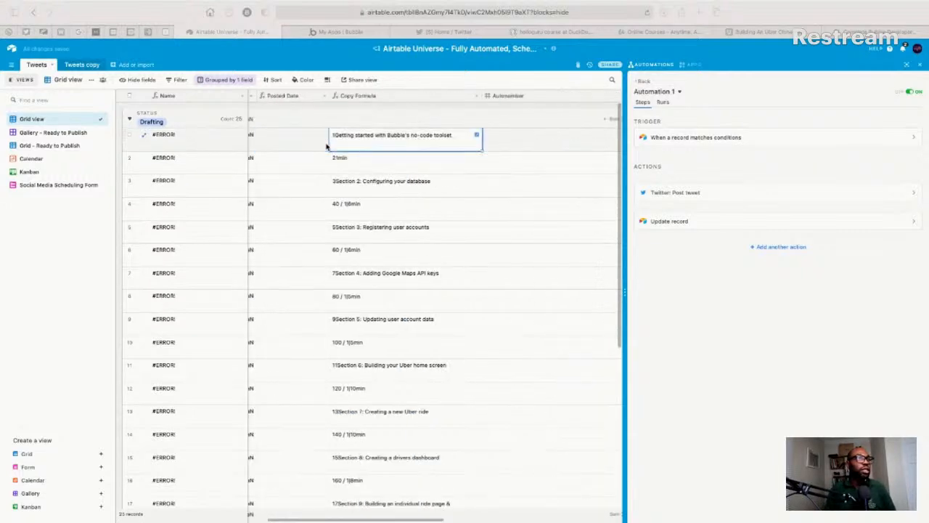
double_click(380, 100)
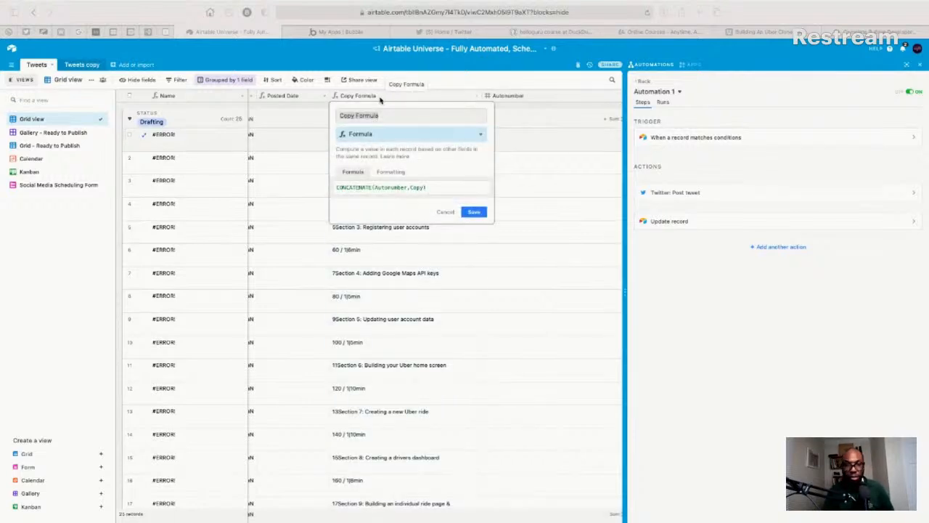
click(377, 191)
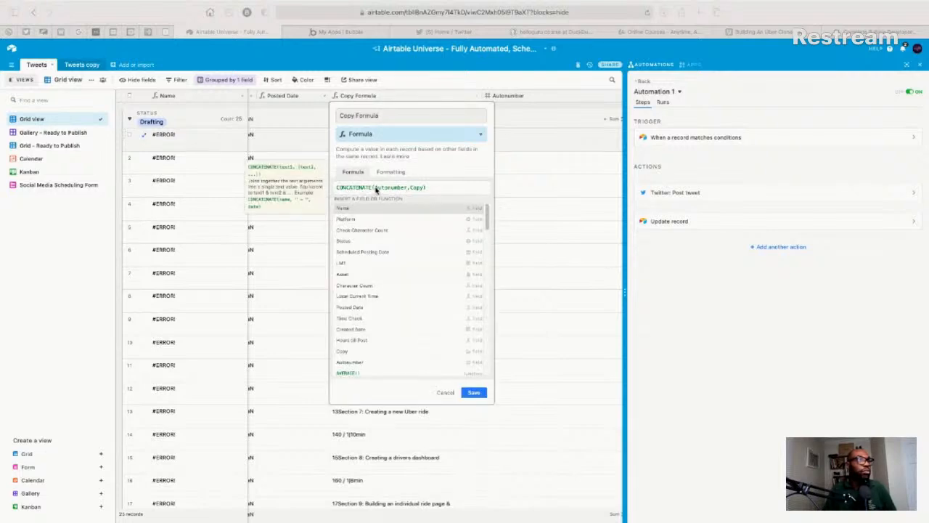
text(")
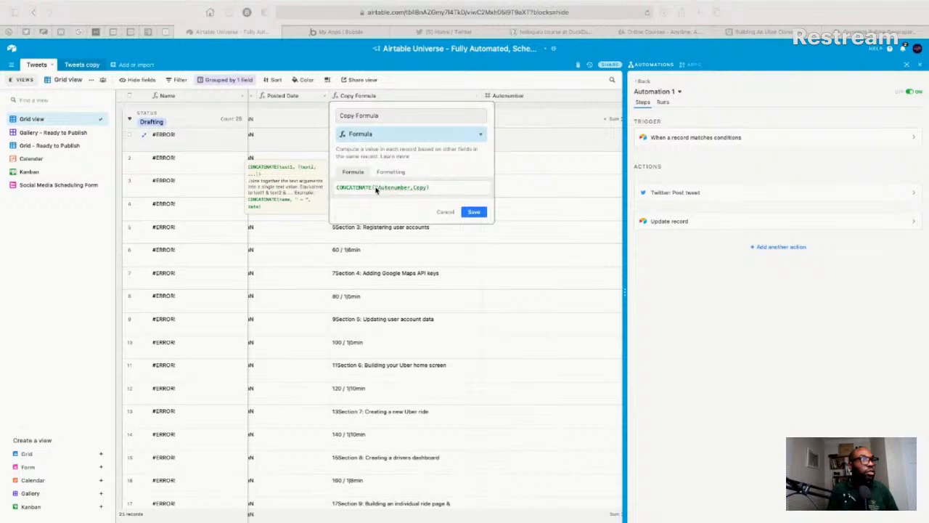
text("Hey it)
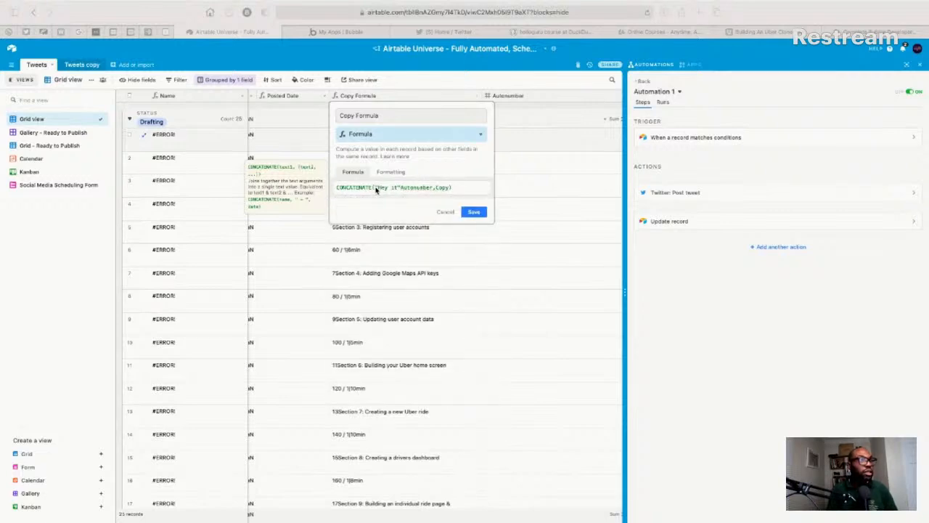
text('s )
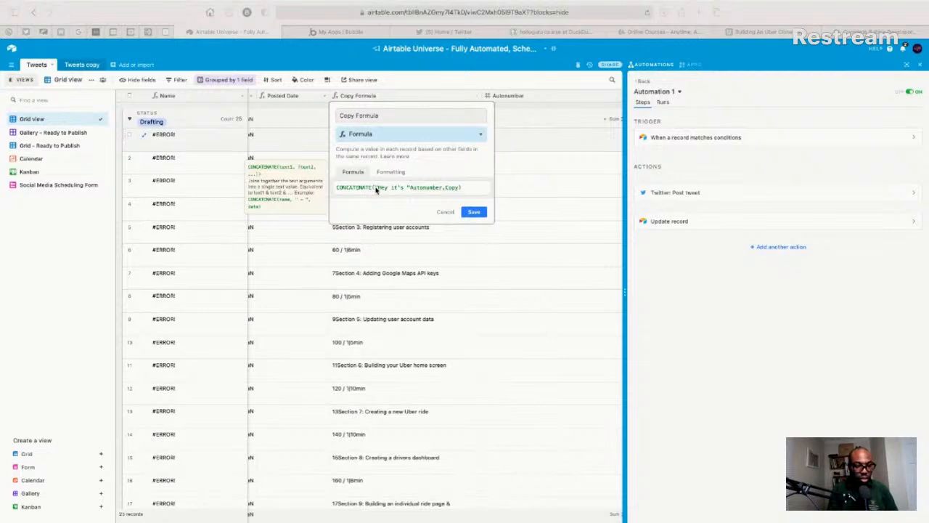
text(Day)
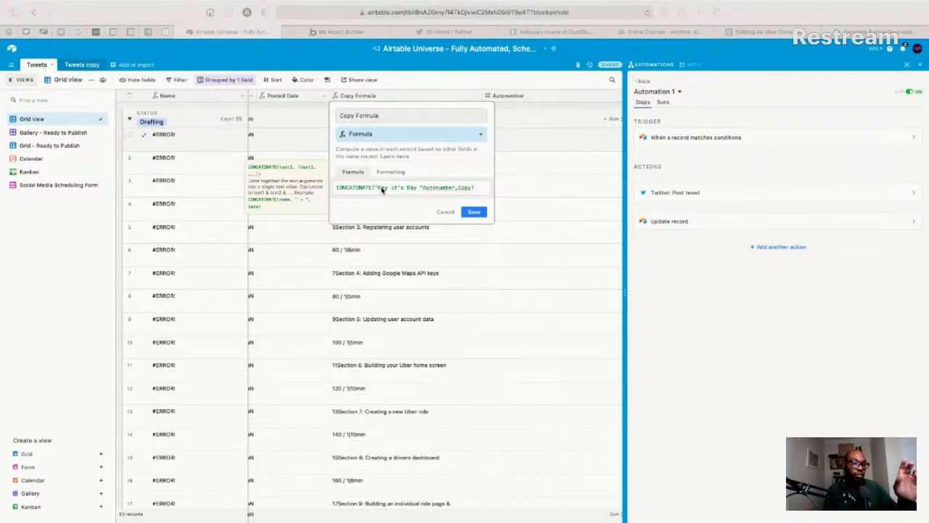
text(#)
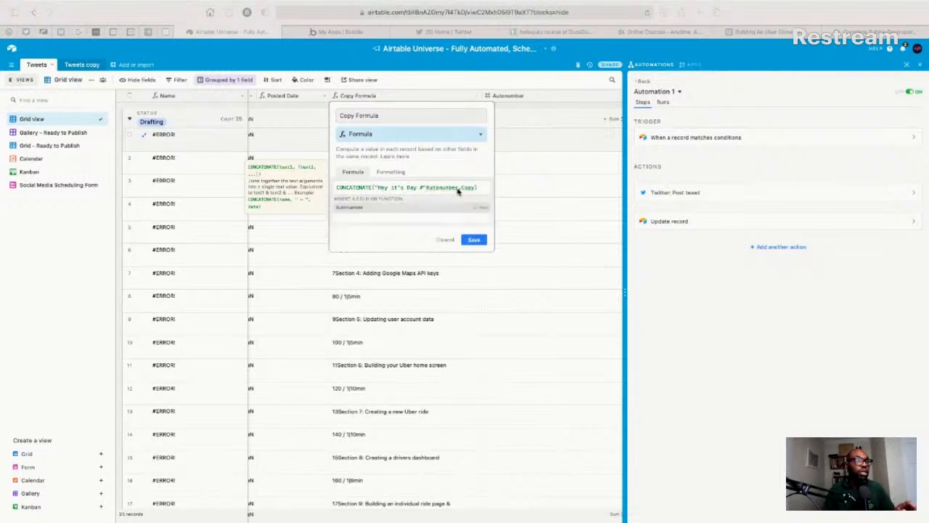
- Insert a quoted string reading "of the #100DaysOfNoCode" plus a separating comma between Autonumber and Copy in the formula
click(459, 190)
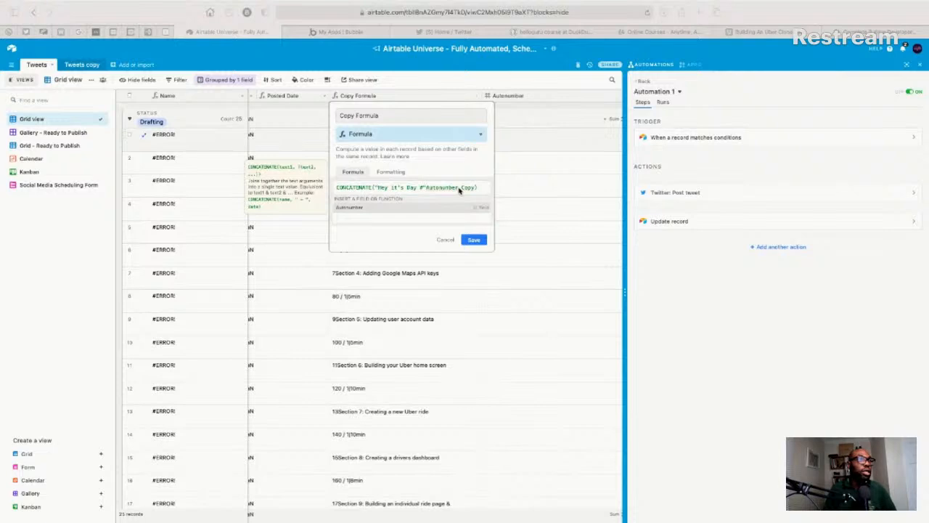
click(464, 190)
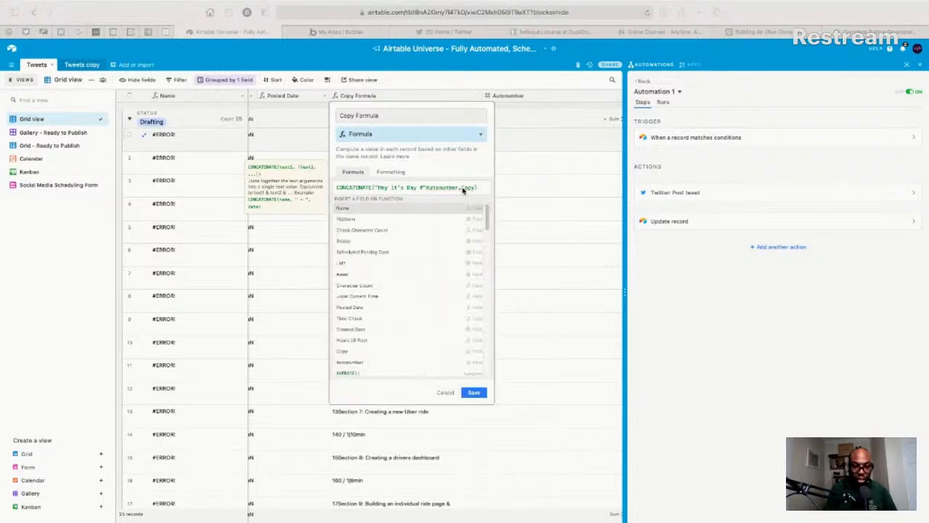
text("")
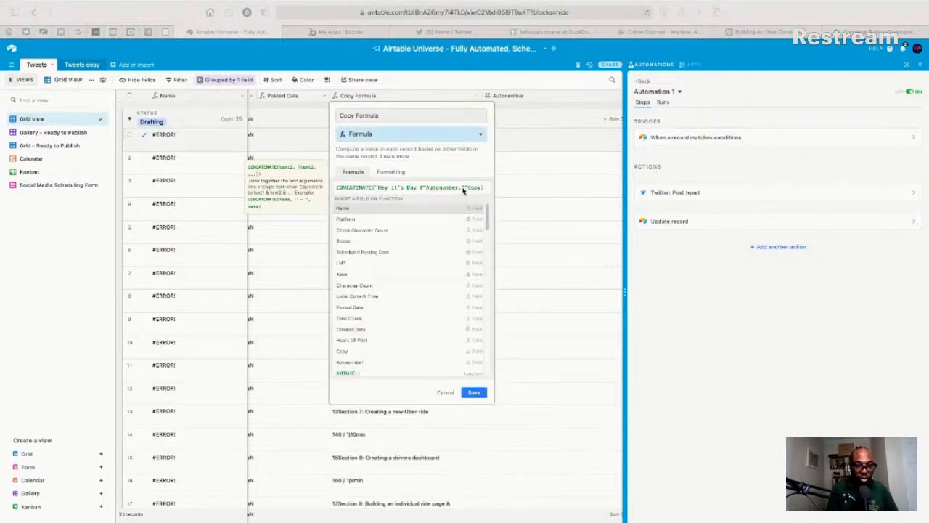
text(,)
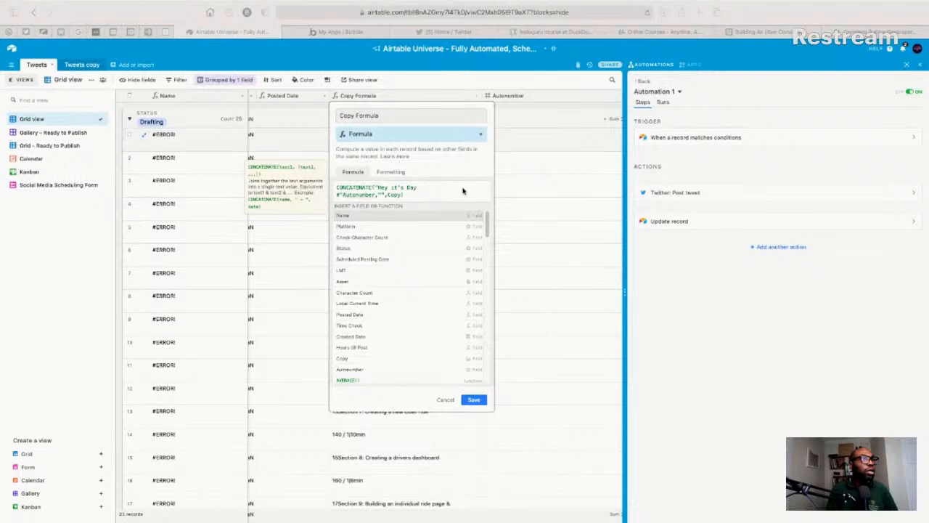
text(!)
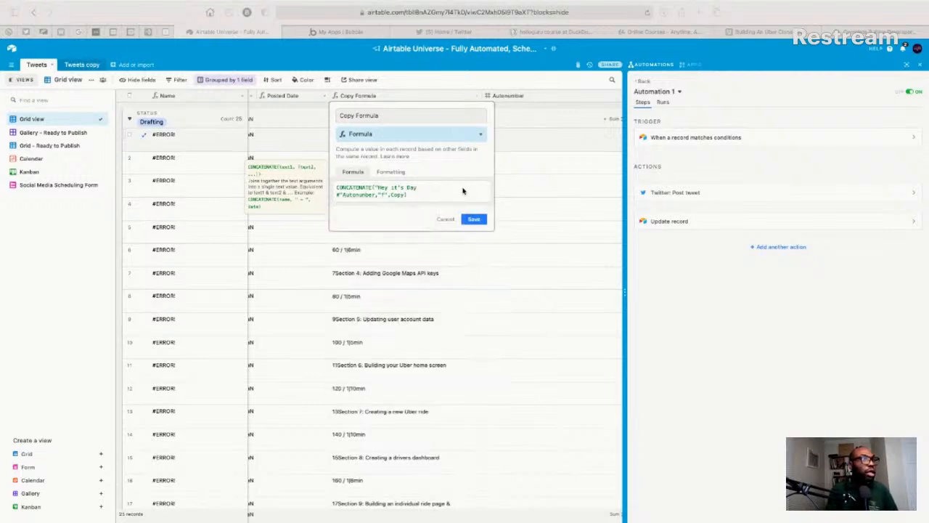
key(BackSpace)
text(of the #)
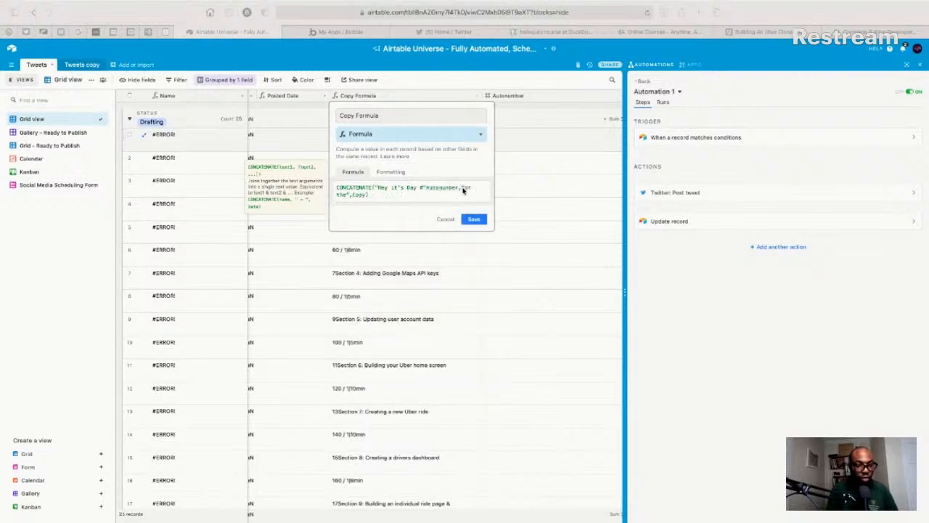
text(100)
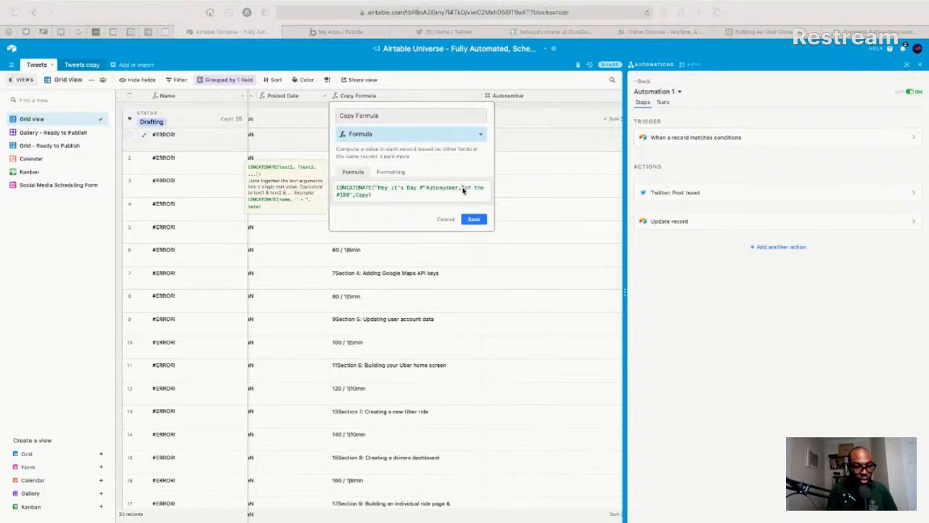
text(Days)
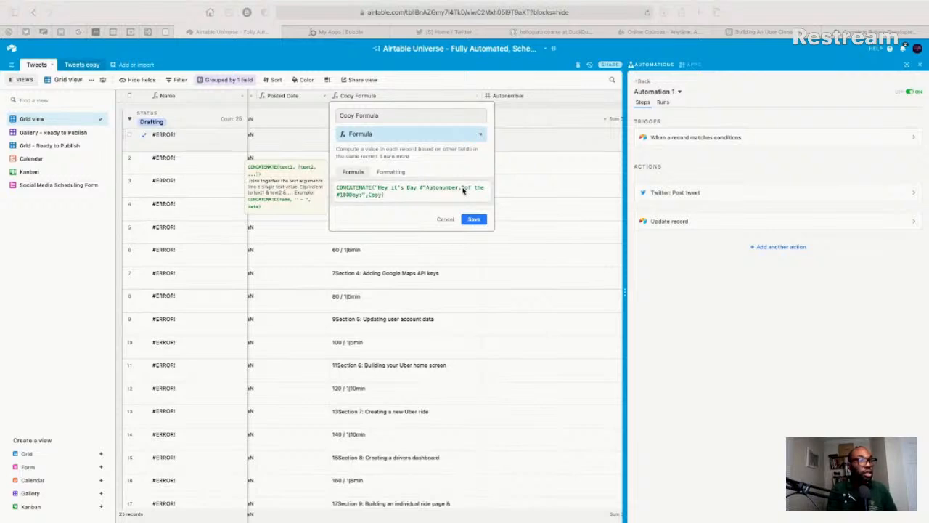
text(OfNo)
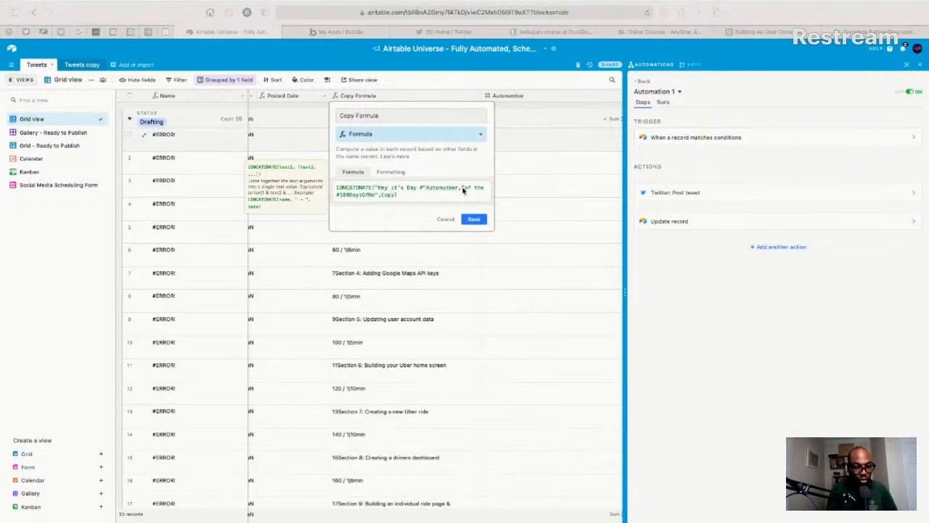
text(Code)
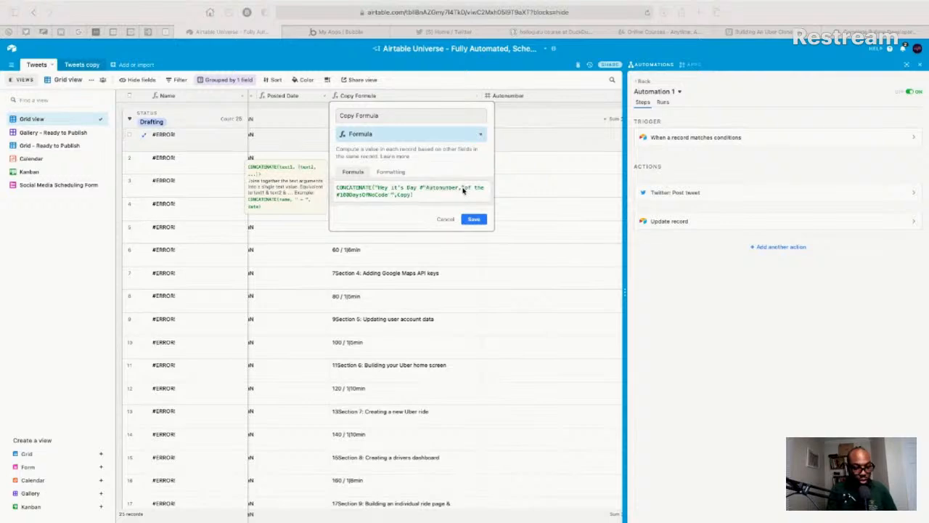
text( X @beond)
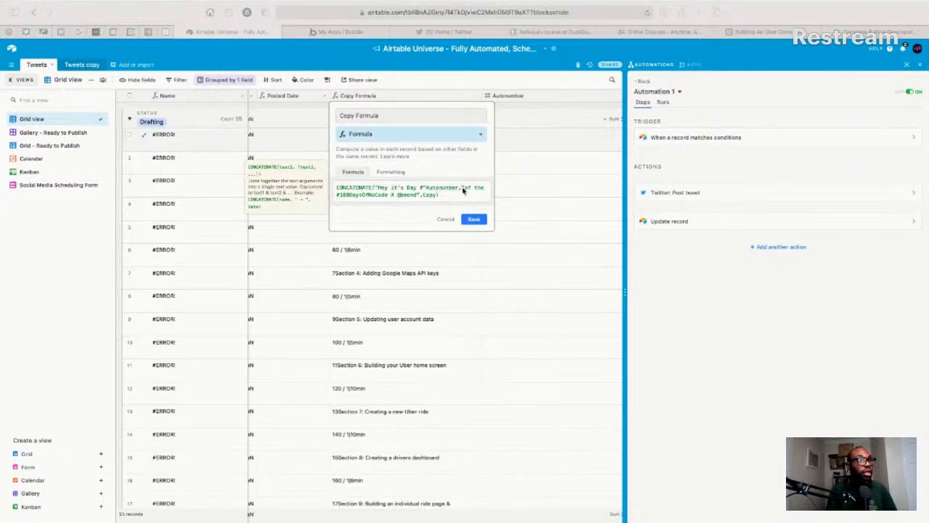
text(eck ODNC)
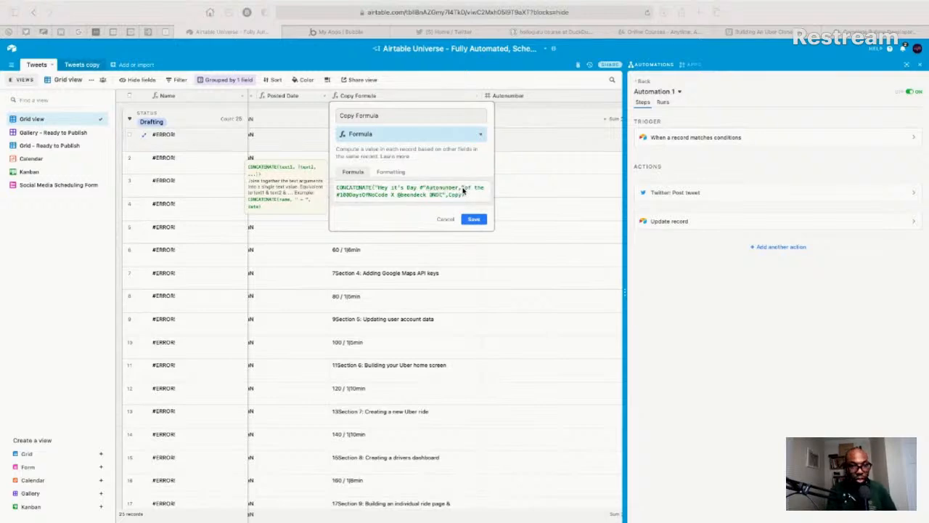
text(1)
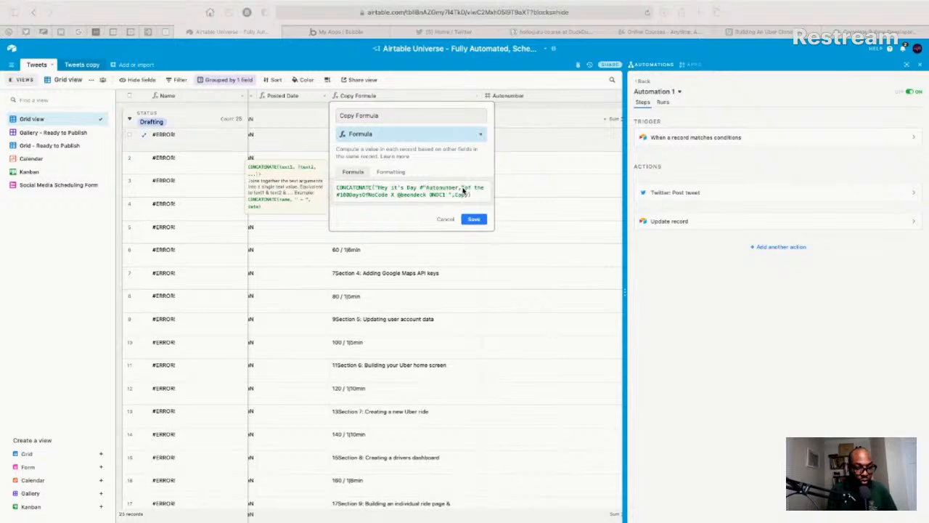
text( challenge)
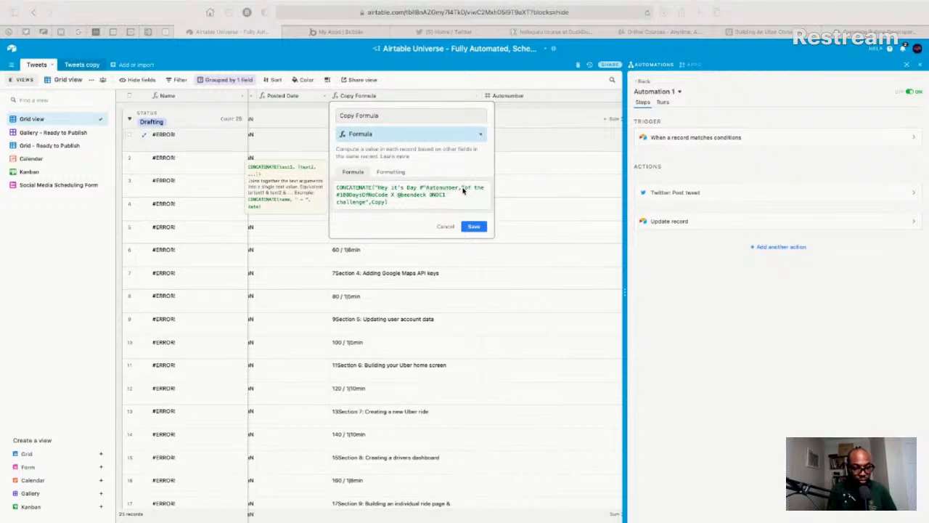
- Complete the second text string with ". Here is what I accomplished today:" and try to save the formula field
text(. Here is wha)
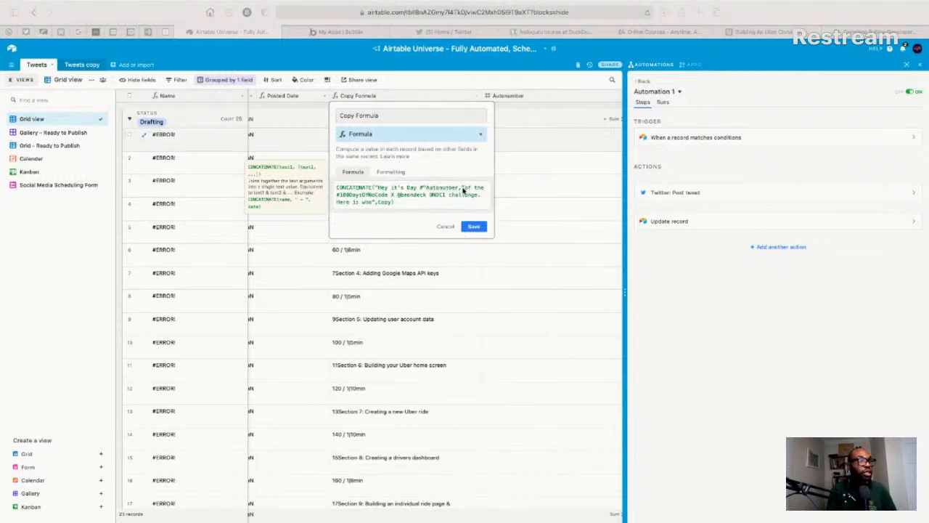
text(t:)
text(I )
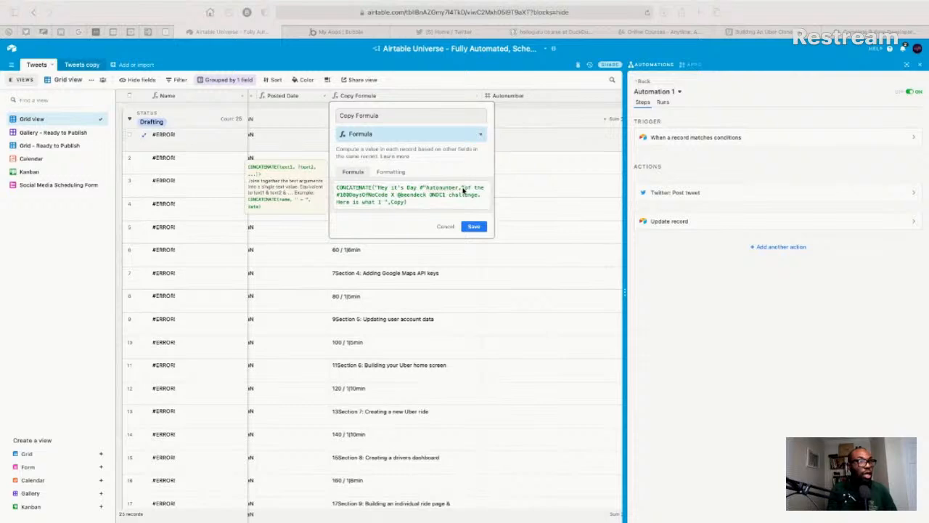
text(accomplished)
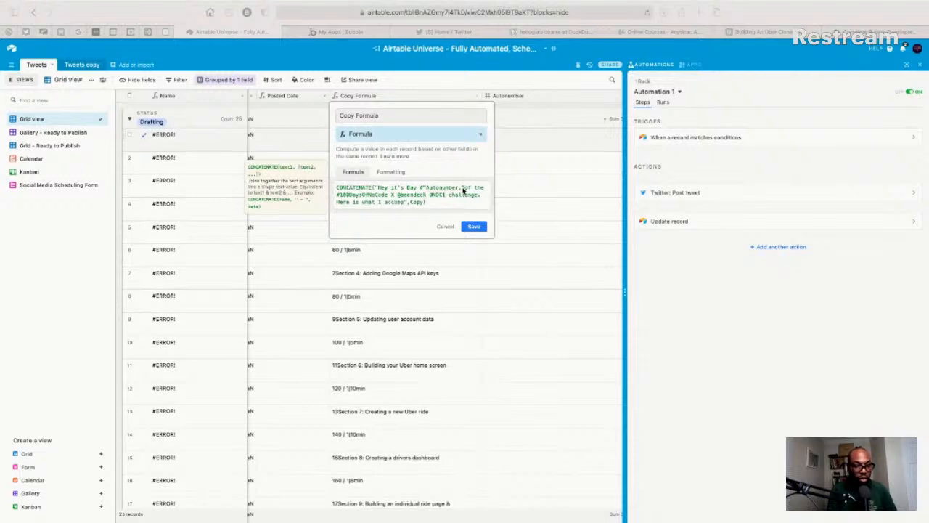
text(today)
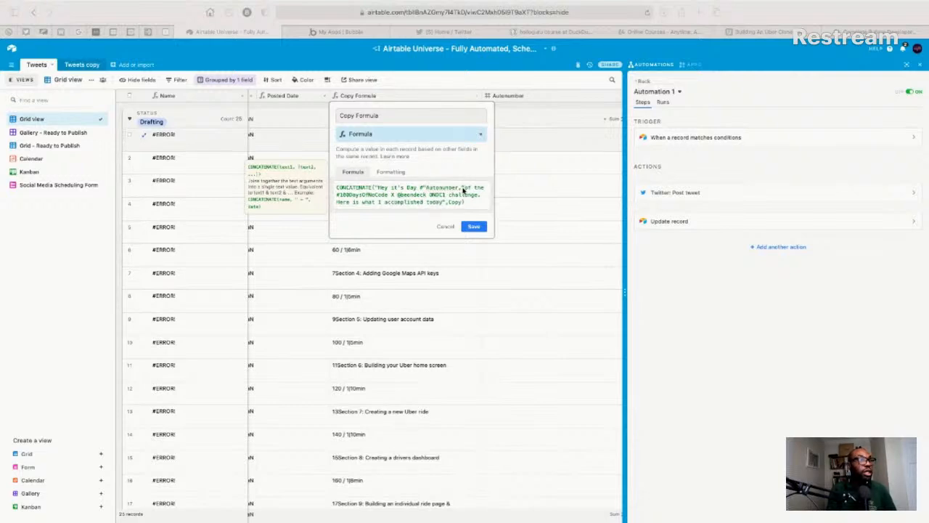
text(:)
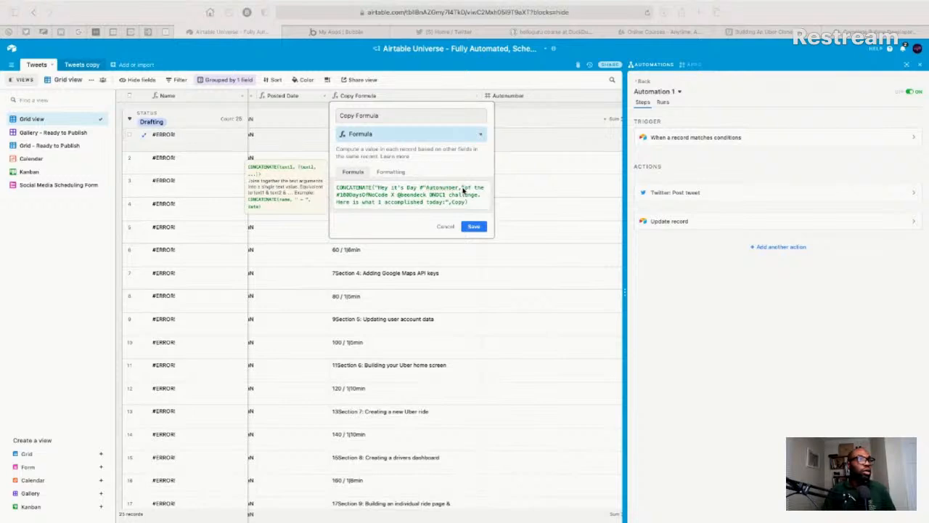
click(473, 227)
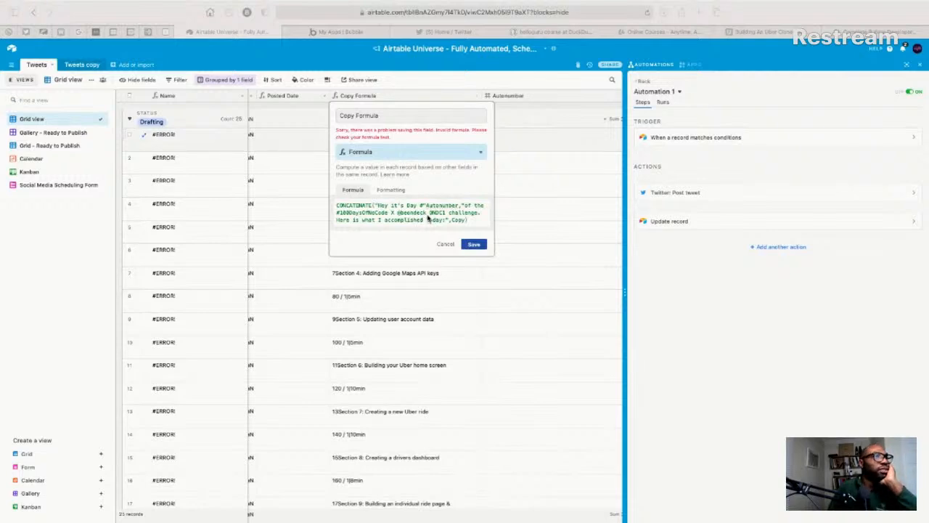
- Try to fix the Copy Formula by inserting a comma directly after "Day #", before the quotation mark, and save the field
click(425, 209)
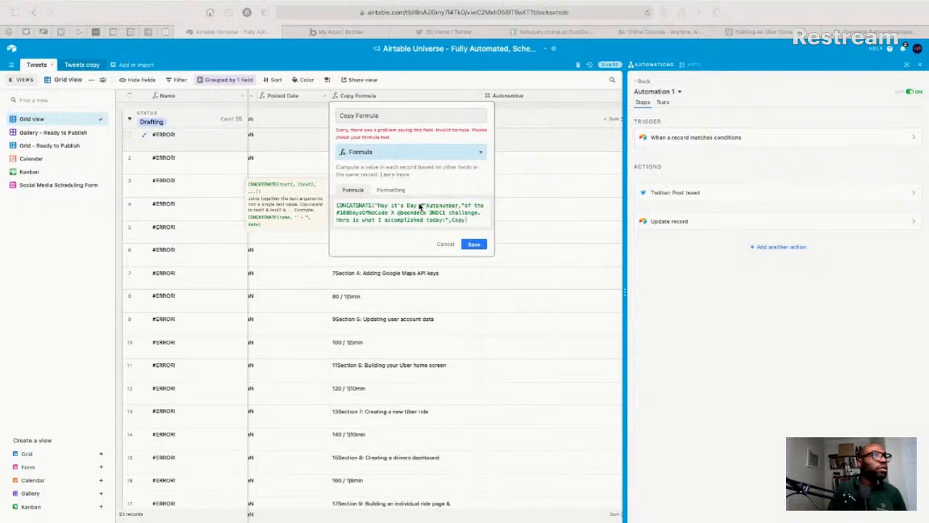
click(423, 209)
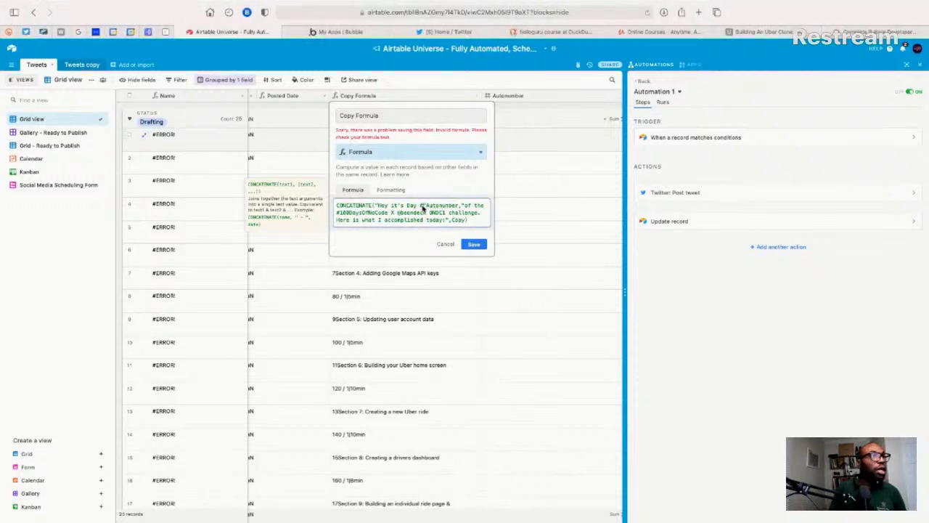
text(",)
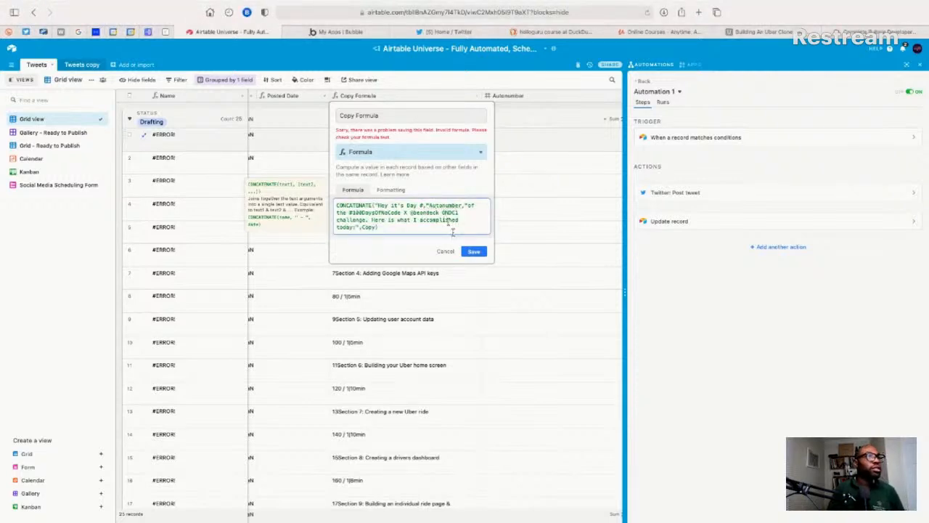
click(472, 252)
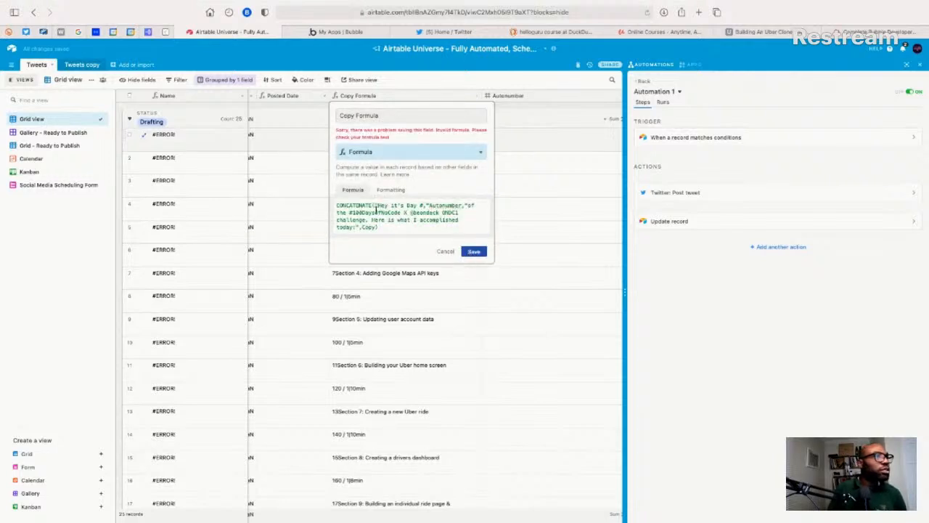
- Correct the formula's opening to "Hey it's Day #",Autonumber by placing the comma after the closing quotation mark, and save the field
click(421, 218)
key(BackSpace)
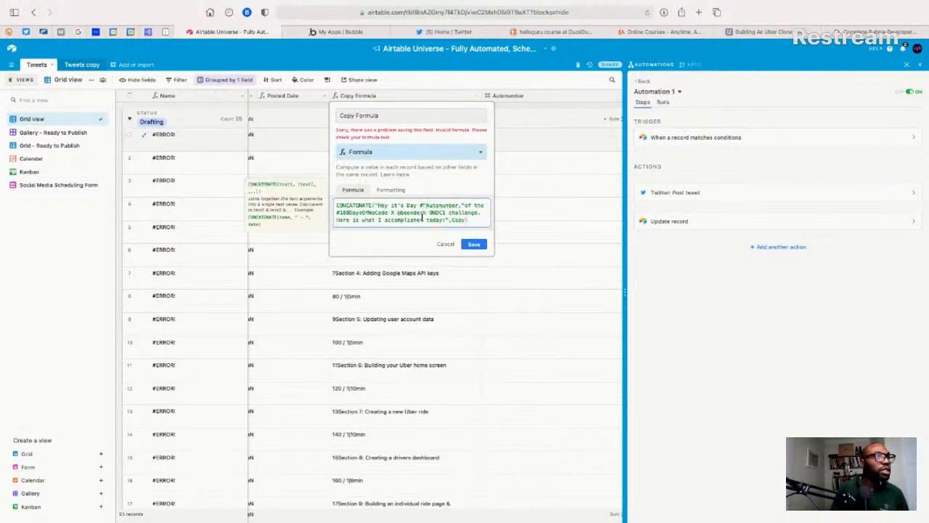
text(,)
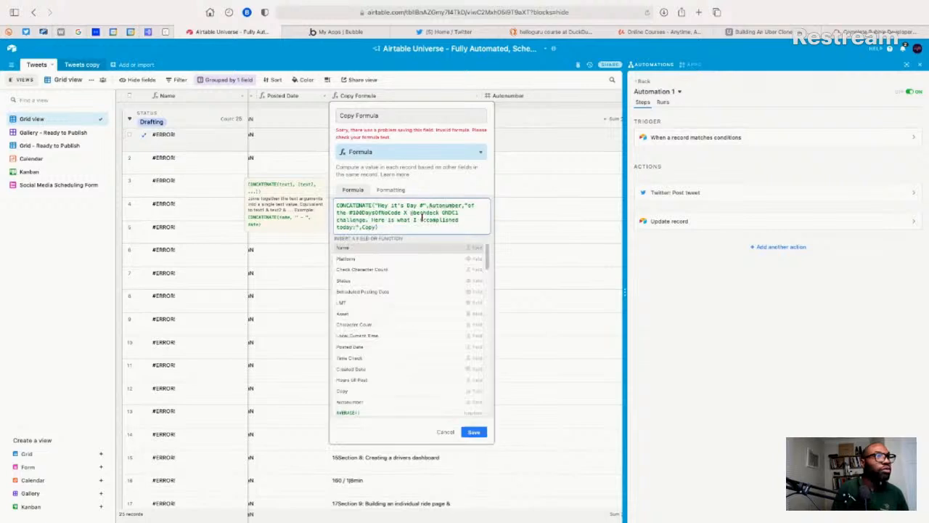
click(474, 432)
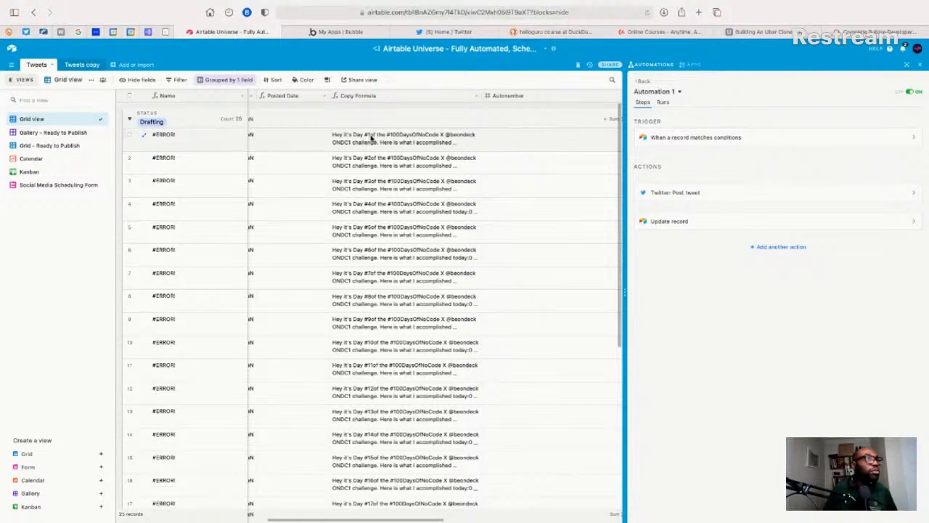
- Add a leading space before "of the #100DaysOfNoCode" in the Copy Formula's second text string and save the field
click(372, 97)
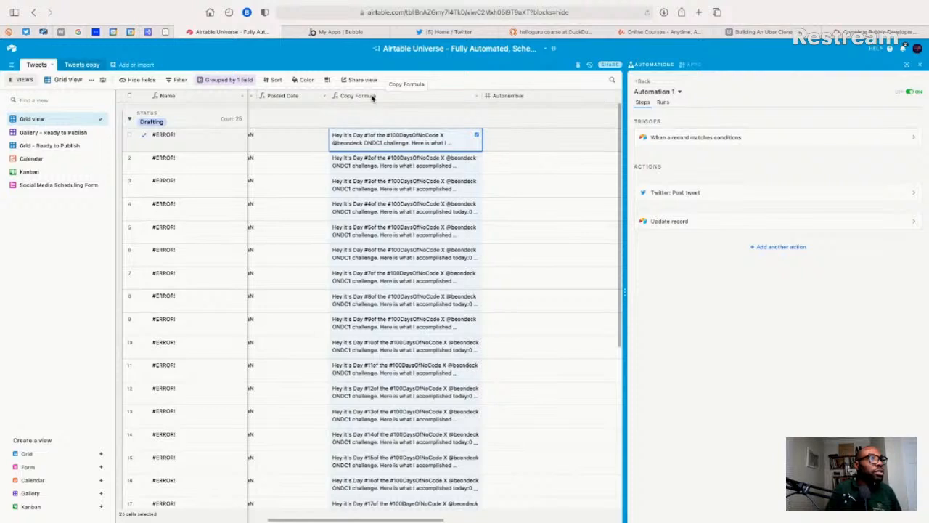
double_click(372, 96)
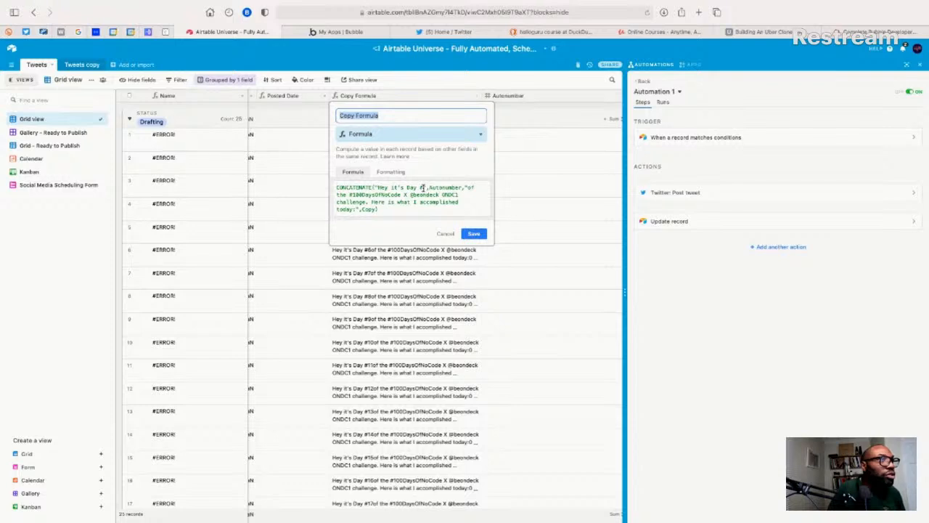
click(471, 205)
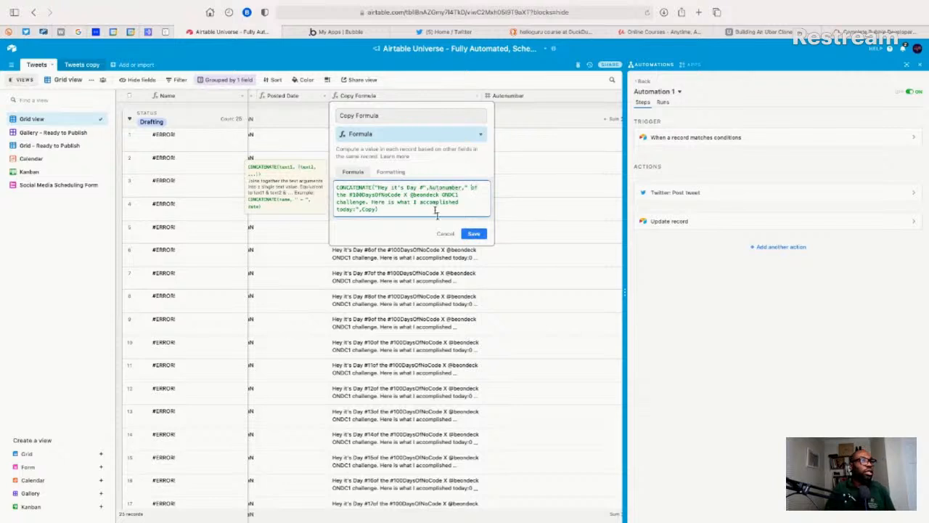
click(467, 234)
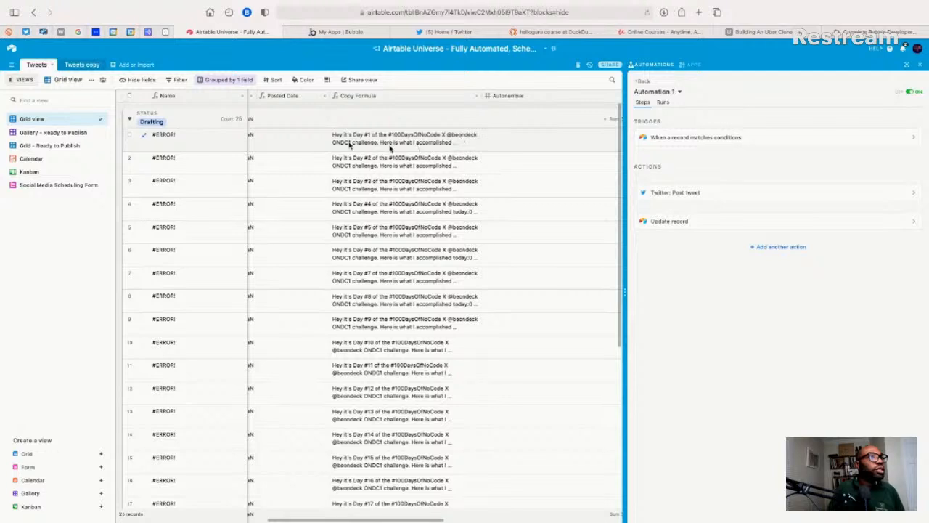
- Move the Copy text "Getting started with Bubble's no-code toolset" from the first record to the second record, replacing its content
click(452, 147)
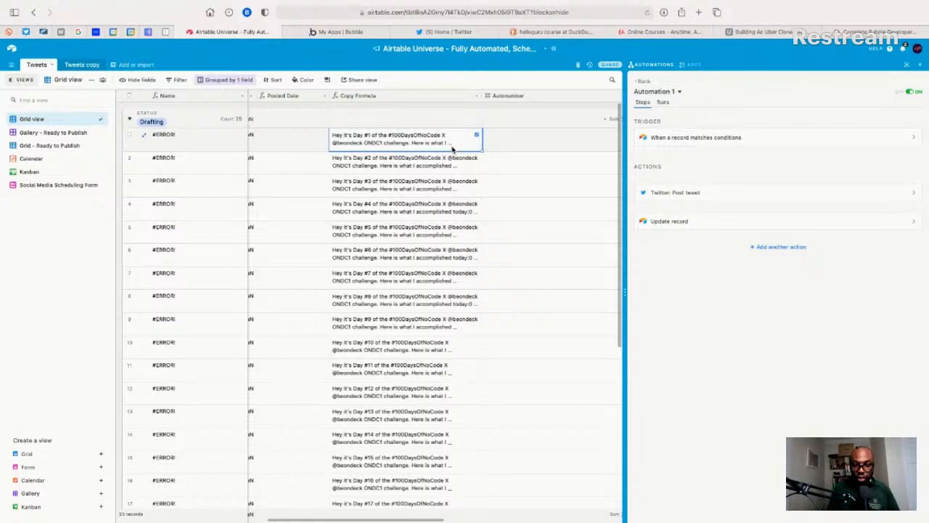
scroll(452, 147, right, 5)
click(451, 148)
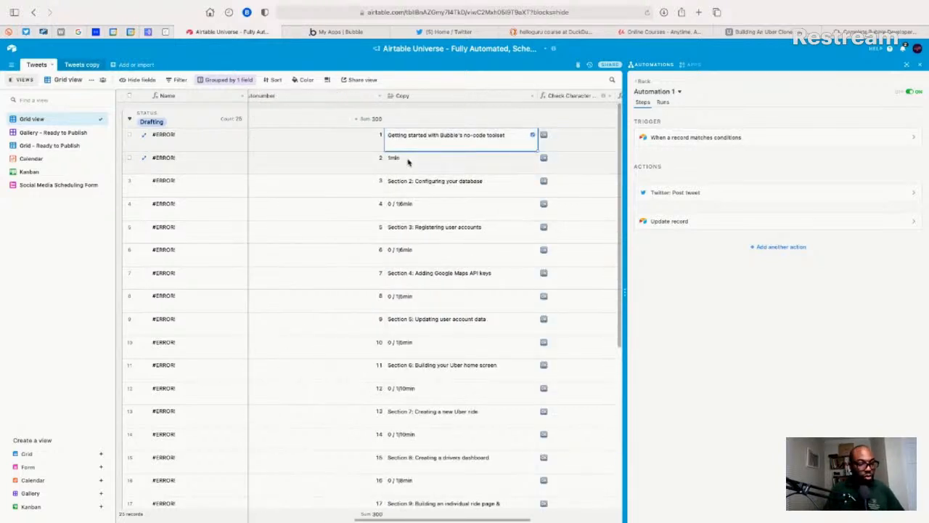
key(super+x)
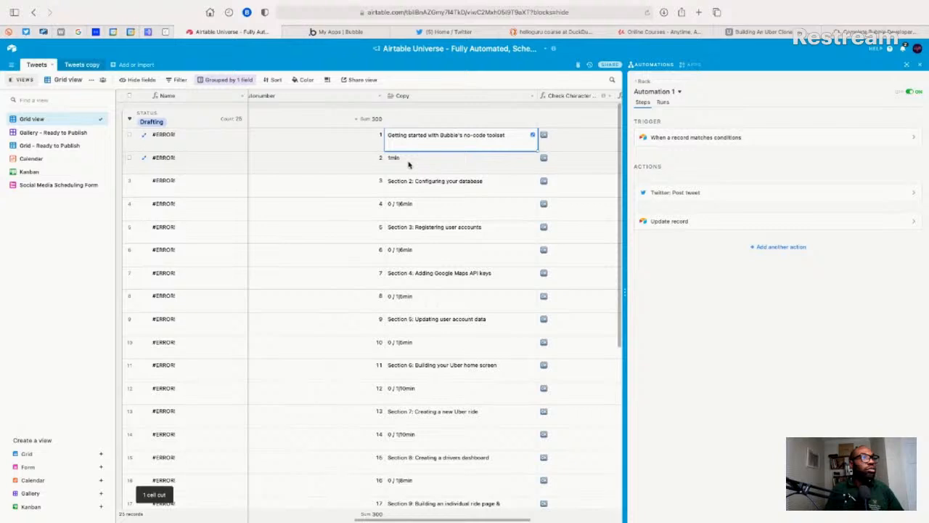
click(408, 165)
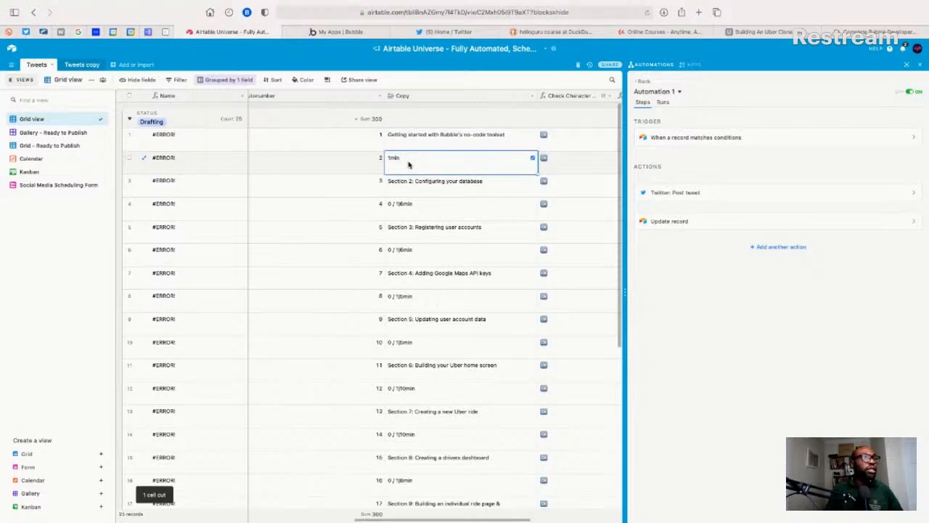
key(super+v)
click(414, 145)
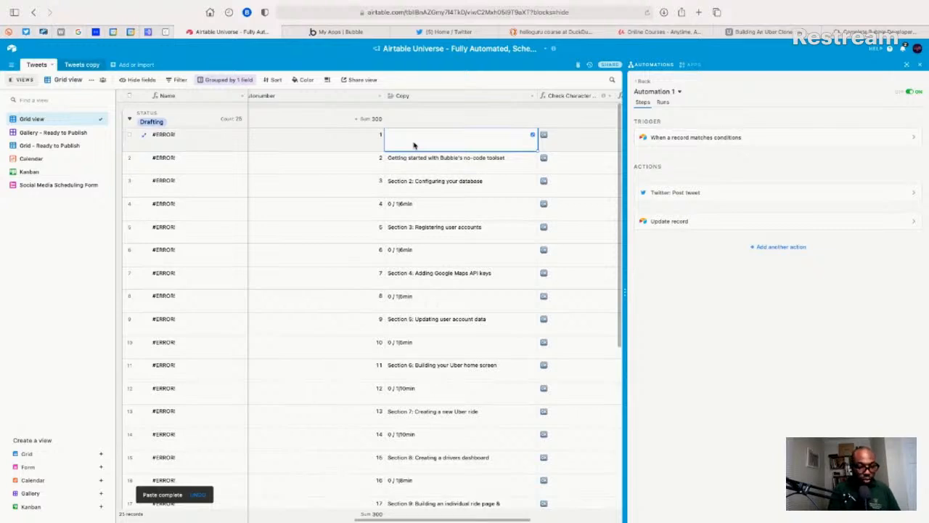
text(Hoi)
text(sted)
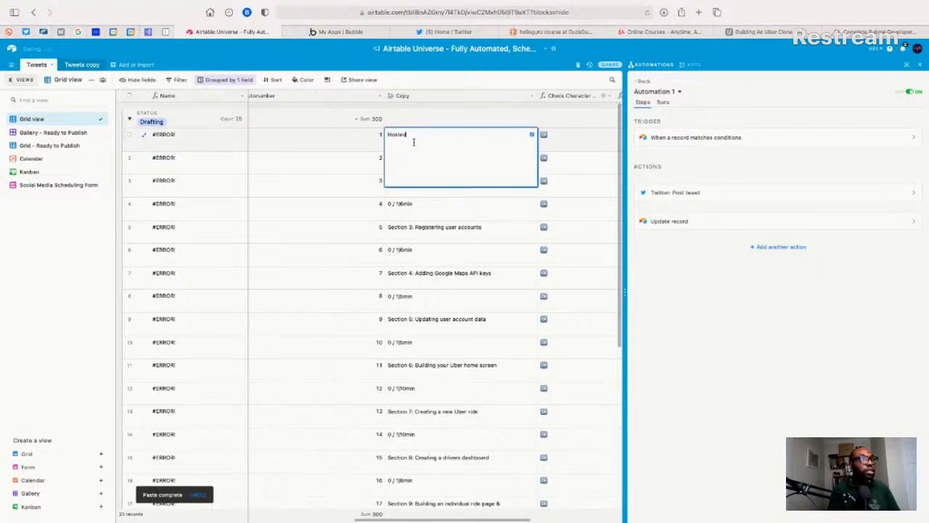
text( a live)
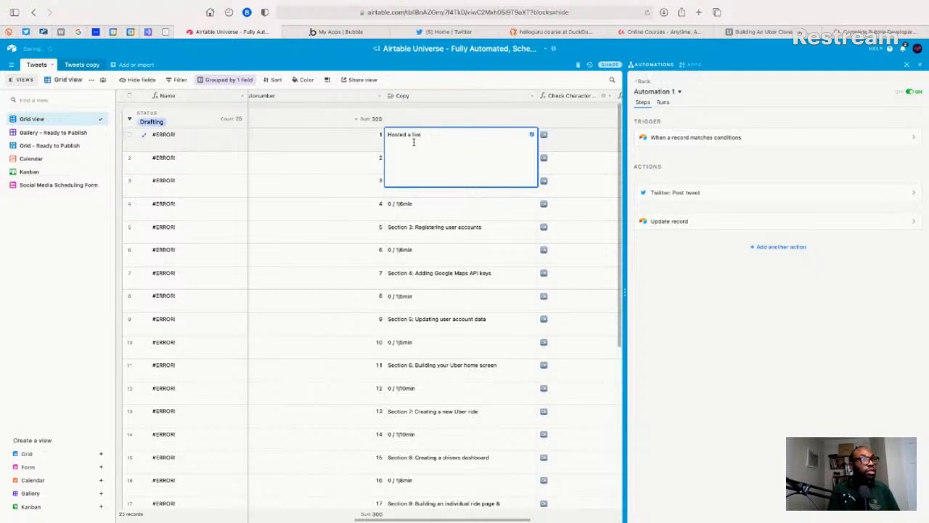
text(stream with)
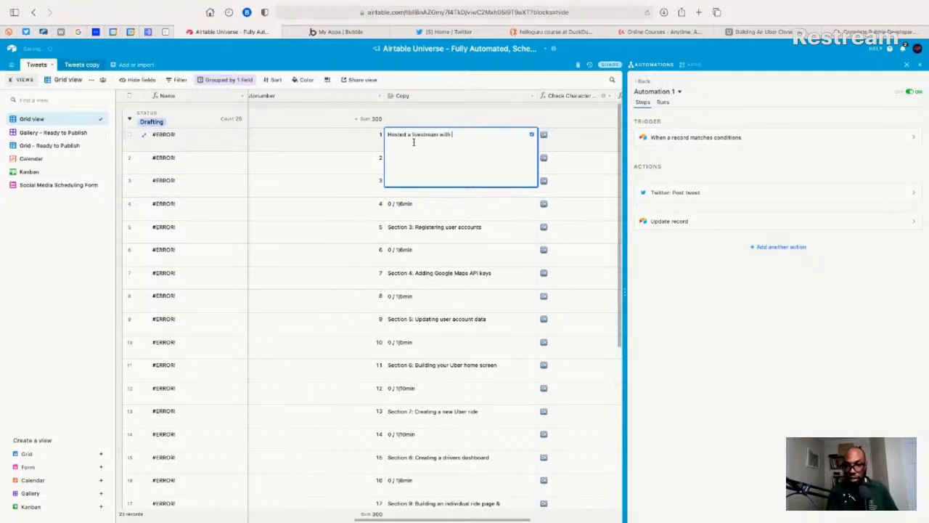
key(BackSpace)
key(BackSpace)
key(BackSpace)
key(BackSpace)
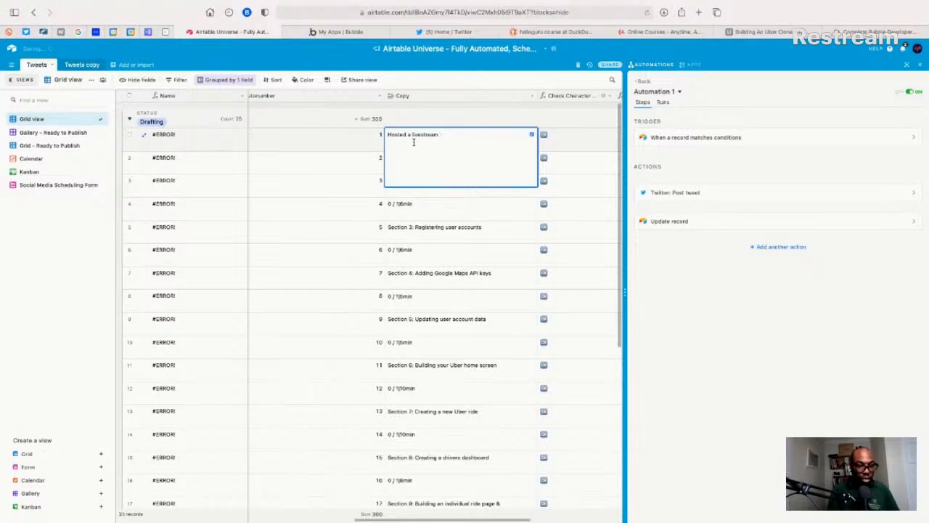
text(about using )
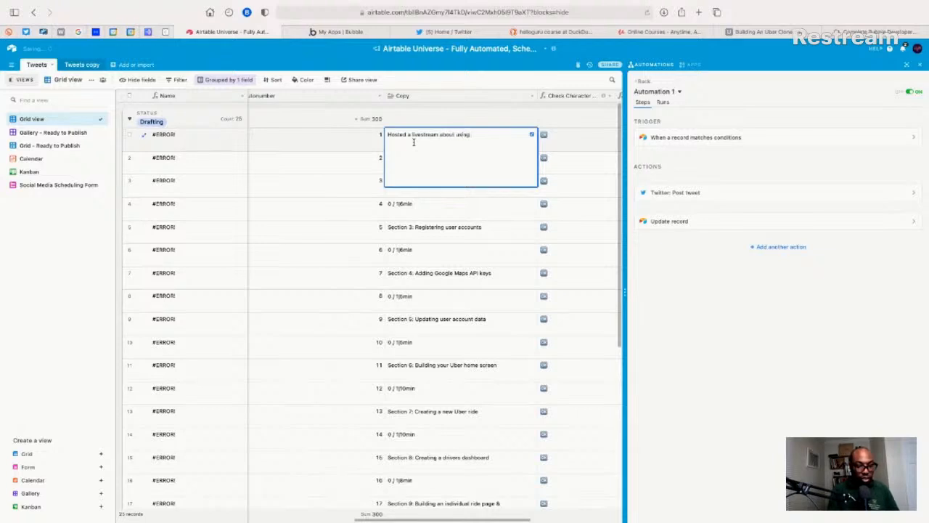
text(@airtable to se)
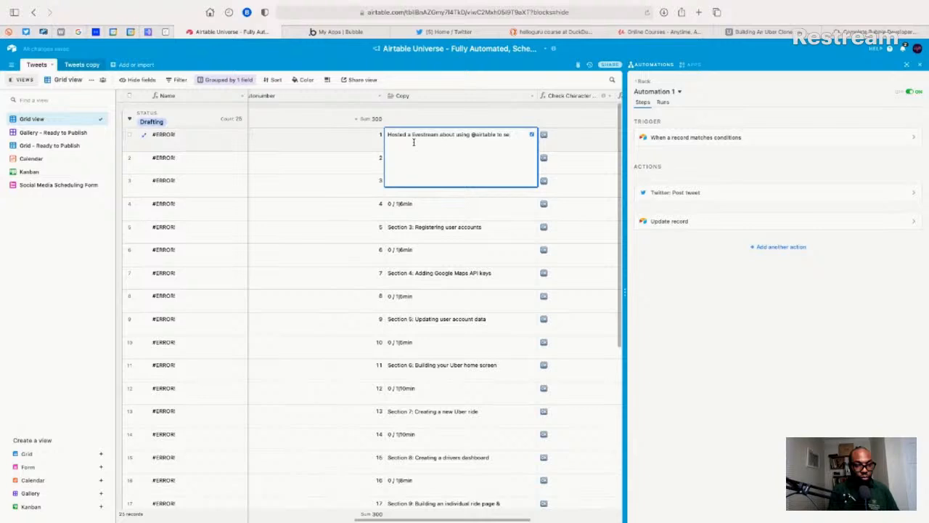
text(t myself up.)
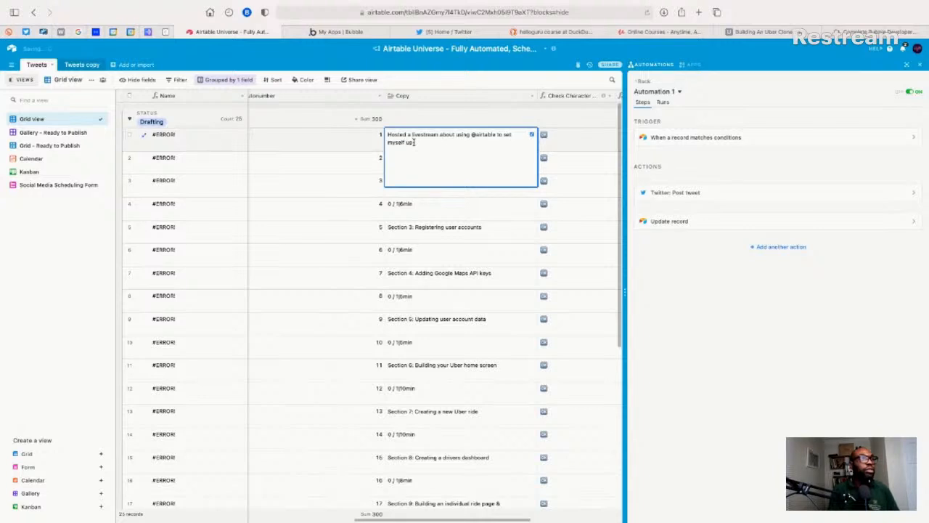
click(346, 140)
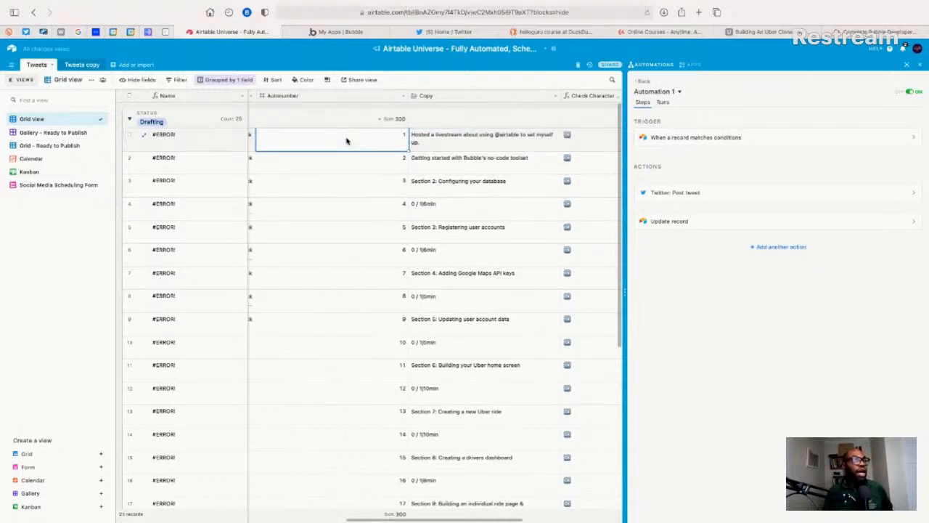
- Check the first record's combined tweet, add a space after "today:" in the Copy Formula's second text string, and save the field
key(Left)
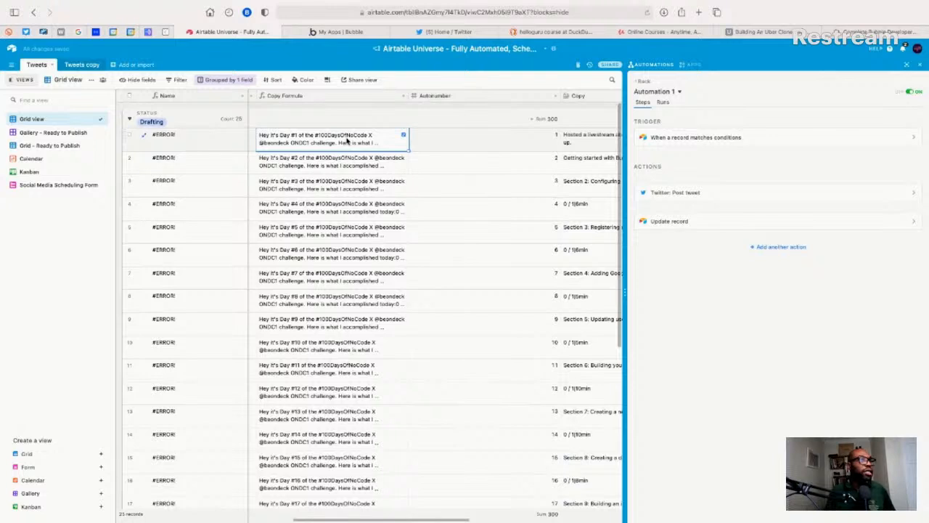
click(404, 137)
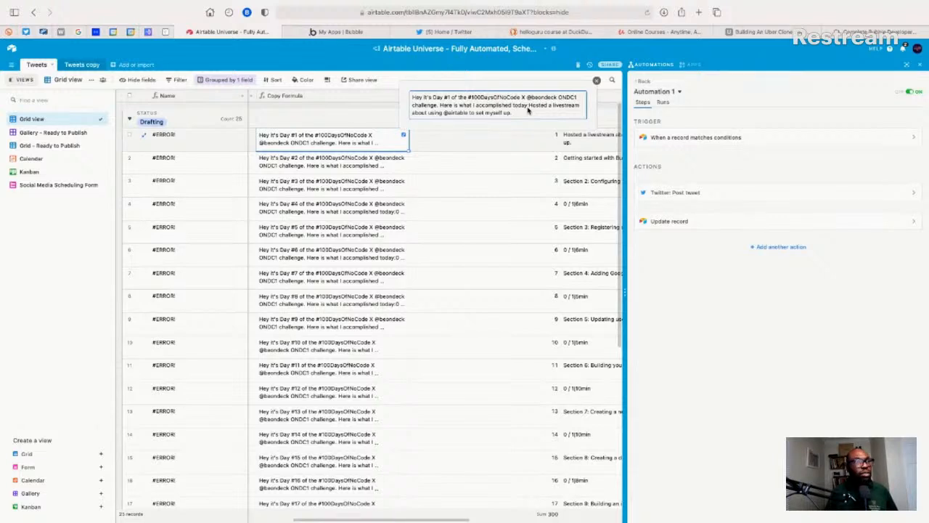
double_click(333, 100)
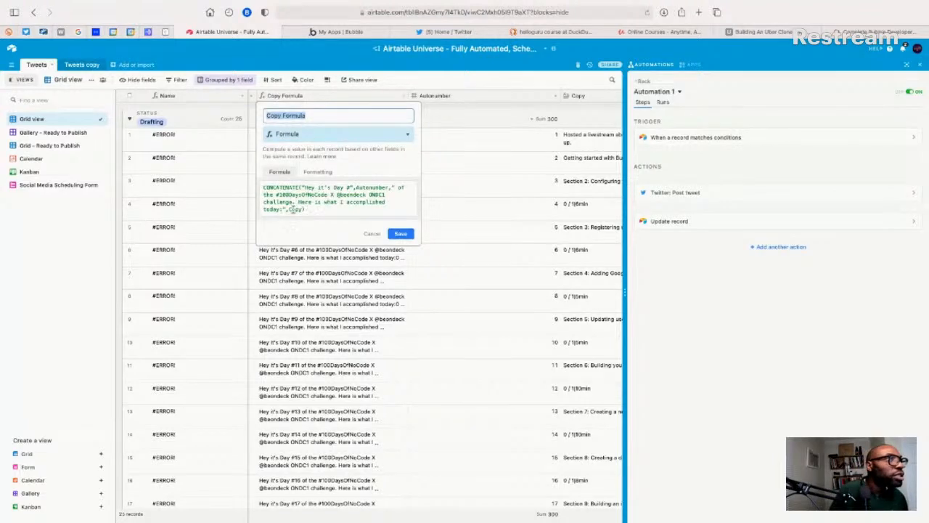
click(281, 209)
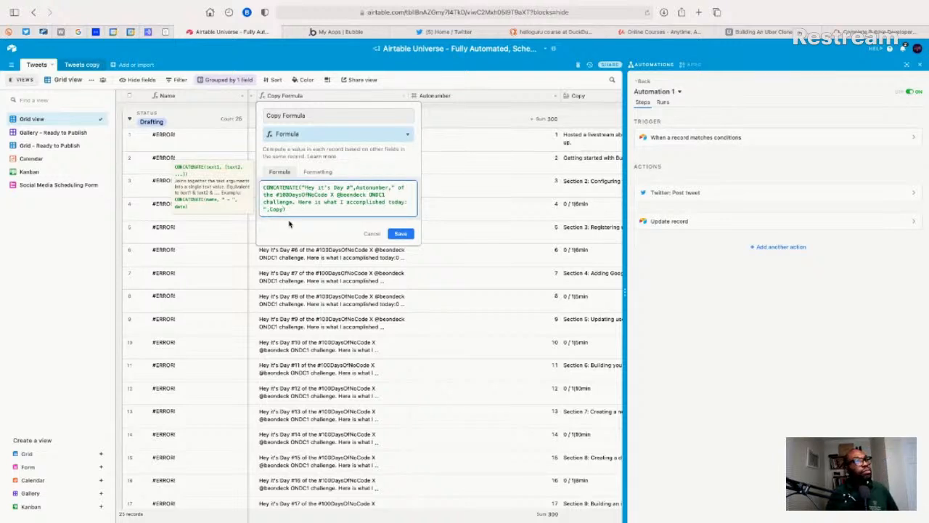
click(398, 237)
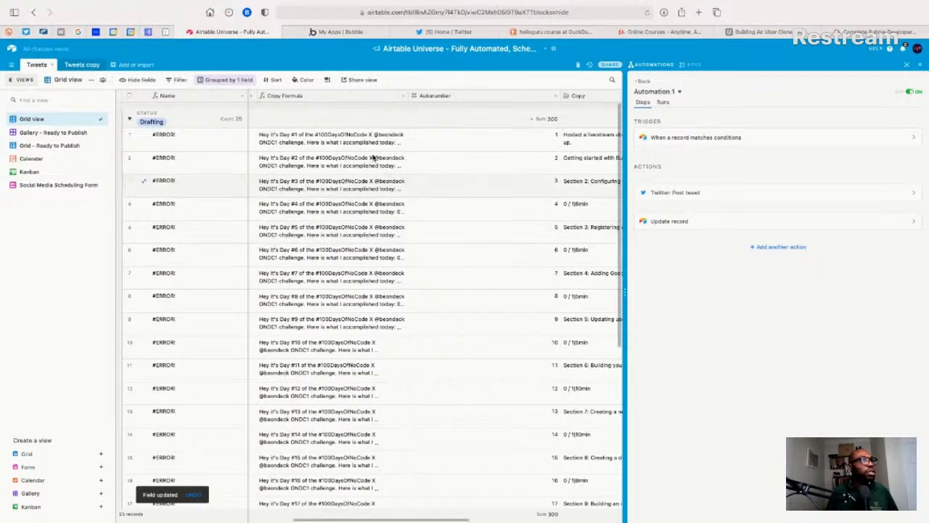
- Expand the first record's Copy Formula cell to review the full tweet text, and close it again
click(398, 140)
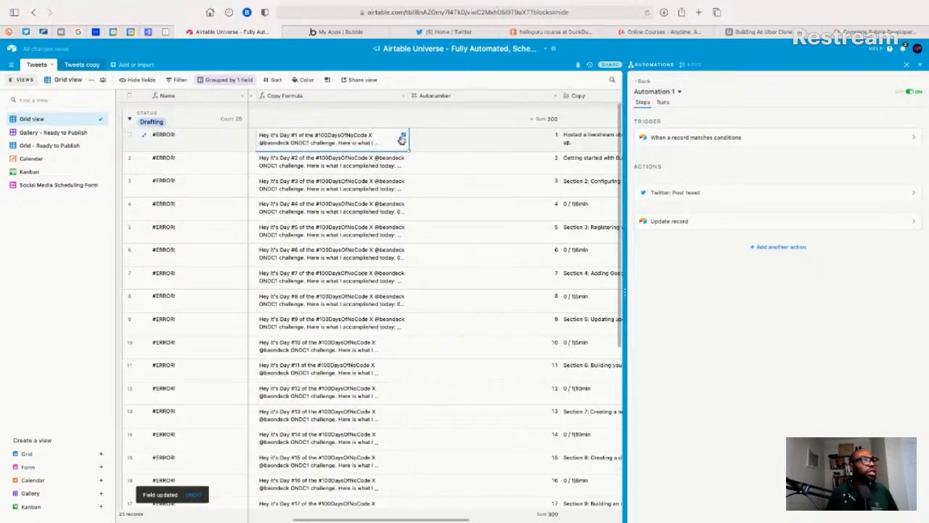
click(404, 138)
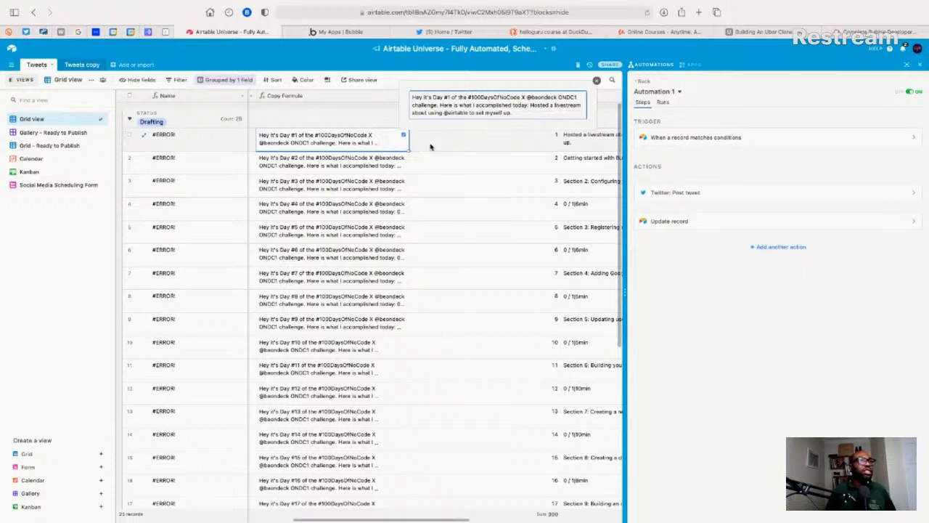
click(432, 138)
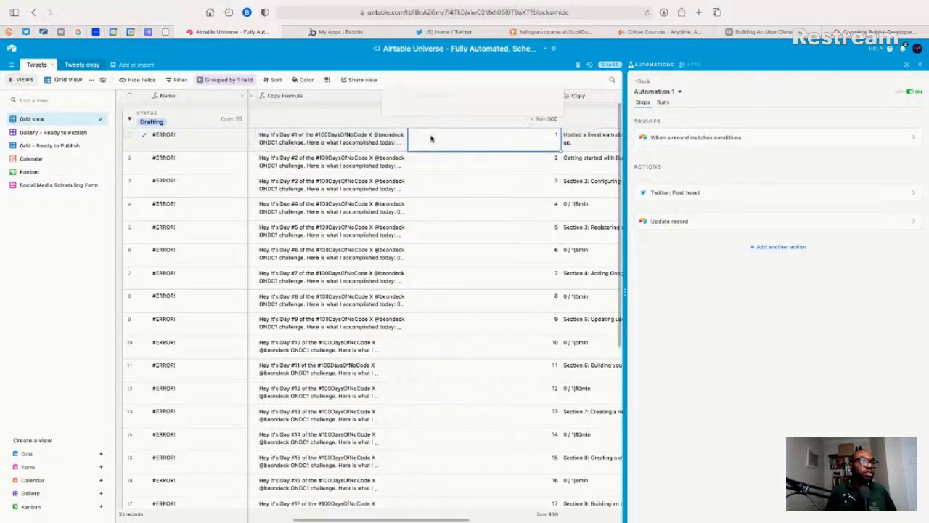
- Examine the first record's Check Character Count and Character Count fields to check the tweet's length
key(Left)
key(Right)
key(Right)
key(Right)
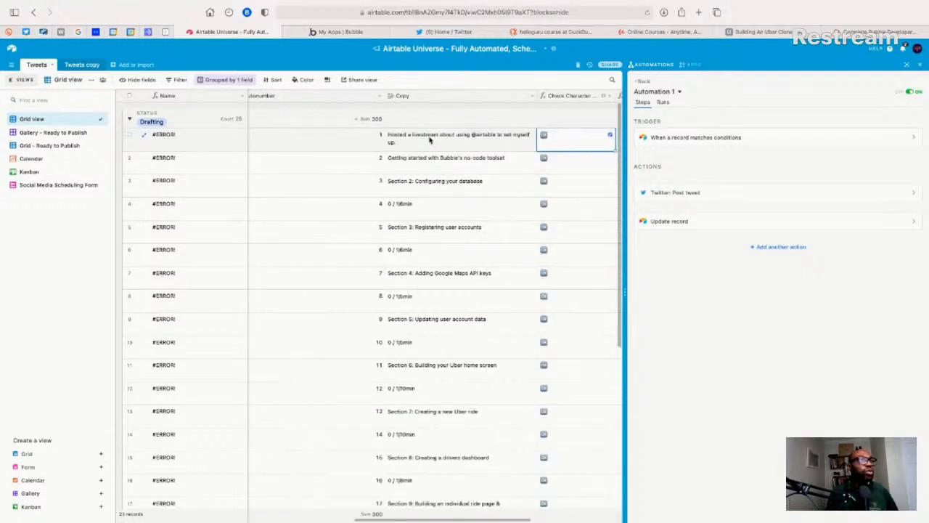
key(Right)
key(Left)
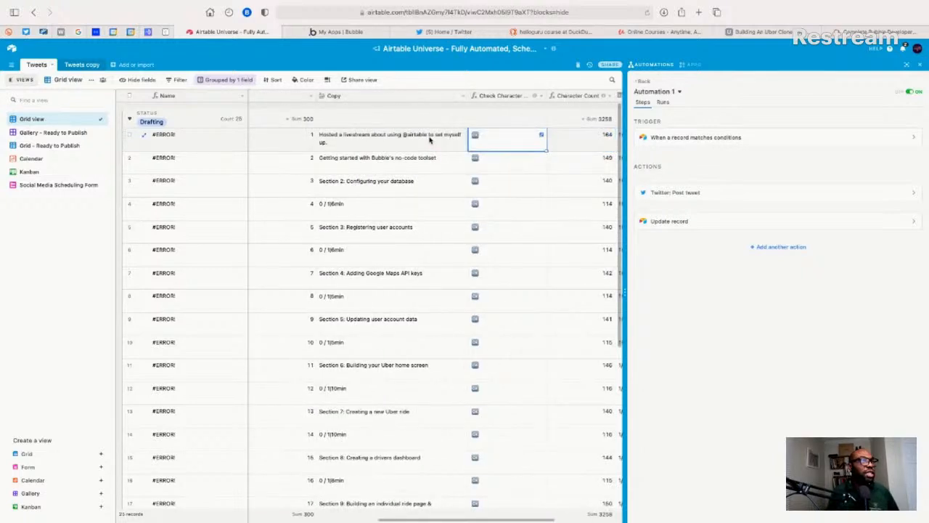
key(Right)
scroll(429, 140, right, 2)
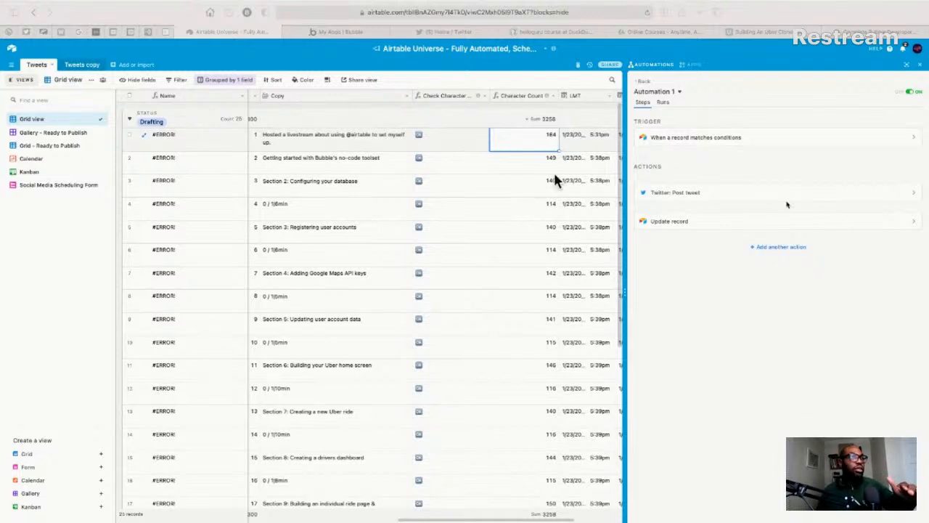
- Review the first record's Character Count against its Copy Formula, Copy and Autonumber cells
click(506, 144)
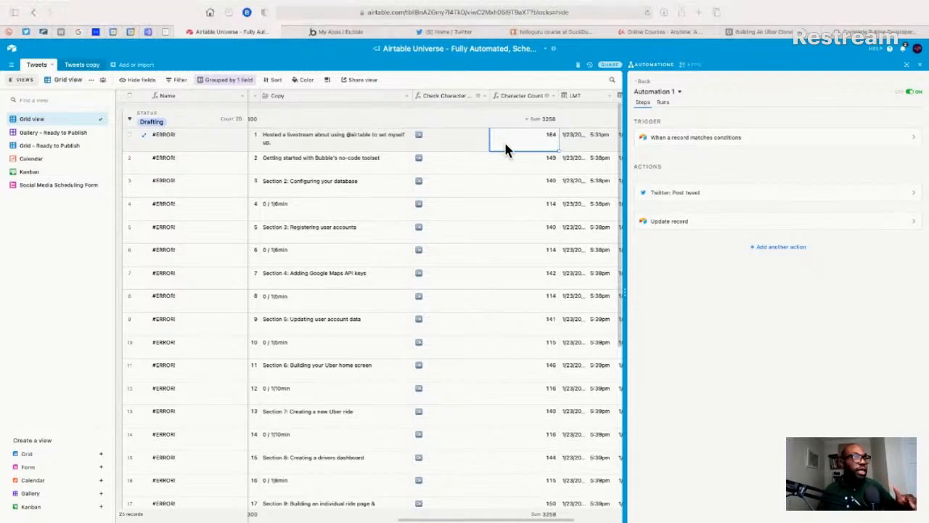
key(Left)
key(Left)
key(Left)
key(Left)
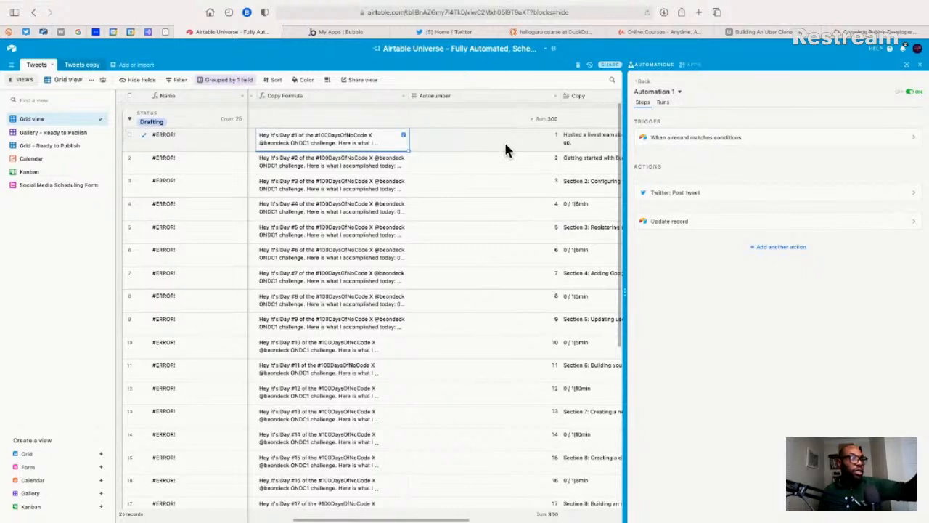
key(Right)
key(Right)
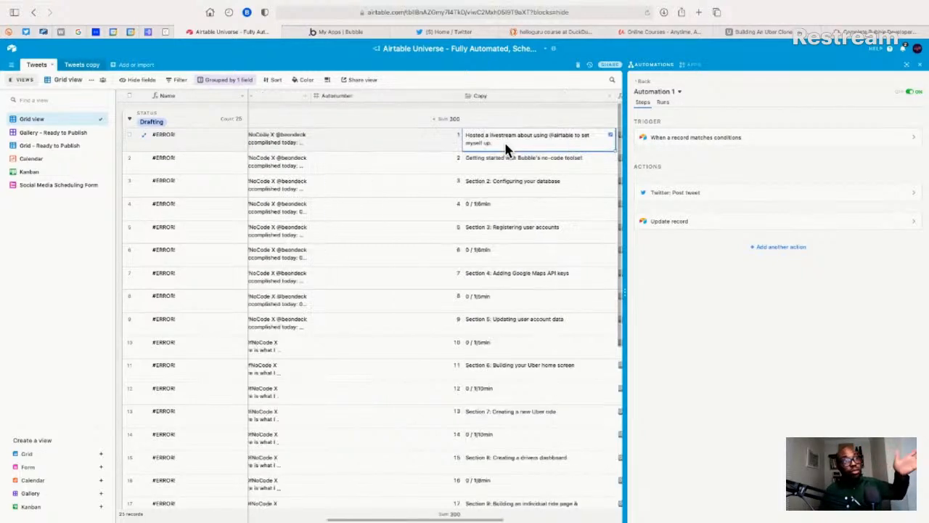
key(Left)
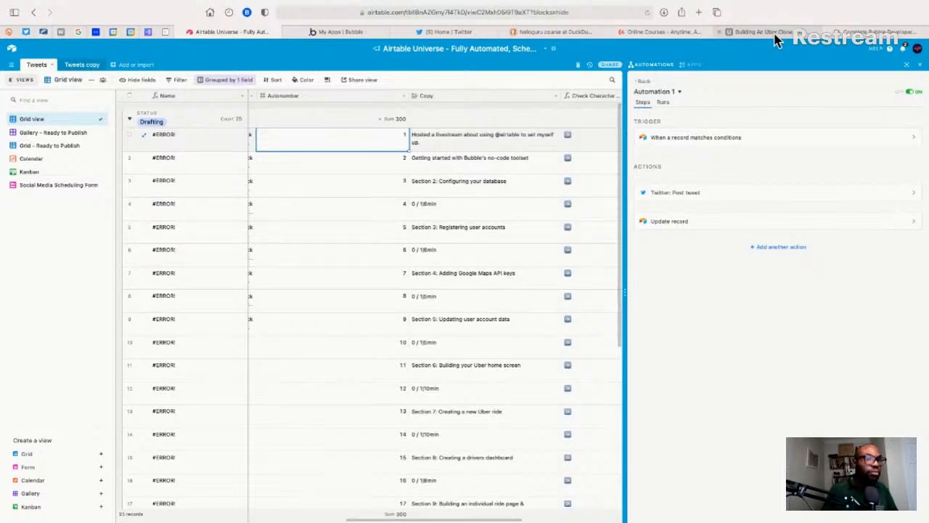
- Try to open the website nutriso.io in a new browser tab
click(687, 48)
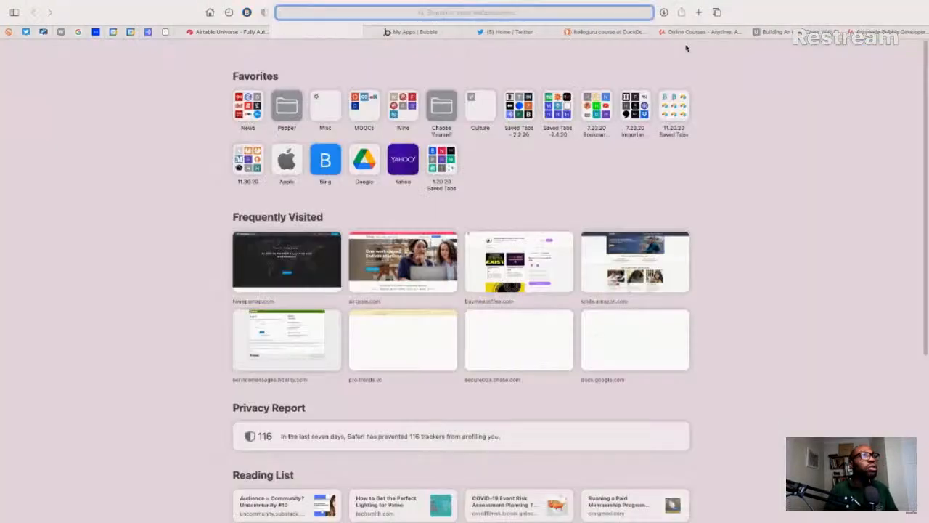
key(super+t)
text(nutr)
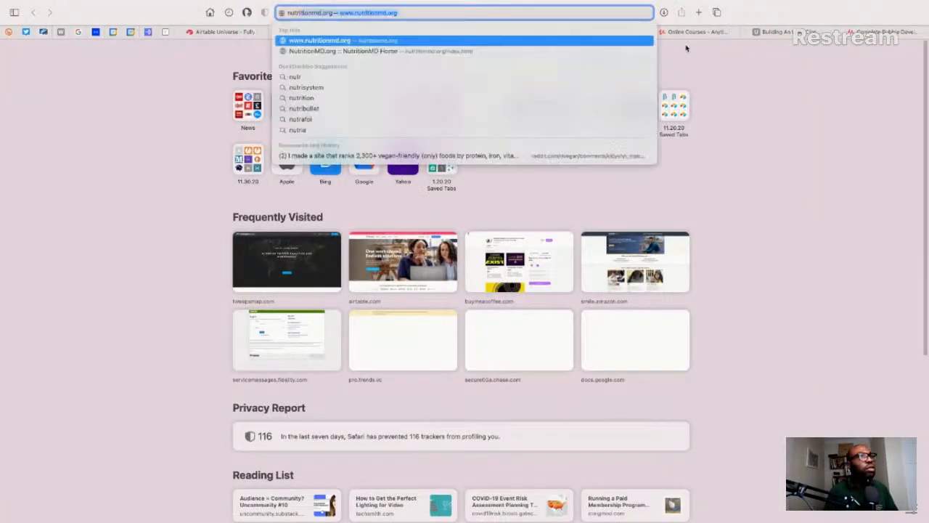
text(itio)
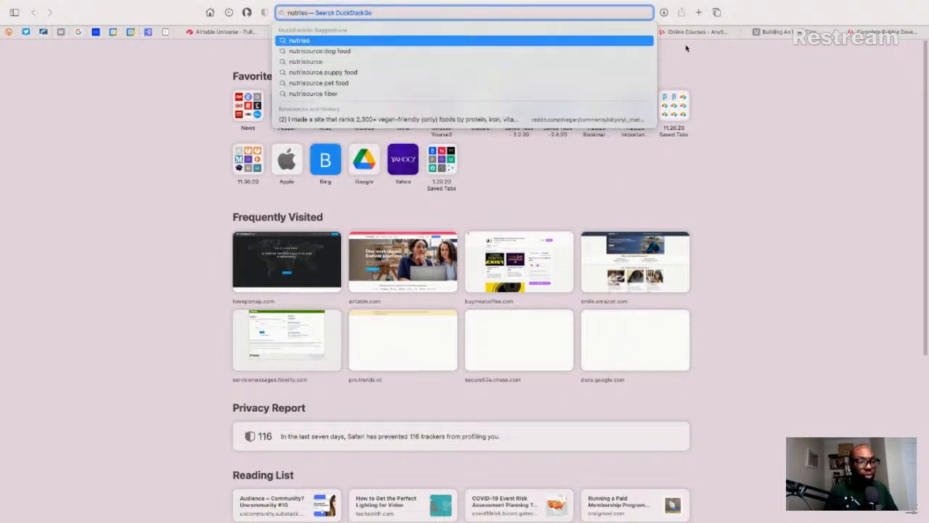
text(.)
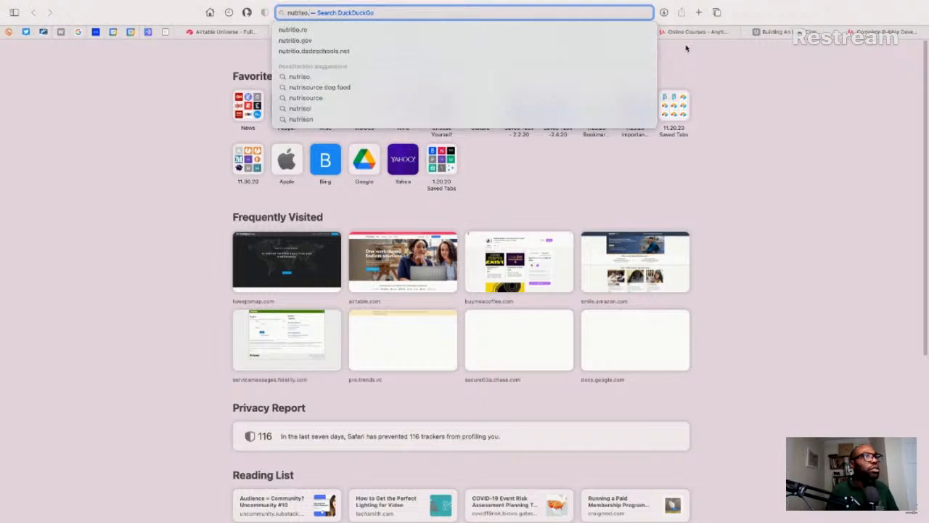
text(io)
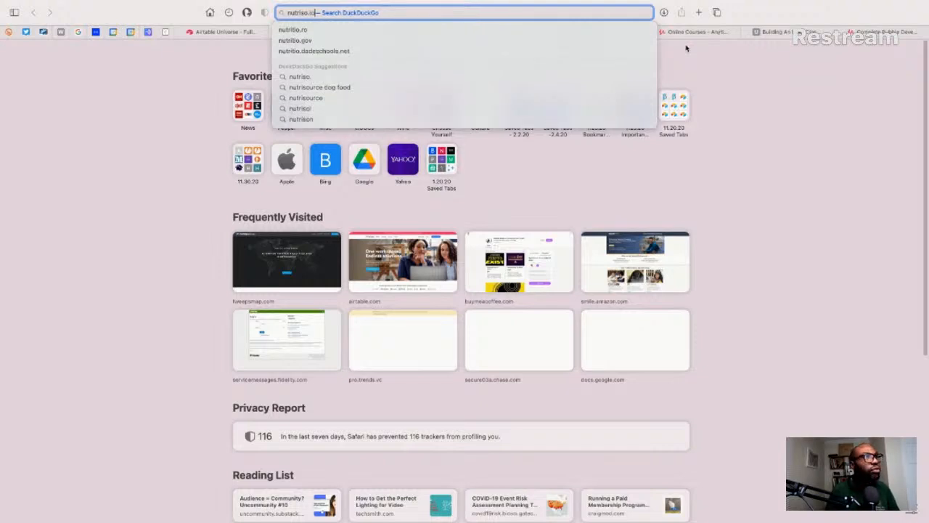
key(Return)
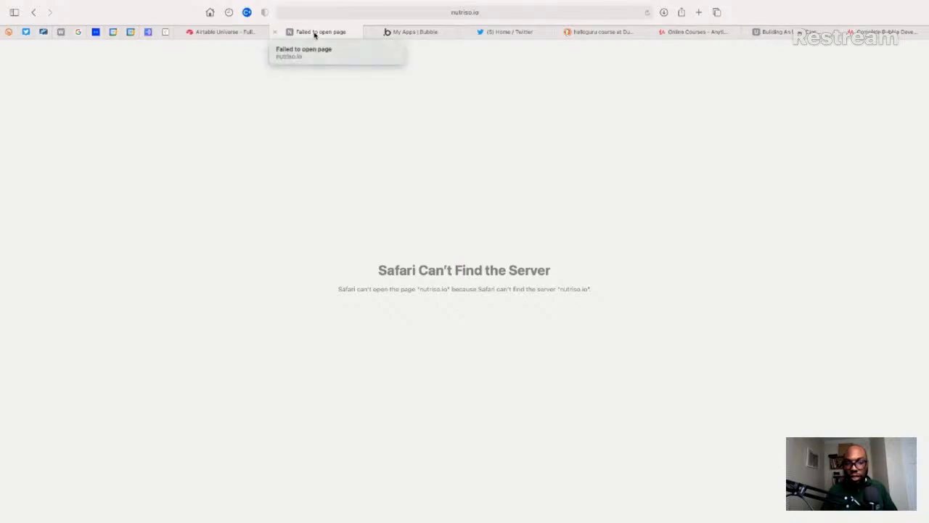
- Change the web address to nutriso.com and load the page
click(487, 14)
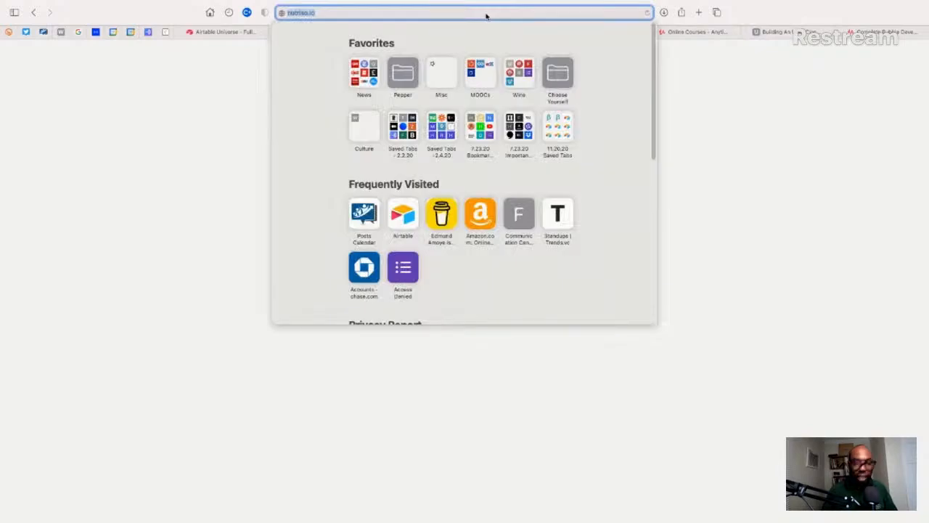
key(Right)
key(BackSpace)
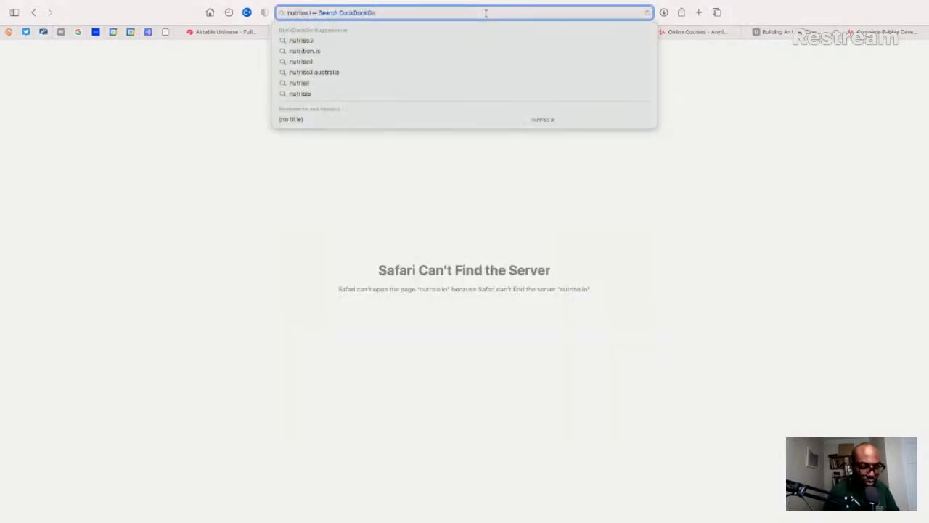
key(BackSpace)
text(com)
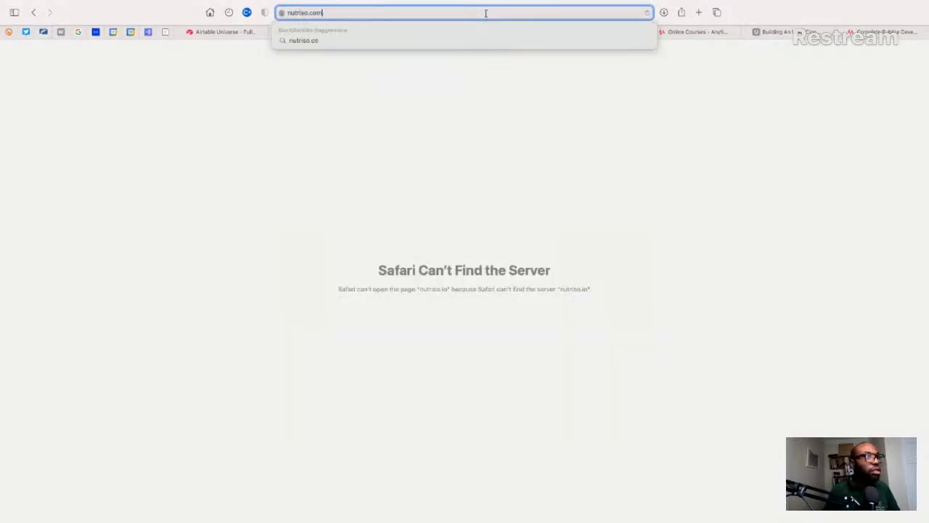
key(Return)
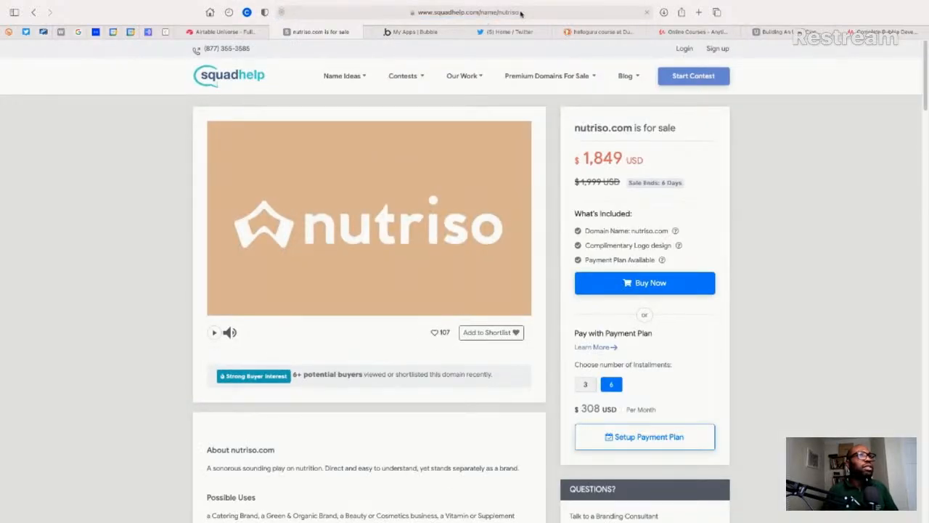
- Try to load nutriso.co in place of the current page
click(520, 12)
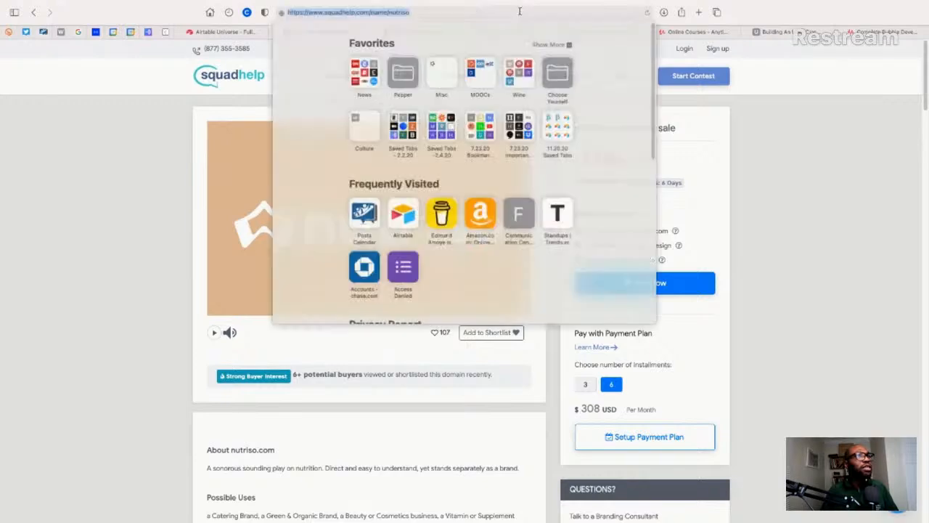
key(BackSpace)
text(nutris)
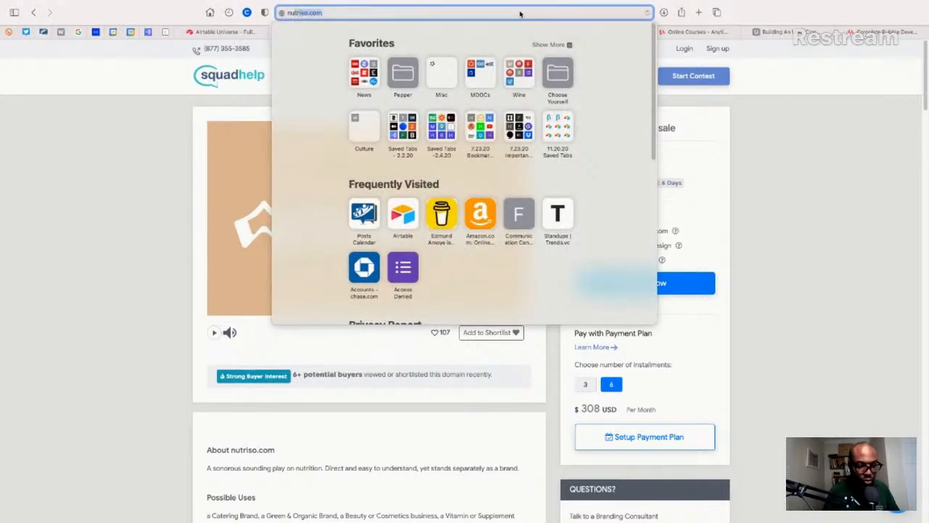
text(o)
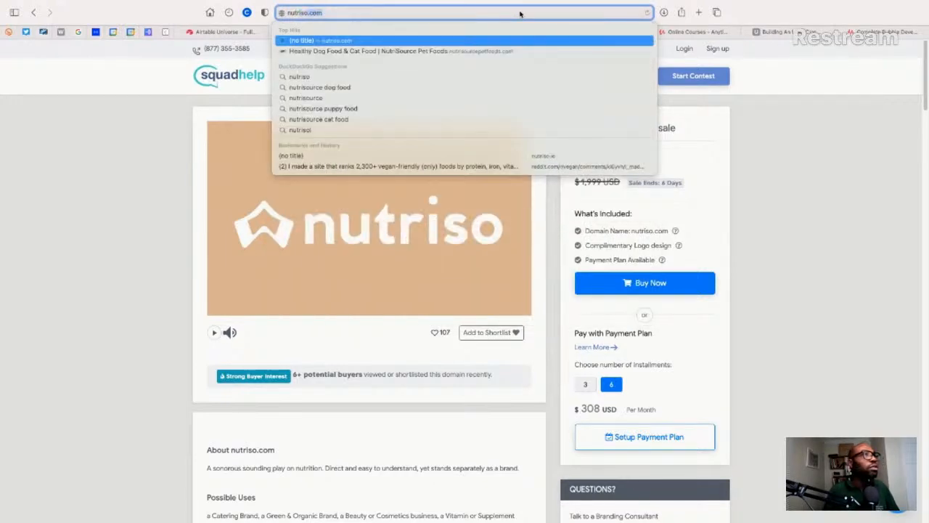
text(.co)
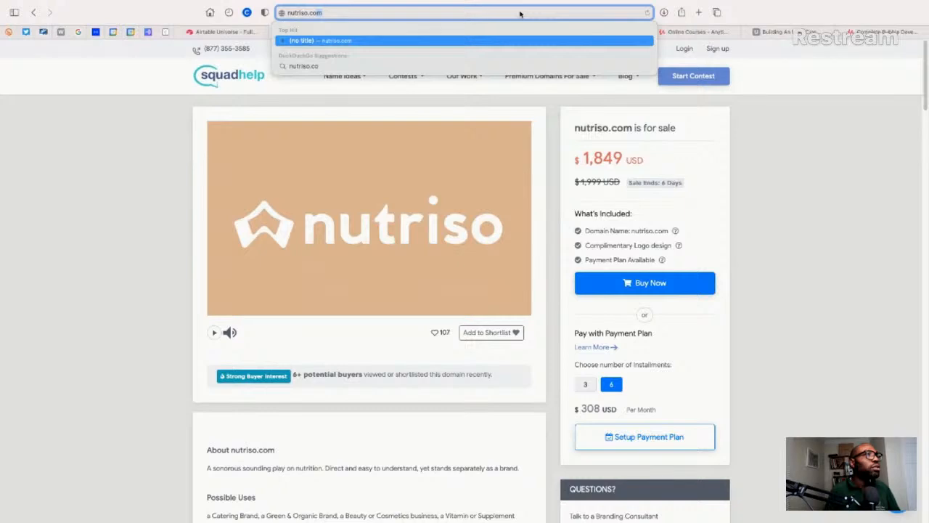
key(Return)
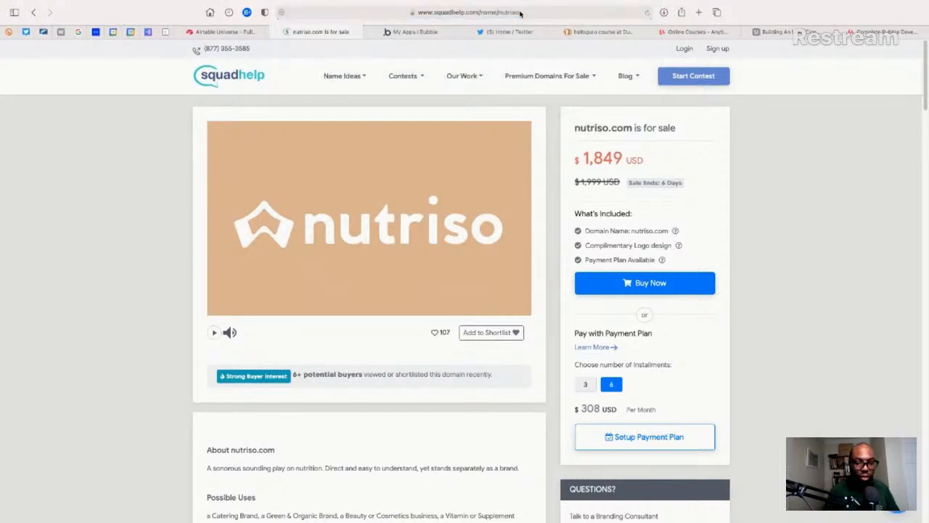
- Search the web for "nutriso vegan", look over the results, and close the search tab
click(520, 12)
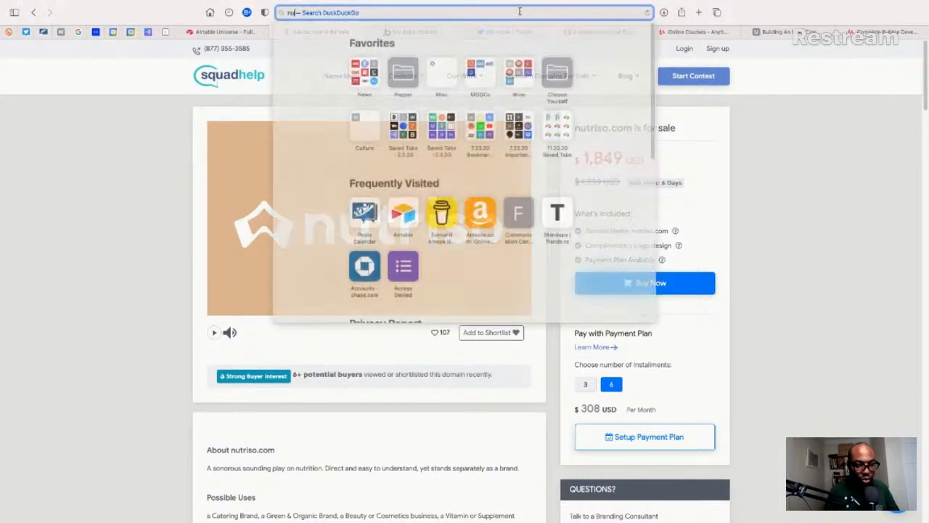
text(nutriso vegan)
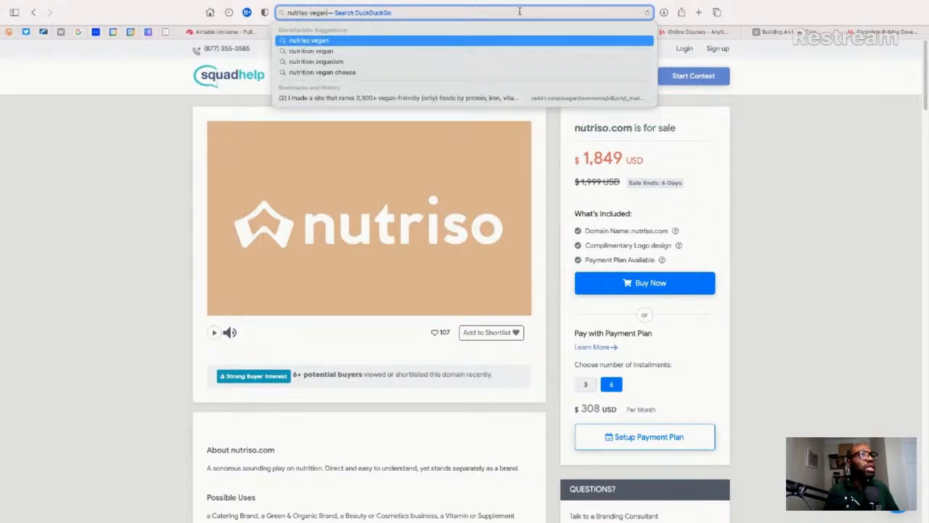
key(super+Return)
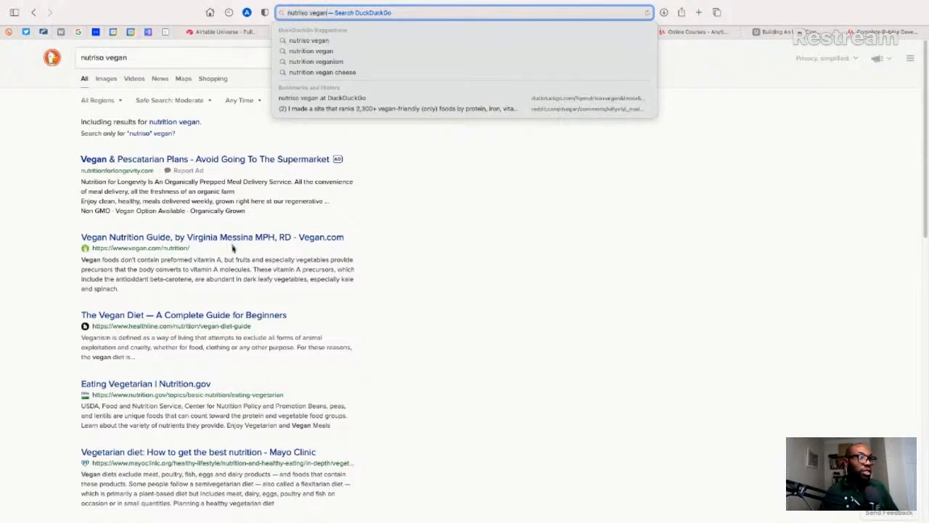
click(390, 218)
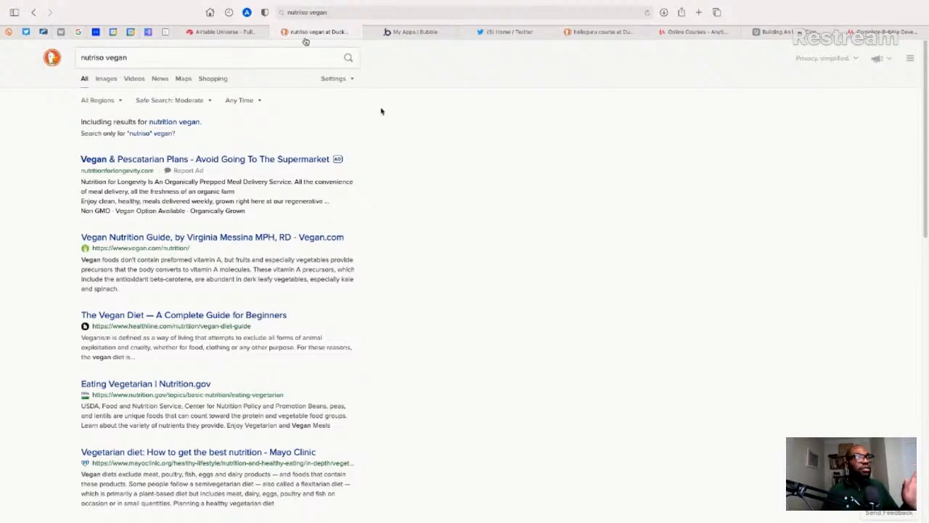
click(273, 31)
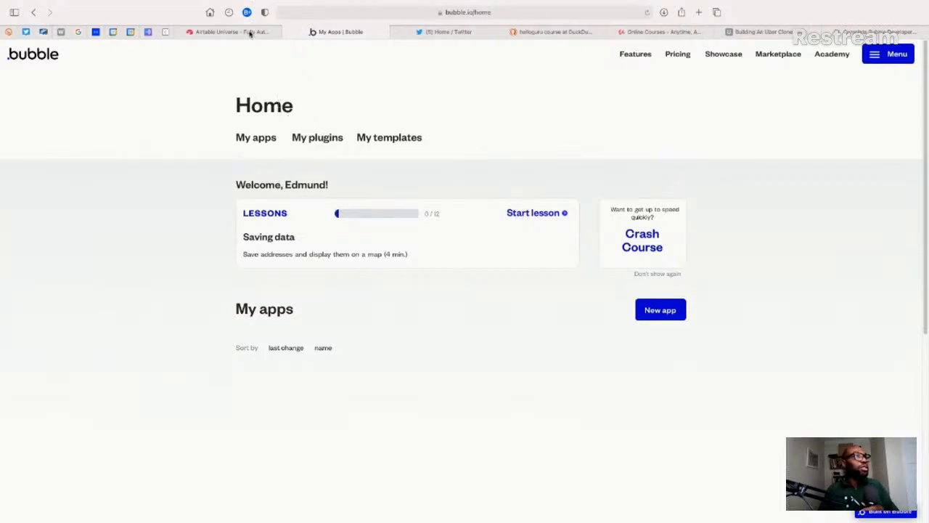
- Return to the Airtable base and review the Copy entries in the Tweets grid down to the empty last record
click(250, 33)
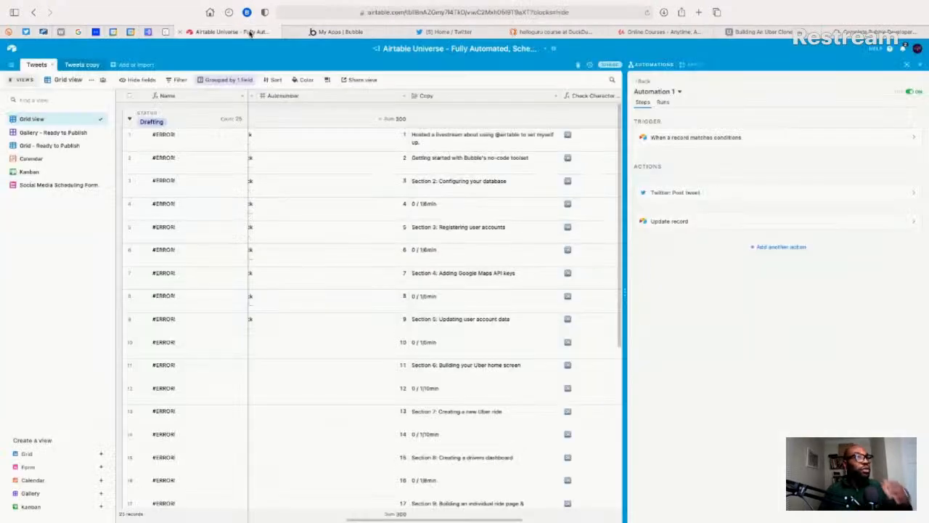
click(314, 158)
key(Down)
key(Down)
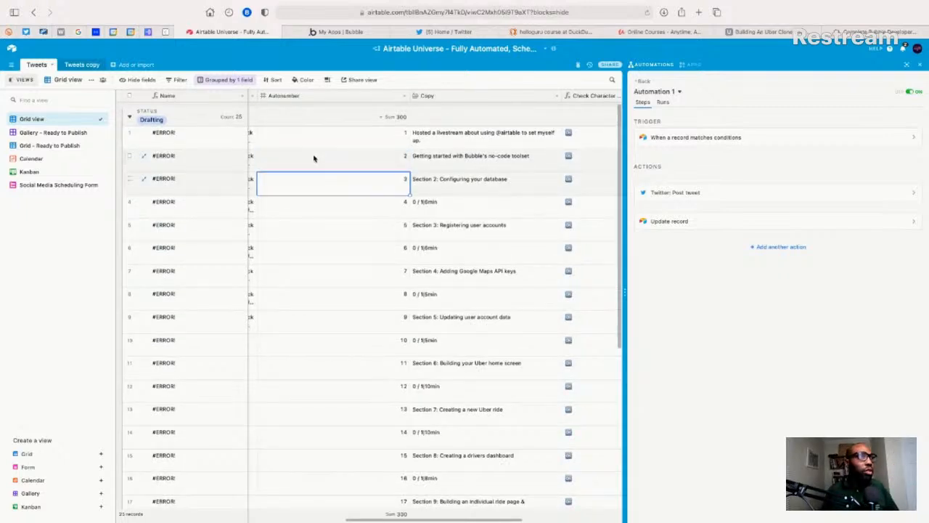
key(Right)
key(Down)
key(Down)
key(Down)
key(Down)
key(Down)
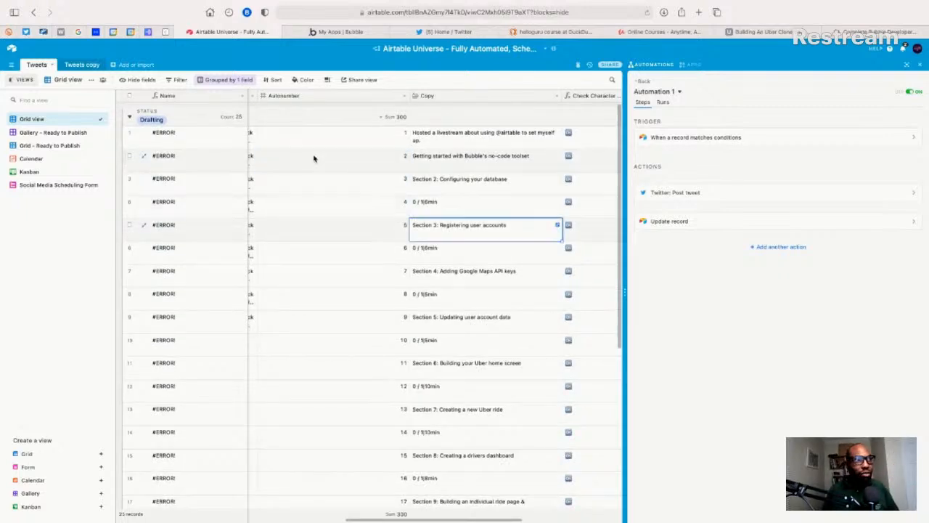
key(Down)
key(Down)
key(Down)
key(Down)
key(Down)
key(Down)
key(Down)
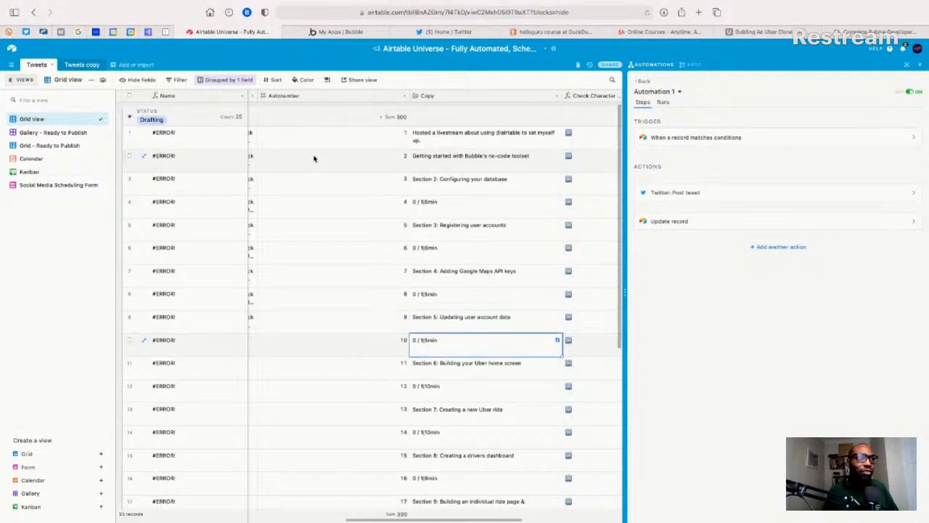
key(Down)
key(Down)
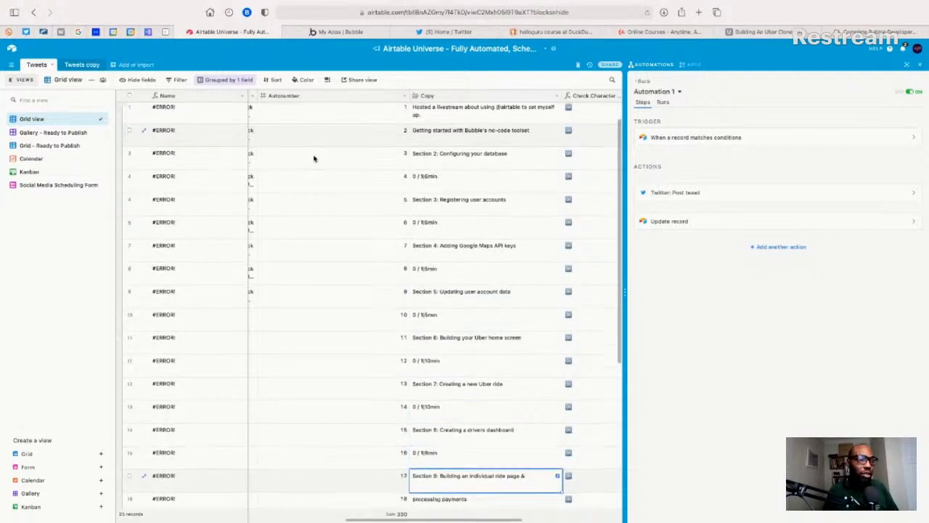
key(Up)
key(Up)
key(Up)
key(Up)
key(Up)
key(Up)
key(Up)
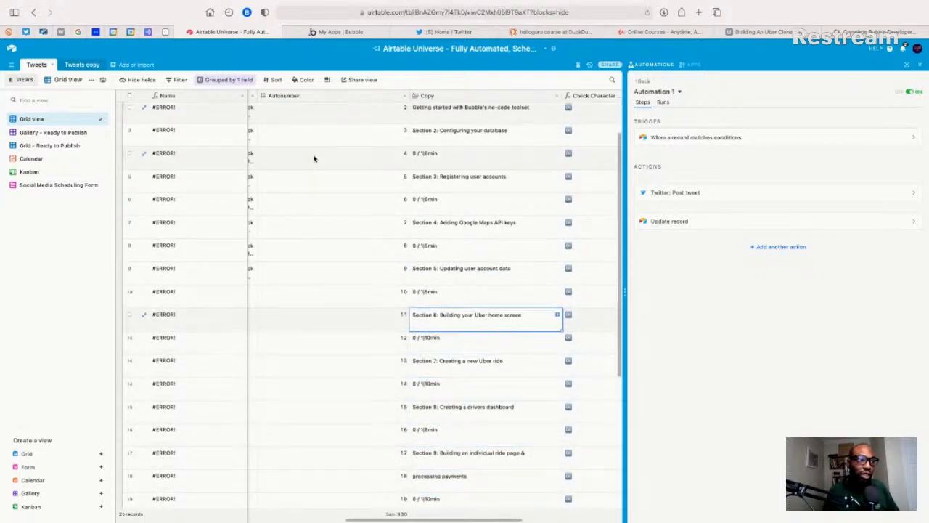
key(Down)
key(Down)
key(Down)
key(Down)
key(Down)
key(Down)
key(Down)
key(Down)
key(Down)
key(Down)
key(Down)
key(Down)
key(Down)
key(Down)
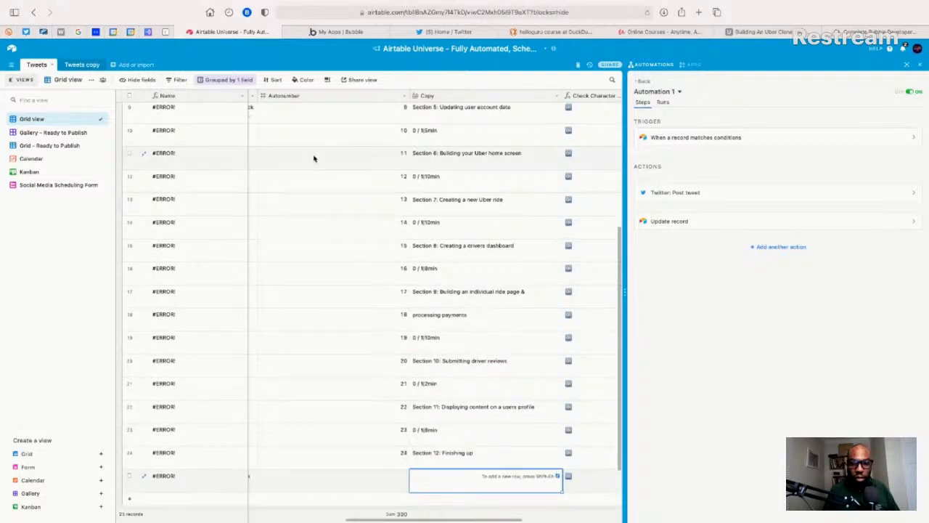
key(Up)
key(Down)
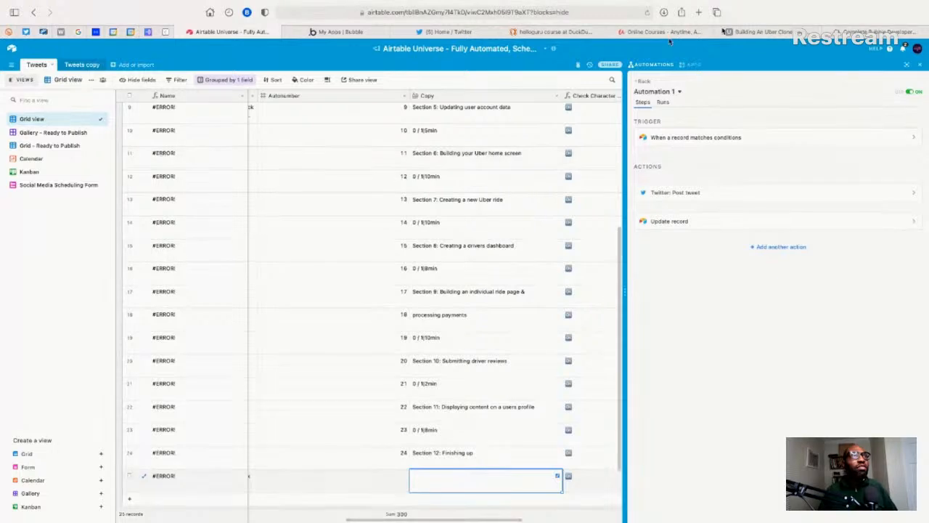
- Switch to the Udemy Uber clone course, collapse Section 1 and expand Section 2 to view its lecture
click(750, 32)
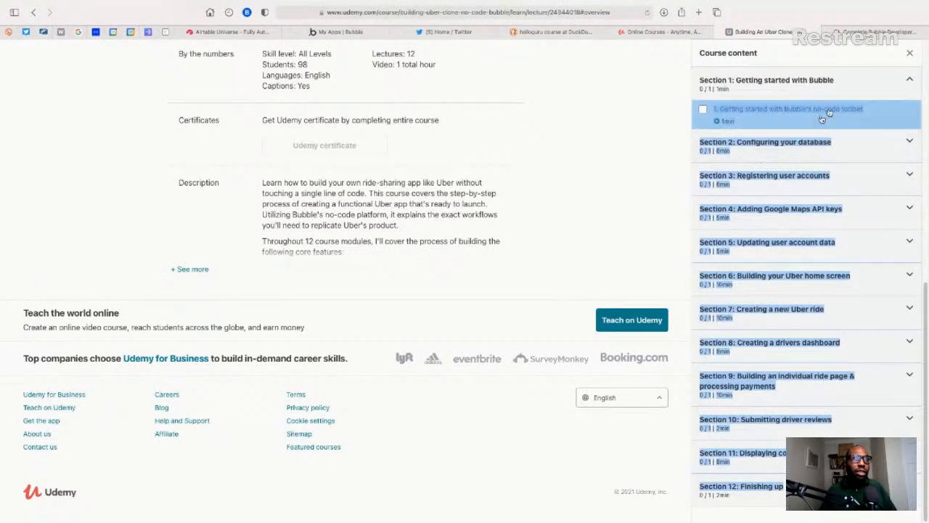
click(911, 81)
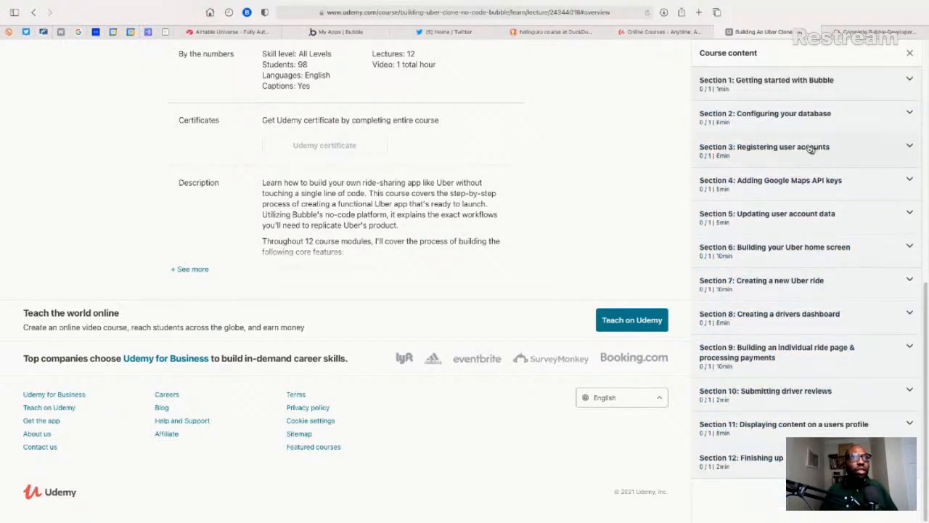
click(912, 81)
click(911, 81)
click(906, 120)
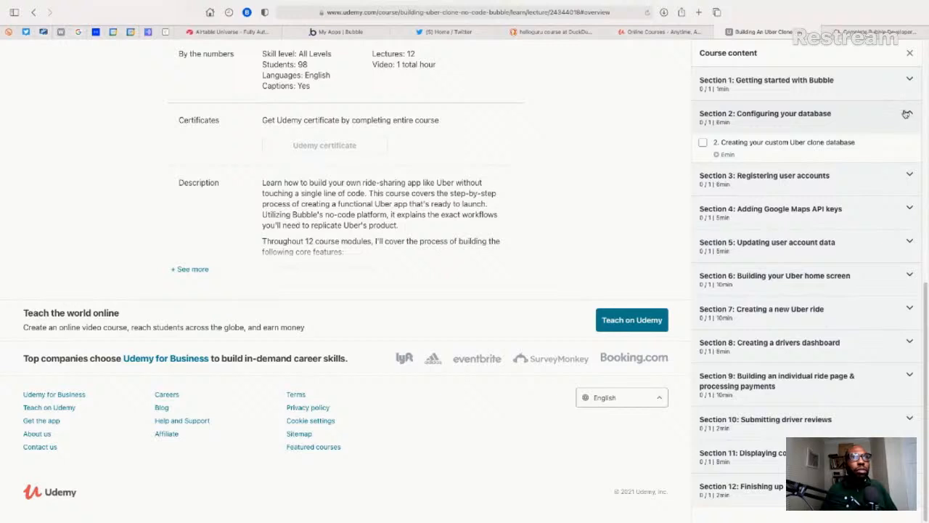
- Collapse Section 2 of the Uber clone course and check the lectures inside Sections 3 to 6, collapsing each again
click(907, 115)
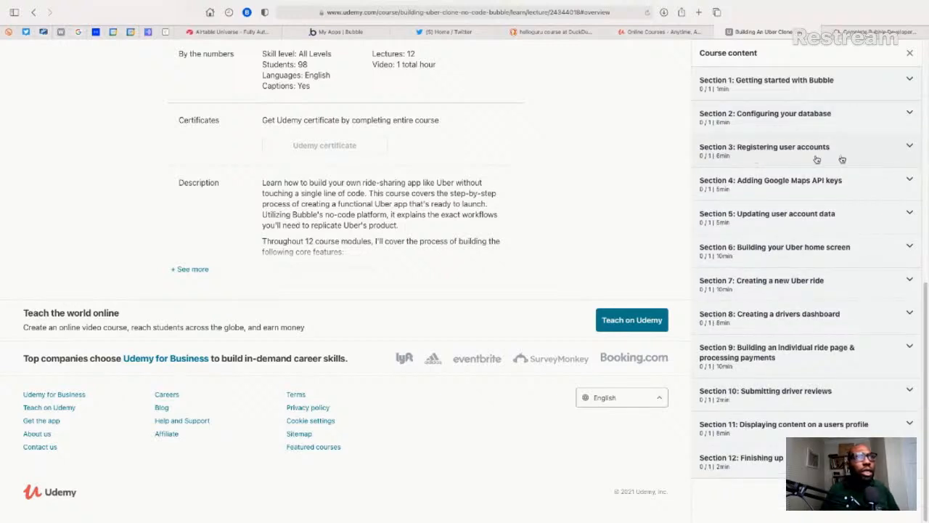
click(909, 148)
click(909, 148)
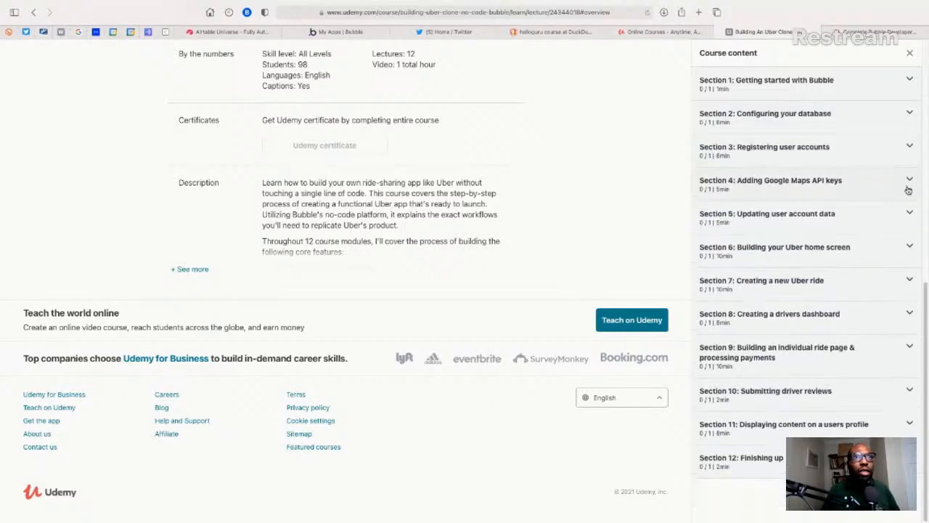
click(908, 187)
click(908, 188)
click(908, 215)
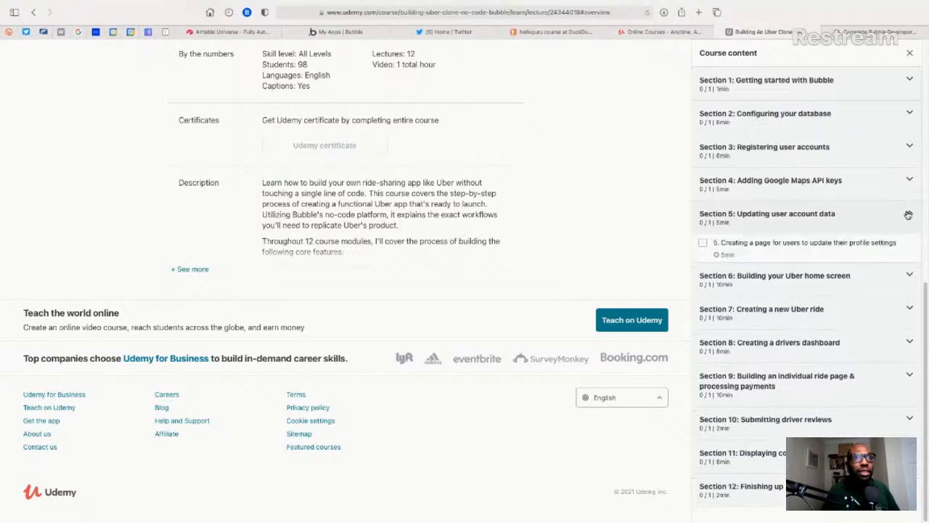
click(907, 218)
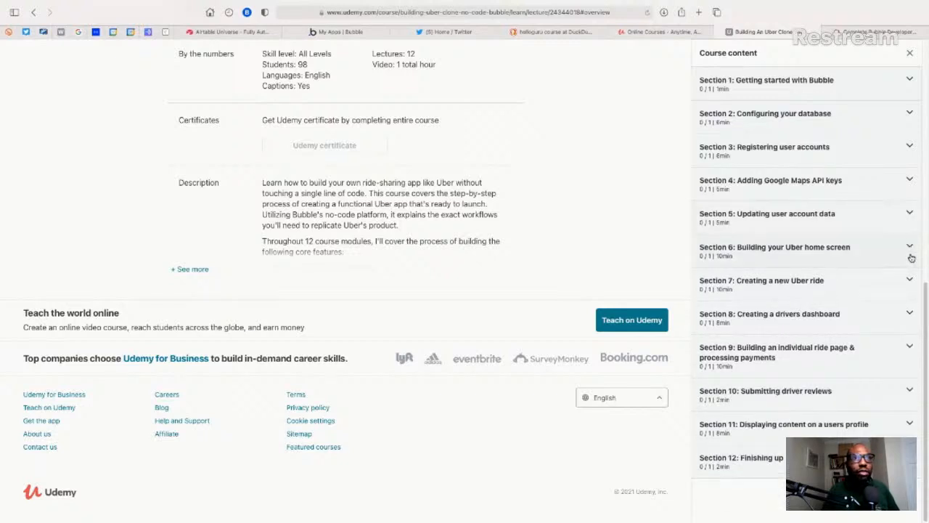
click(909, 243)
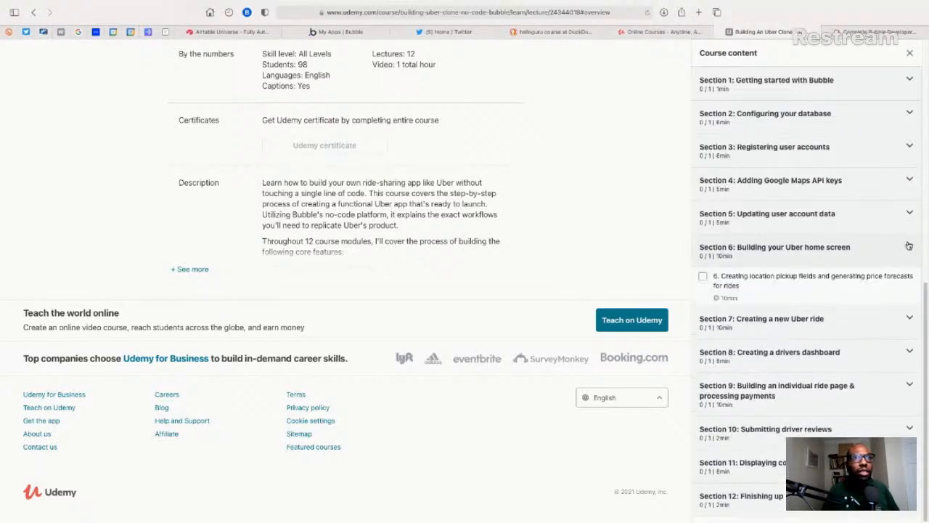
click(911, 218)
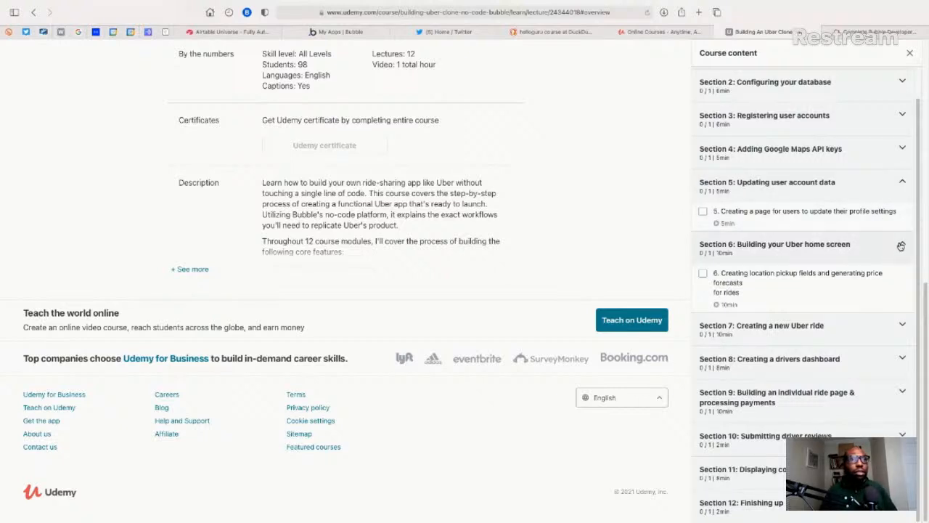
click(900, 246)
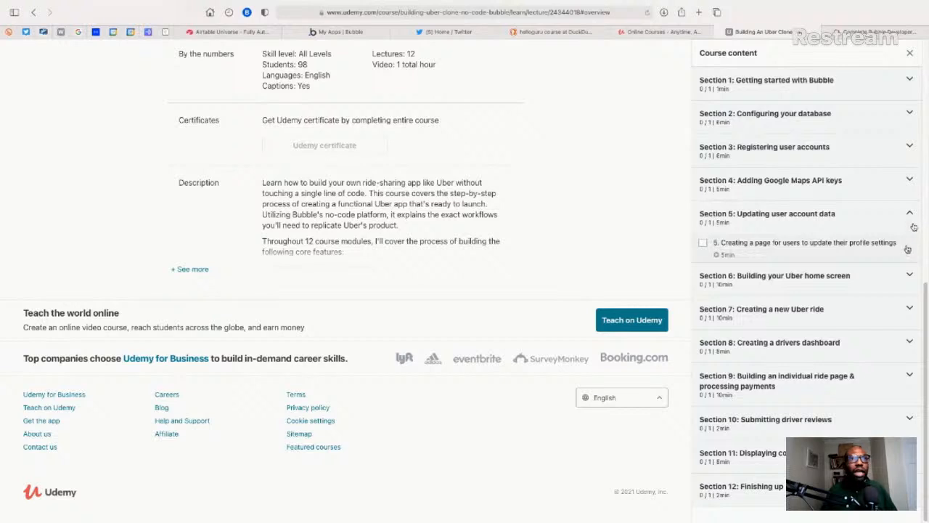
click(909, 221)
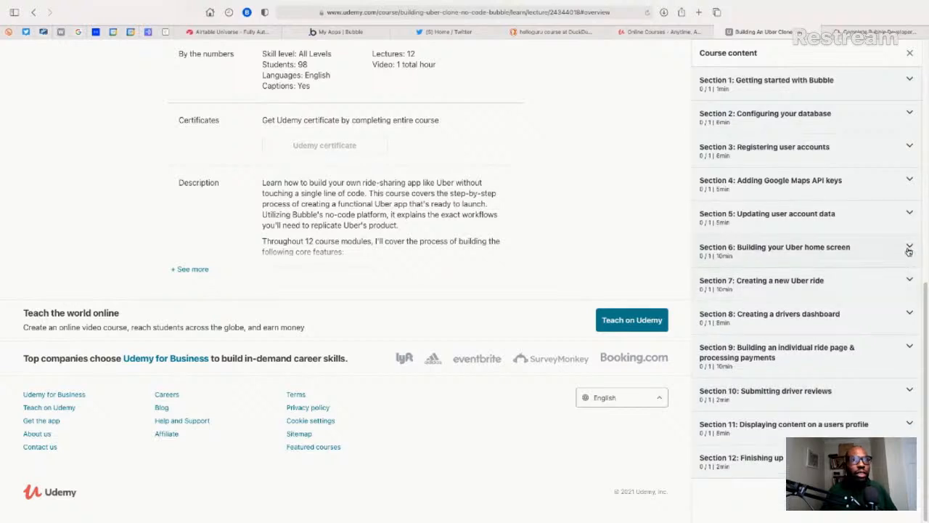
- Check the lectures inside Sections 7 to 12 of the course one by one, and return to the course's main view
click(909, 282)
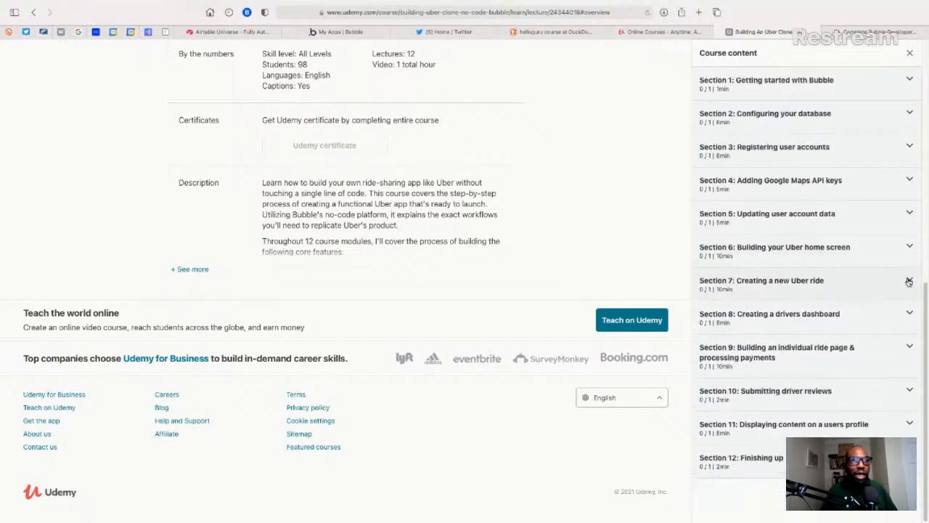
click(909, 282)
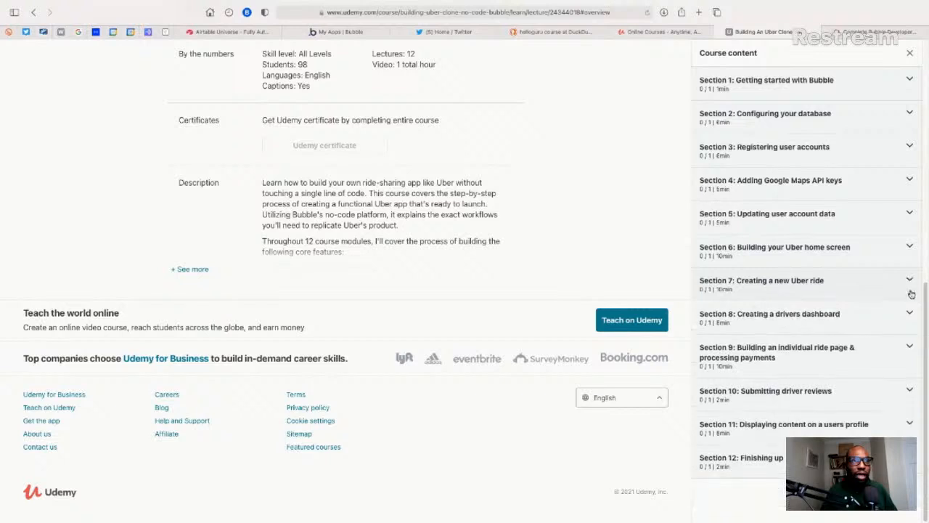
click(910, 317)
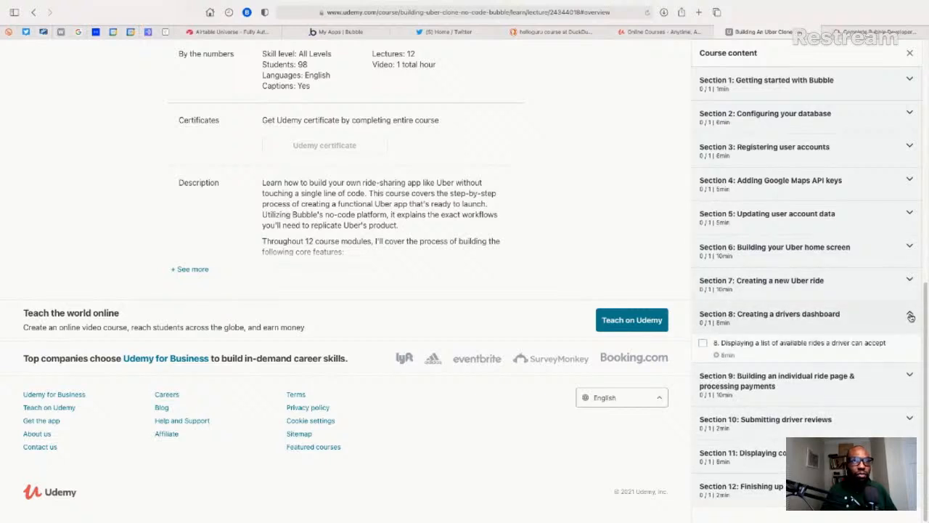
click(910, 317)
click(909, 352)
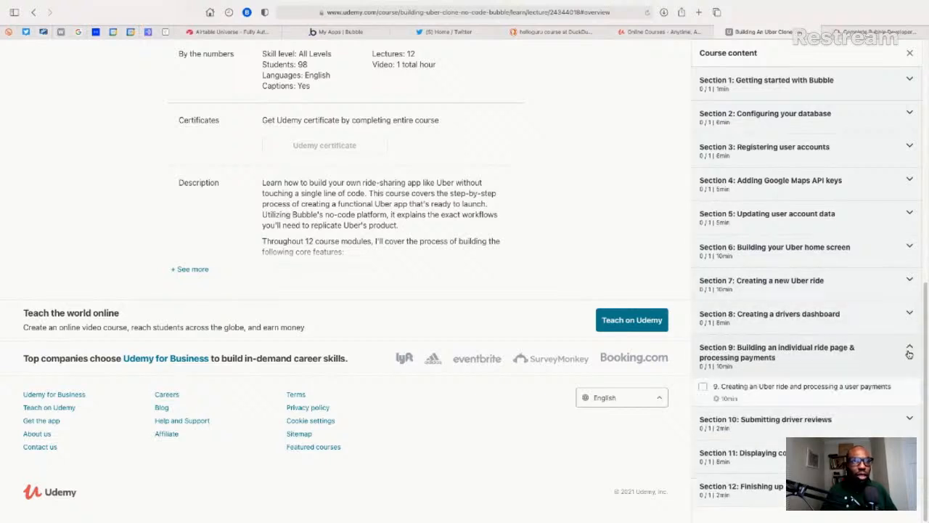
click(909, 353)
click(911, 391)
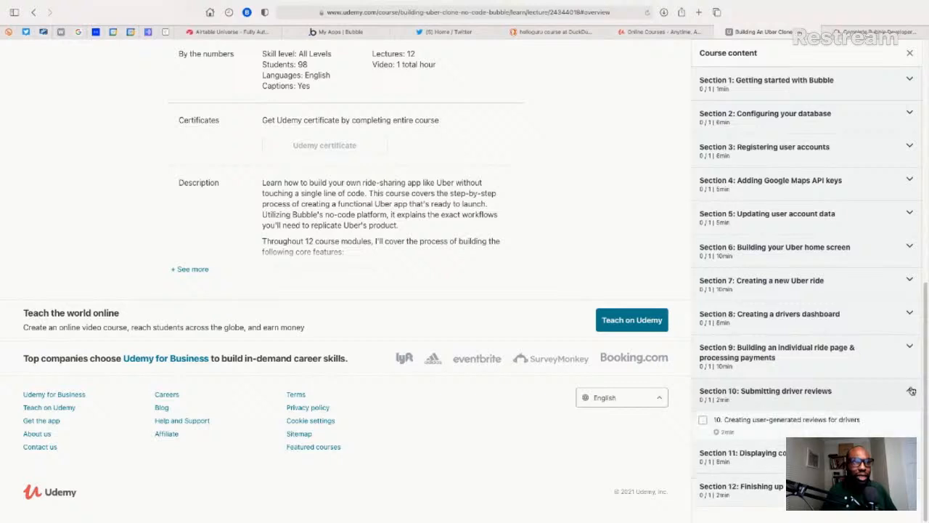
click(911, 390)
click(912, 423)
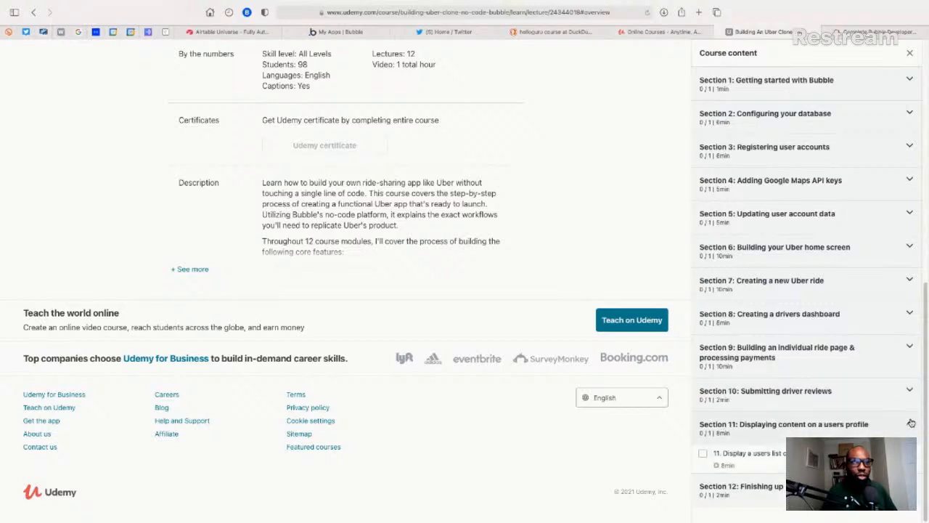
click(911, 424)
click(910, 457)
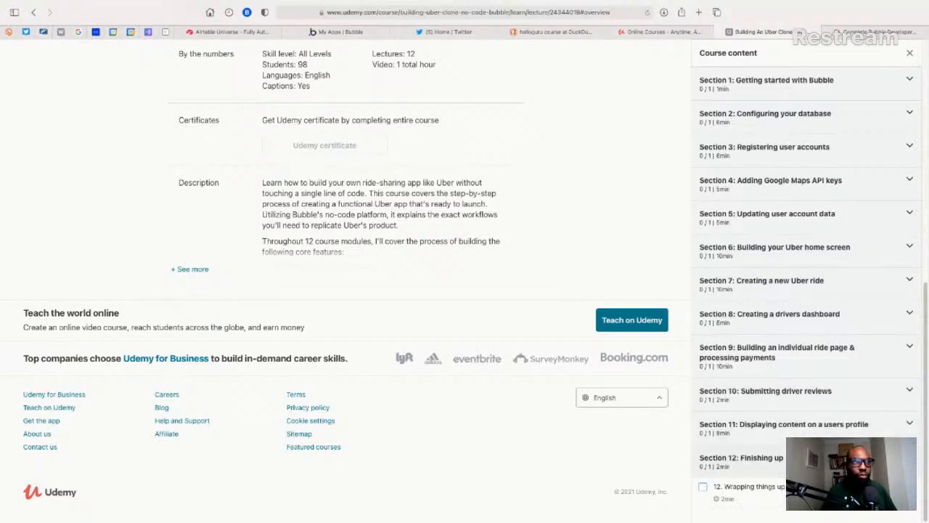
scroll(791, 307, up, 10)
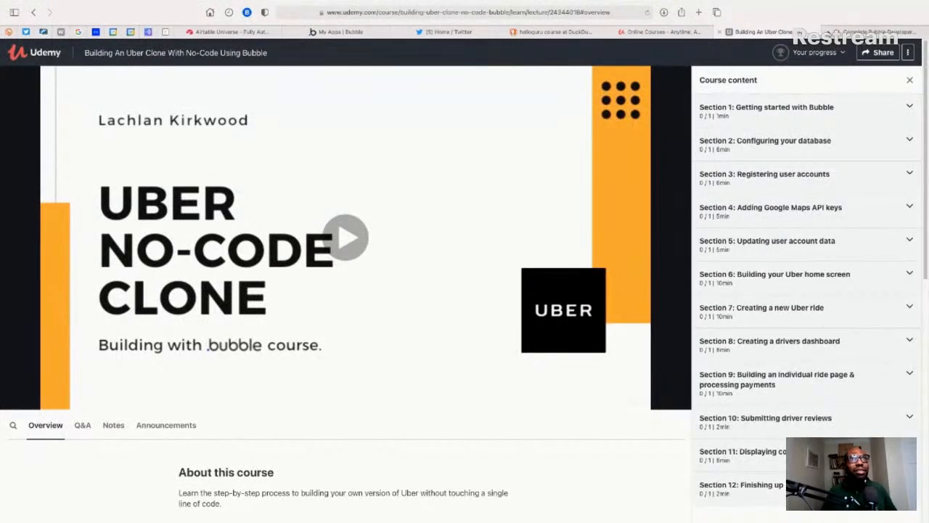
- Switch to the Complete Bubble Developer Course, answer the familiarity question with "Some familiarity or related knowledge", and dismiss the getting-started questionnaire
click(862, 32)
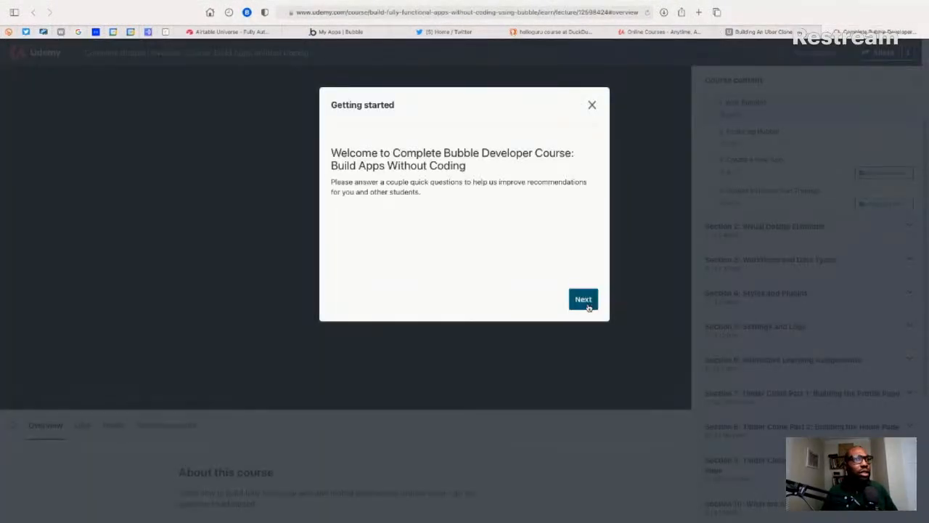
click(585, 302)
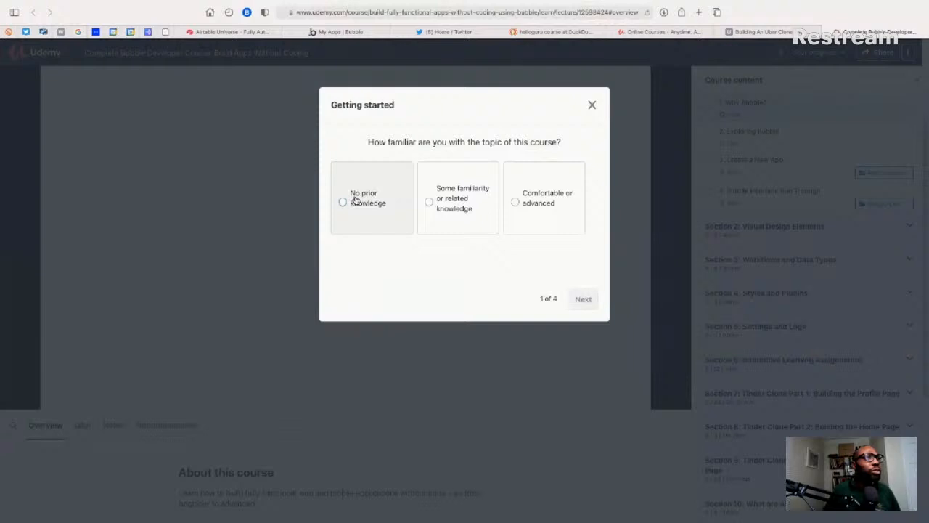
click(429, 204)
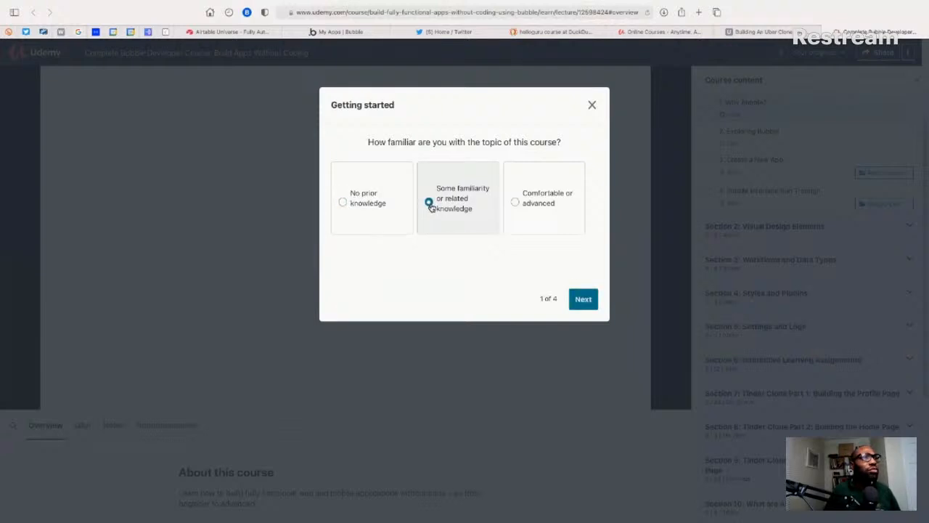
click(585, 301)
click(591, 105)
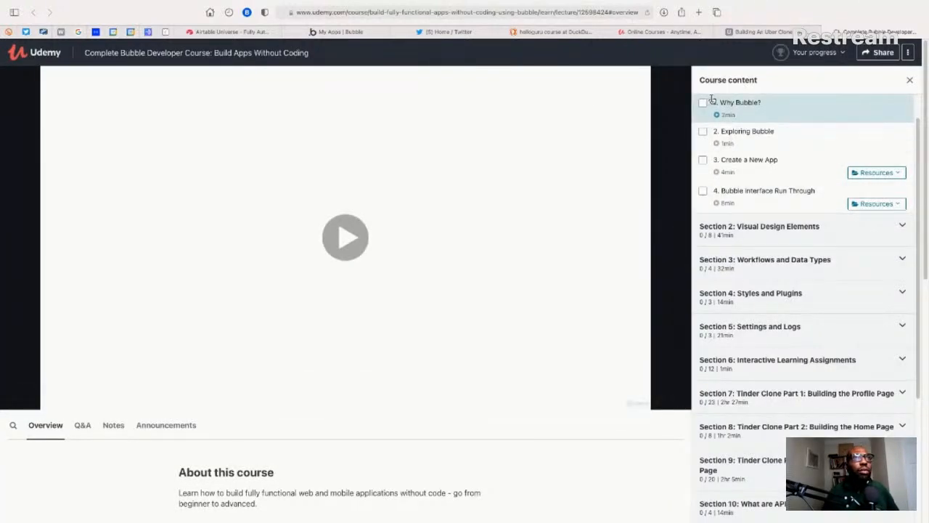
drag(710, 101, 770, 191)
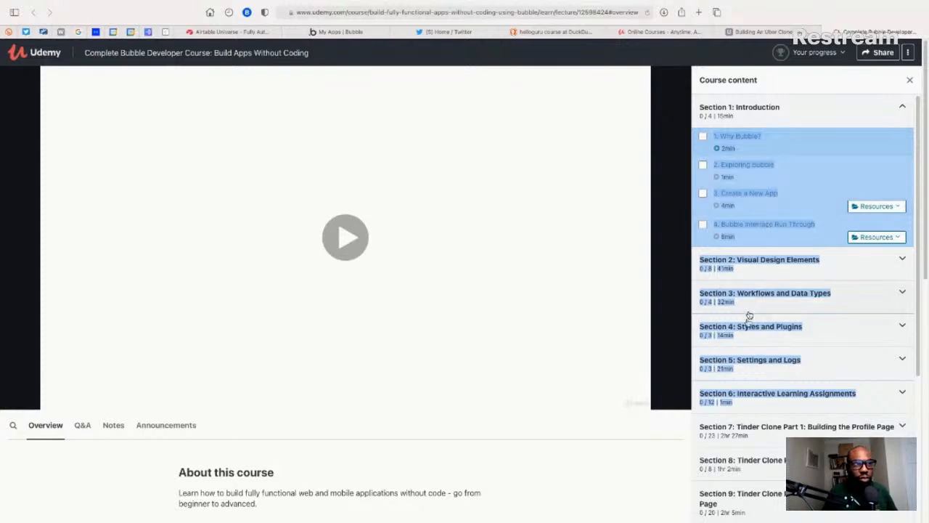
scroll(749, 318, down, 2)
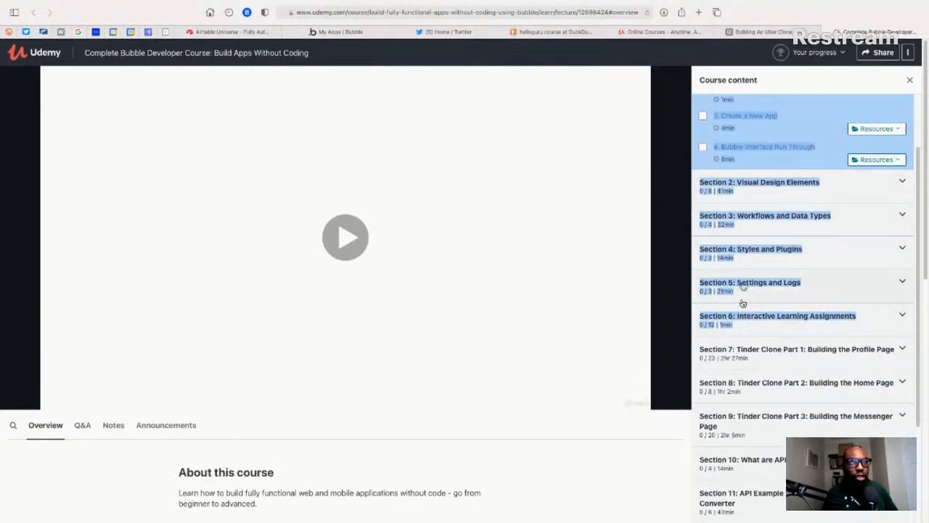
scroll(752, 197, up, 1)
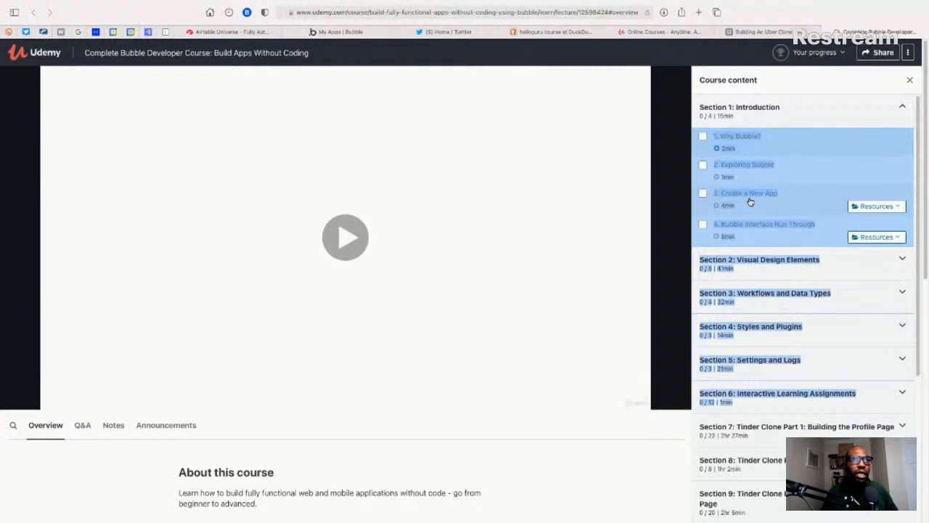
click(797, 116)
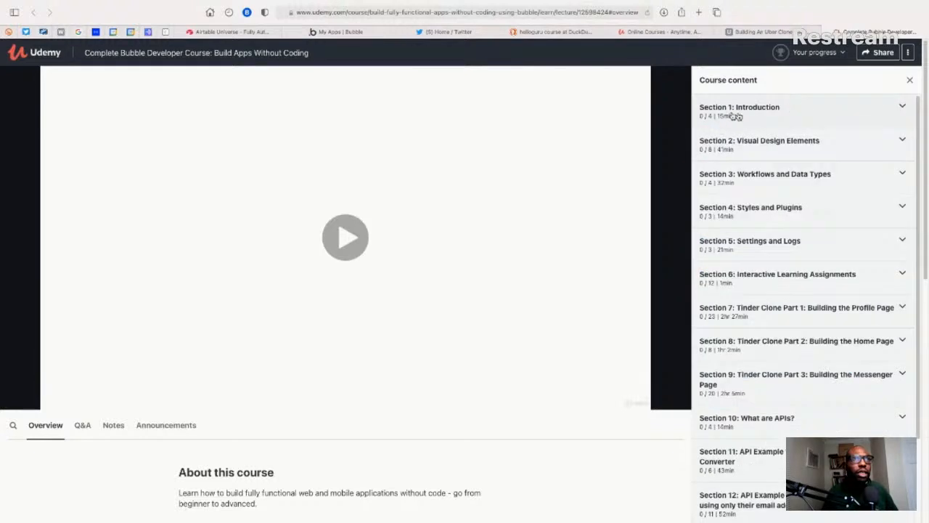
click(799, 111)
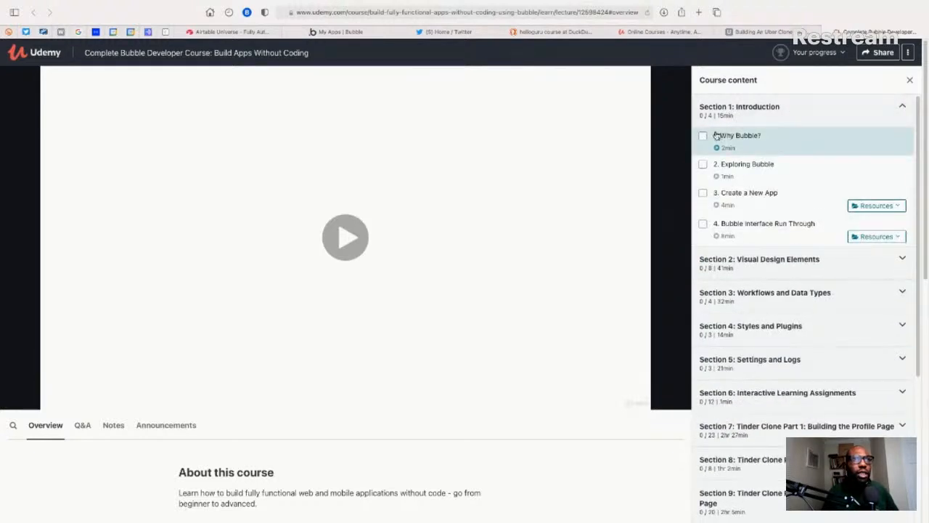
- Copy the four Section 1 lectures and paste them into Airtable's Copy field from empty record 25, expanding the group to fit all cells
drag(741, 205, 744, 233)
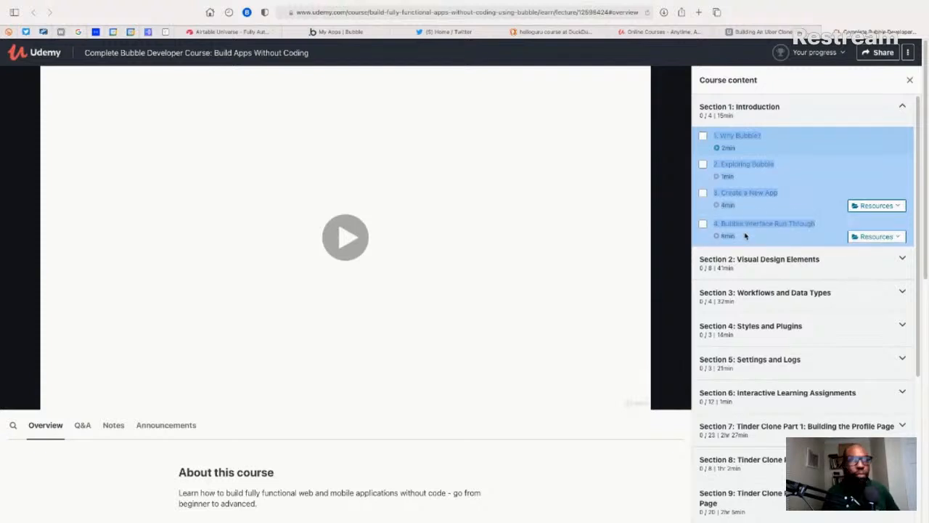
click(250, 34)
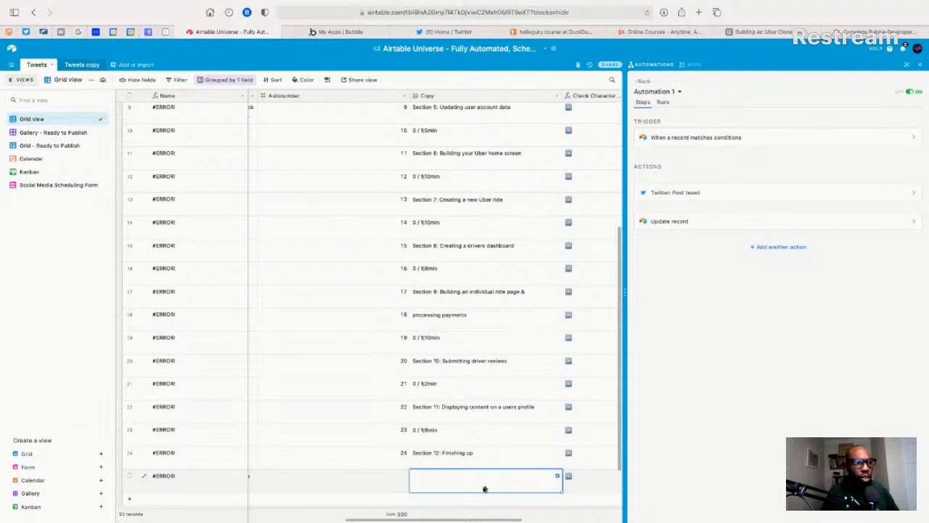
click(447, 498)
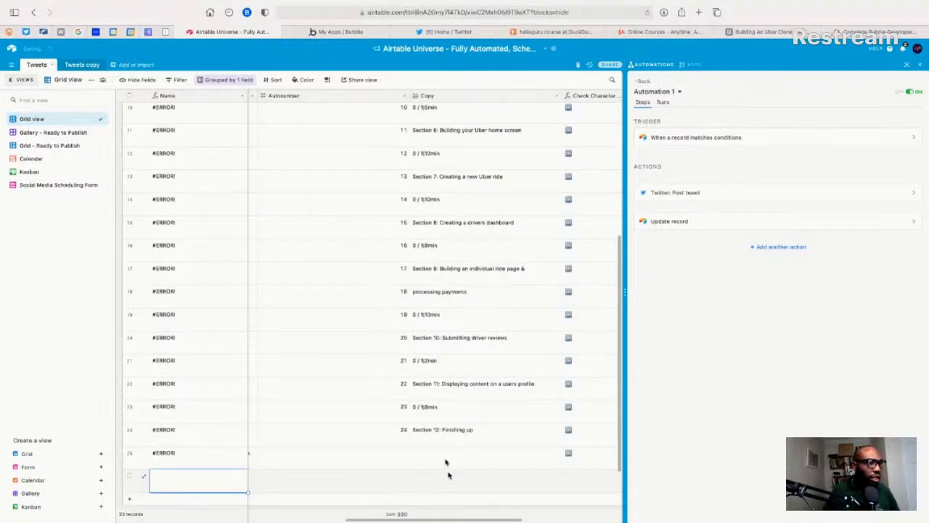
click(447, 477)
click(440, 456)
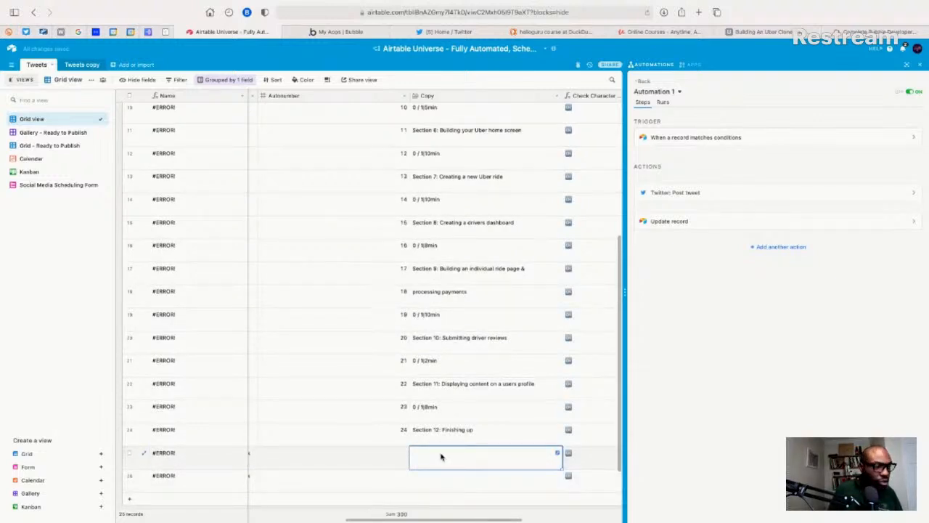
key(super+v)
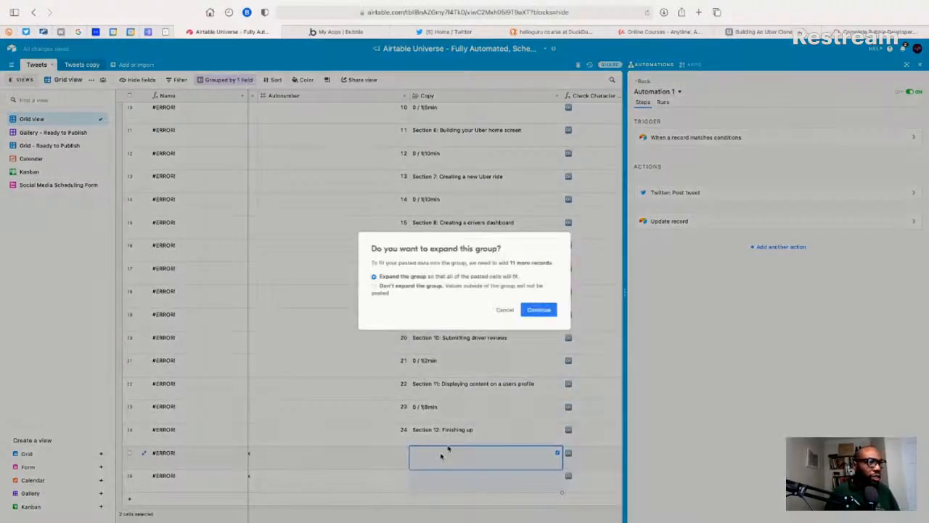
click(537, 310)
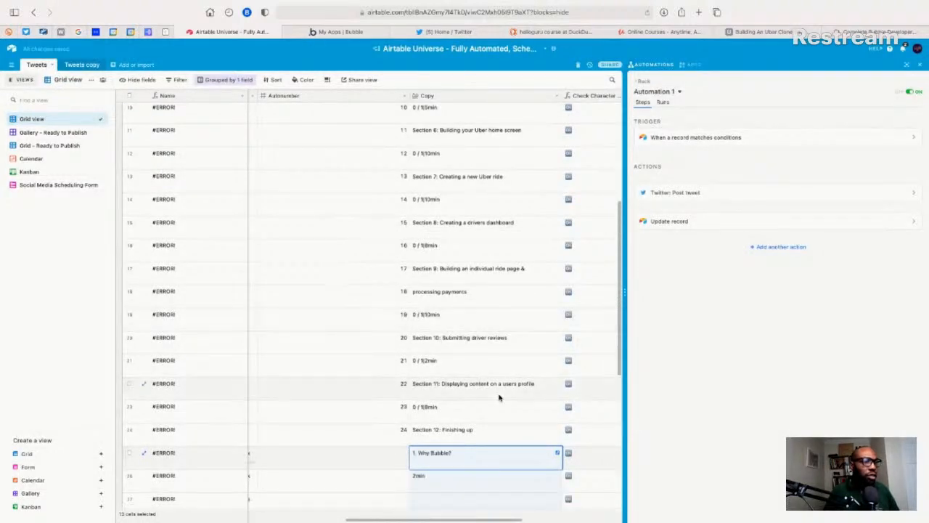
- Add an empty record below the pasted lectures in the Tweets grid and select its Copy cell
scroll(499, 397, down, 3)
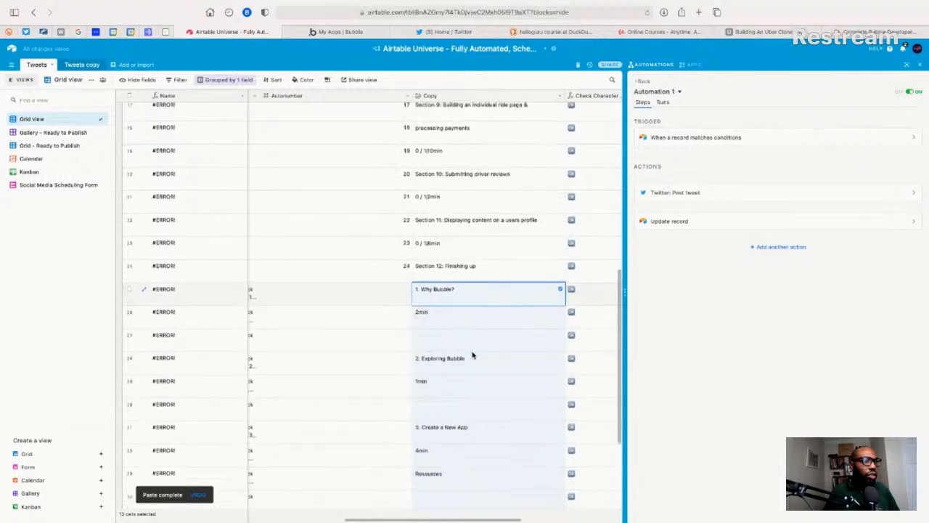
scroll(453, 440, down, 5)
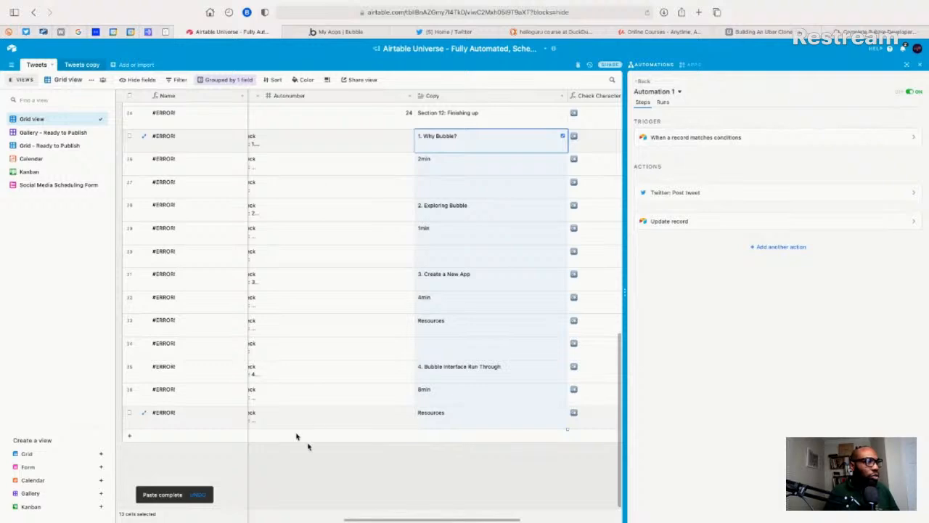
click(129, 436)
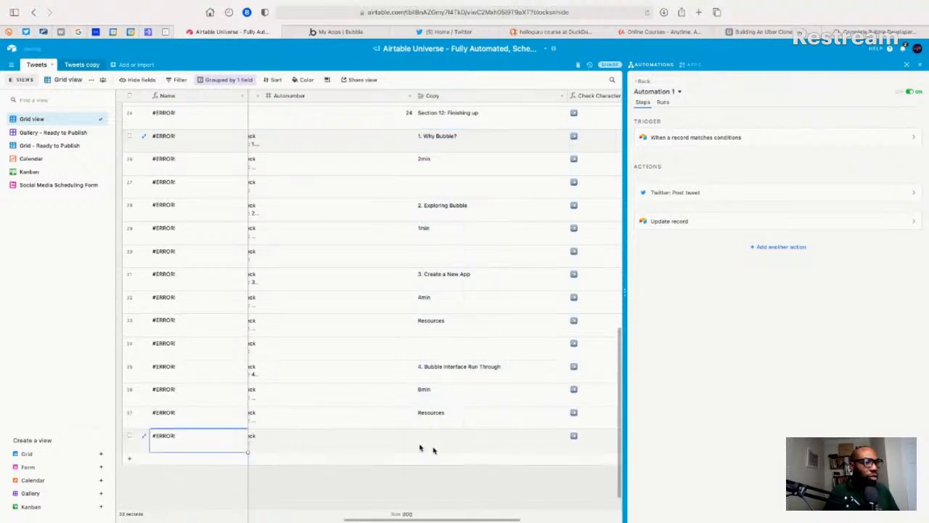
click(435, 446)
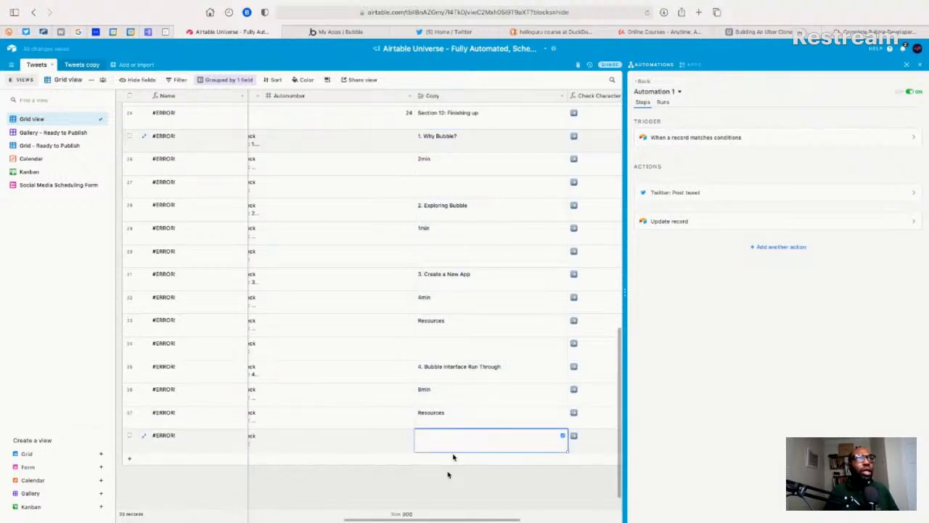
- Switch to the Complete Bubble Developer Course on Udemy and copy all lectures and quizzes of Section 2: Visual Design Elements
click(841, 36)
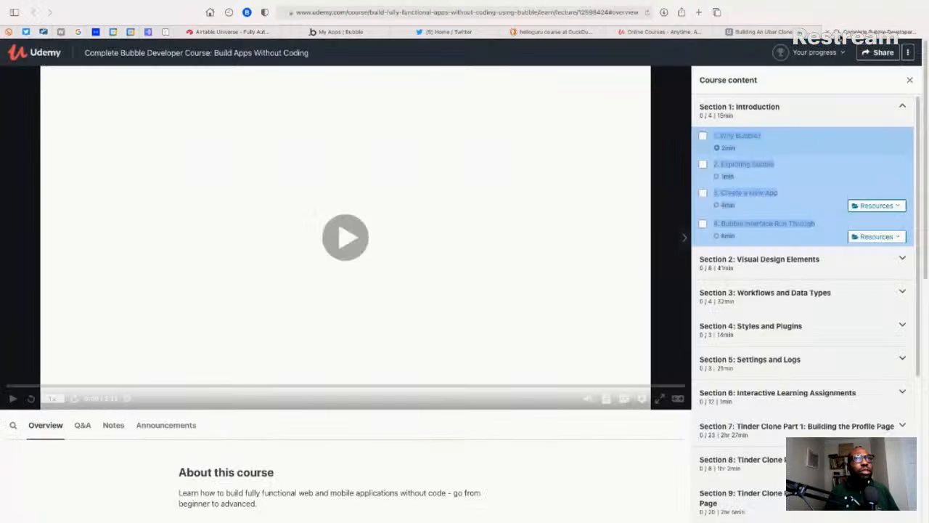
click(801, 268)
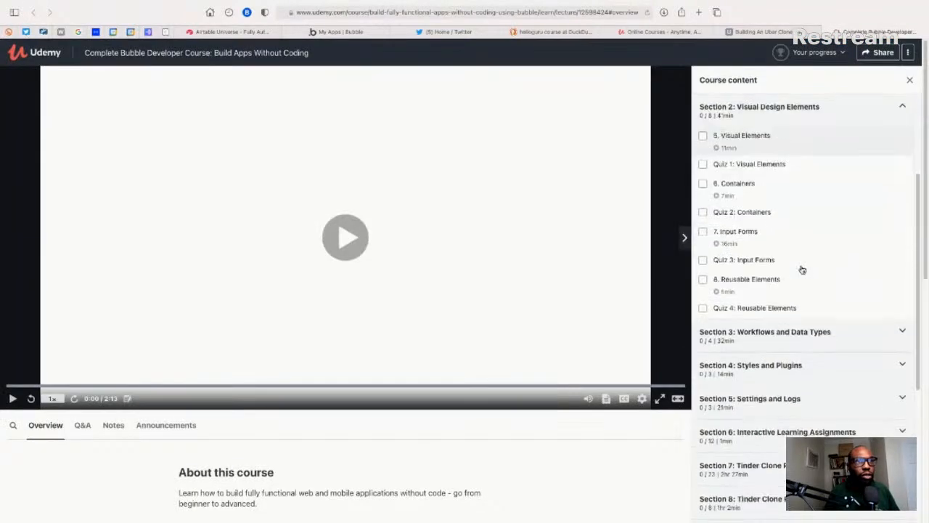
drag(712, 131, 804, 310)
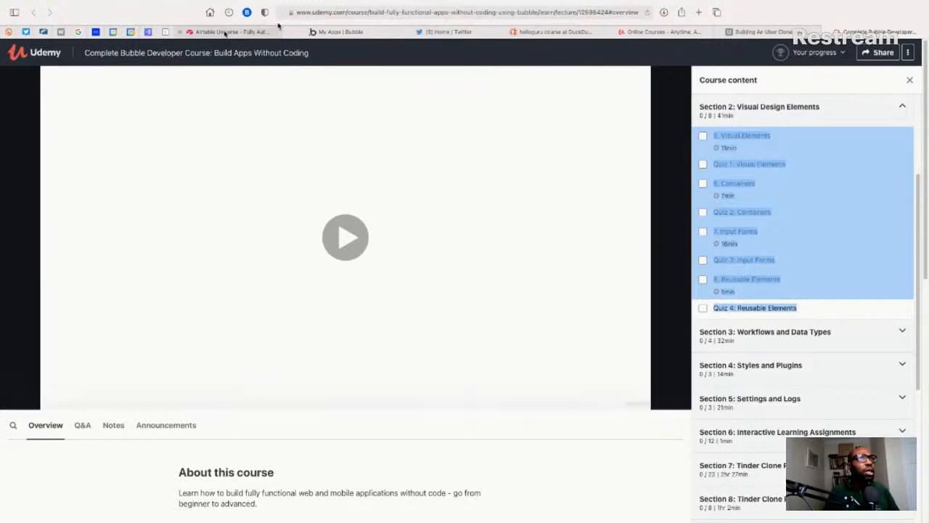
- Place the course's browser tab beside Airtable's, and paste the Section 2 list into the empty Copy cell, expanding the group to fit all cells
drag(864, 32, 327, 33)
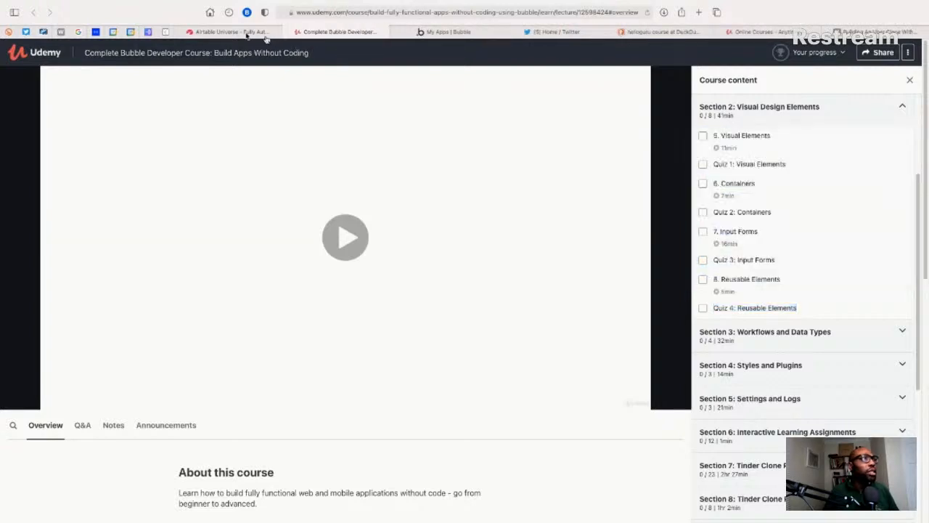
click(249, 33)
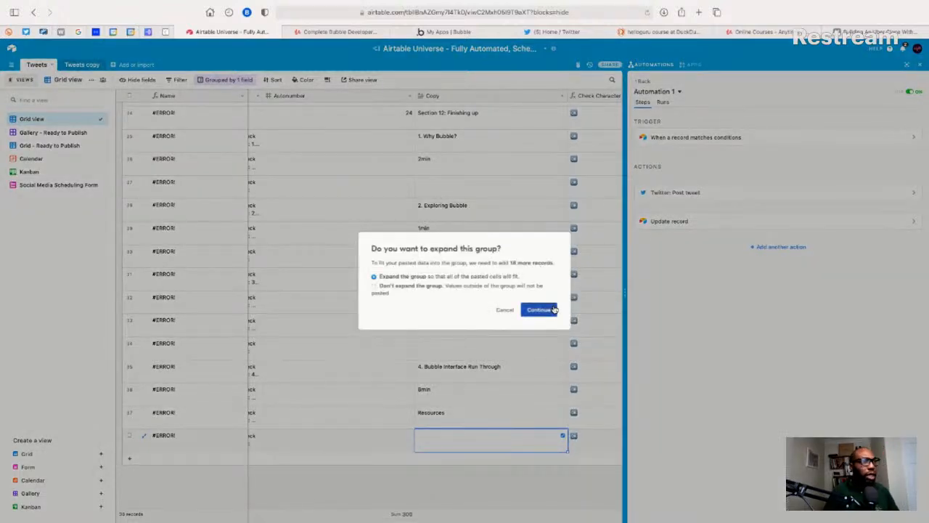
click(546, 310)
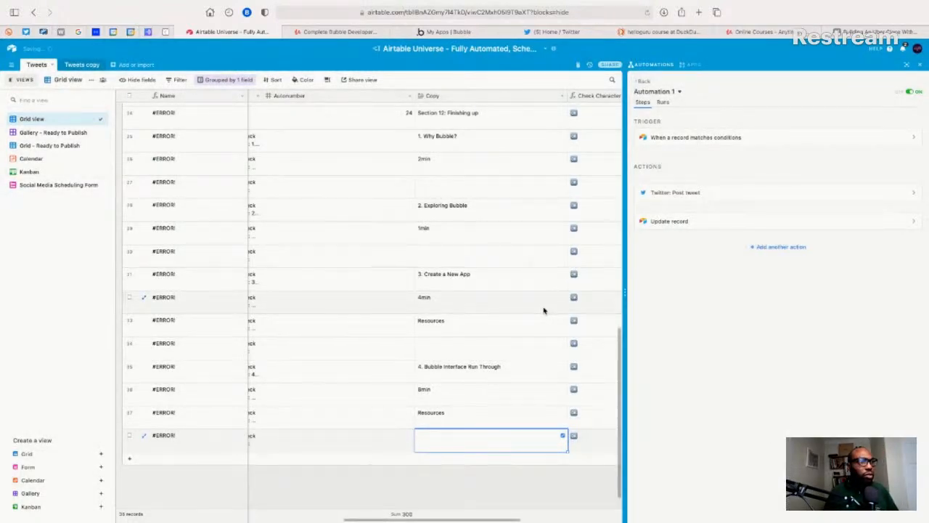
key(super+v)
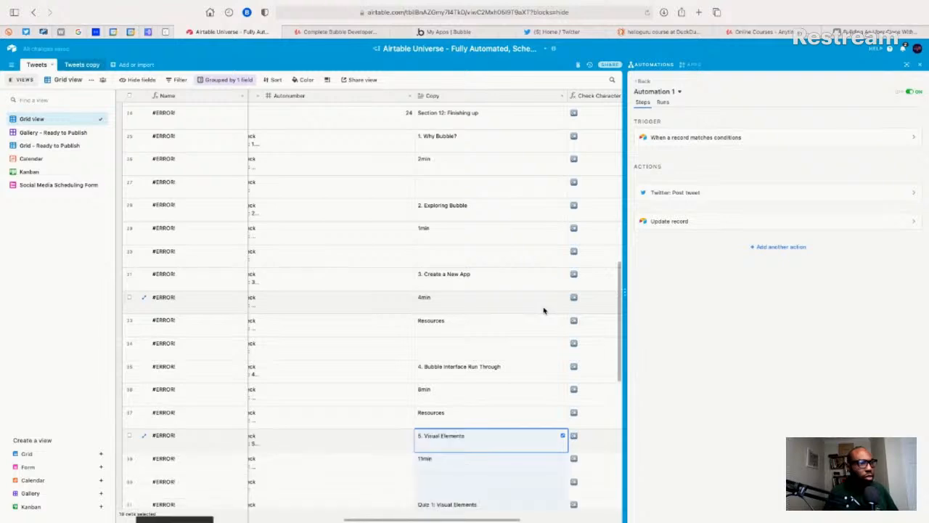
scroll(508, 400, down, 2)
scroll(509, 402, down, 2)
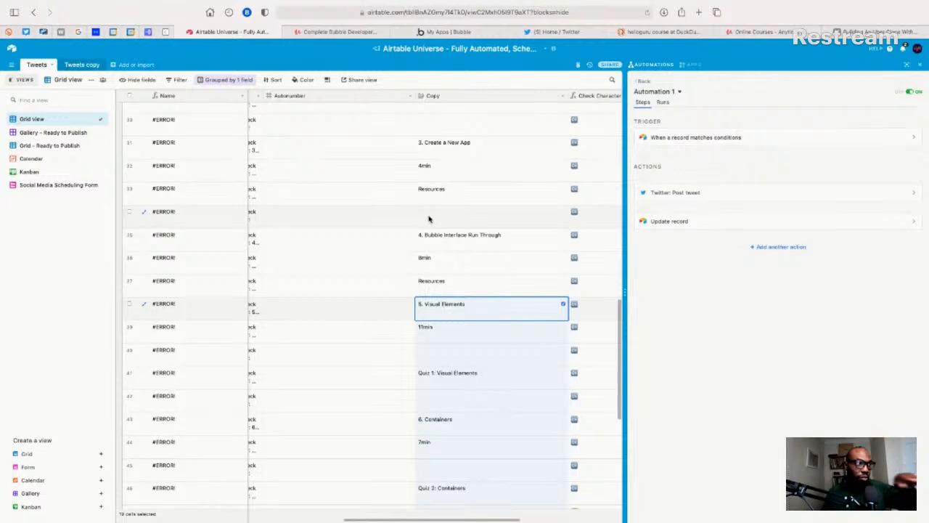
- Delete the seven duration-only records 4, 6, 8, 10, 12, 14 and 16 from the Drafting group of the Tweets grid
scroll(429, 219, up, 10)
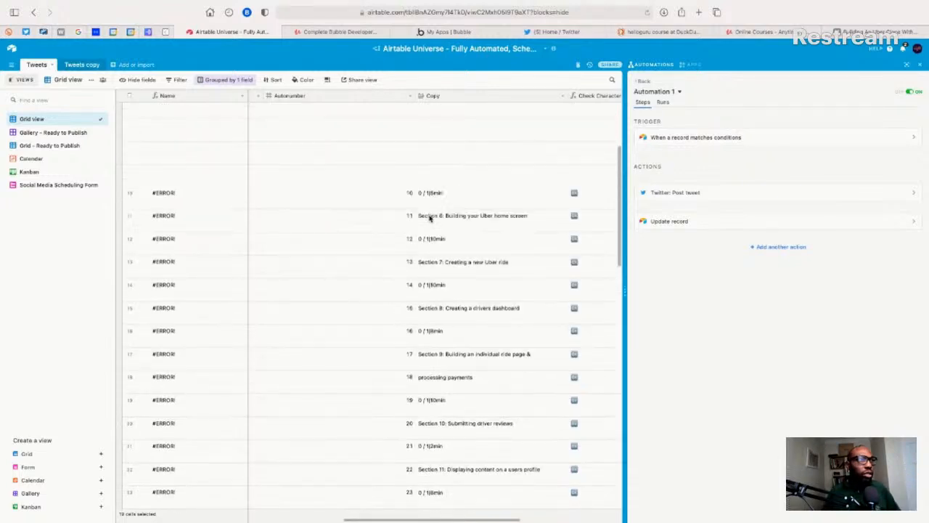
scroll(430, 218, up, 5)
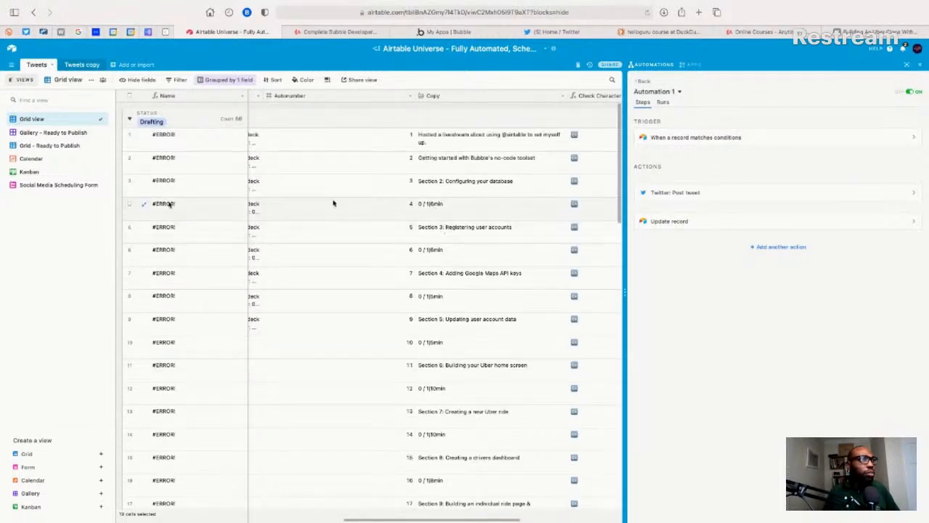
click(129, 205)
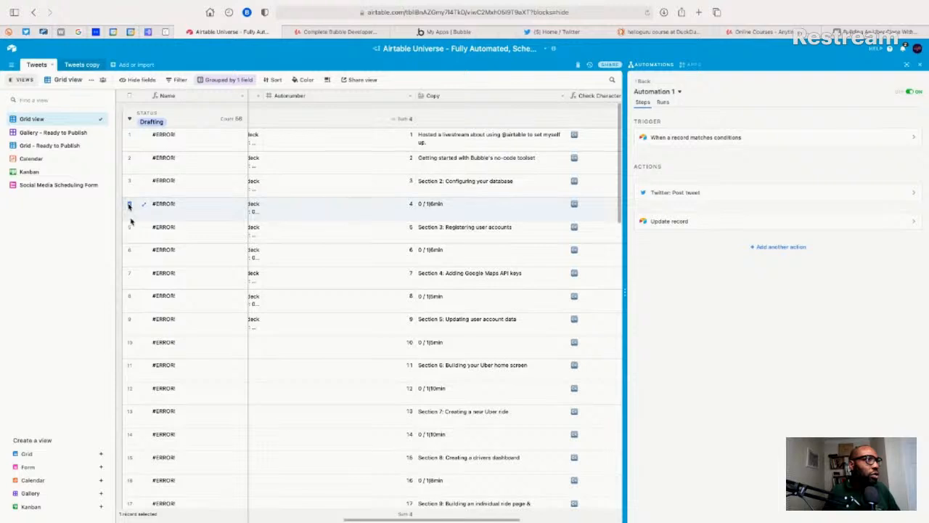
click(129, 250)
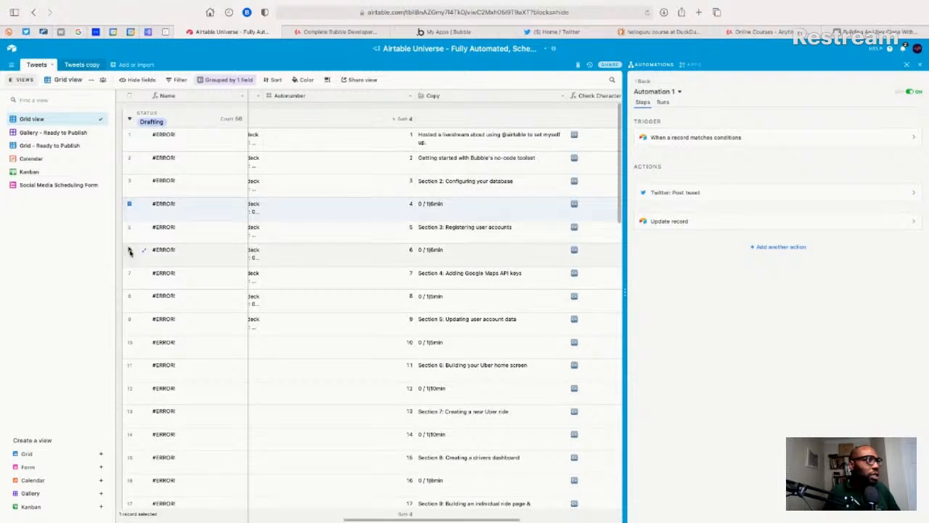
click(130, 297)
click(129, 343)
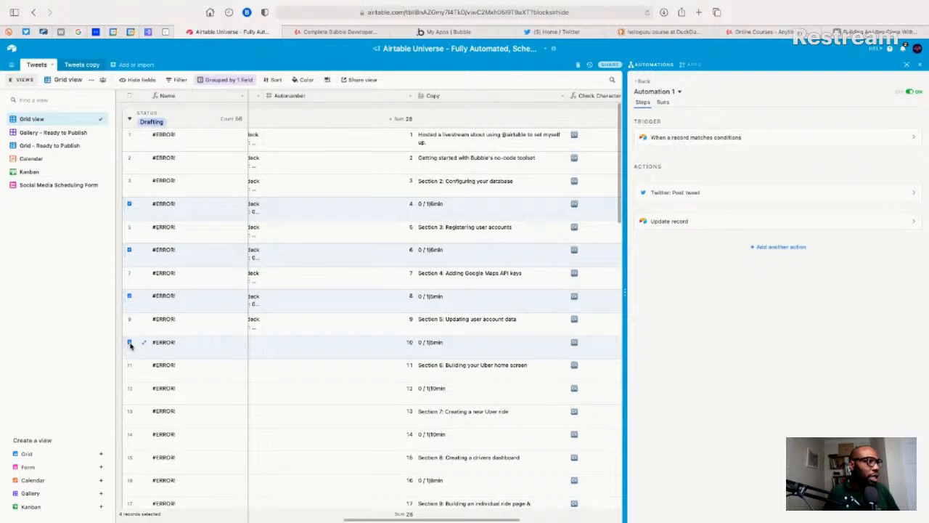
click(130, 390)
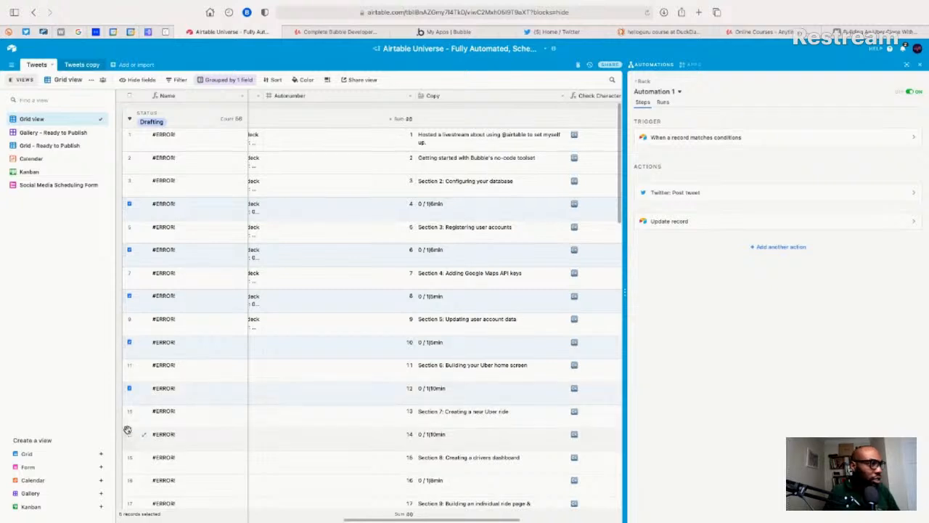
click(130, 435)
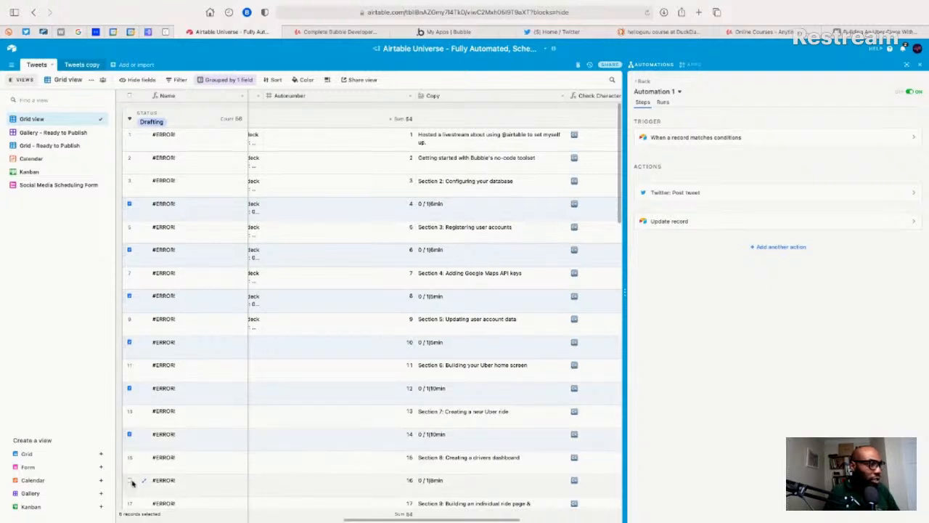
click(130, 482)
right_click(164, 388)
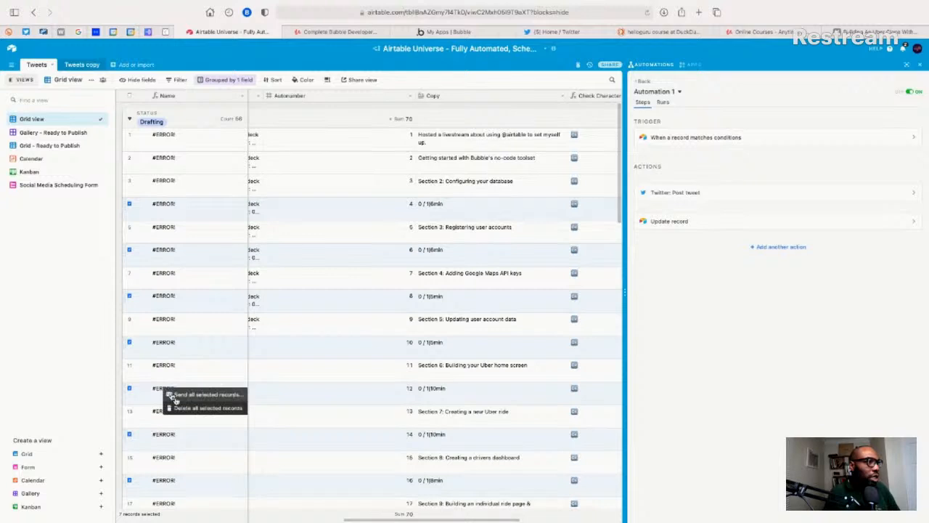
click(180, 409)
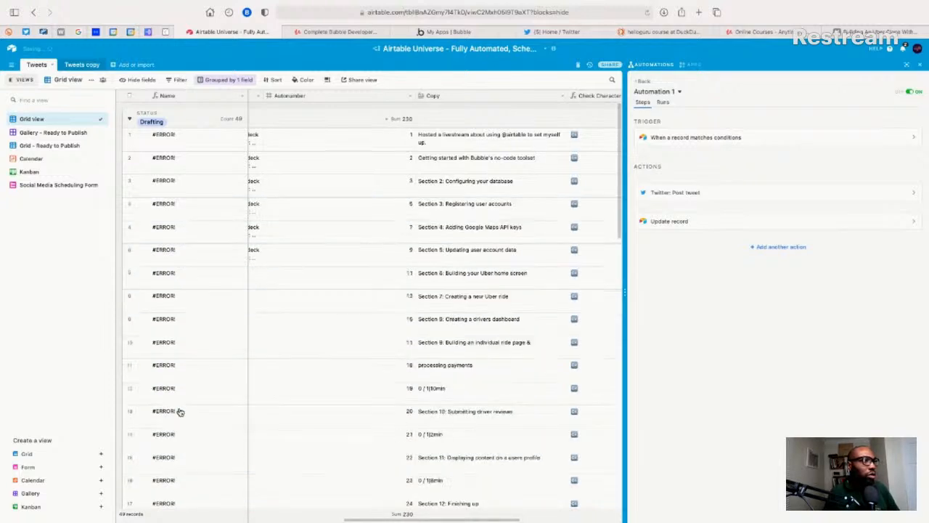
- Delete the duration-only and blank records between "processing payments" and "4. Bubble Interface Run Through", keeping the Resources record
click(129, 390)
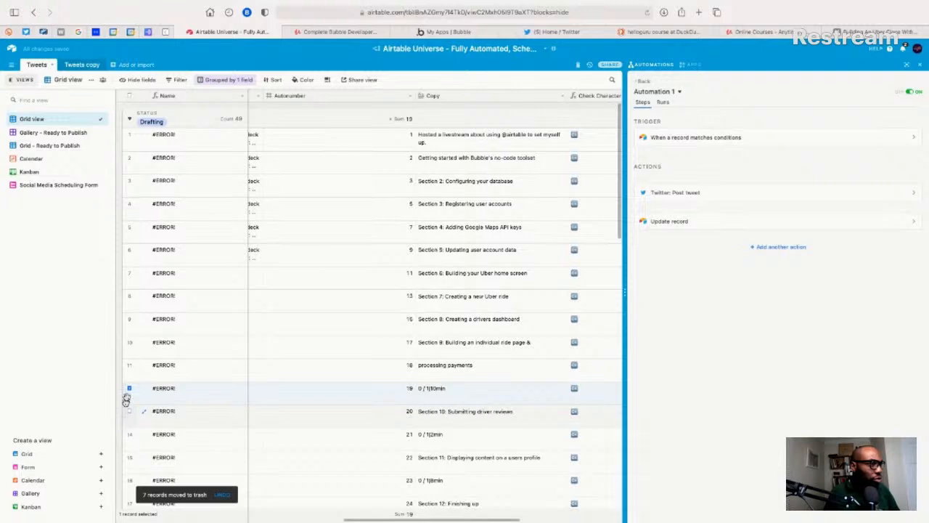
click(130, 435)
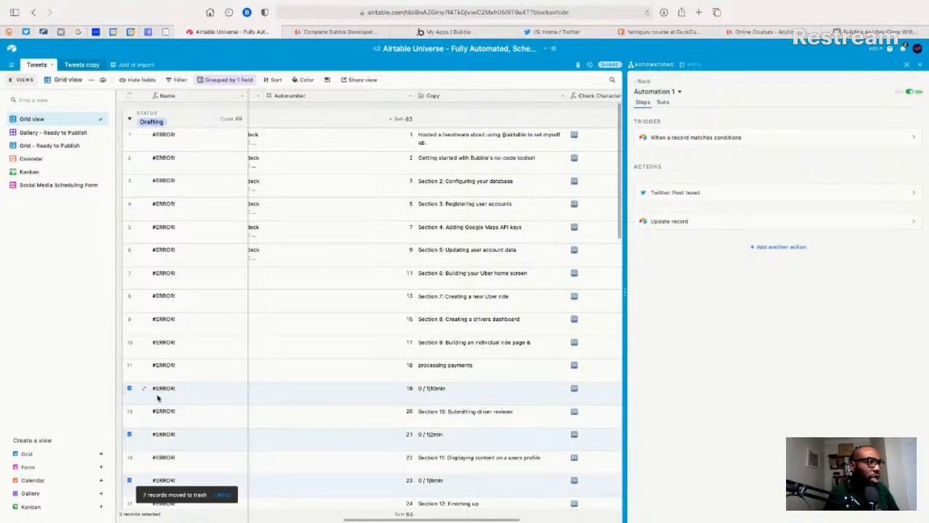
scroll(156, 395, down, 5)
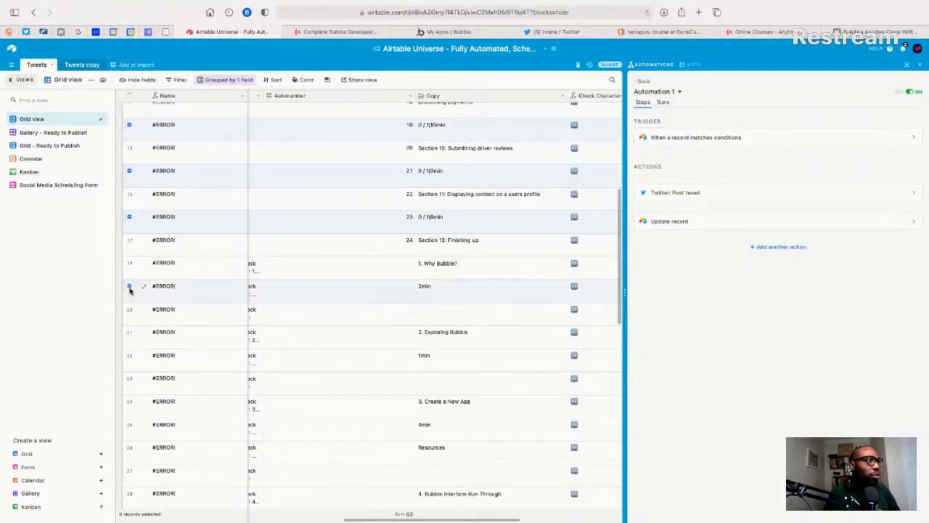
click(129, 310)
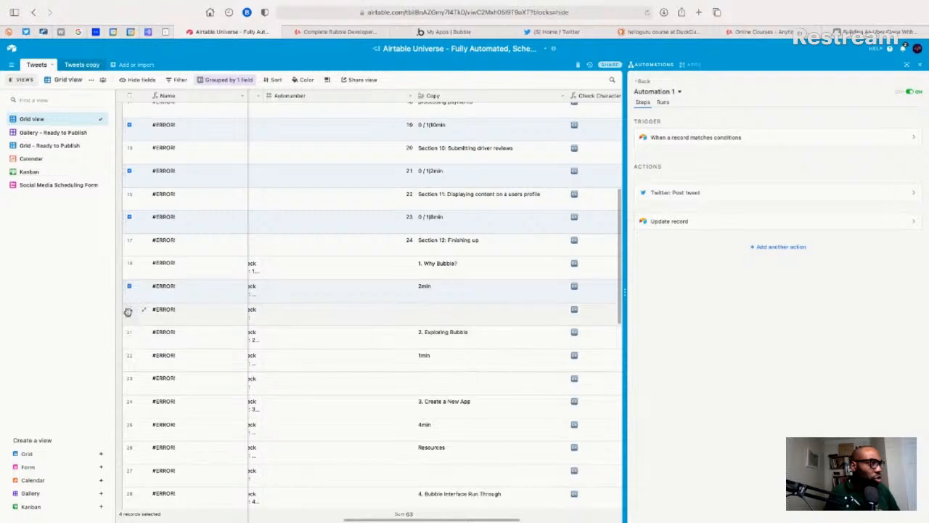
click(130, 357)
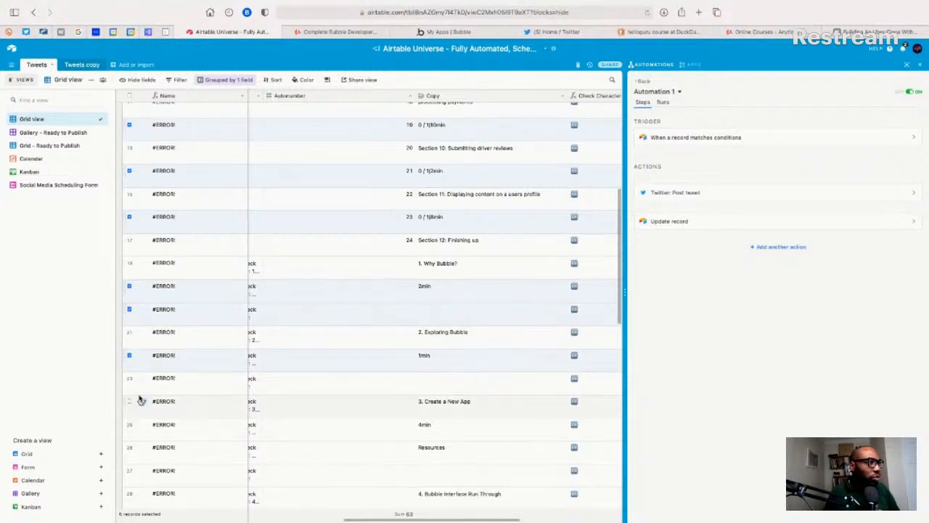
click(130, 379)
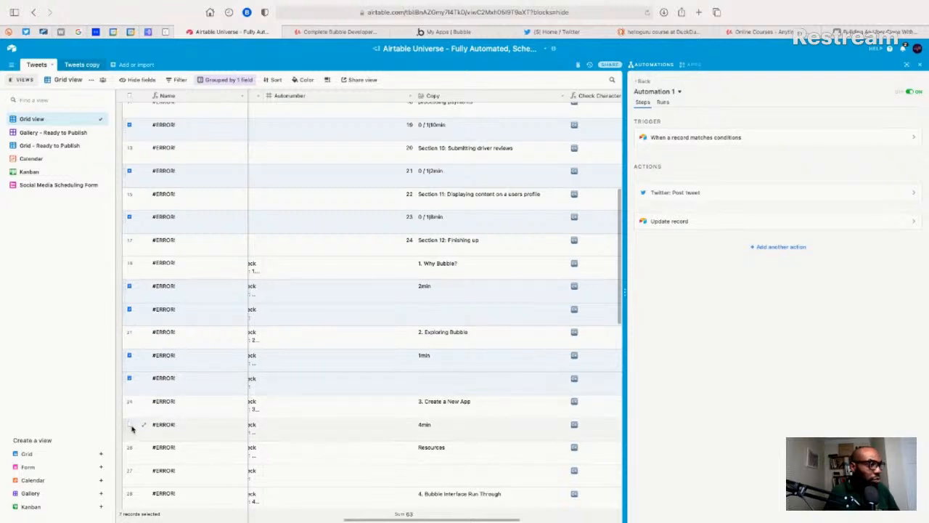
click(130, 471)
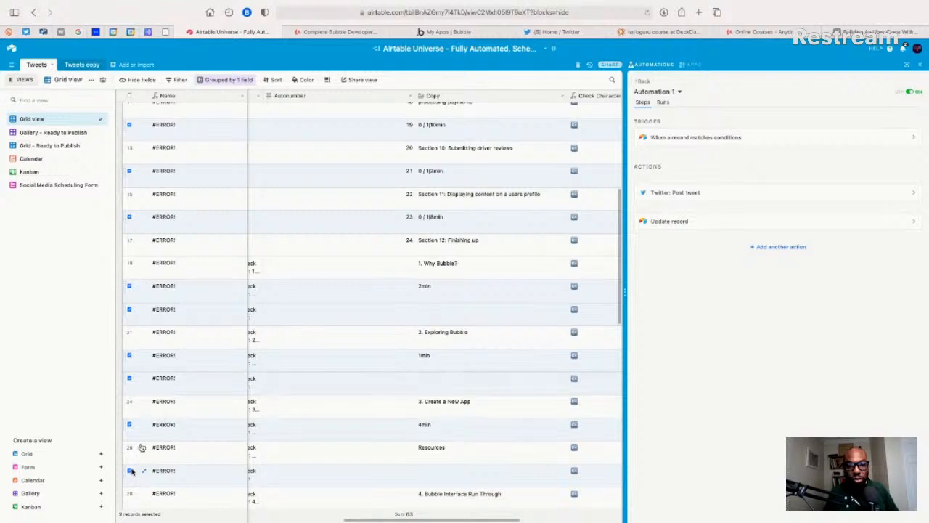
right_click(149, 387)
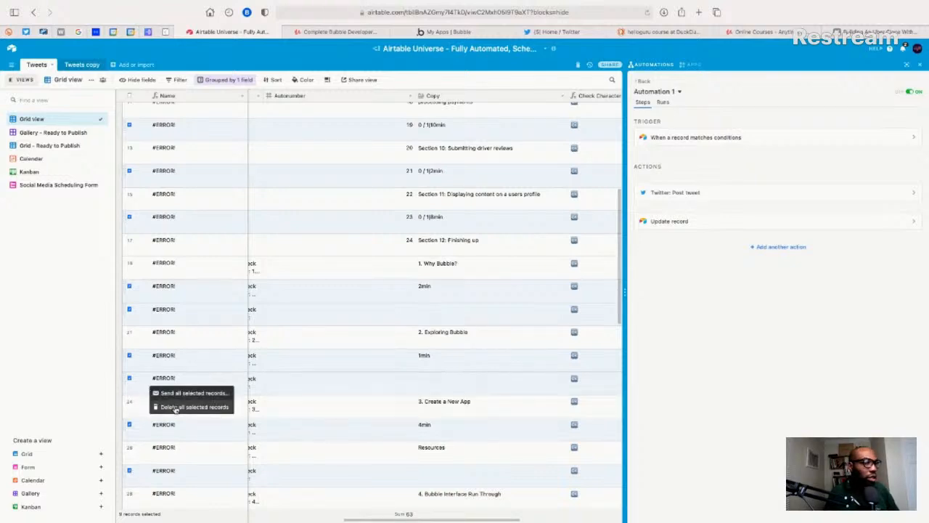
click(175, 408)
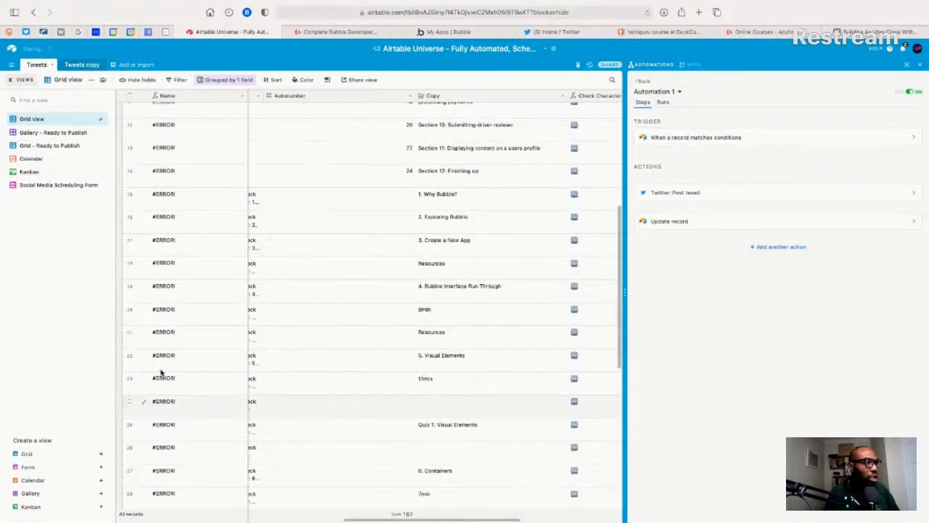
- Delete the duration-only and blank records from below "4. Bubble Interface Run Through" to just below "Quiz 2: Containers", keeping the Resources record
scroll(160, 370, down, 1)
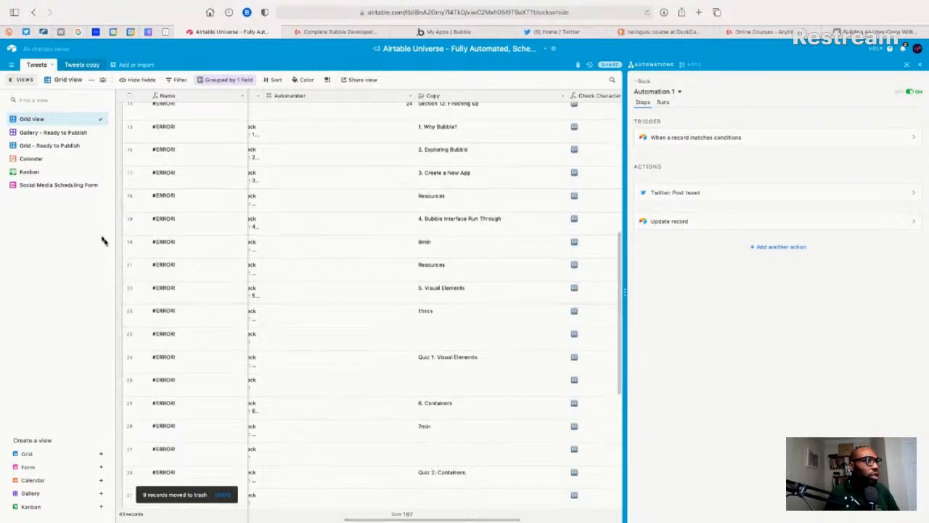
click(129, 244)
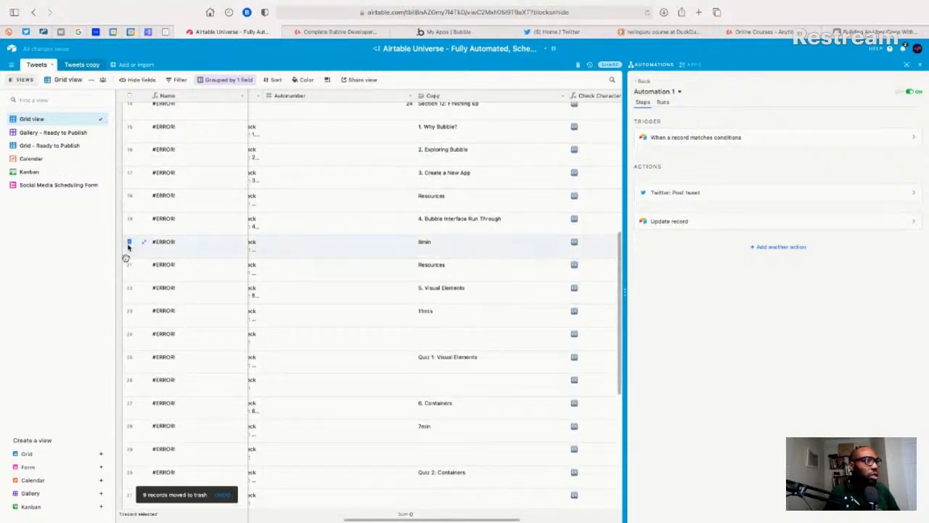
click(129, 312)
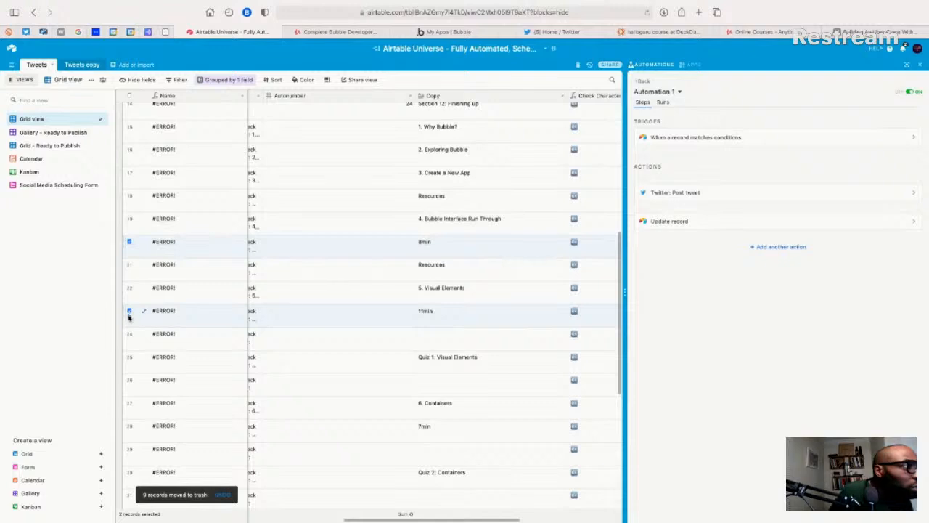
click(130, 335)
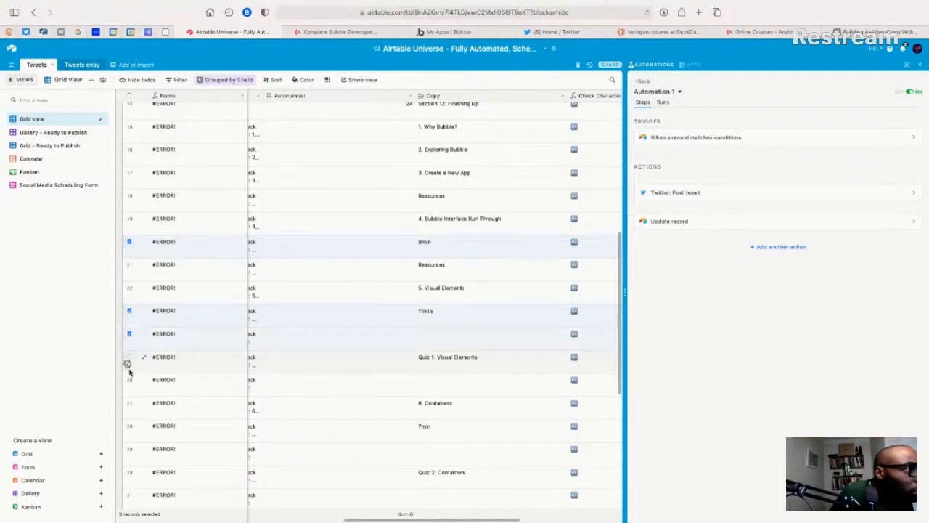
click(129, 380)
click(129, 427)
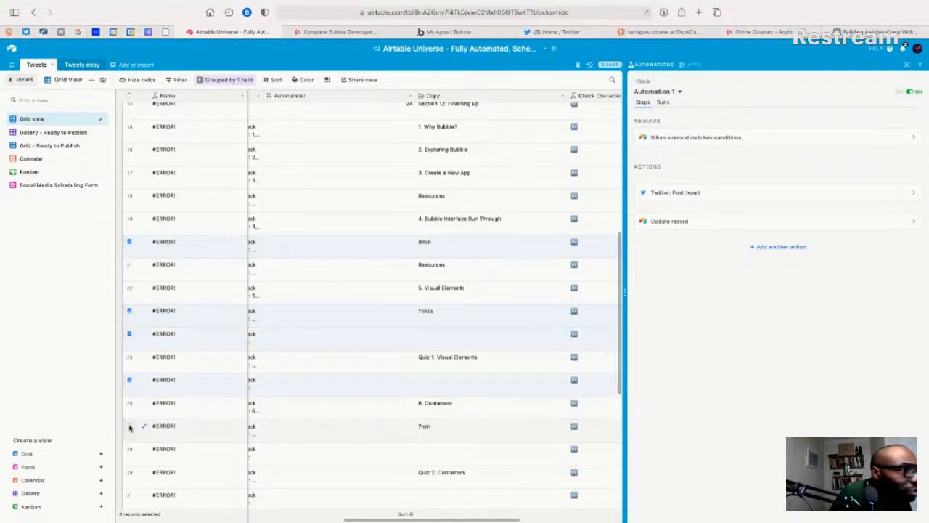
click(129, 449)
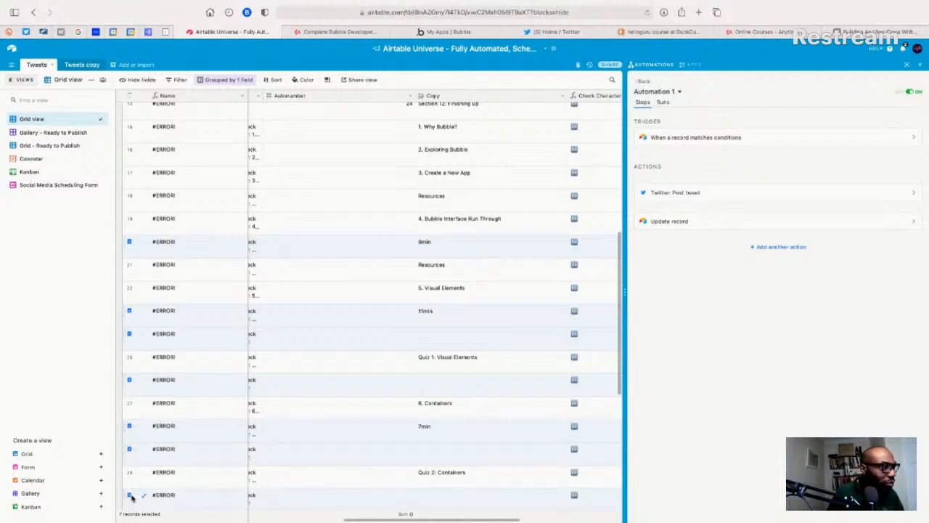
right_click(158, 448)
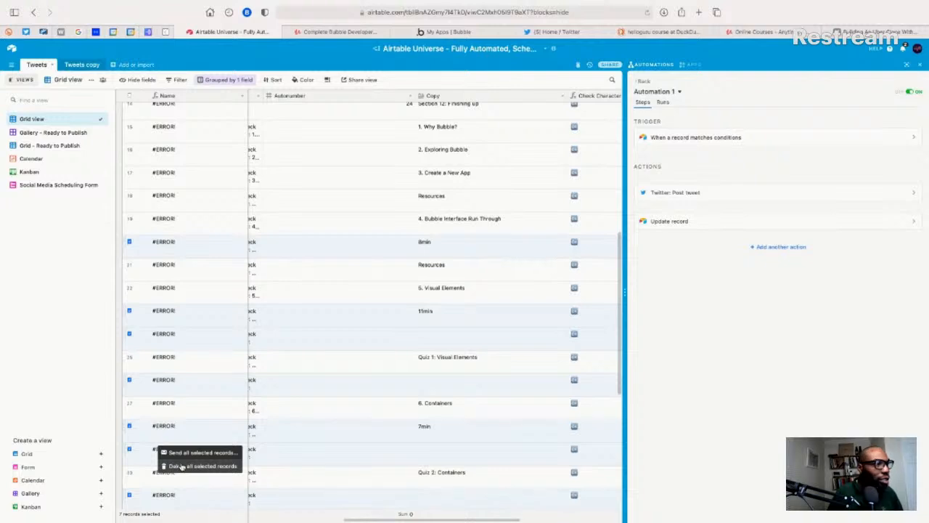
click(183, 466)
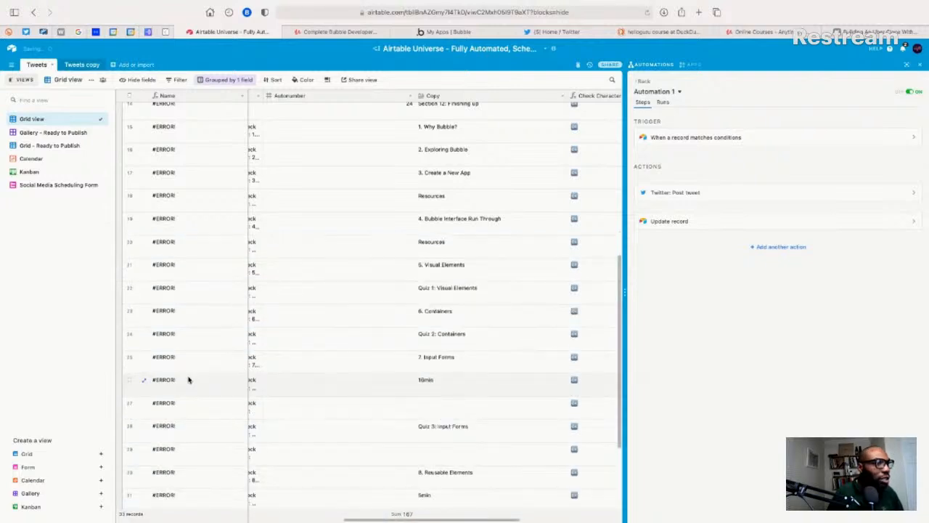
click(129, 403)
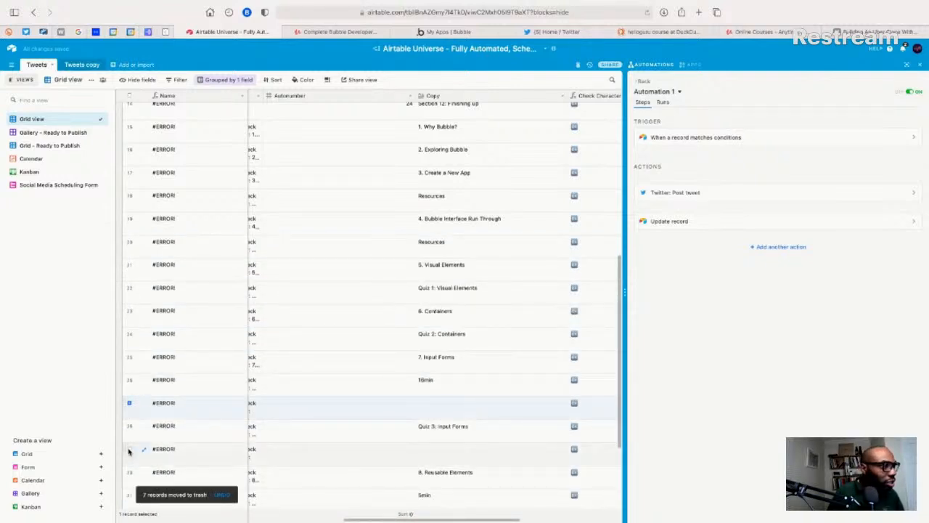
click(129, 449)
click(129, 495)
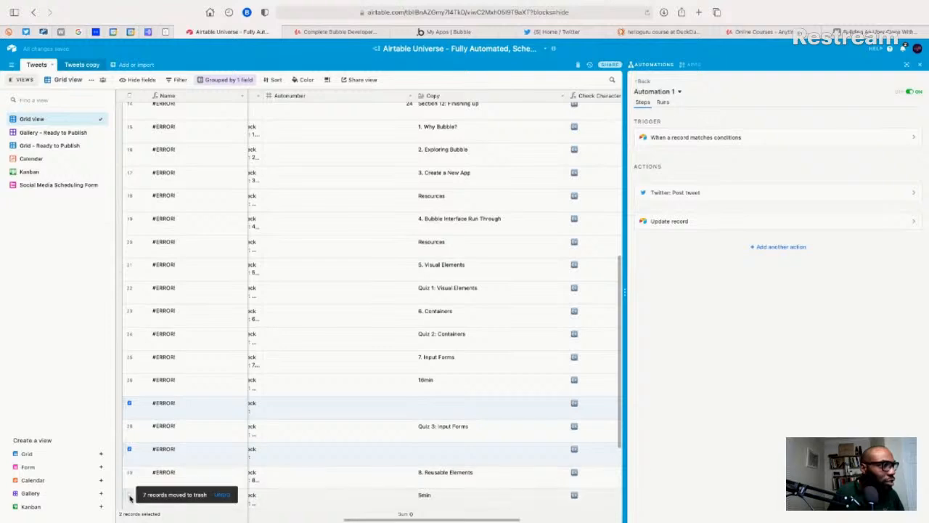
right_click(170, 431)
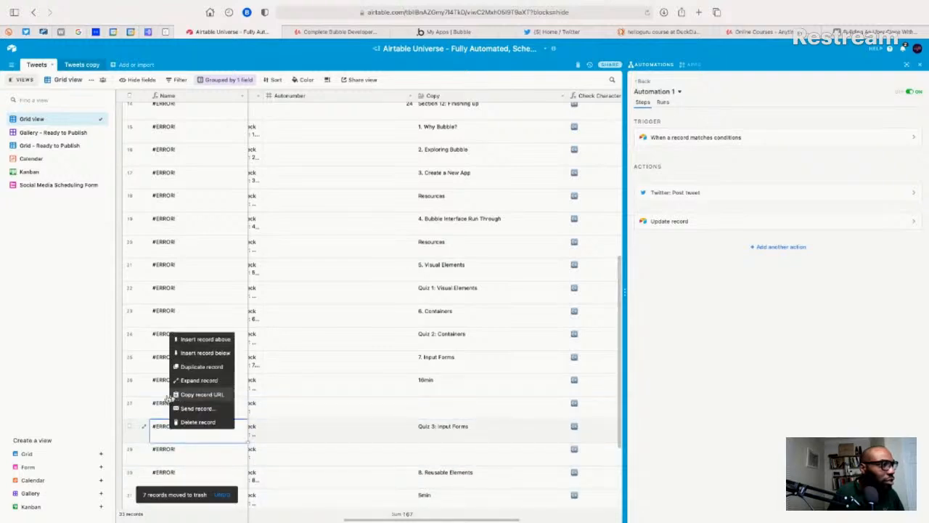
click(129, 404)
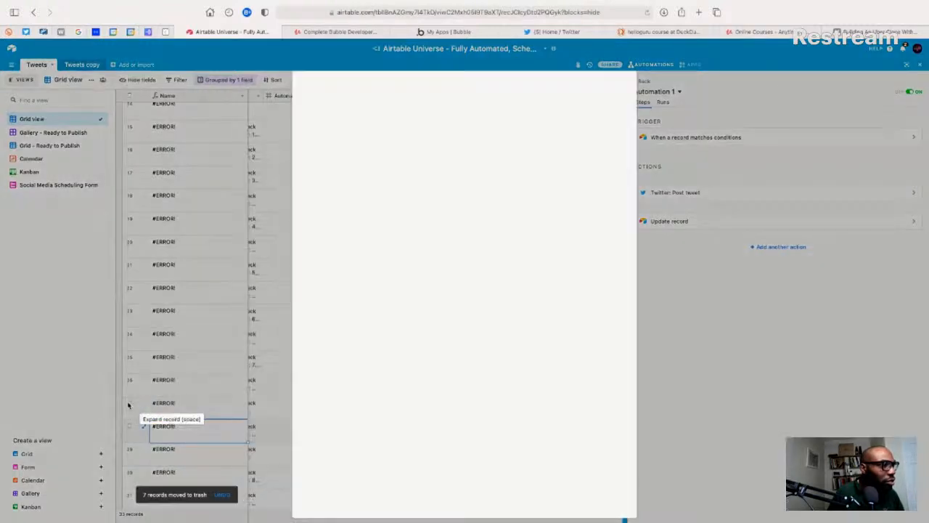
click(129, 406)
- Delete the duration-only and blank records from below "7. Input Forms" to just above "Quiz 4: Reusable Elements", keeping the lecture and quiz records
click(129, 406)
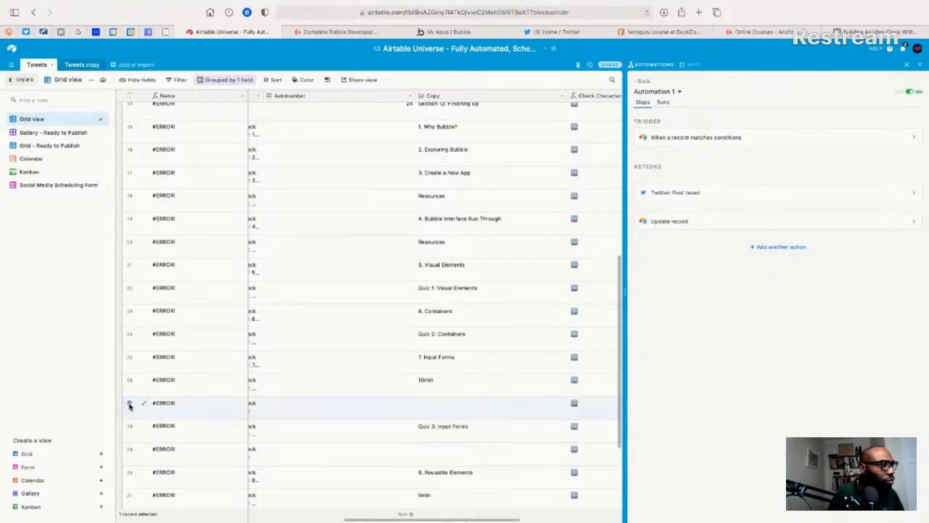
click(130, 406)
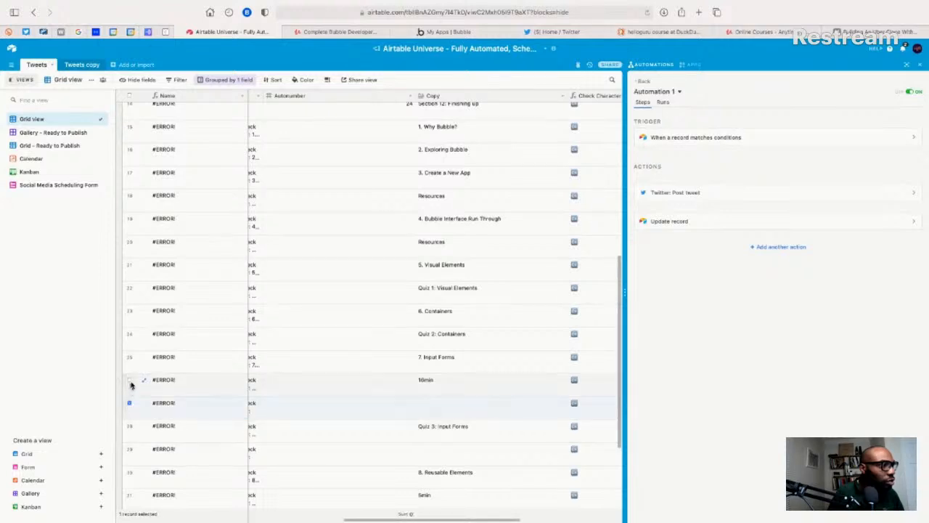
click(129, 380)
click(129, 403)
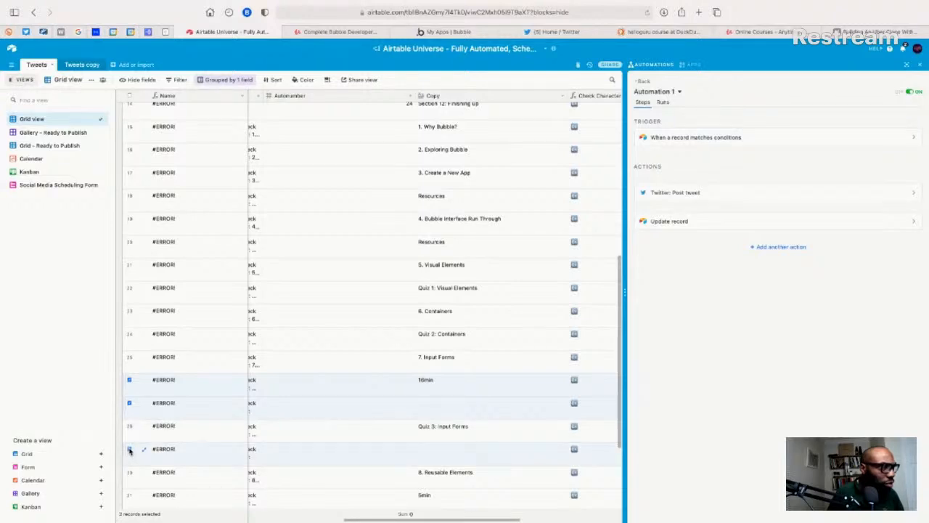
click(130, 496)
right_click(141, 454)
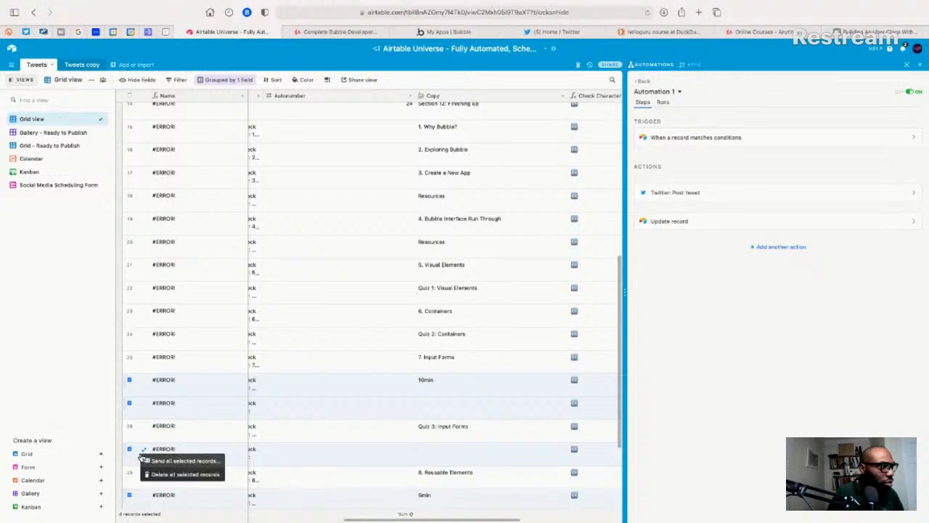
click(169, 475)
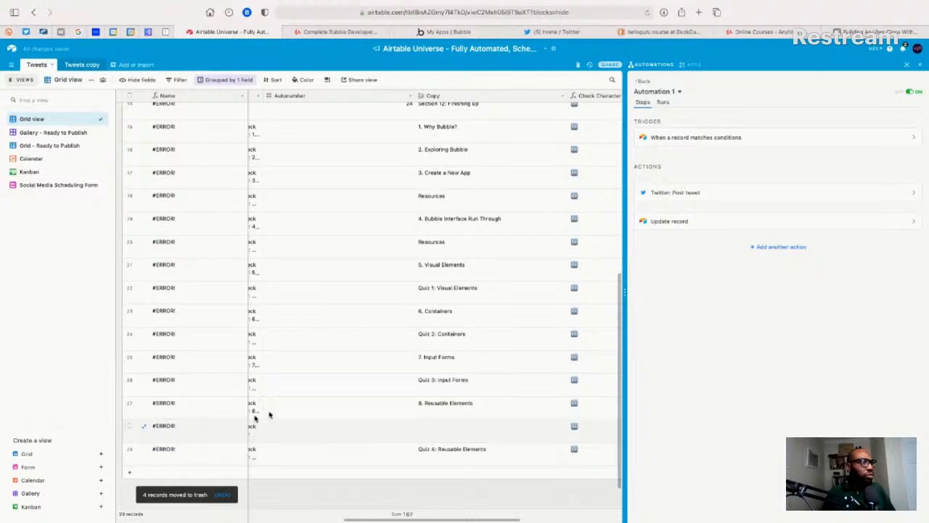
click(129, 427)
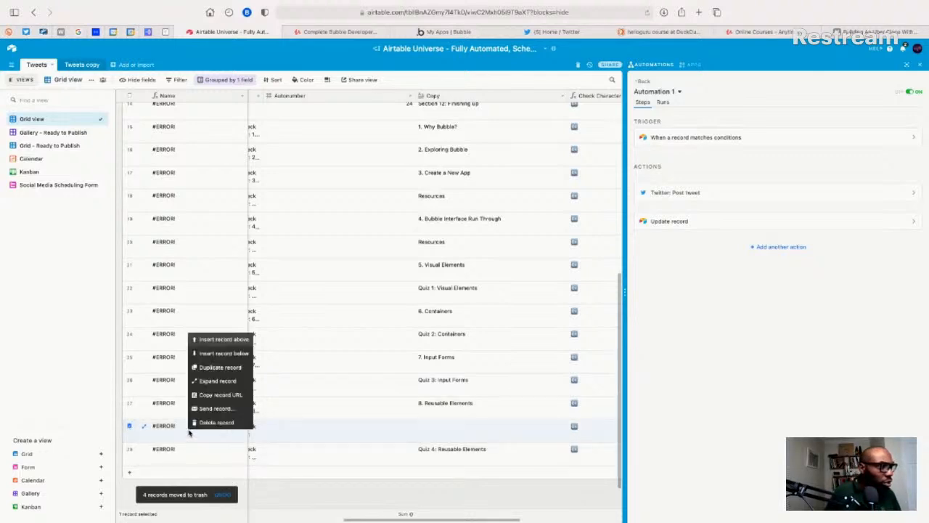
right_click(189, 429)
click(207, 423)
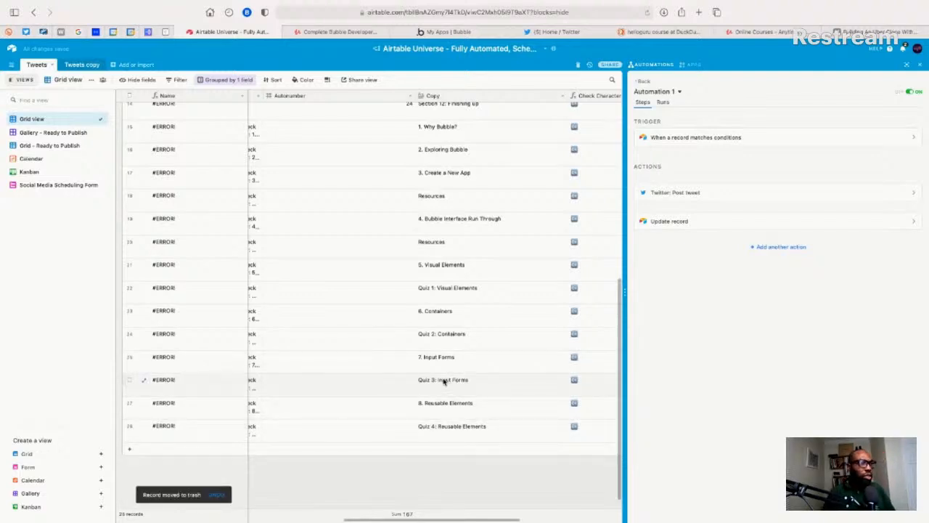
- Extend the first record's Copy text with "You can find it here:" followed by the copied YouTube livestream link
scroll(445, 382, up, 10)
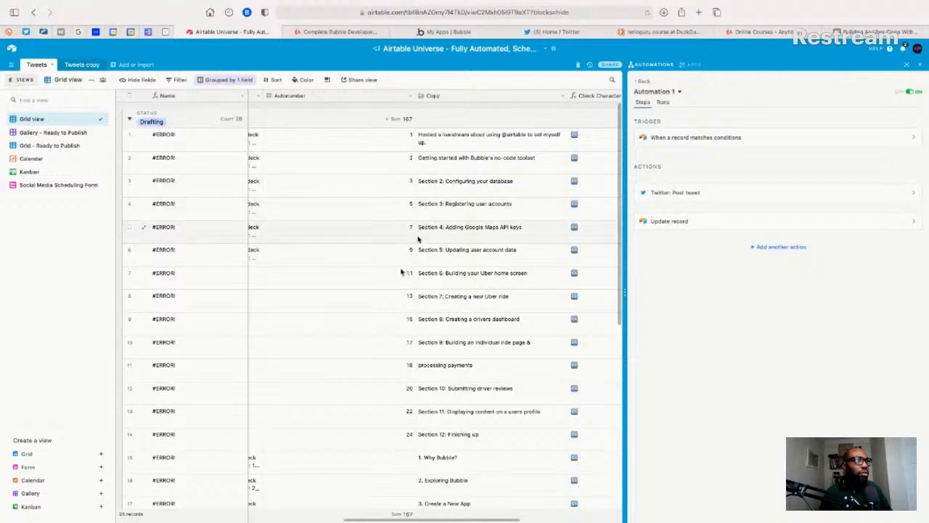
mouse_move(353, 520)
mouse_down()
mouse_move(273, 520)
mouse_move(366, 519)
mouse_up()
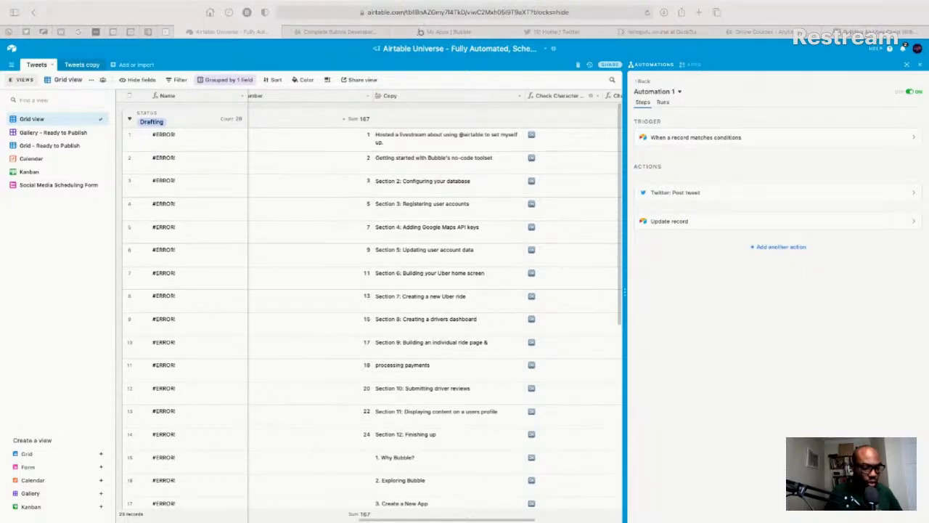
click(446, 144)
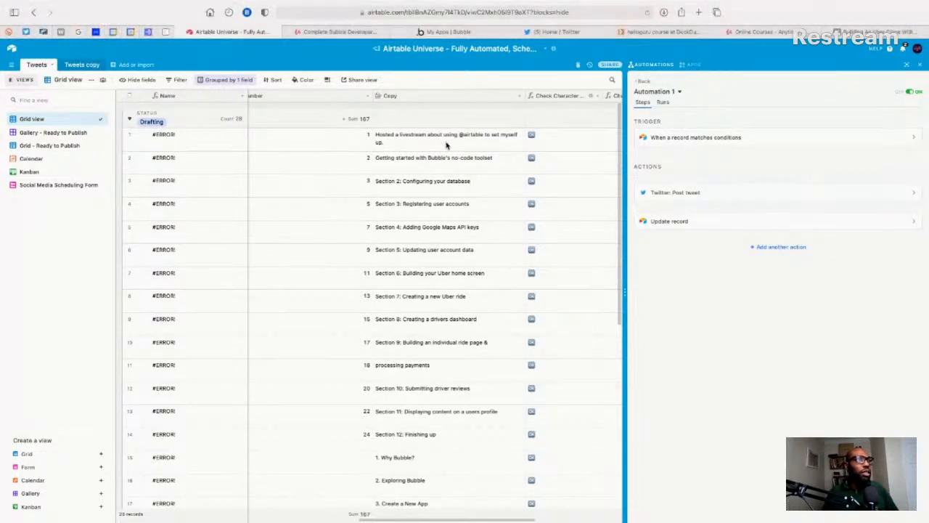
click(447, 144)
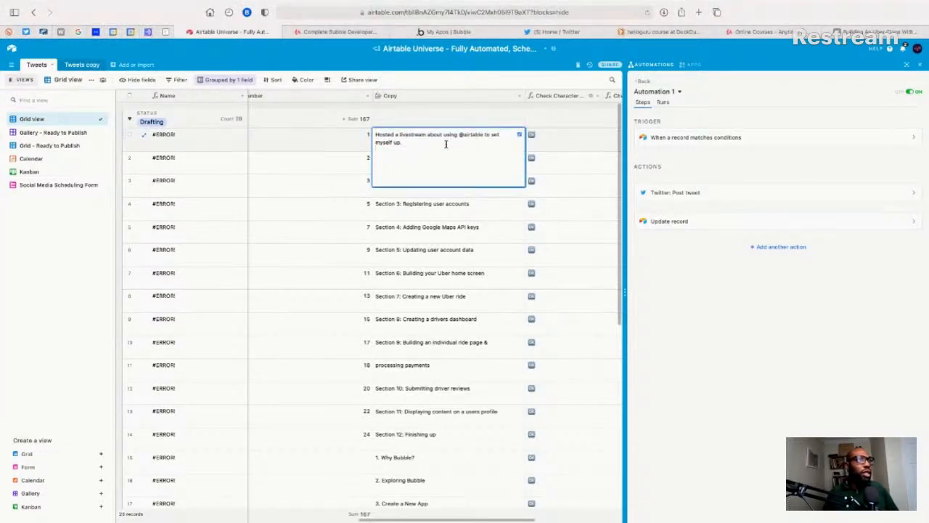
text(You)
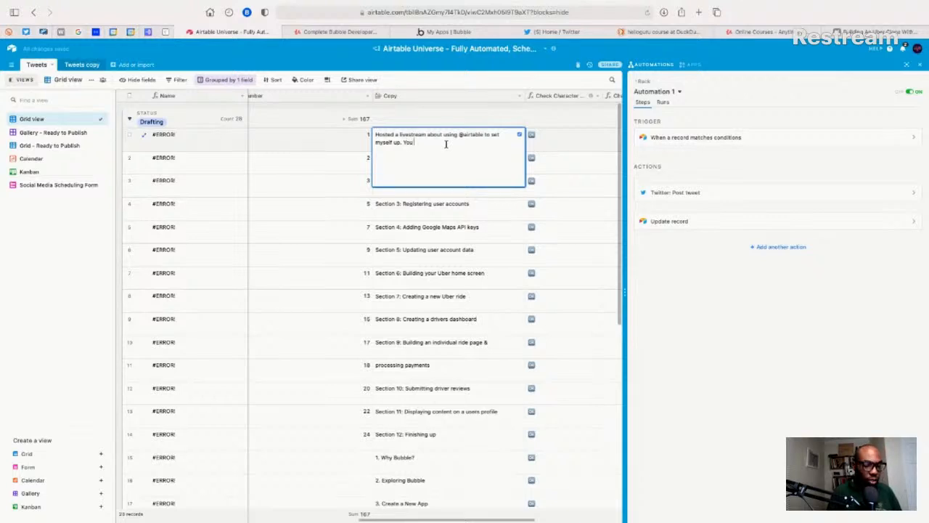
text( can find it h)
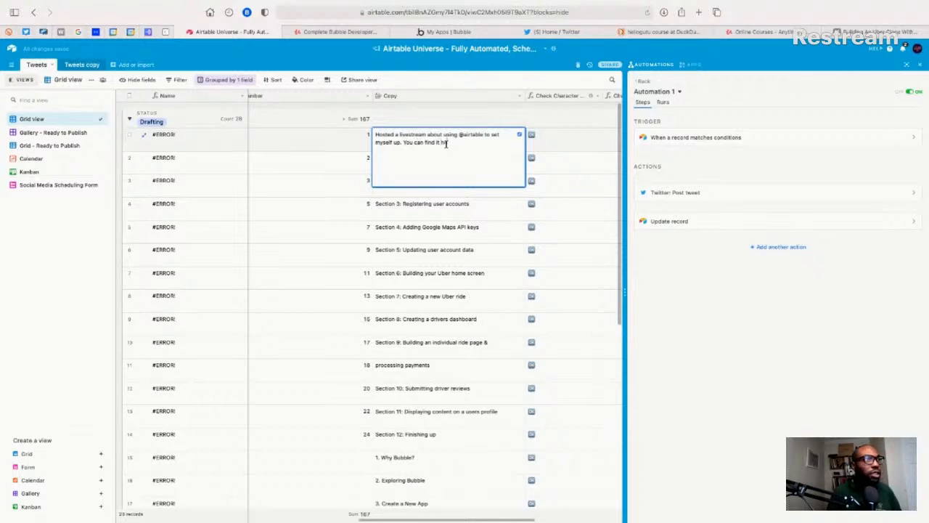
text(ere:)
key(super+v)
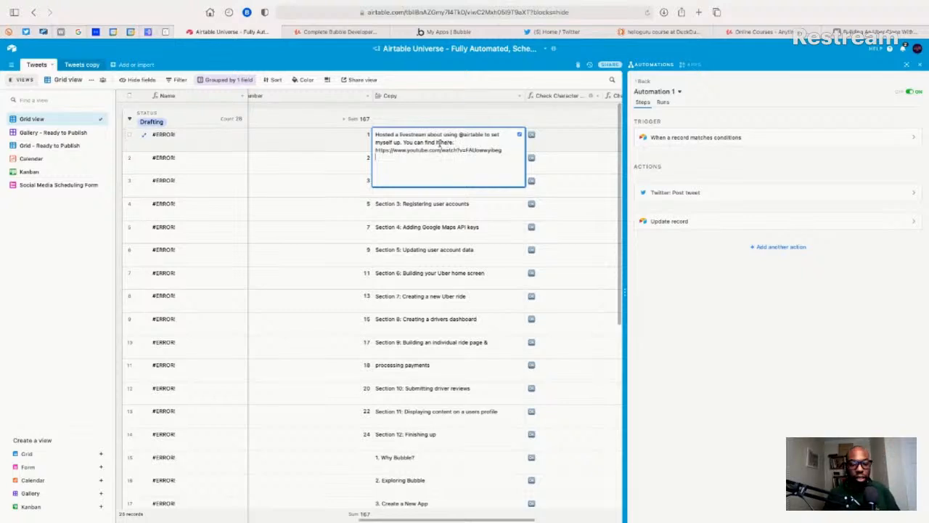
click(578, 143)
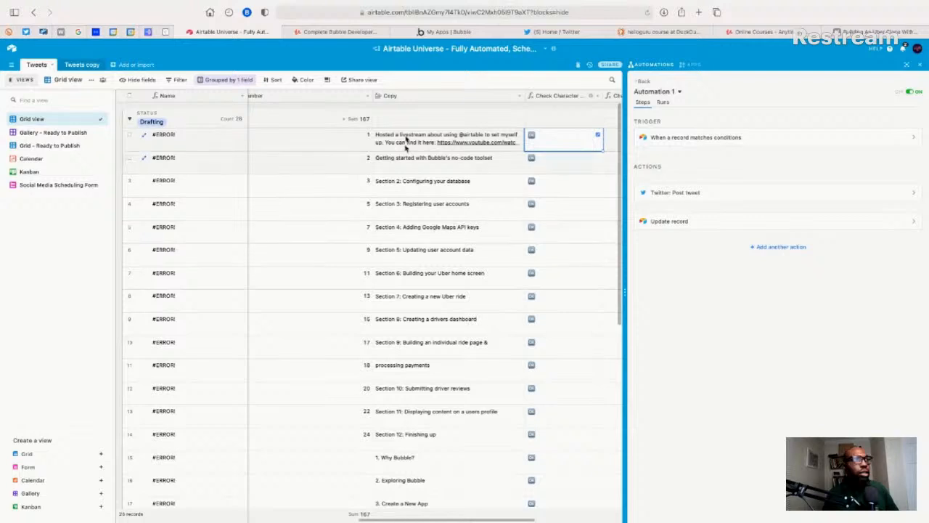
- Check the first record's Character Count and look through its fields back to Asset, ending on Scheduled Posting
key(Right)
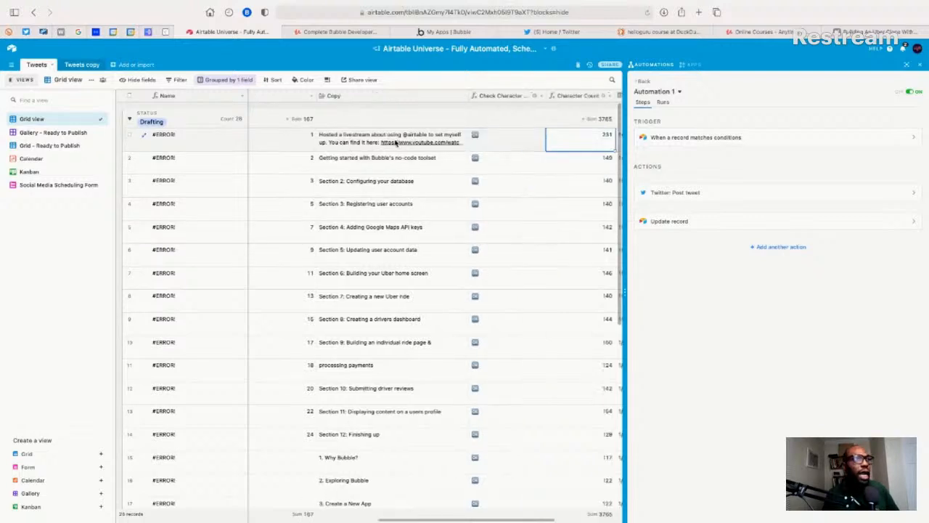
scroll(395, 143, right, 2)
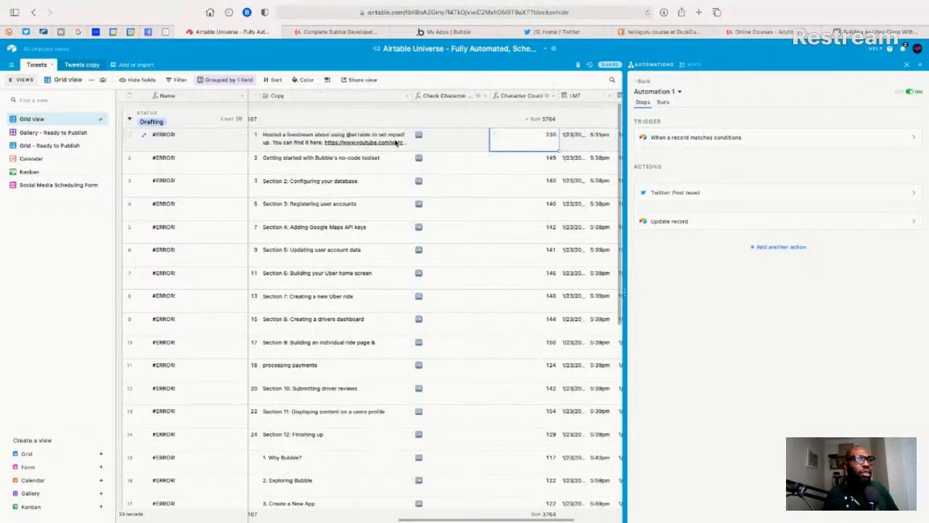
key(Left)
key(Left)
key(Left)
key(Left)
key(Left)
key(Left)
key(Left)
key(Left)
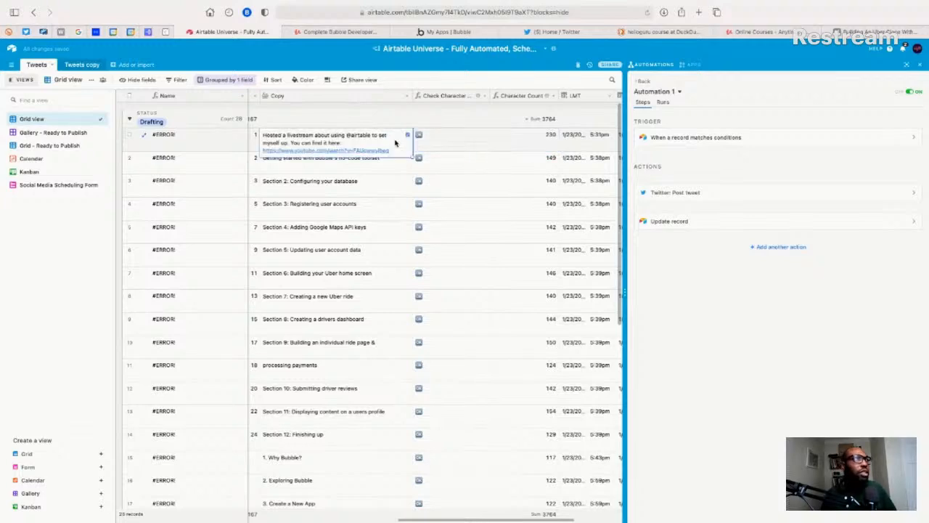
key(Left)
key(Left)
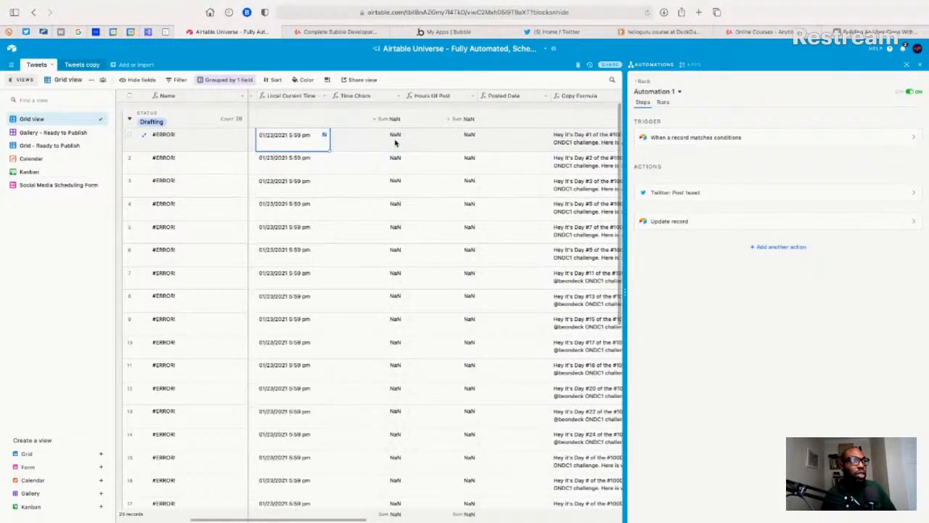
key(Left)
key(Left)
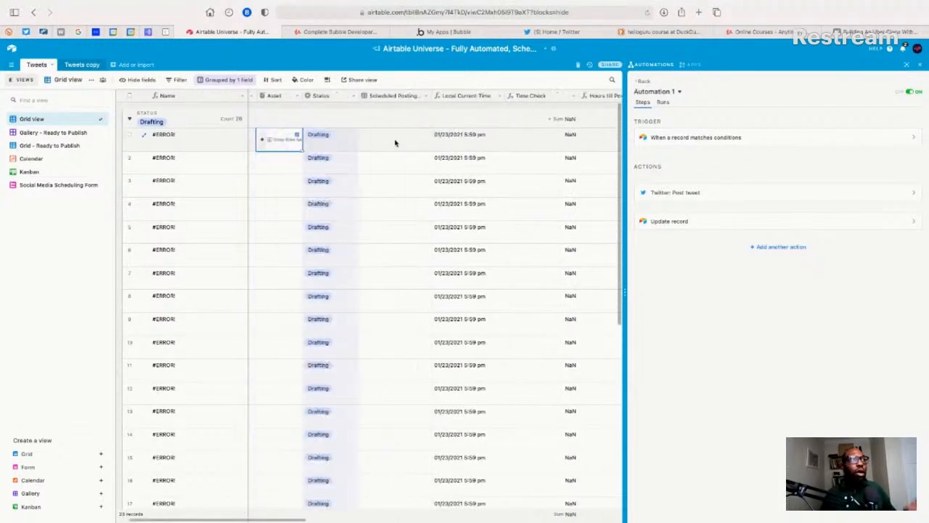
key(Right)
key(Right)
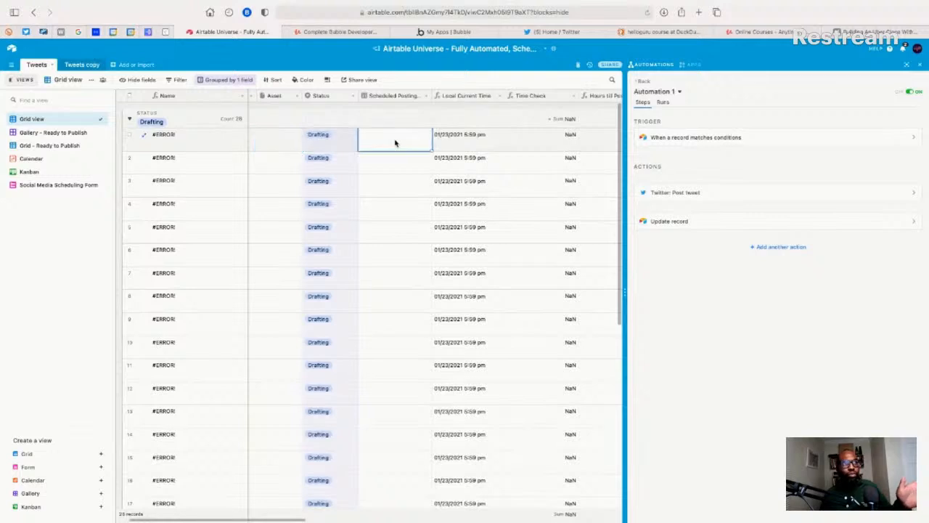
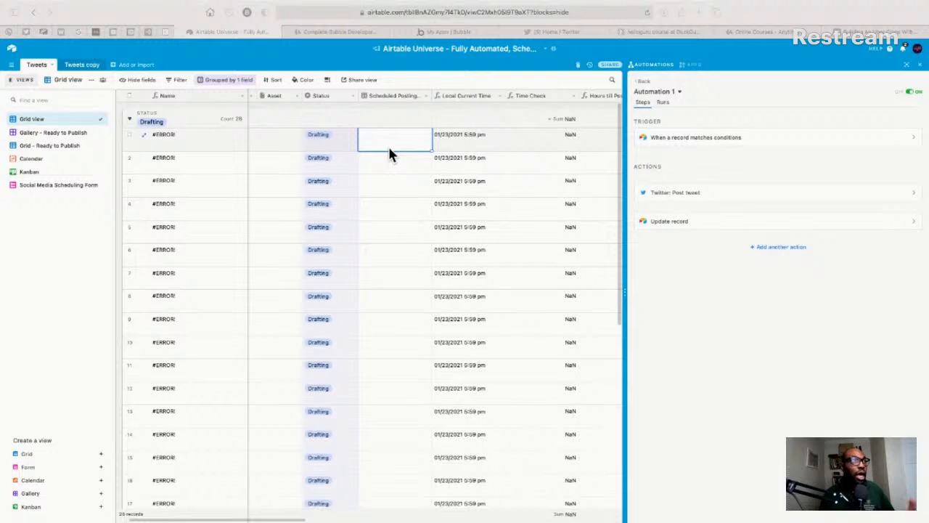
- Schedule the first record's posting for 1/23/2021 at 6:05pm
click(389, 146)
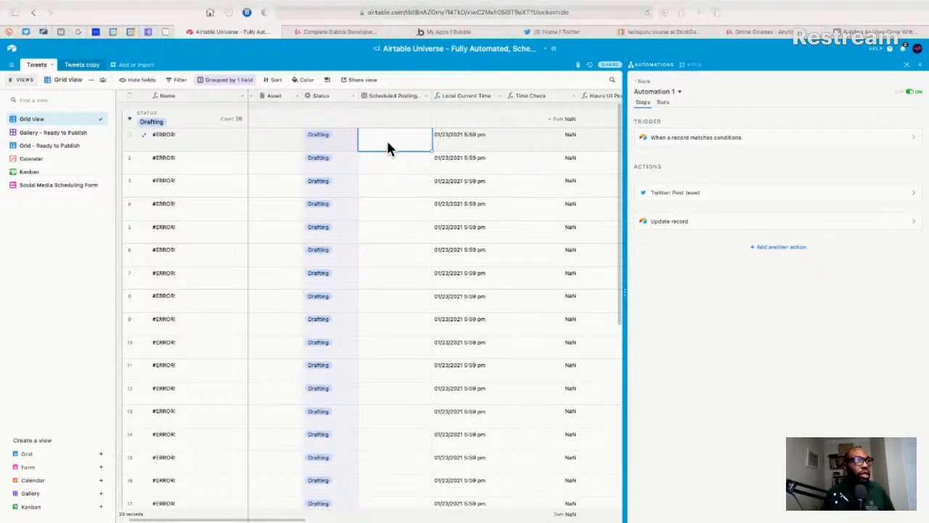
key(Return)
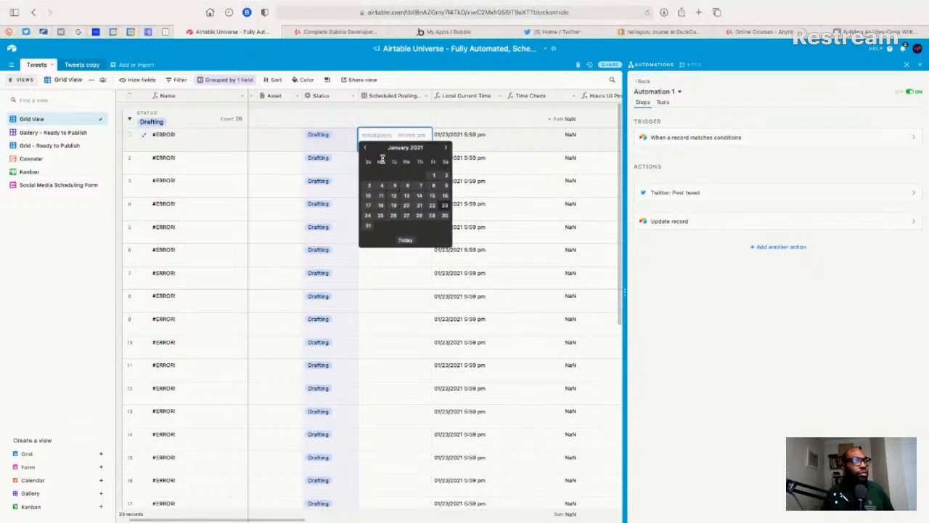
click(444, 205)
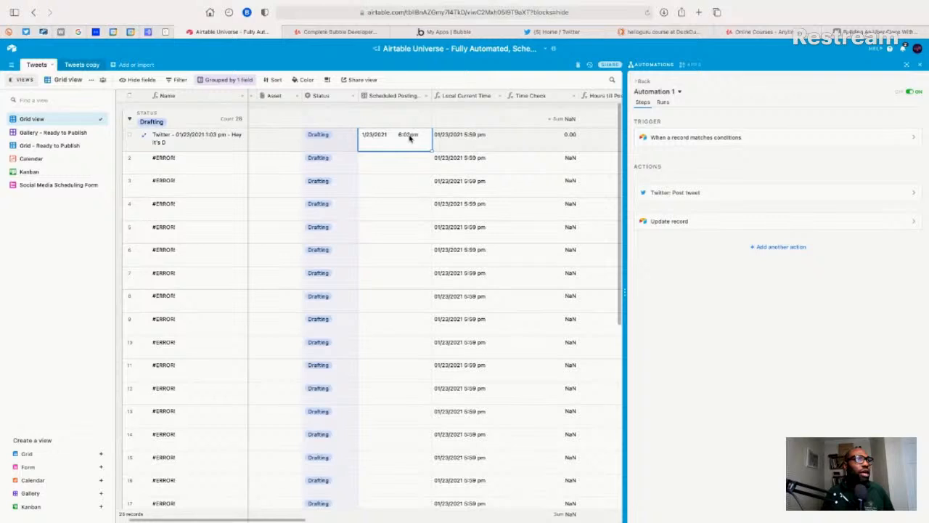
click(409, 136)
click(409, 136)
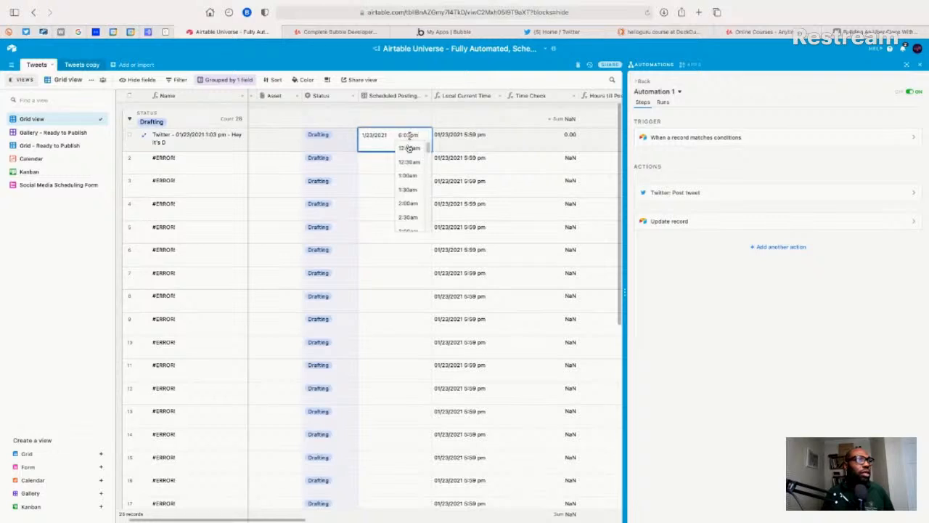
key(BackSpace)
key(Return)
text(8)
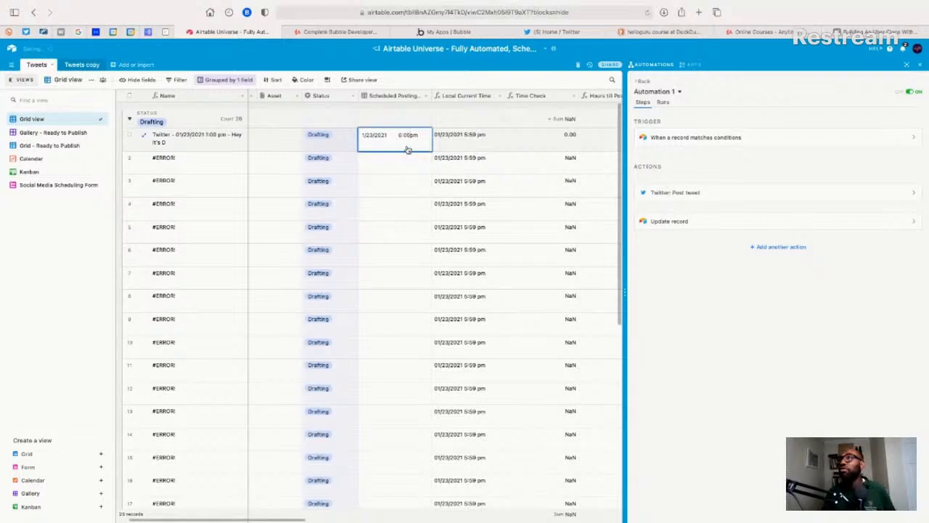
key(Return)
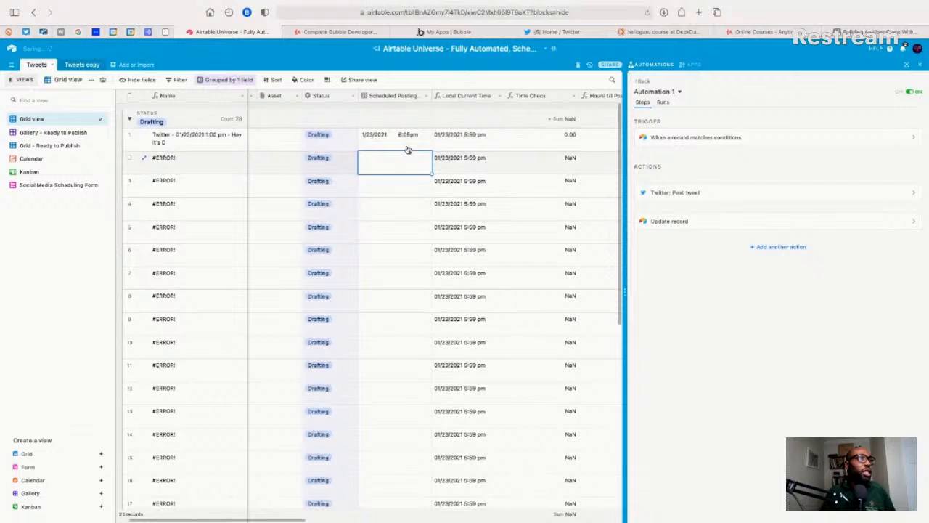
- Change the first record's Status to Ready to Publish
click(350, 145)
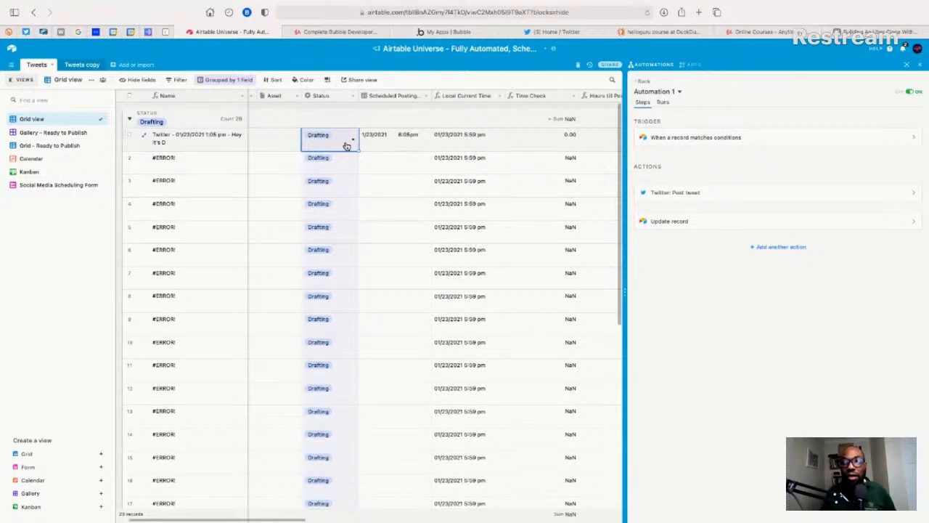
click(347, 146)
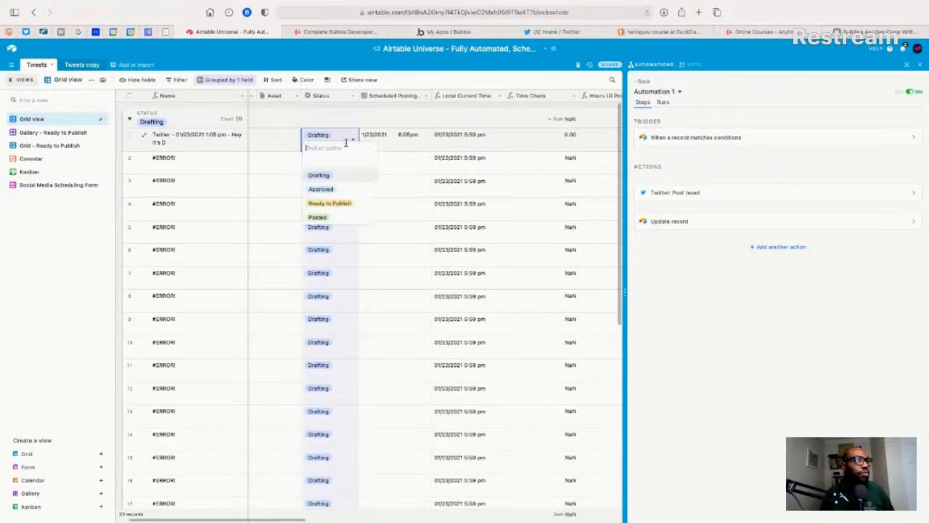
click(328, 204)
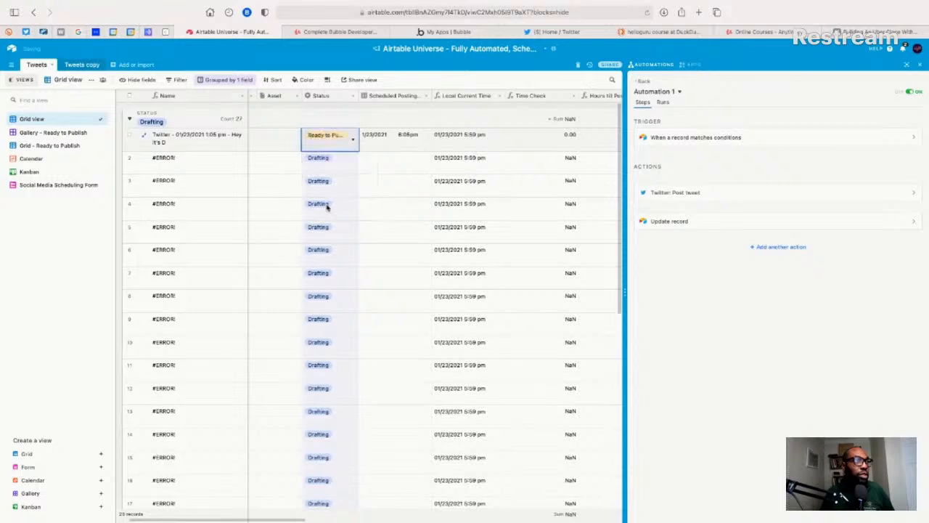
- Look for the tweet record in the Ready to Publish group and collapse the Drafting group
click(375, 161)
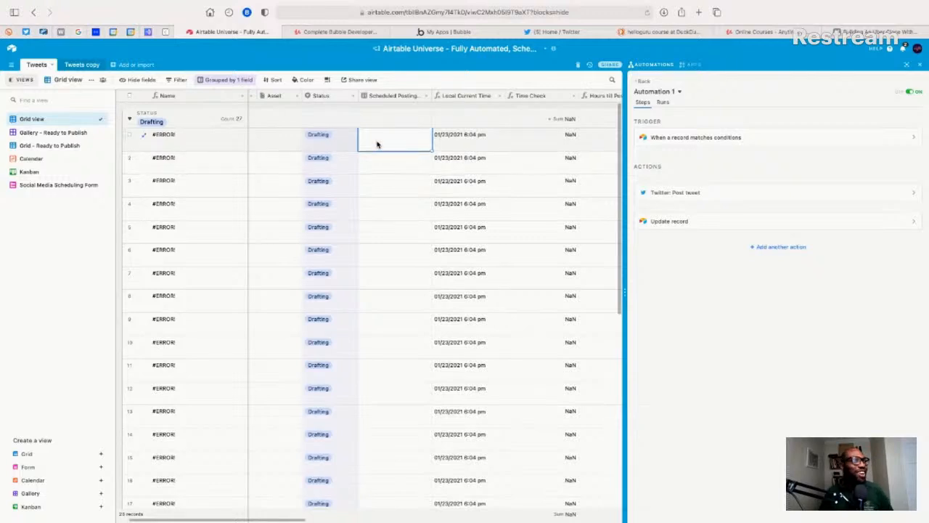
scroll(356, 207, down, 10)
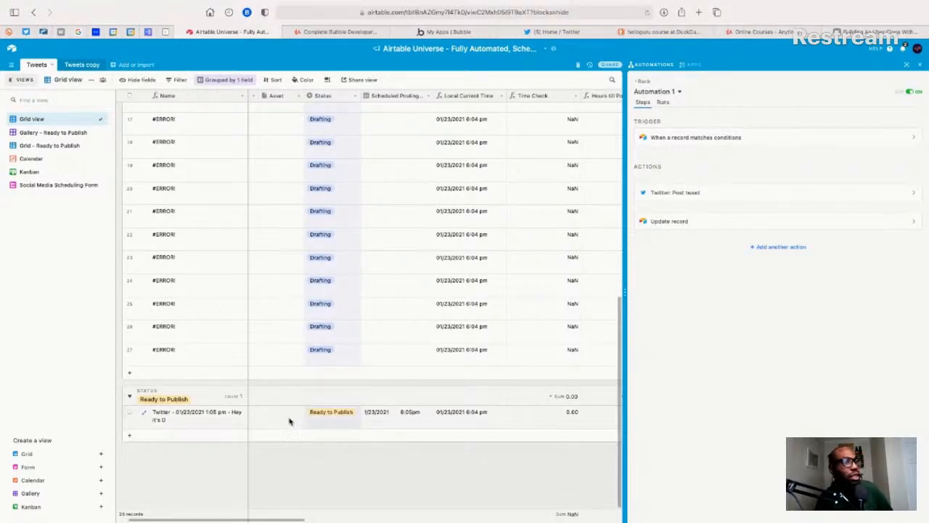
scroll(290, 400, up, 10)
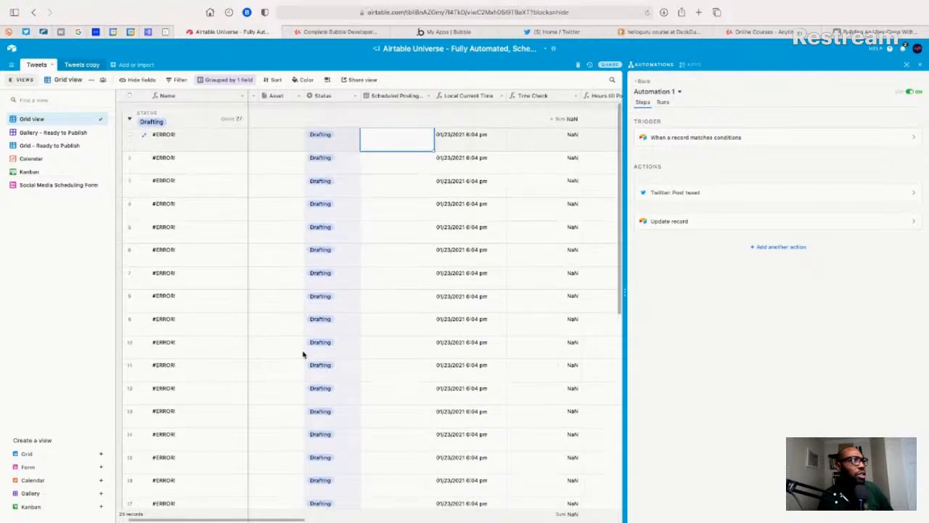
scroll(303, 354, down, 10)
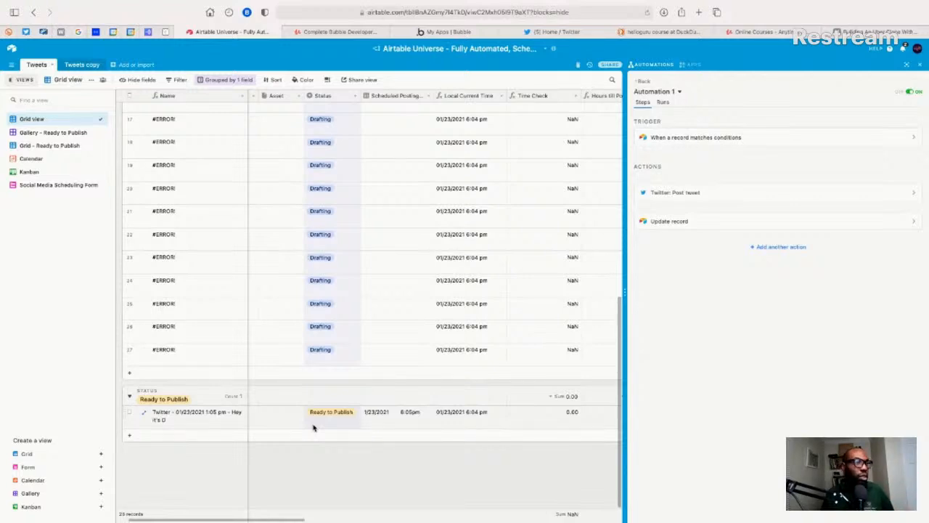
scroll(313, 418, up, 10)
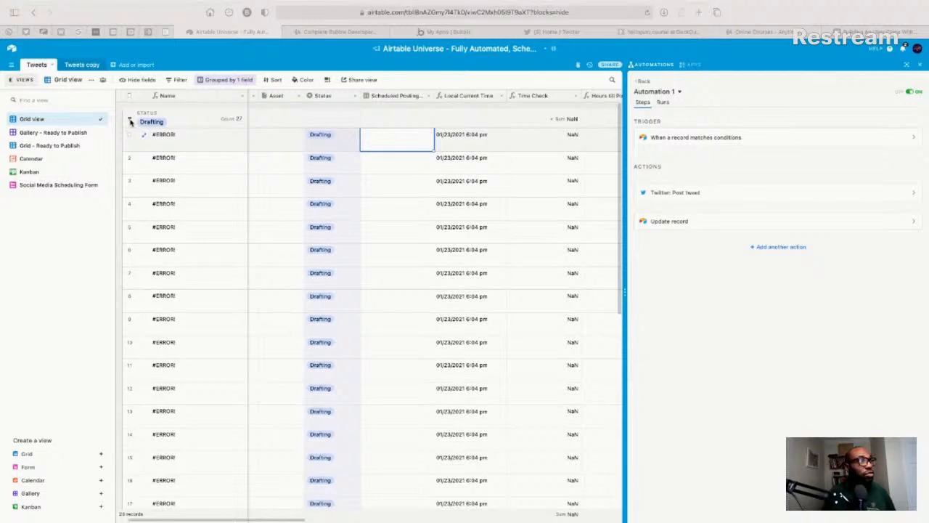
click(131, 122)
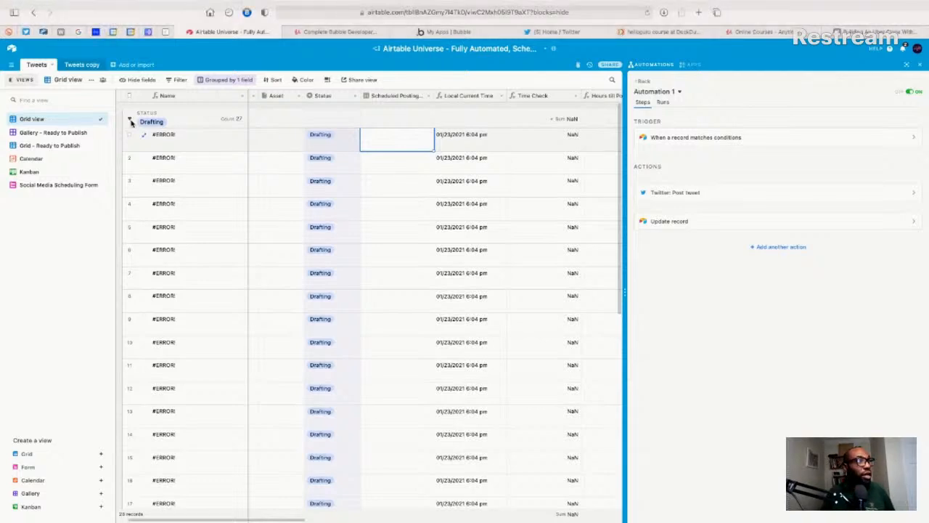
click(131, 122)
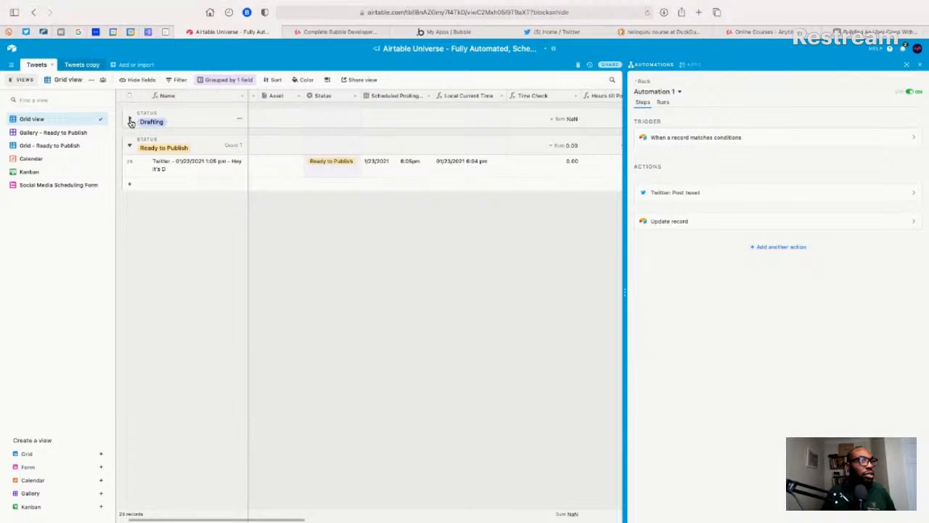
- Open Automation 1's run history and check Hours till Post for the Ready to Publish record
click(664, 103)
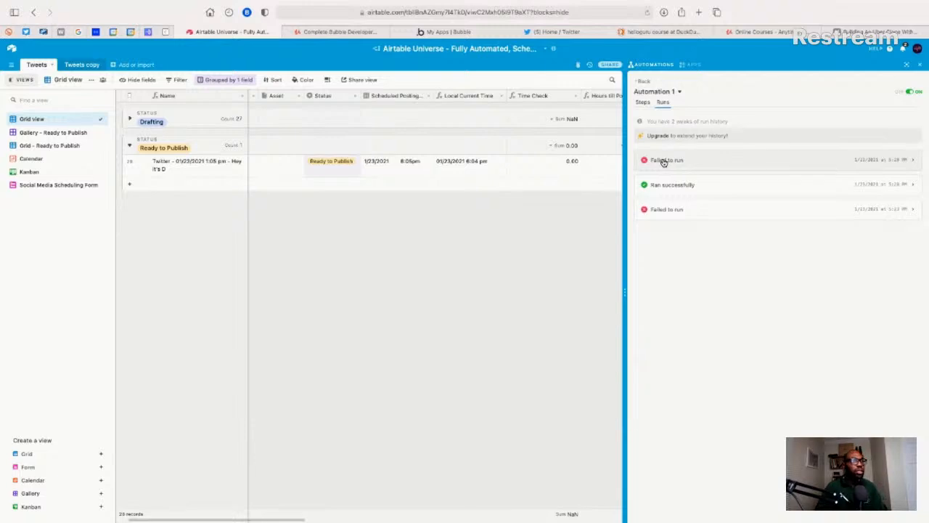
click(554, 172)
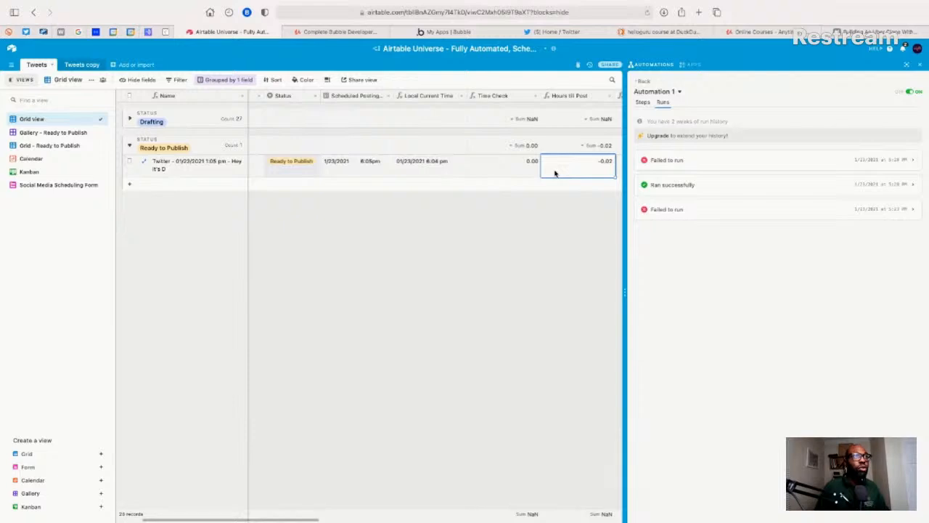
- Switch to Twitter, check the account's own profile for the scheduled tweet, and return to the Airtable base
click(553, 32)
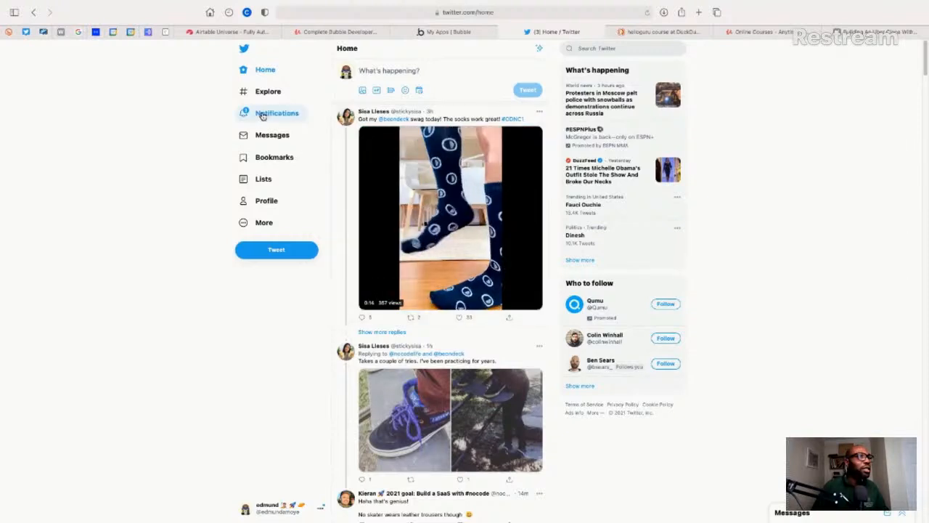
click(263, 202)
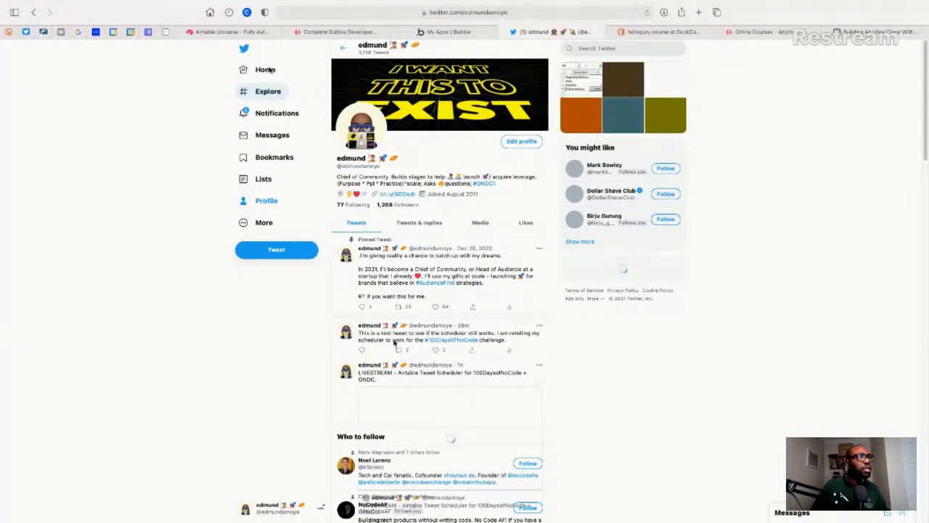
click(254, 33)
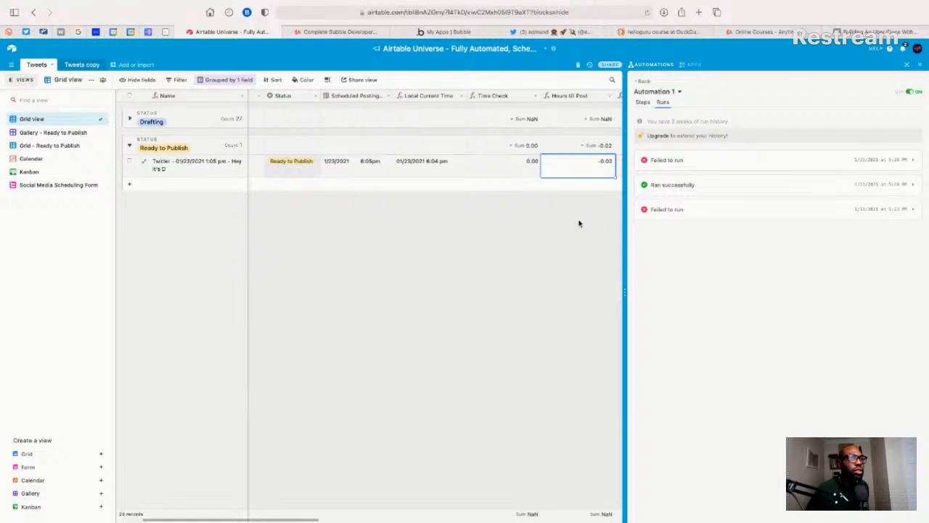
scroll(580, 224, left, 1)
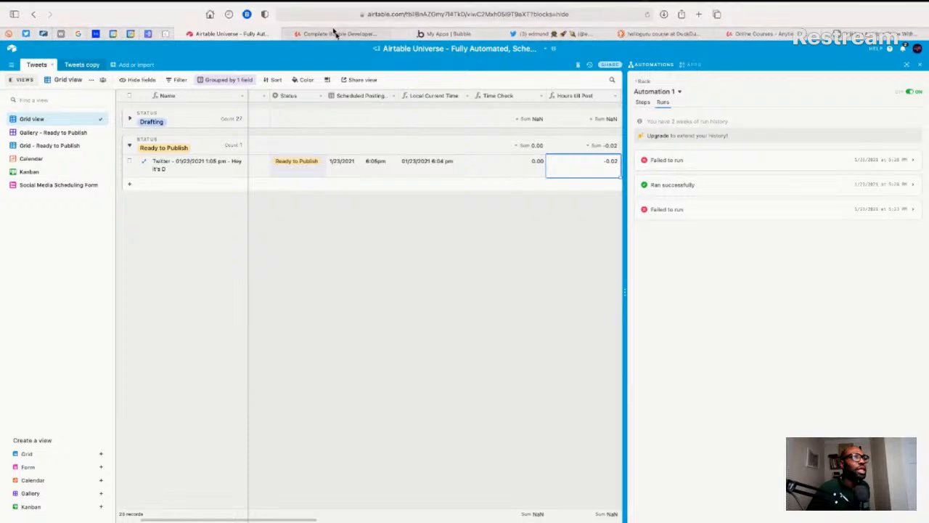
mouse_move(335, 43)
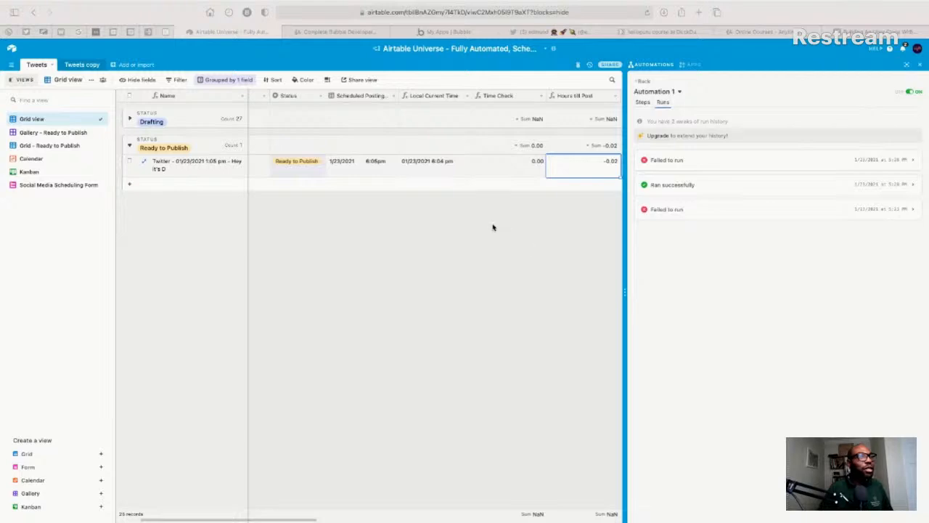
- Review the Ready to Publish record's fields from Time Check through Created Date and back to Platform
click(472, 174)
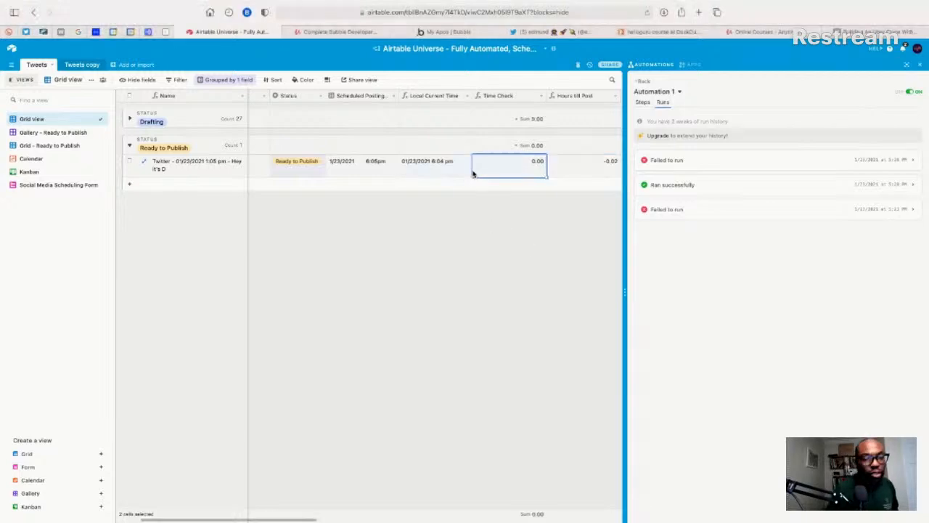
key(Right)
key(Right)
key(Right)
key(Right)
key(Right)
key(Right)
key(Right)
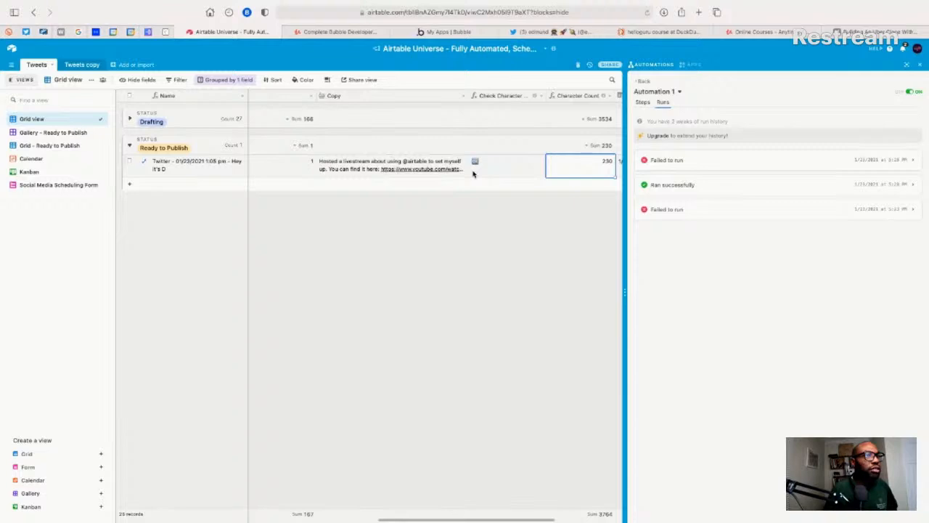
key(Right)
key(Right)
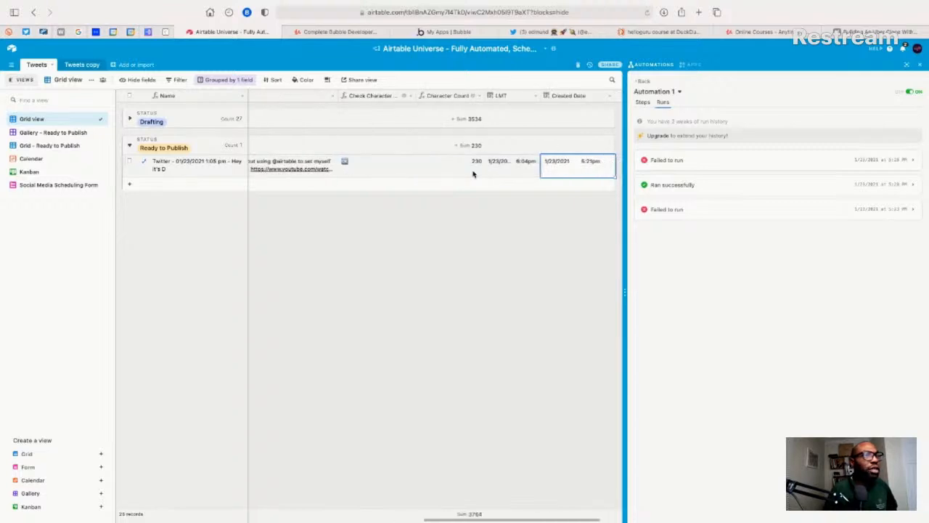
key(Left)
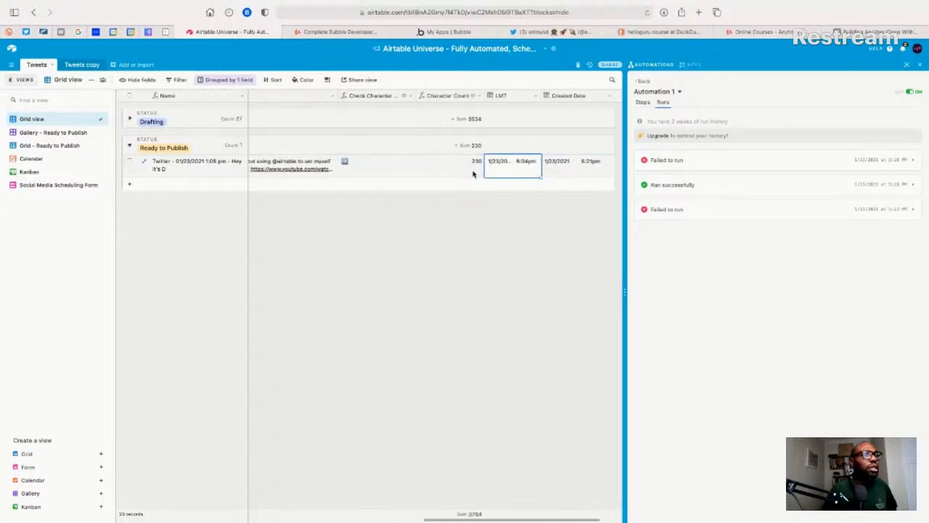
key(Left)
key(Left)
key(Left)
key(Left)
key(Left)
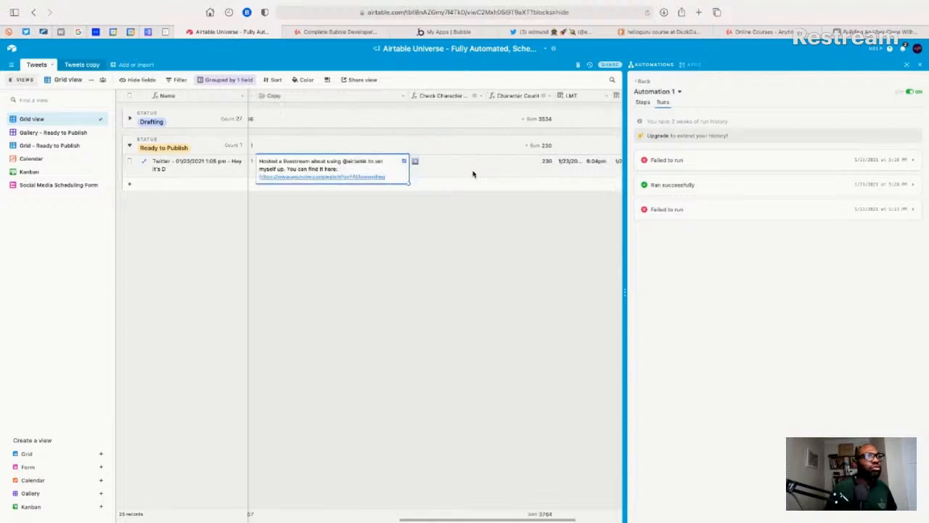
key(Left)
key(Left)
key(Left)
key(Left)
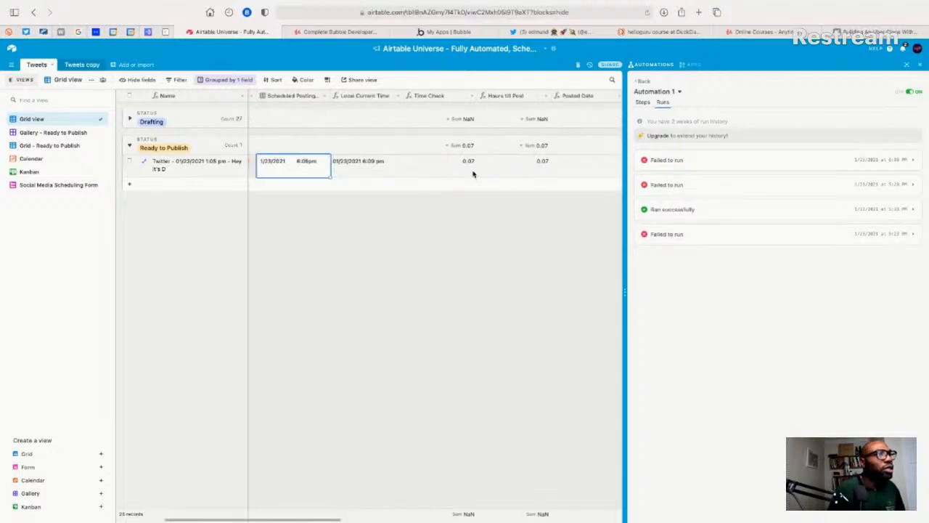
key(Left)
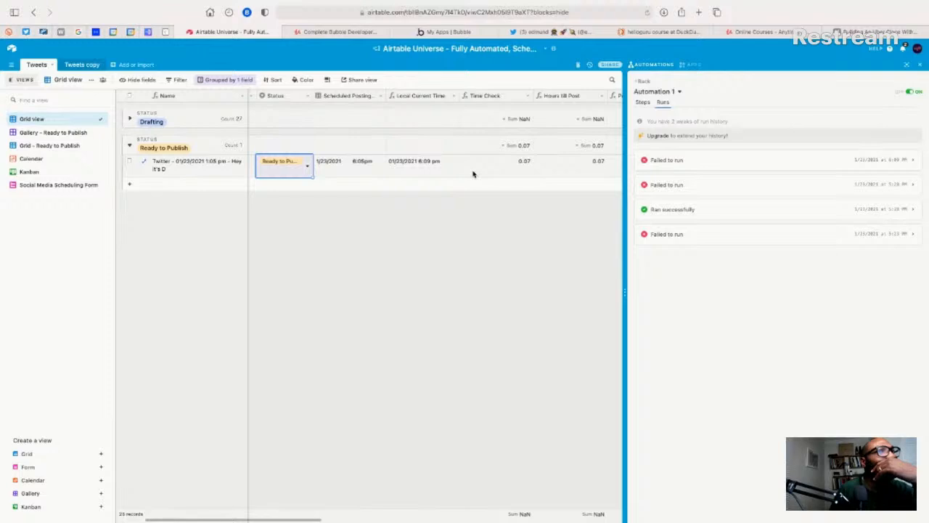
key(Left)
key(Left)
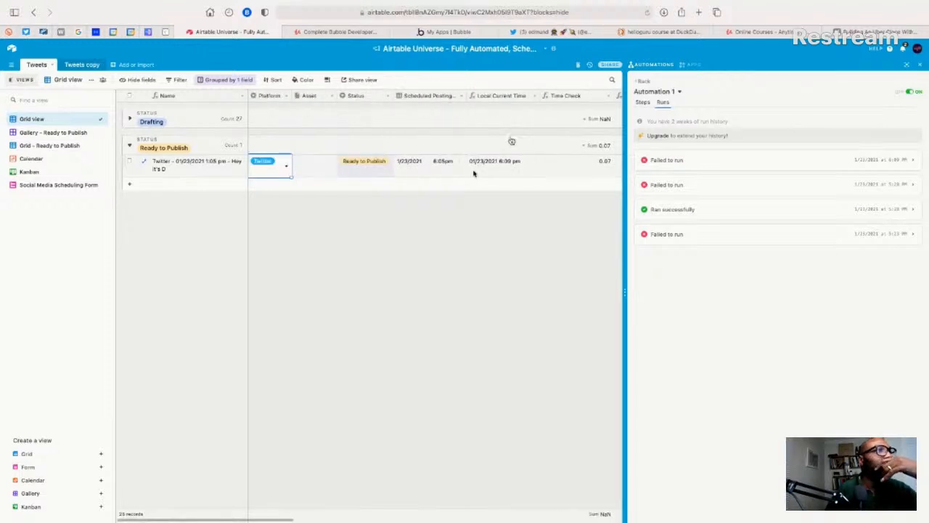
- Reschedule the Ready to Publish record's posting time to 6:11pm on 1/23/2021
click(366, 168)
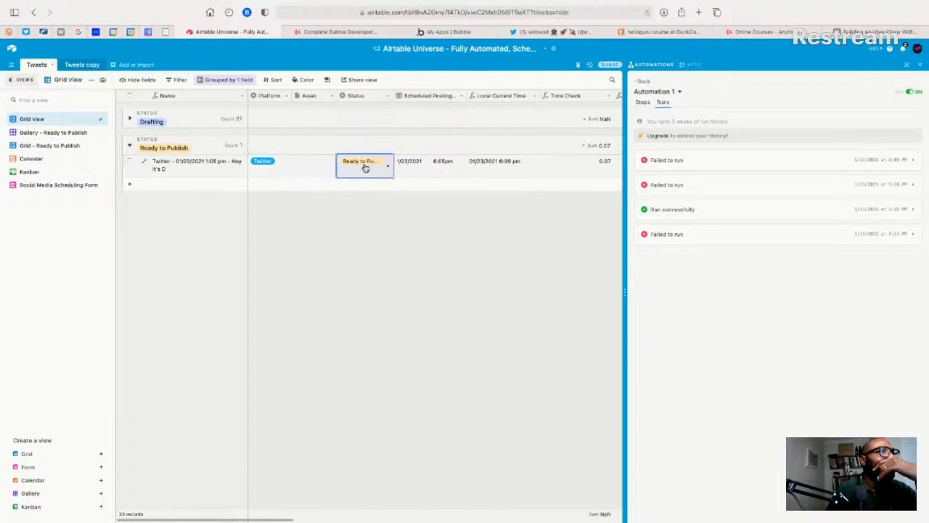
click(414, 169)
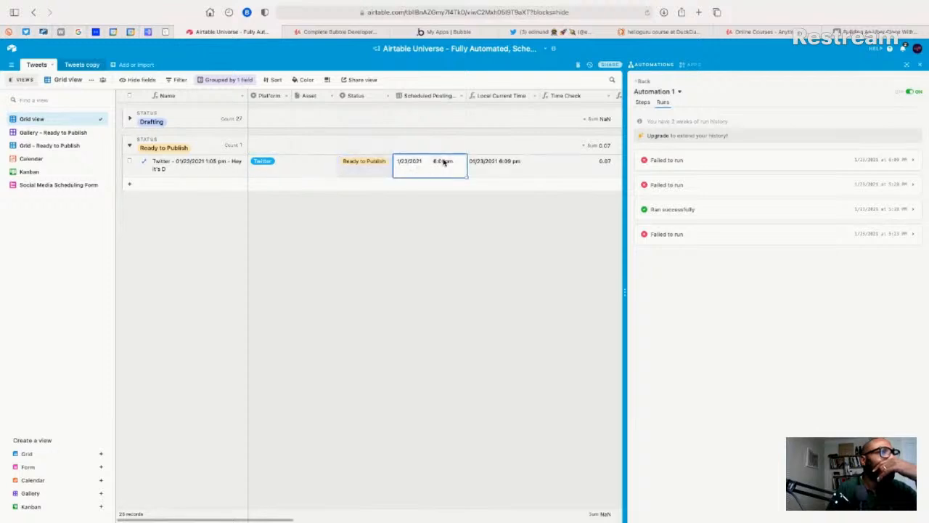
click(443, 161)
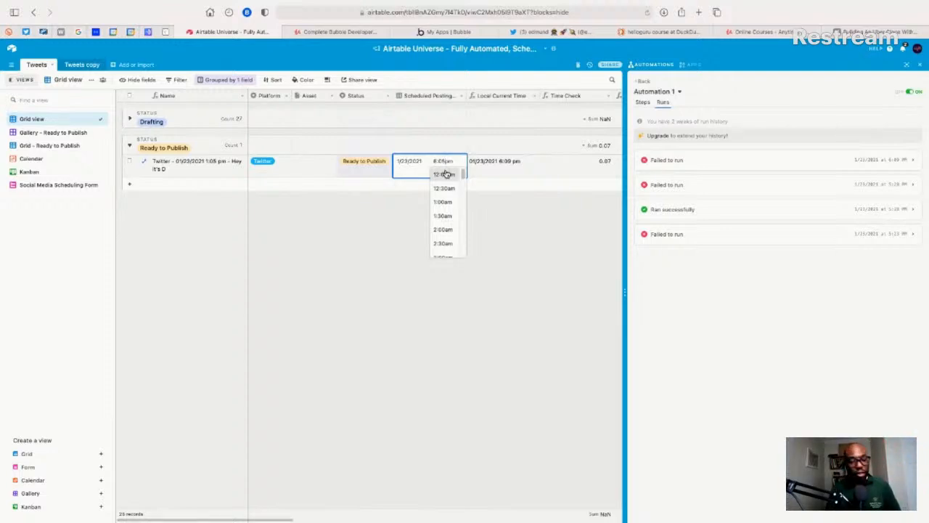
key(BackSpace)
key(BackSpace)
text(11)
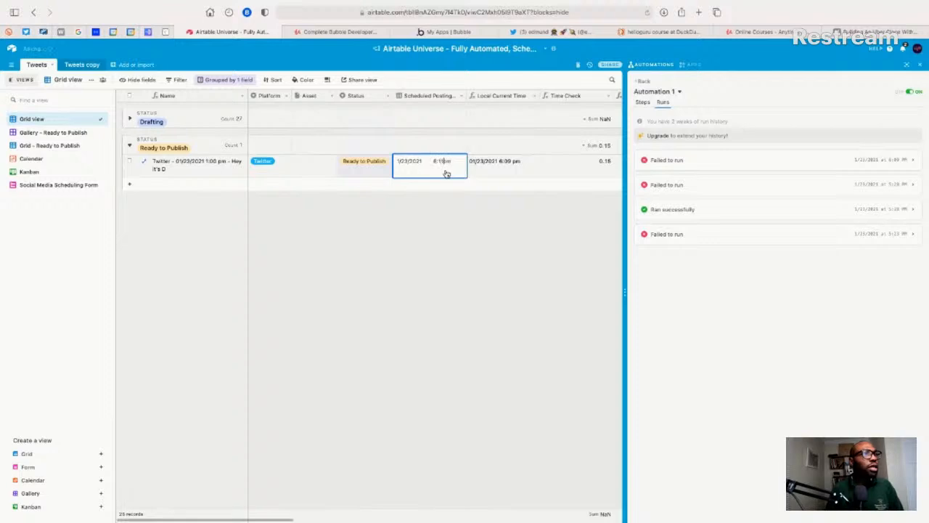
key(Return)
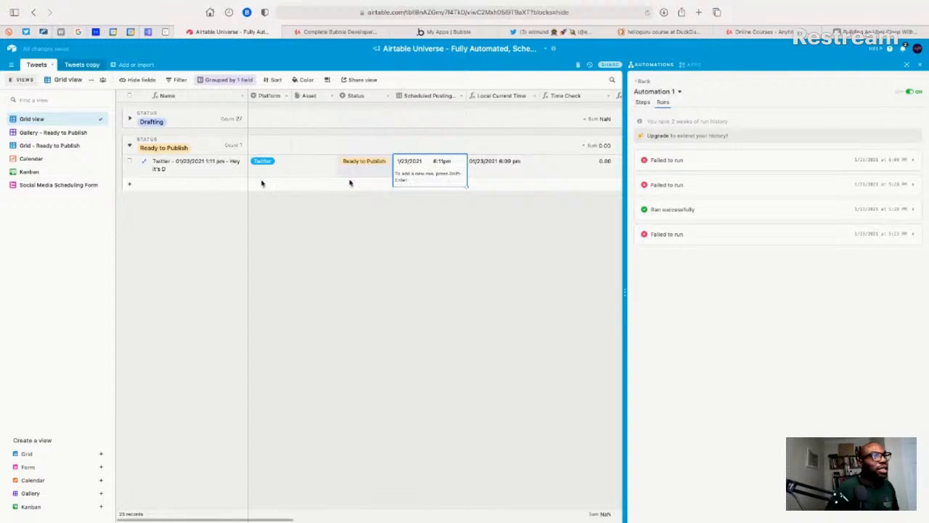
click(376, 230)
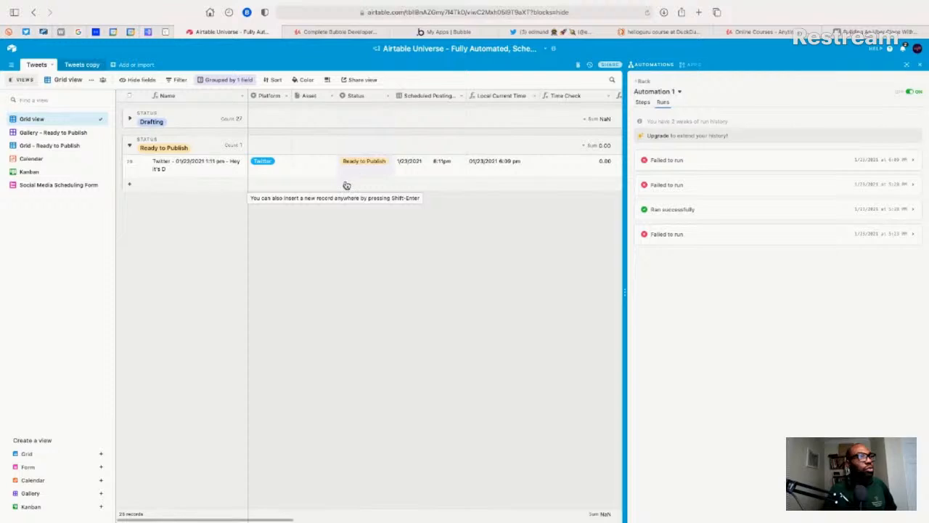
- Switch the rescheduled record's Status to Drafting and back to Ready to Publish
click(365, 166)
click(389, 169)
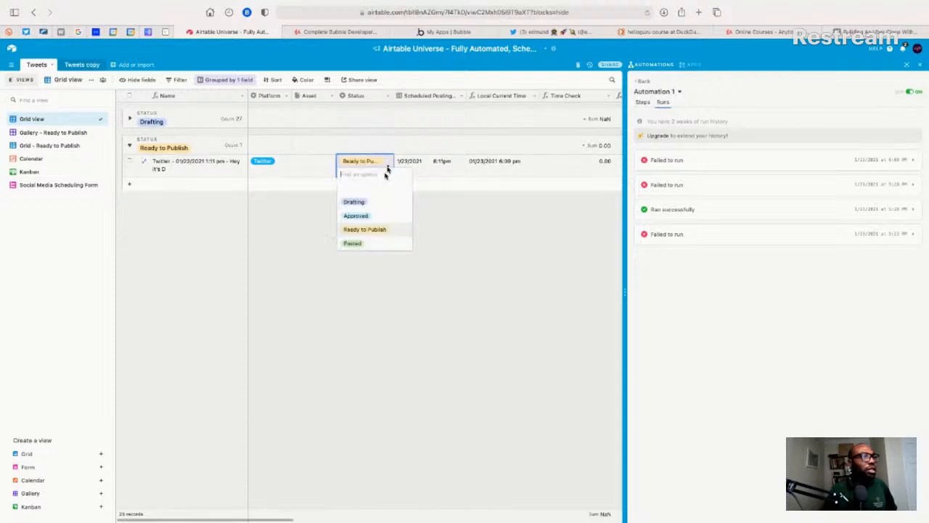
click(357, 201)
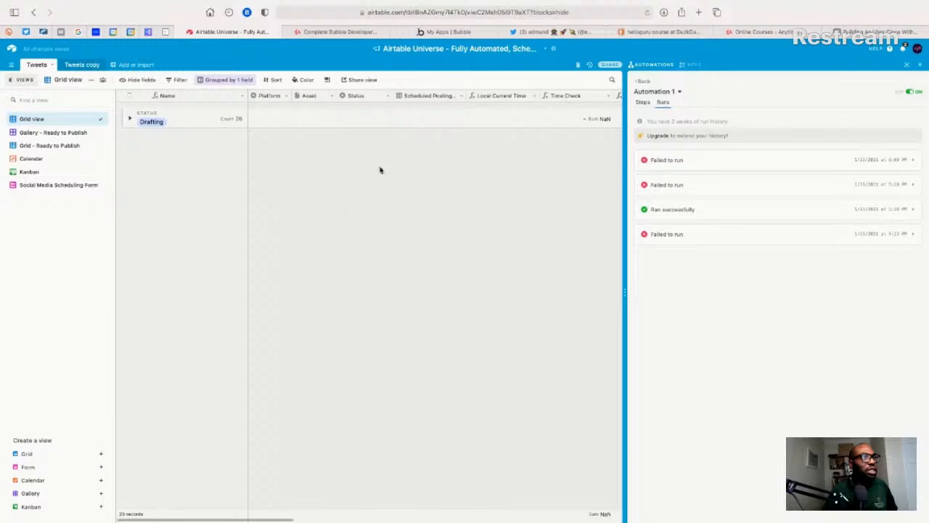
click(131, 121)
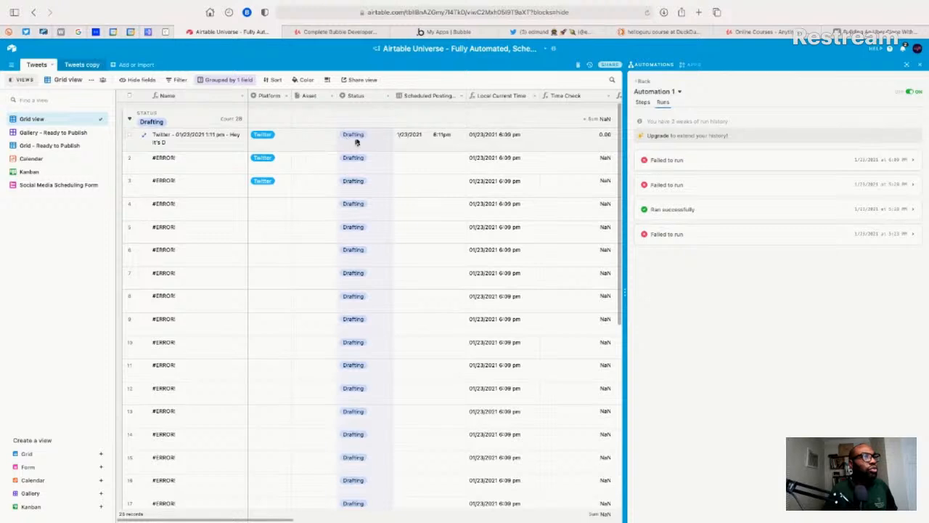
click(385, 142)
click(388, 142)
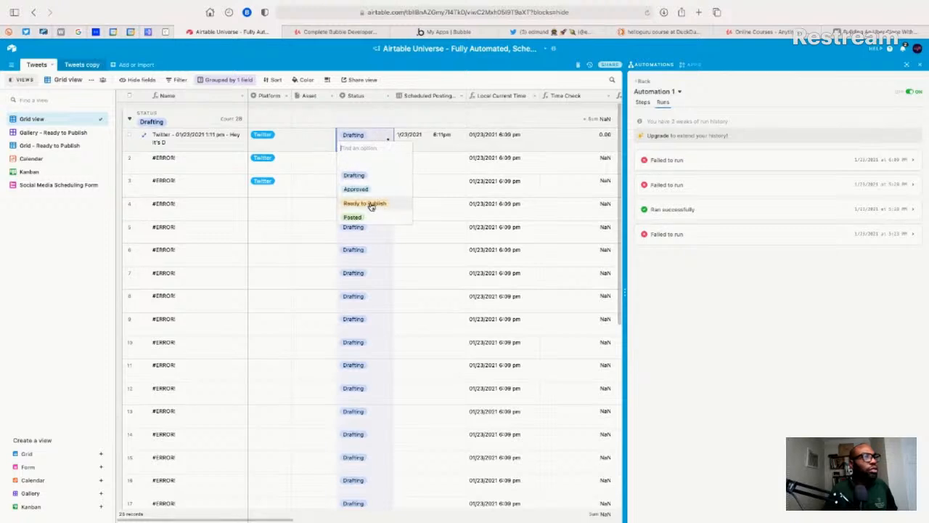
click(371, 204)
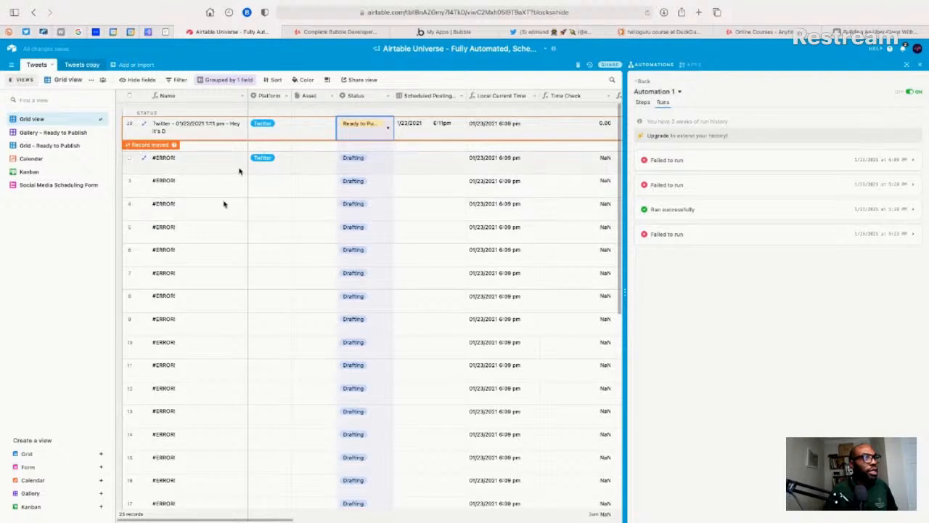
- Review the Ready to Publish record's fields from Asset through Character Count and back to Status
scroll(270, 260, down, 8)
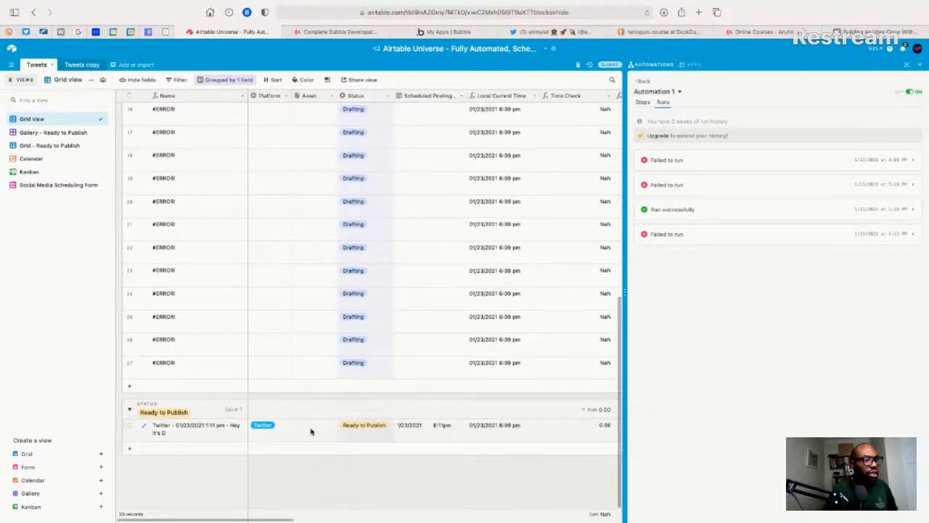
click(311, 431)
key(Right)
key(Right)
key(Right)
key(Right)
key(Right)
key(Right)
key(Right)
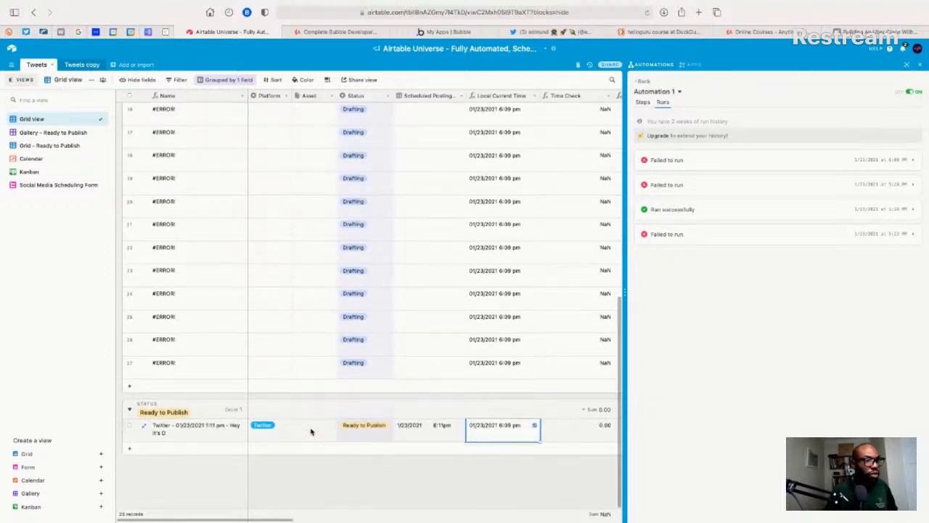
key(Right)
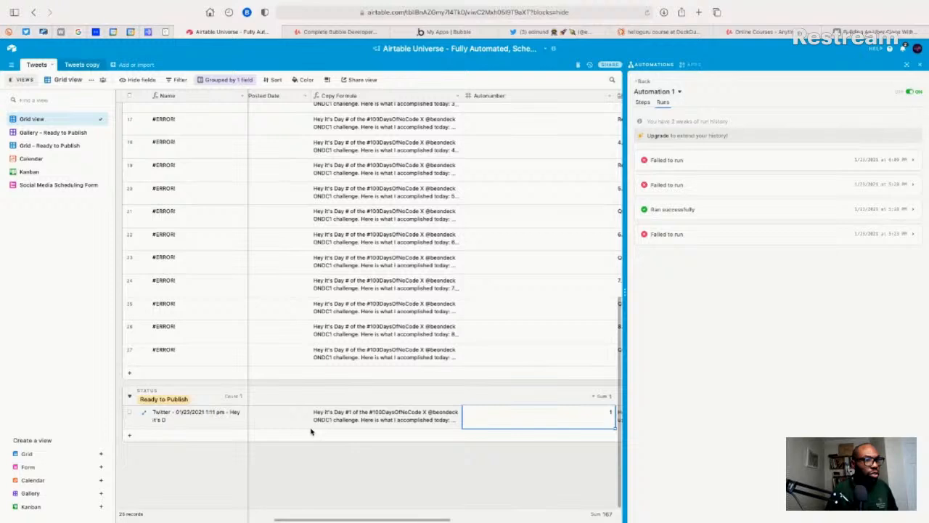
key(Left)
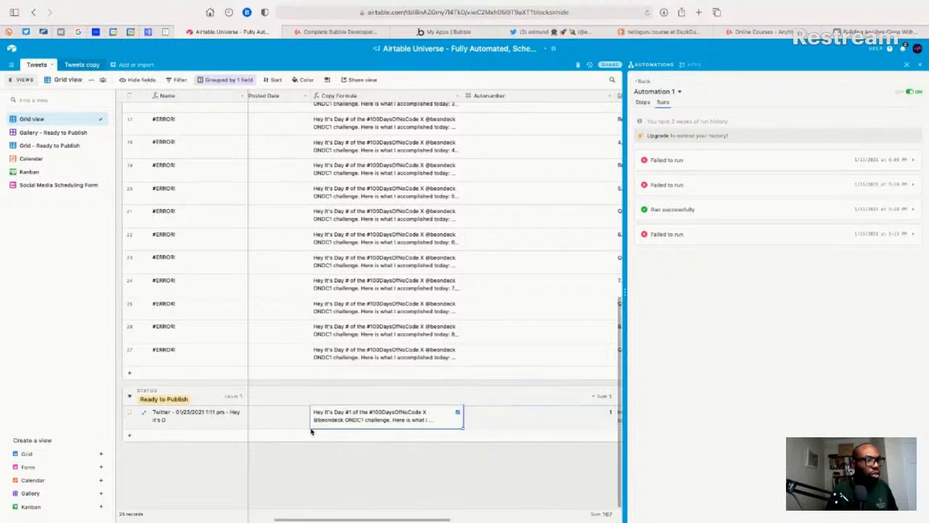
key(Right)
key(Right)
key(Right)
key(Right)
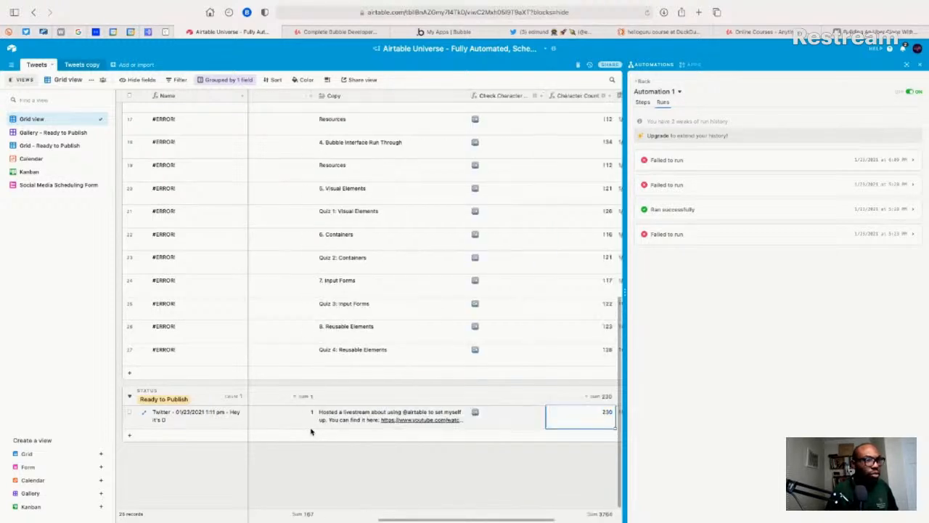
key(Left)
key(Left)
key(Left)
key(Left)
key(Left)
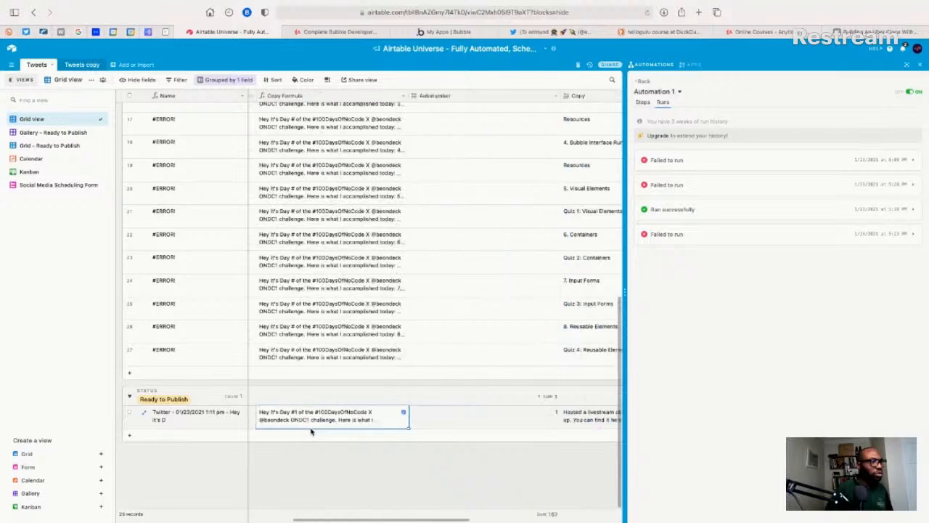
key(Left)
key(Left)
key(Left)
key(Left)
key(Left)
key(Left)
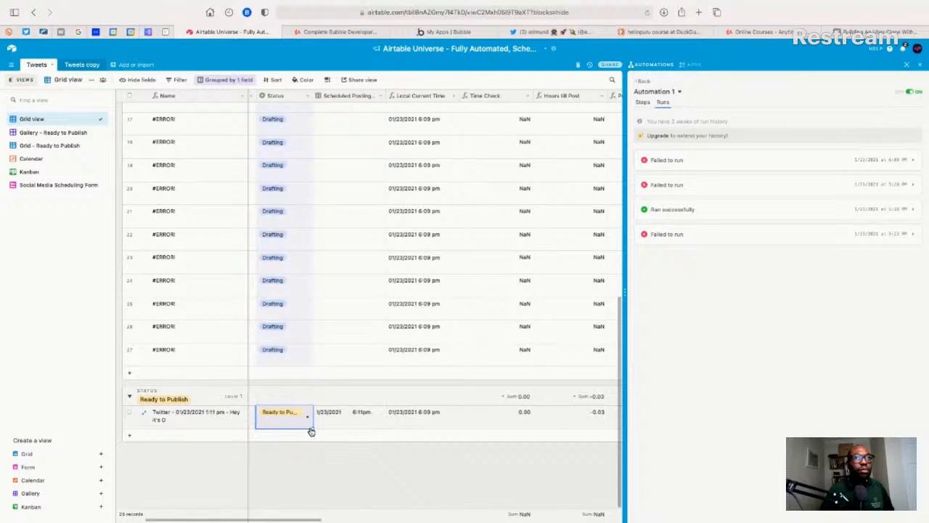
- Expand the latest failed automation run and check the Ready to Publish record's fields from Local Current Time through LMT
click(667, 161)
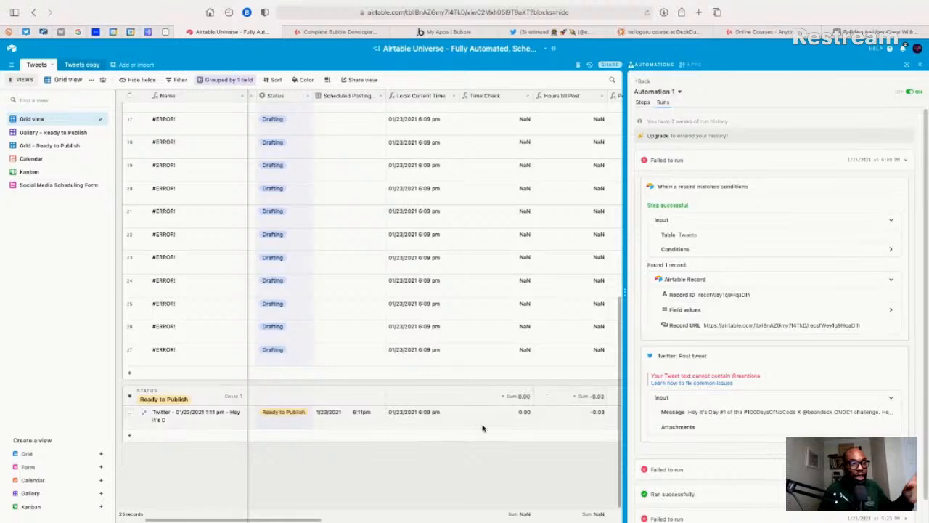
click(445, 421)
key(Right)
key(Right)
key(Right)
key(Right)
key(Right)
key(Right)
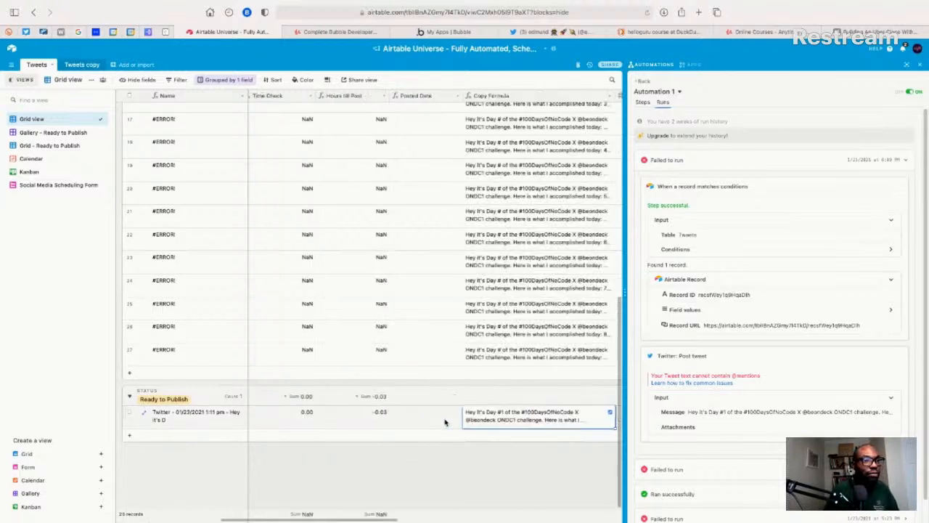
key(Right)
key(Right)
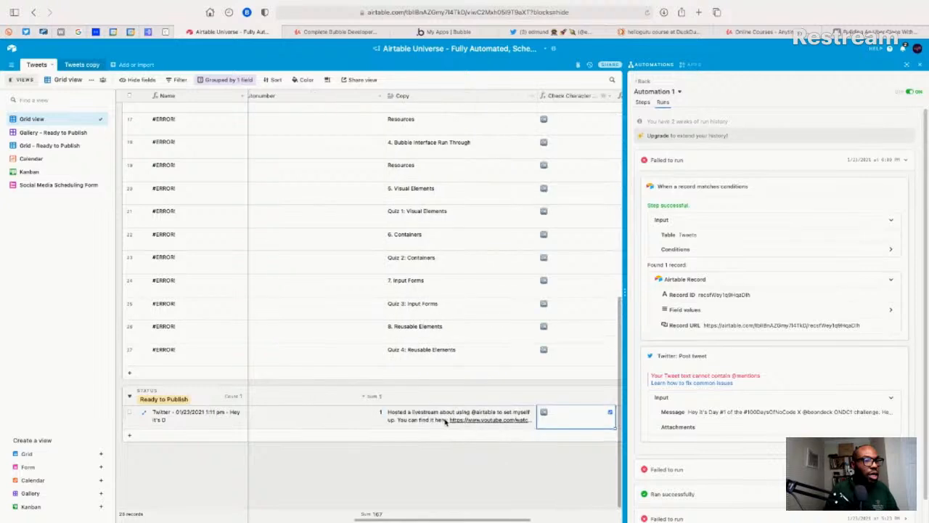
key(Left)
key(Right)
key(Right)
key(Right)
key(Right)
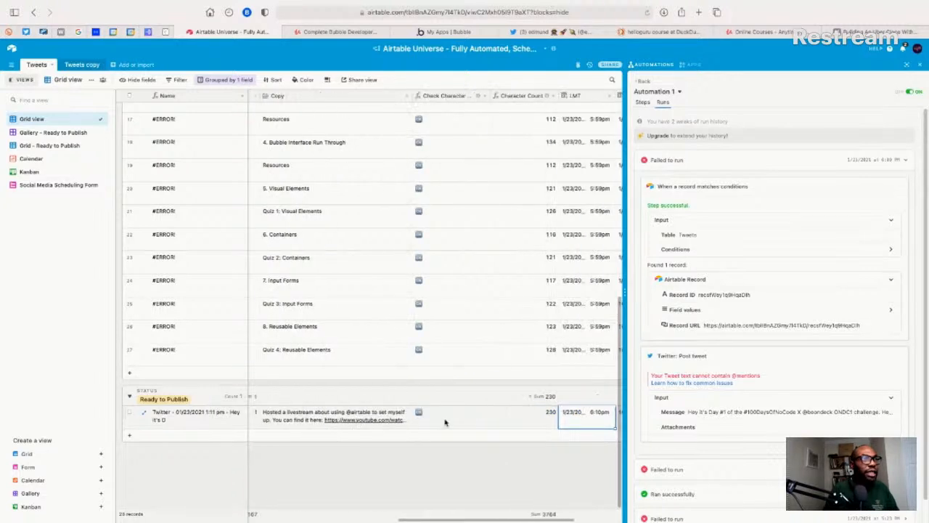
key(Left)
key(Left)
key(Left)
key(Left)
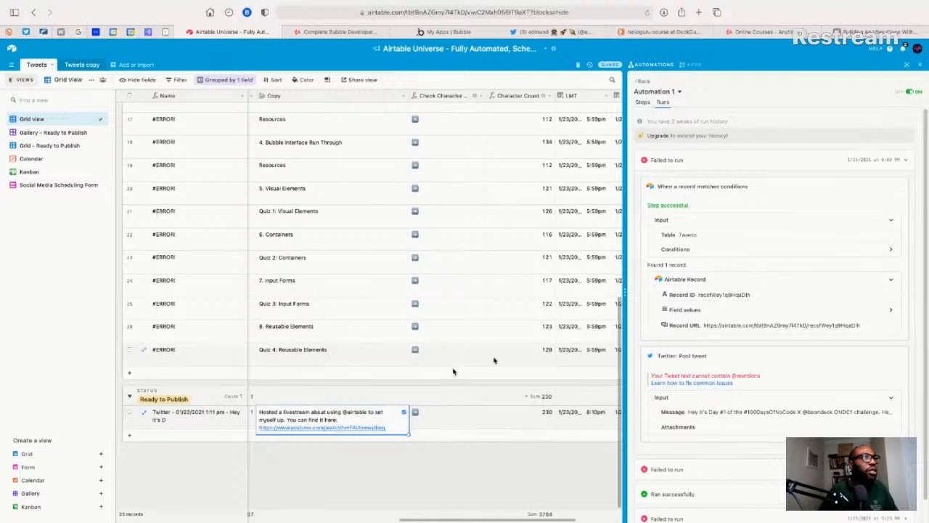
click(402, 415)
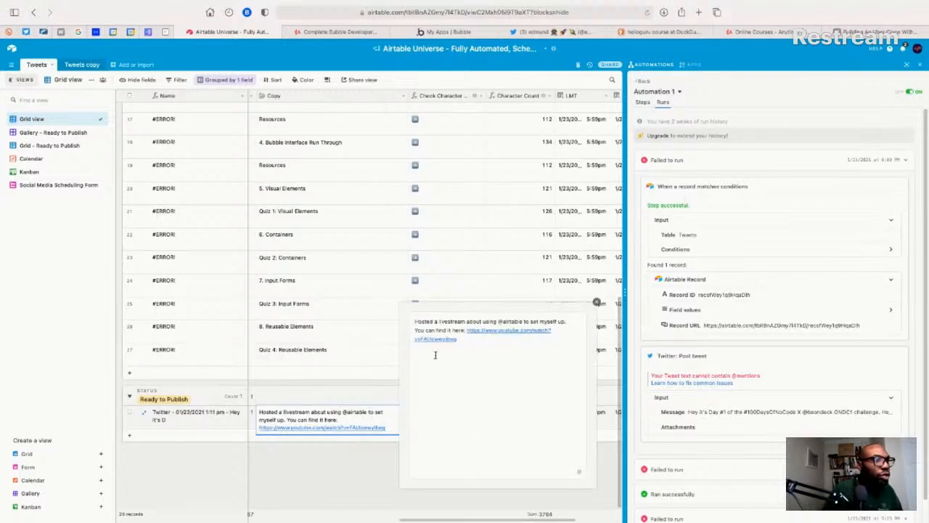
click(353, 427)
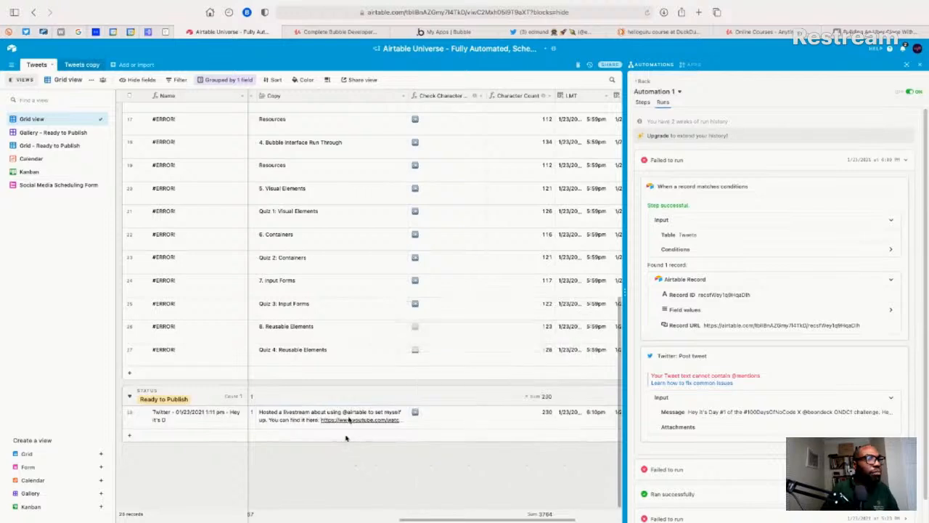
click(401, 415)
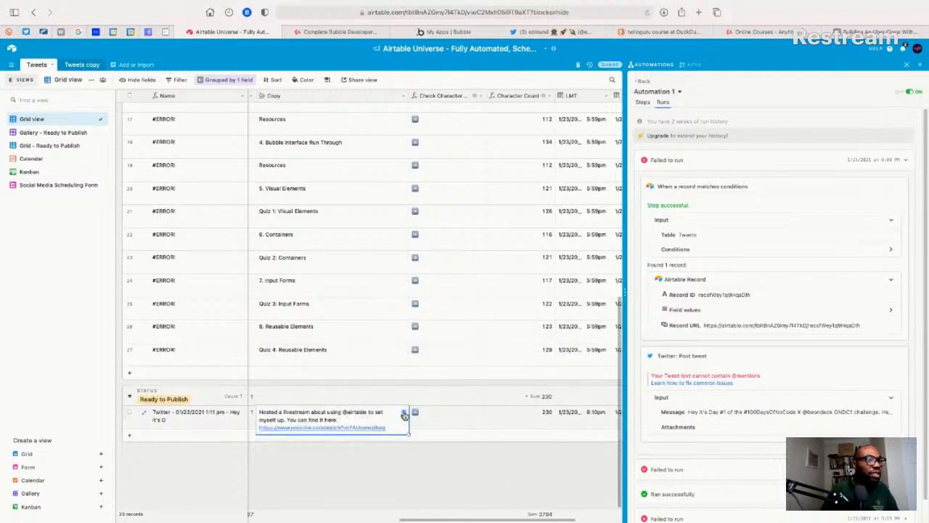
click(403, 414)
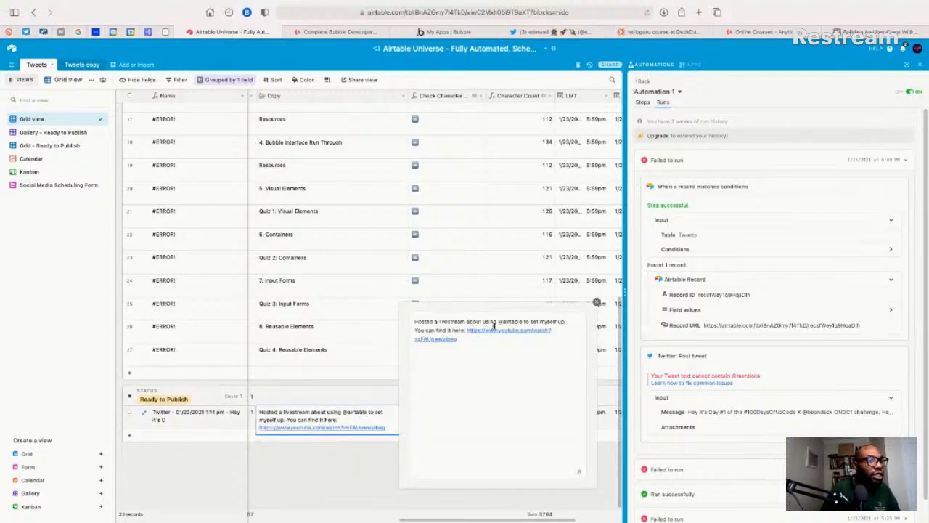
click(520, 322)
key(BackSpace)
key(BackSpace)
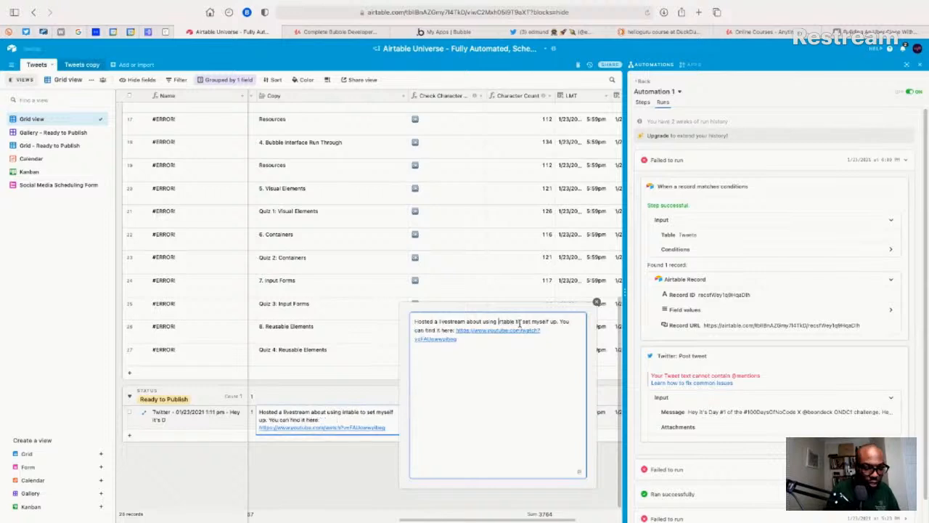
text(A)
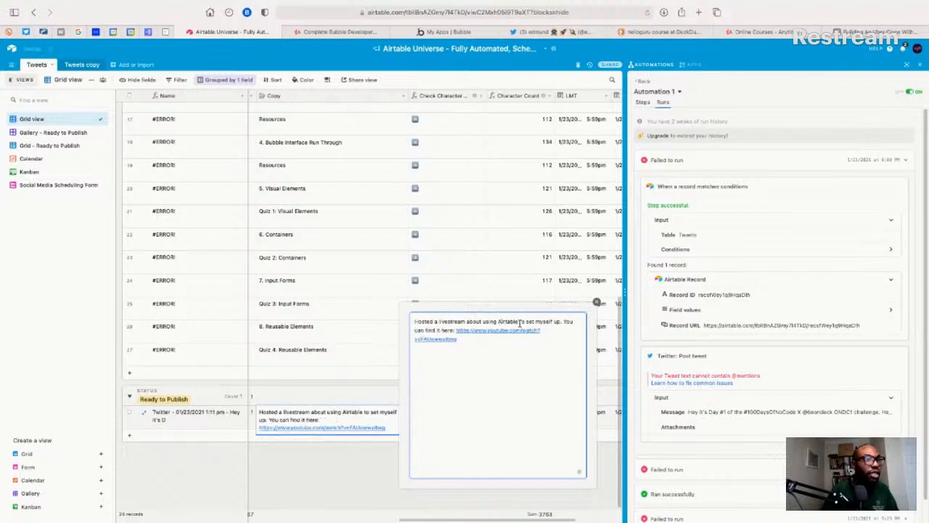
click(375, 450)
click(346, 413)
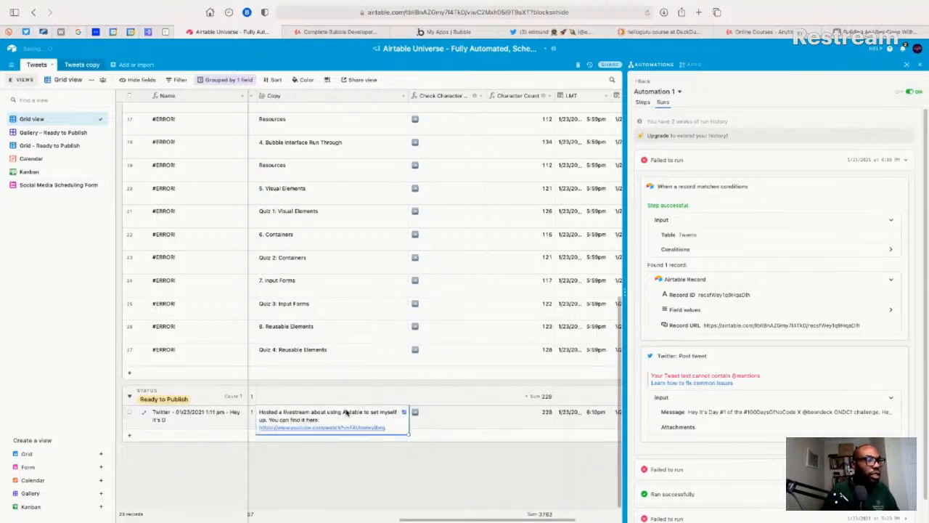
scroll(347, 412, right, 5)
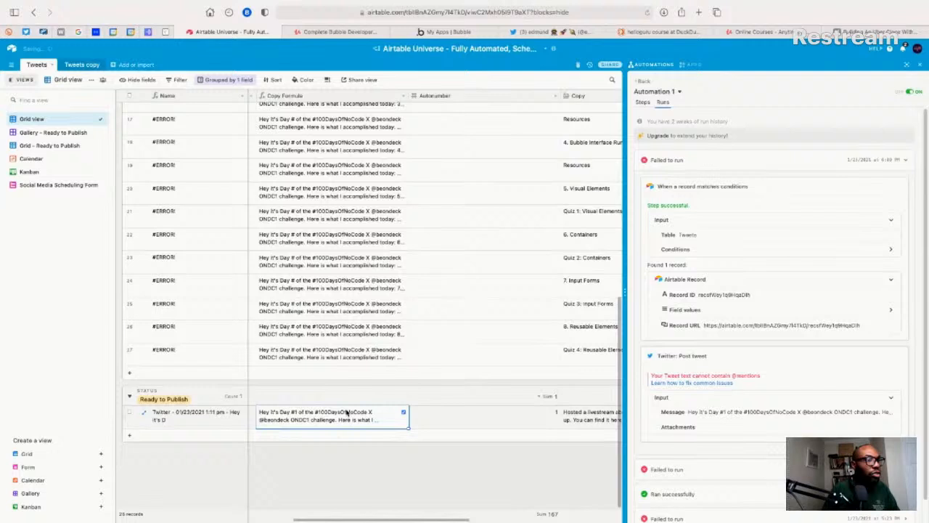
click(347, 412)
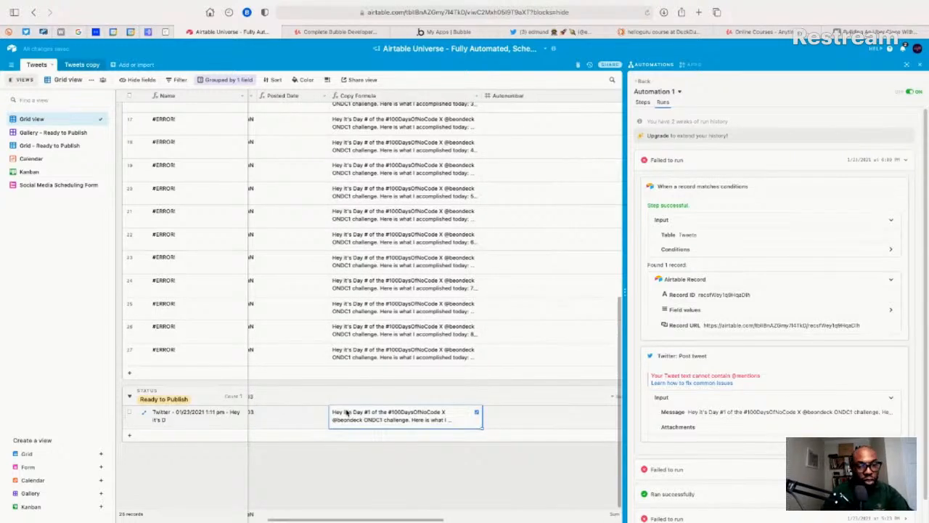
click(477, 412)
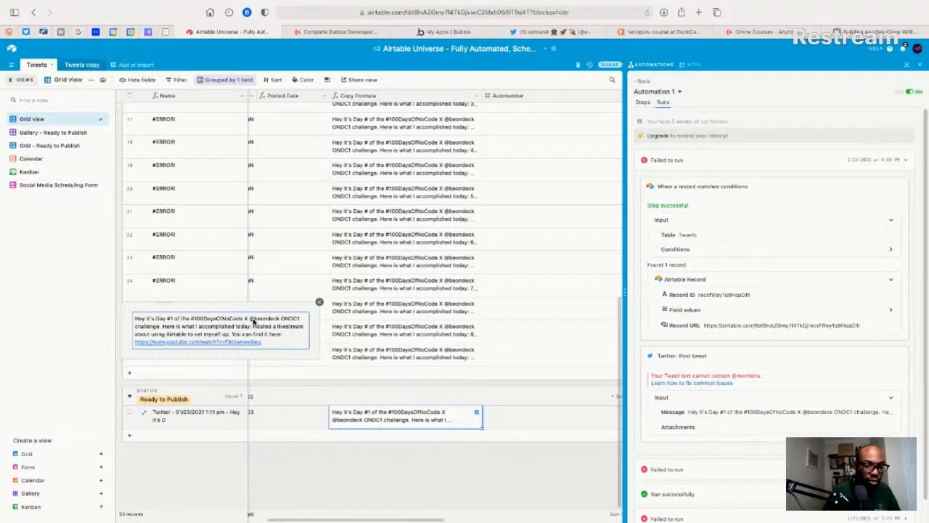
double_click(255, 320)
key(ctrl+a)
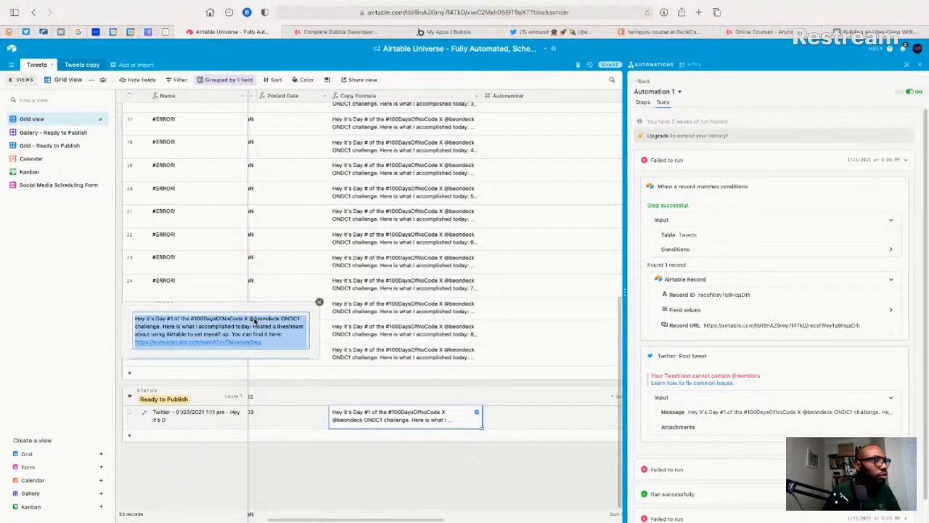
click(253, 321)
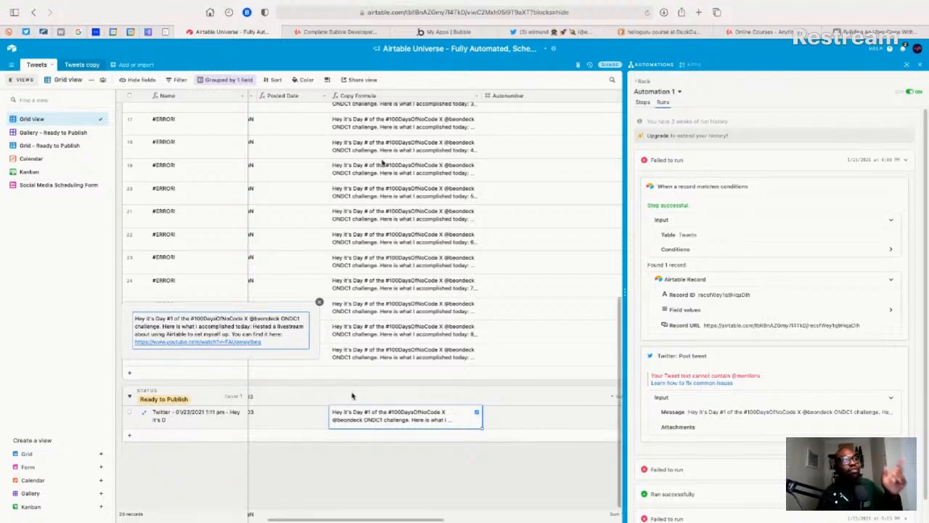
- Remove the @ before "beondeck" in the Copy Formula field's CONCATENATE formula and save the field
click(395, 98)
double_click(394, 98)
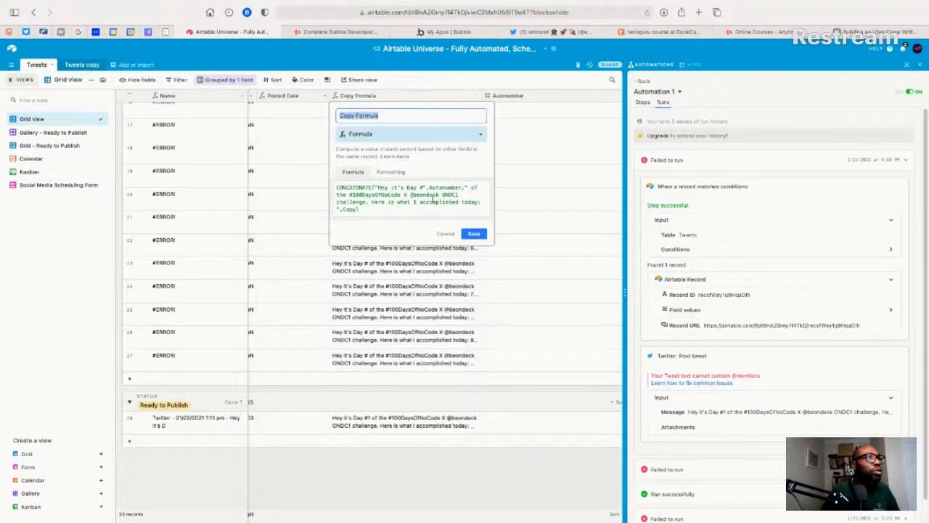
click(416, 193)
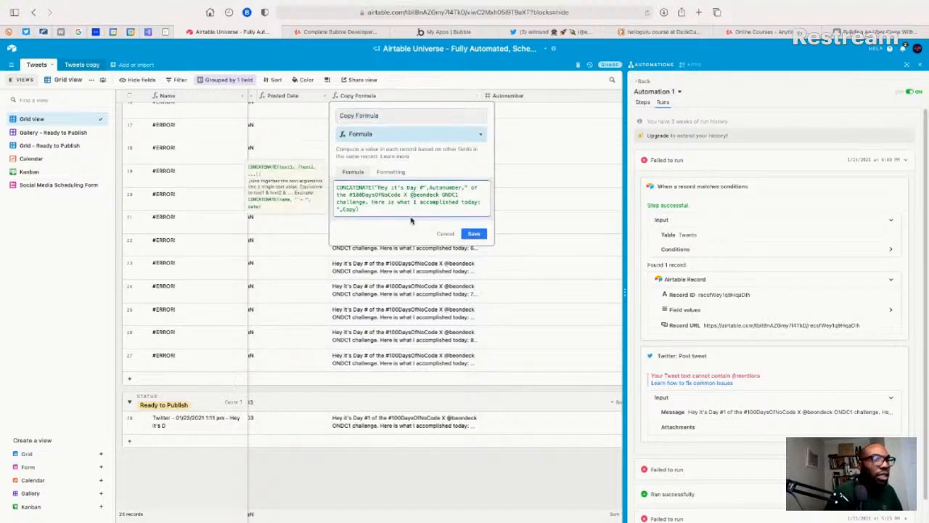
key(BackSpace)
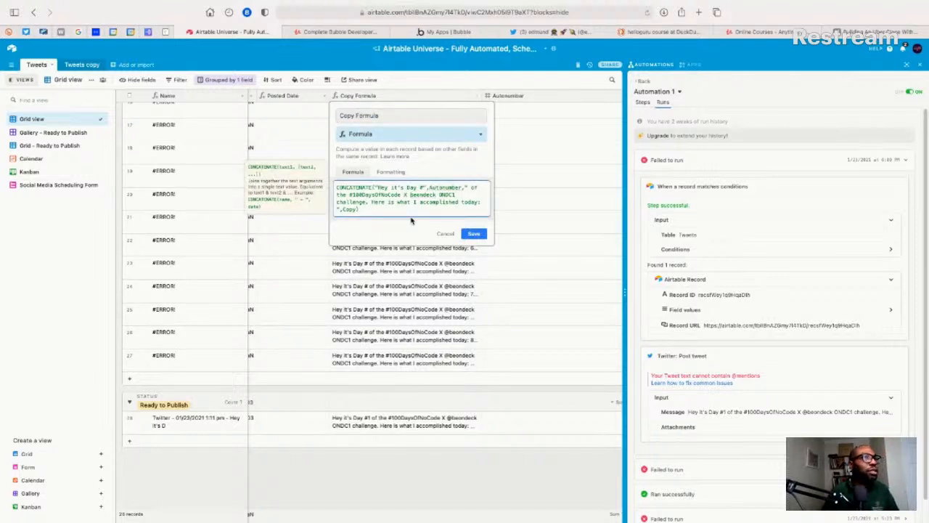
click(473, 234)
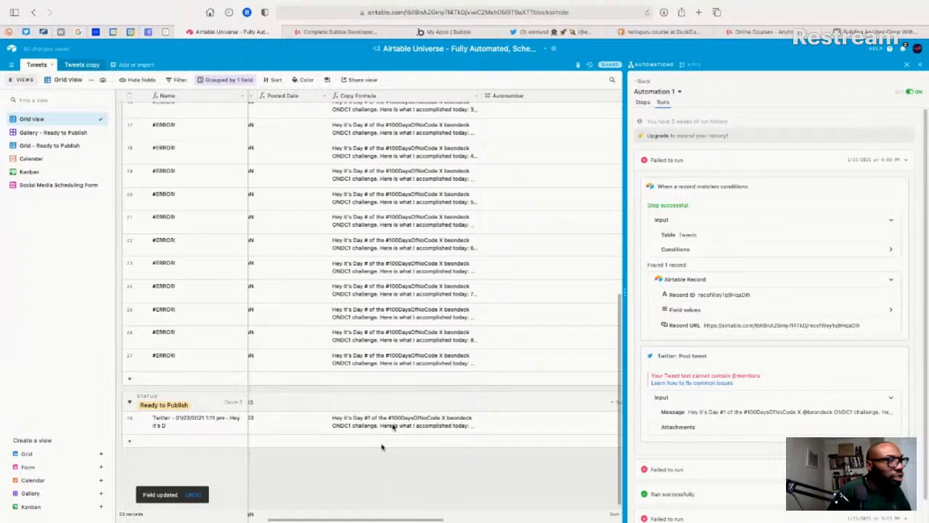
- Collapse the failed run's details and check the Ready to Publish record's fields from Copy Formula back to its scheduled posting time
click(646, 161)
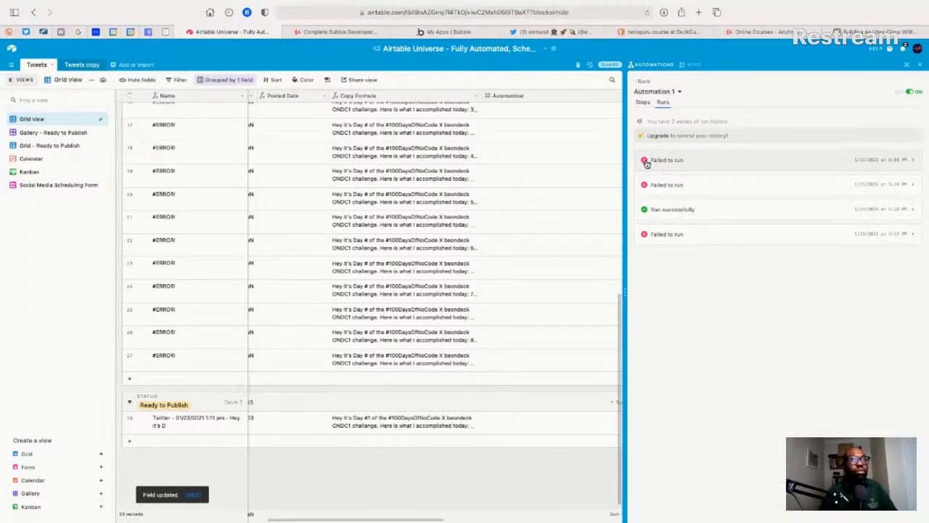
click(345, 429)
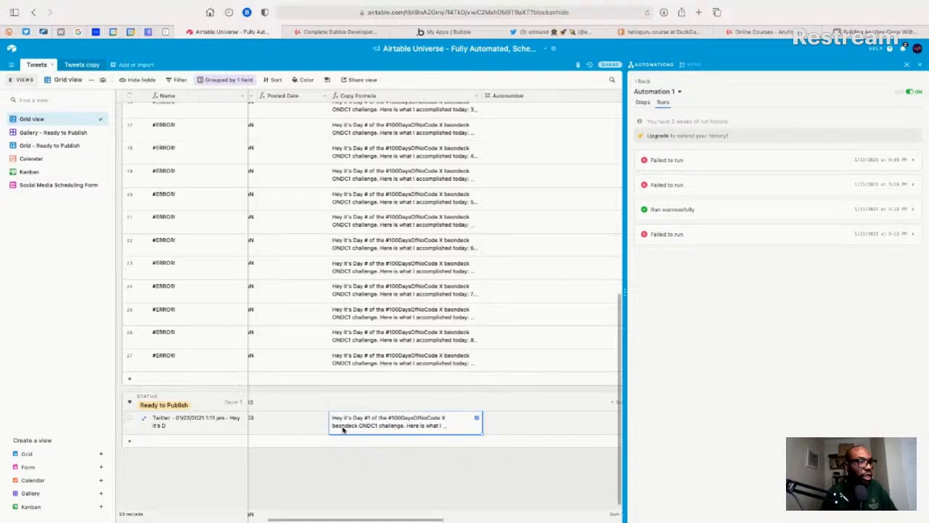
key(Left)
key(Left)
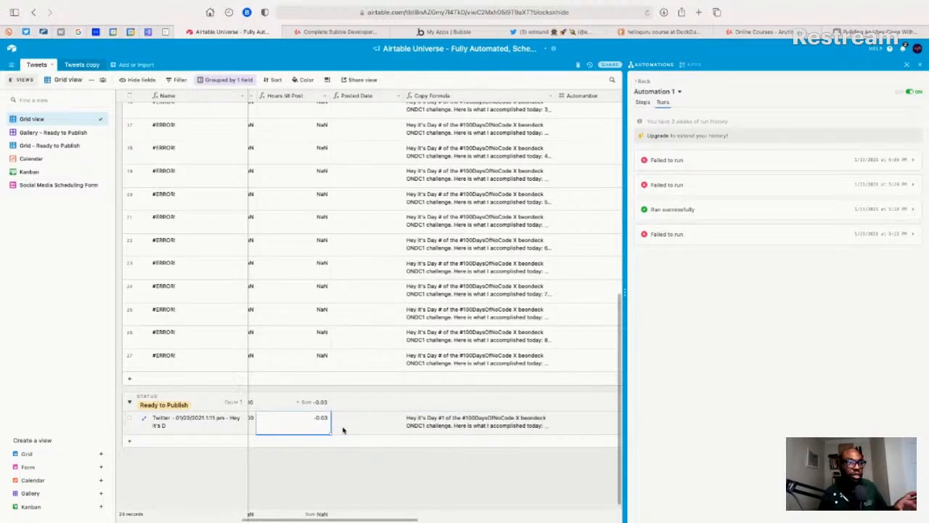
key(Left)
key(Left)
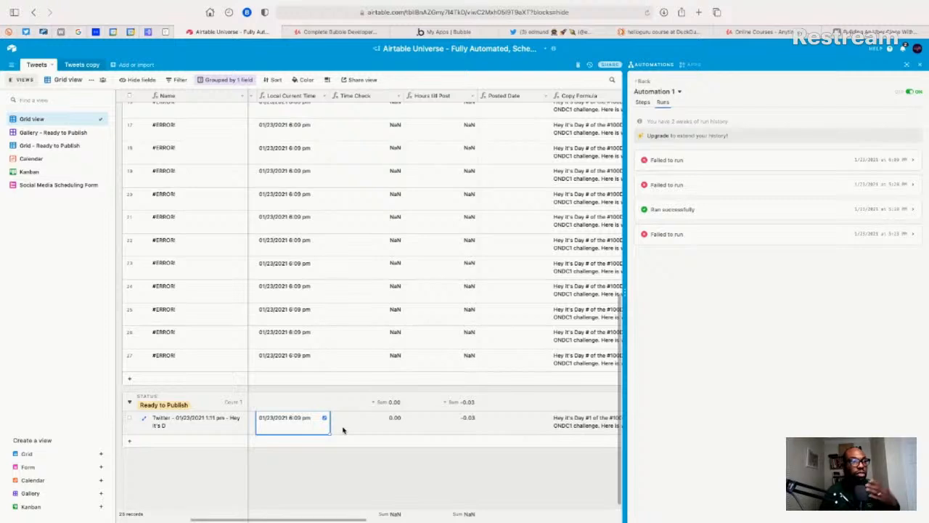
key(Left)
key(Left)
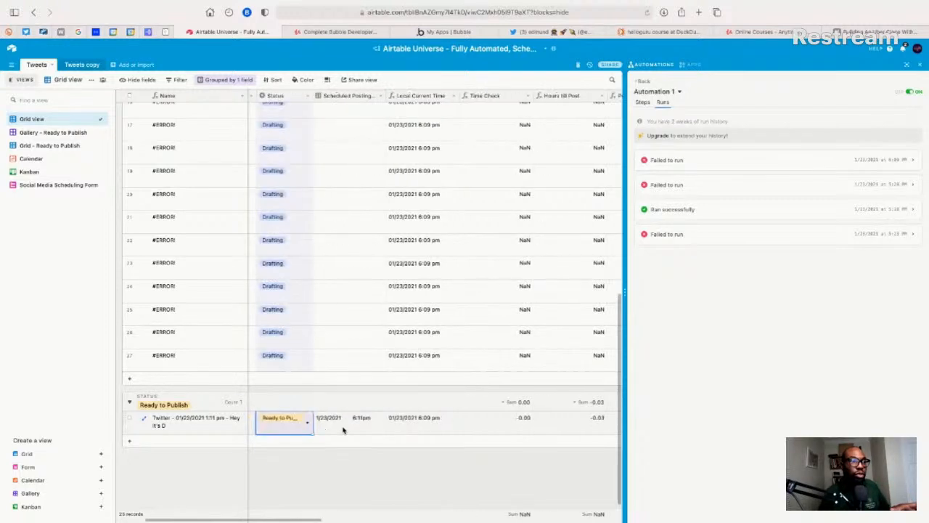
key(Right)
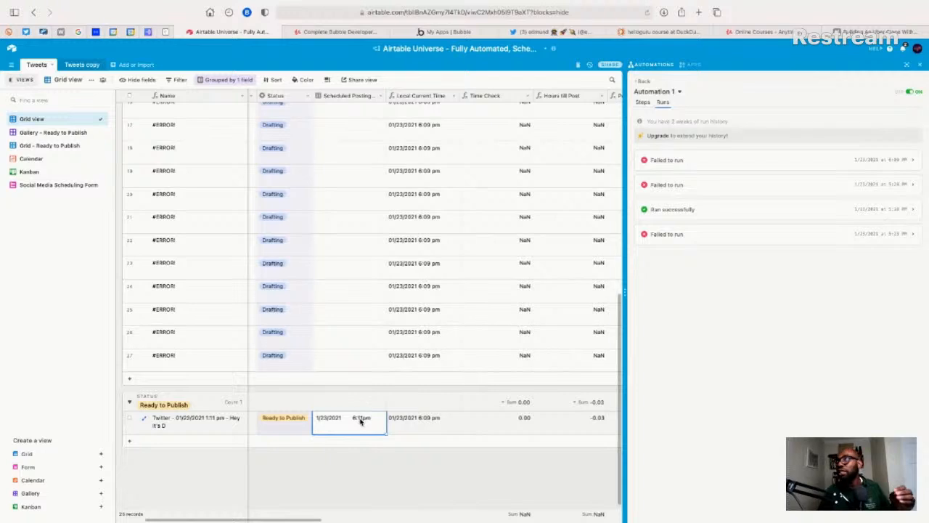
- Set the Ready to Publish record's scheduled posting time to 6:13pm
click(361, 420)
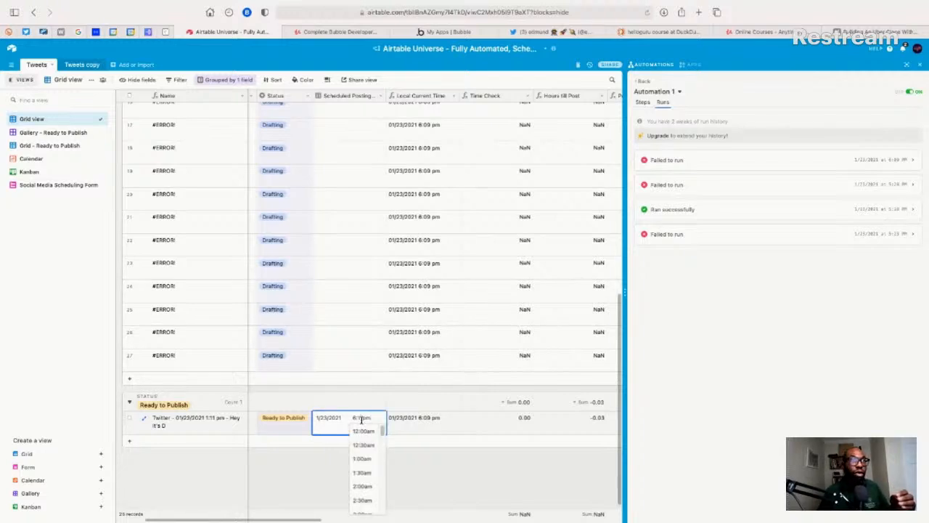
click(644, 103)
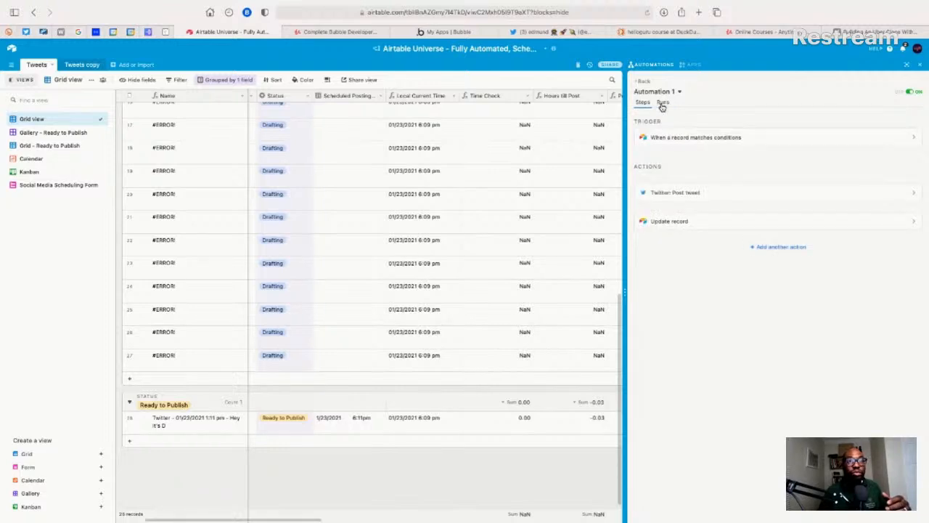
click(663, 104)
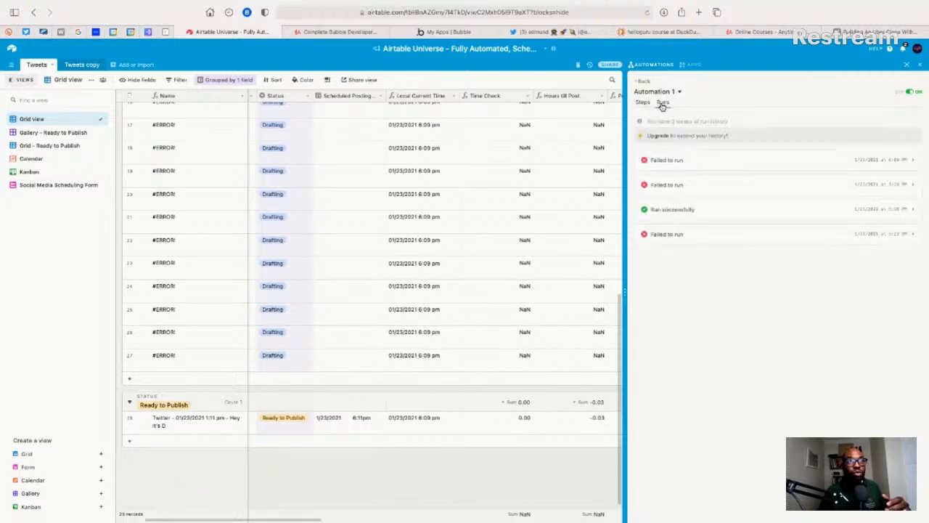
click(363, 419)
click(362, 419)
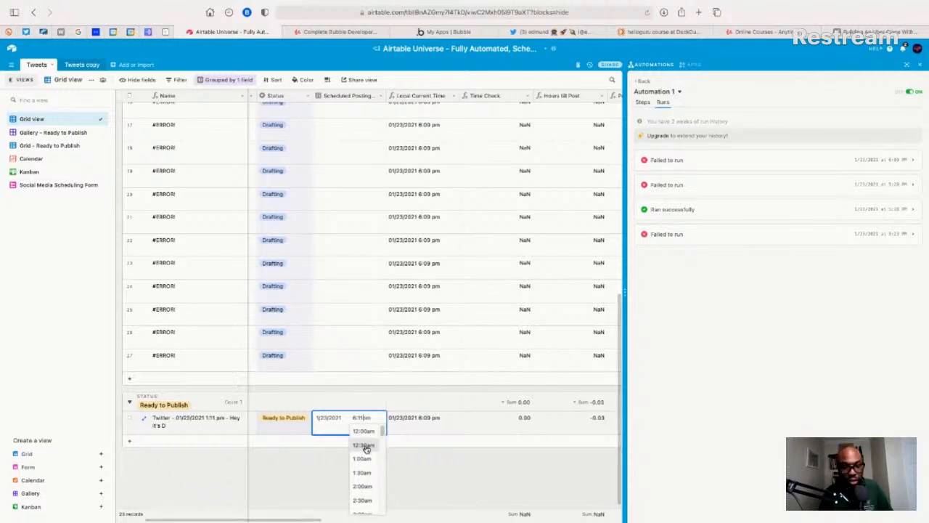
key(BackSpace)
text(3)
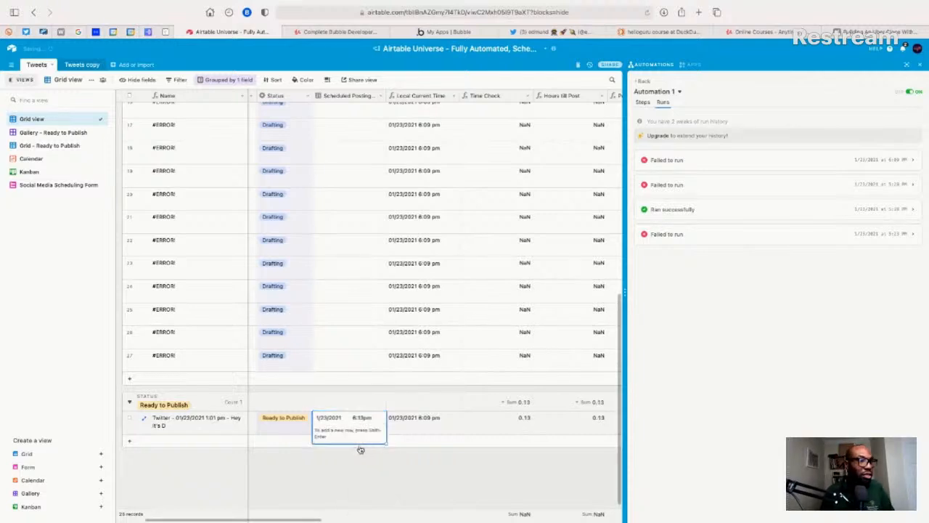
click(296, 423)
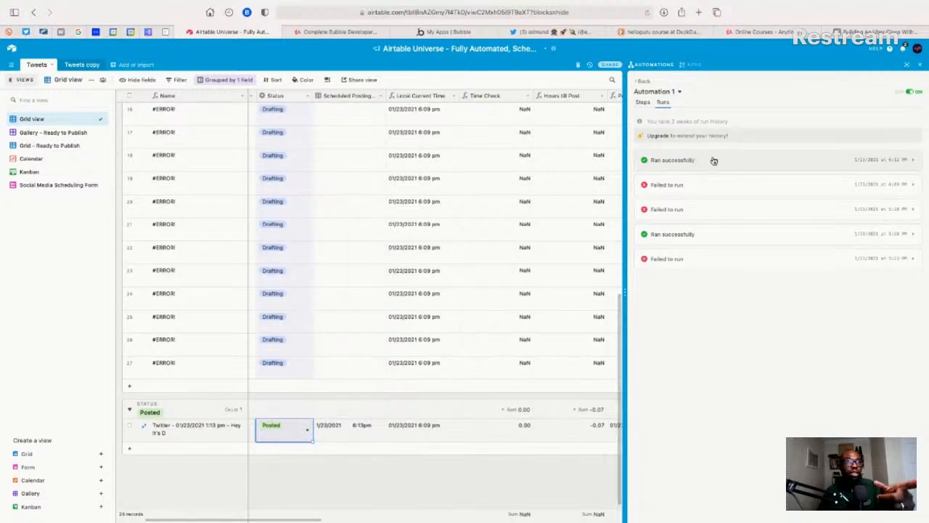
- Switch to Twitter and check the profile and home timeline for the automated Day #1 tweet
click(454, 432)
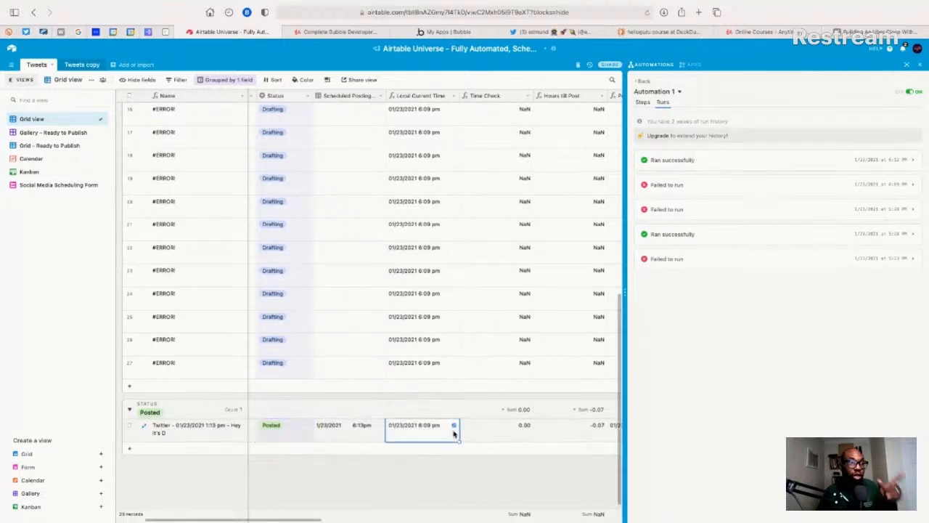
click(537, 32)
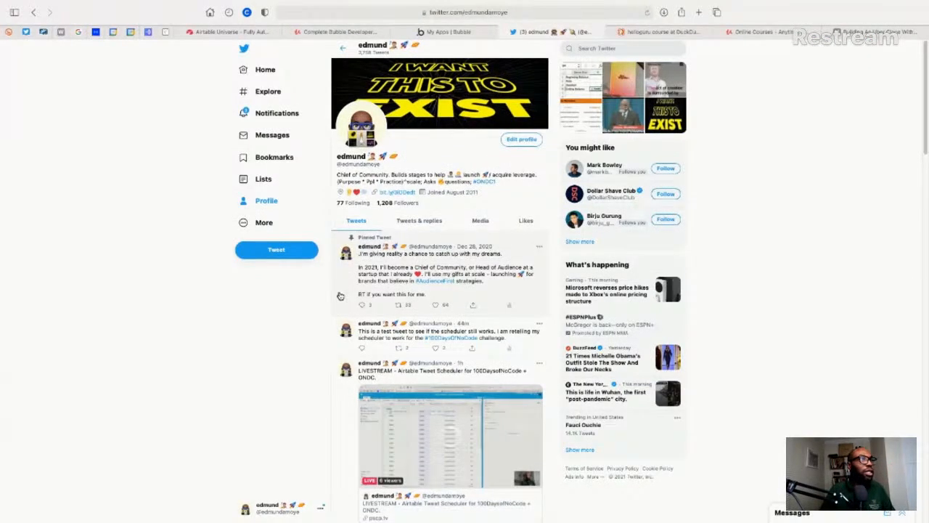
click(244, 49)
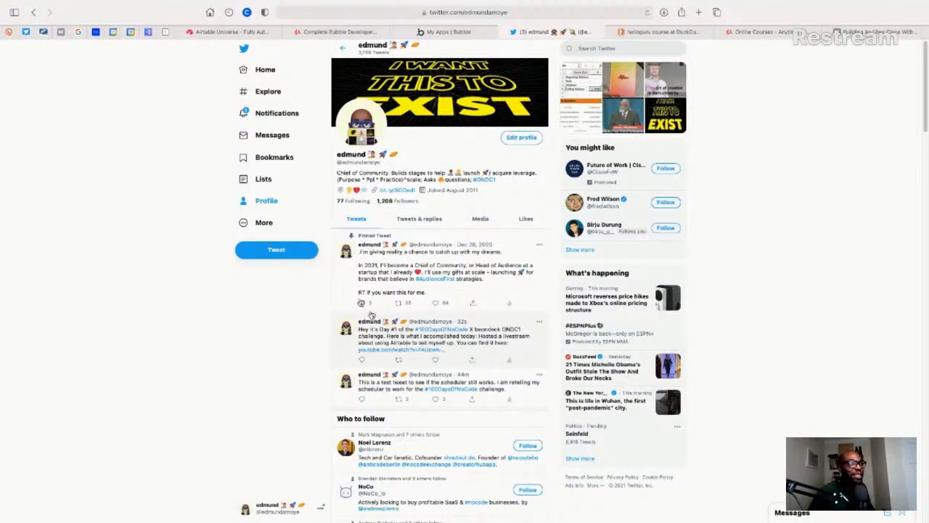
click(265, 71)
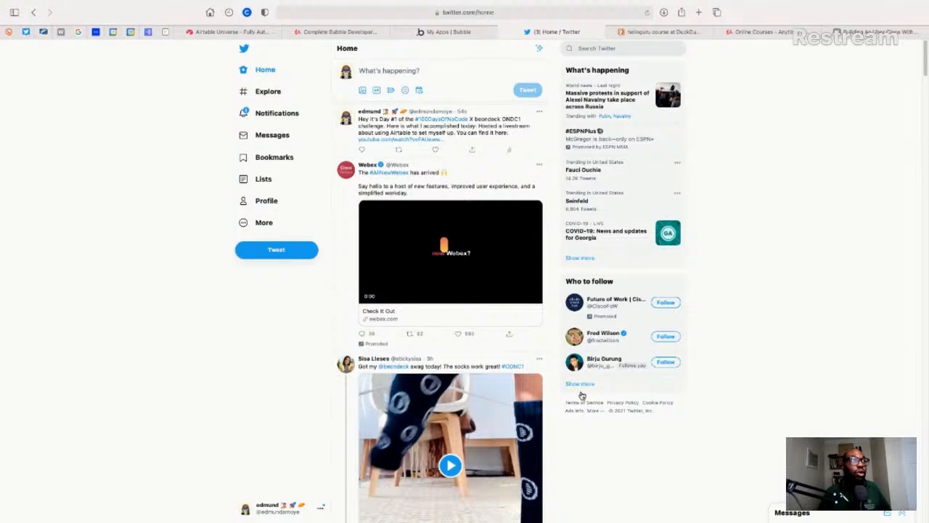
- Open nutriso.co in the browser tab that holds the Bubble apps page
click(439, 33)
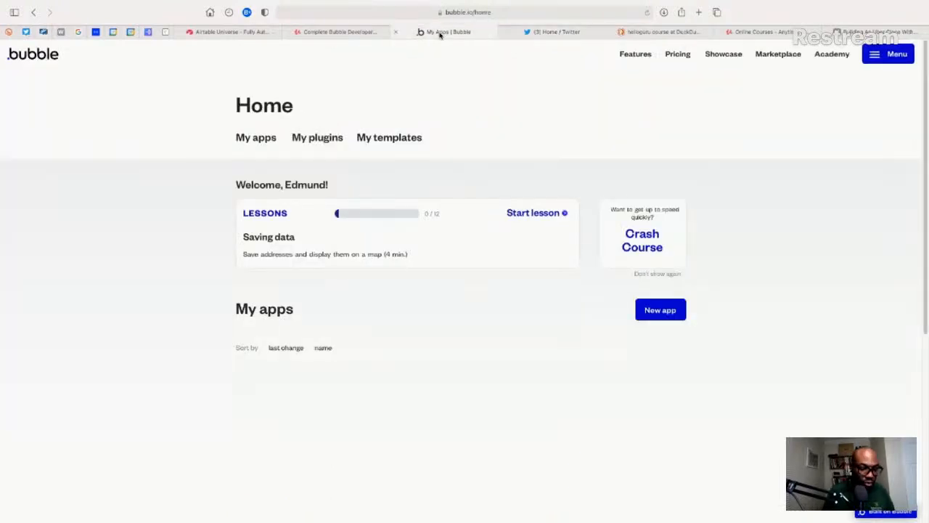
key(super+l)
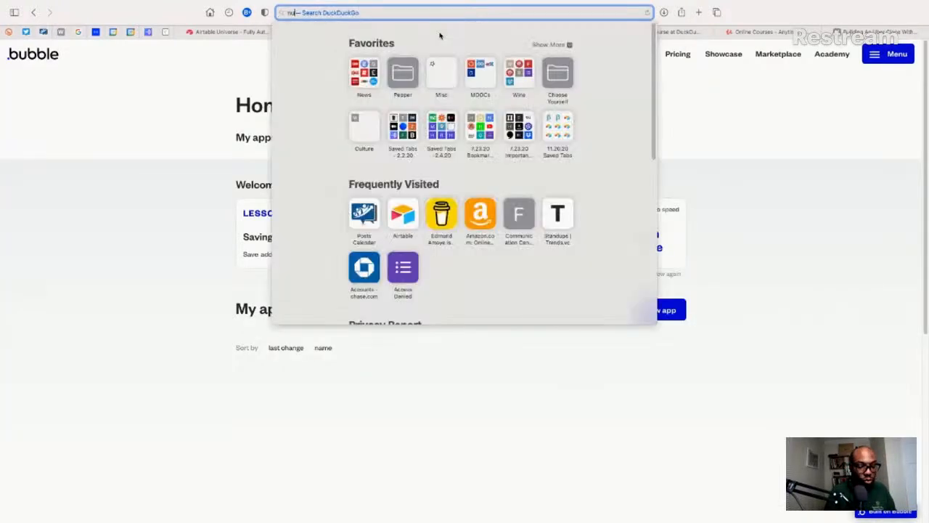
text(nutriso.co)
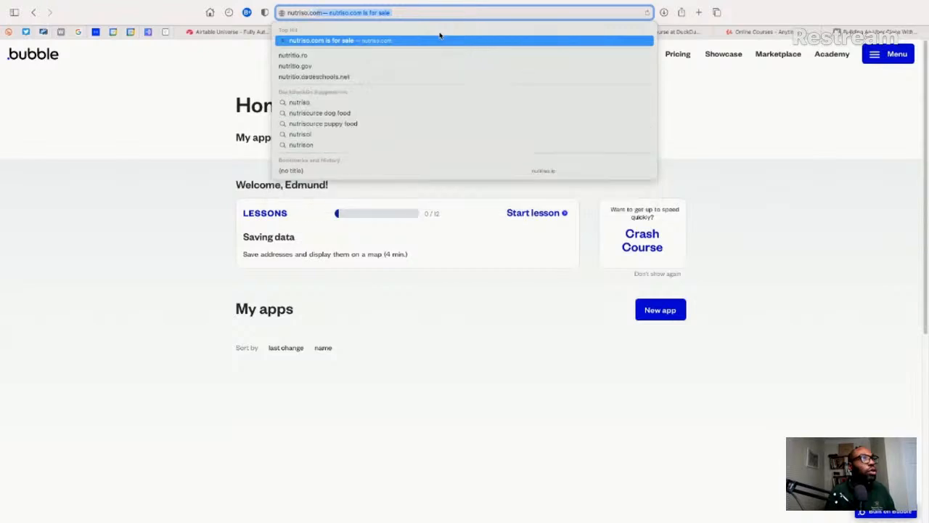
key(Return)
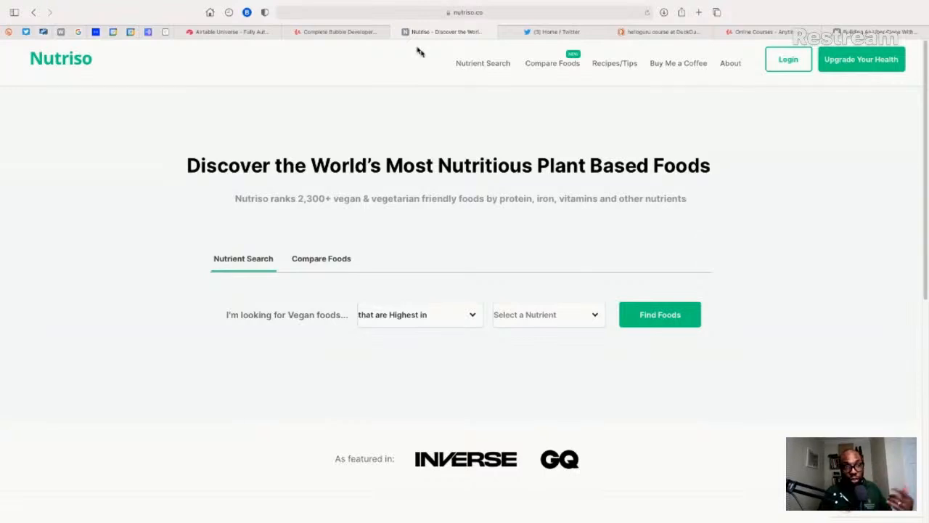
- Search Nutriso for vegan foods that are highest in Protein
click(414, 320)
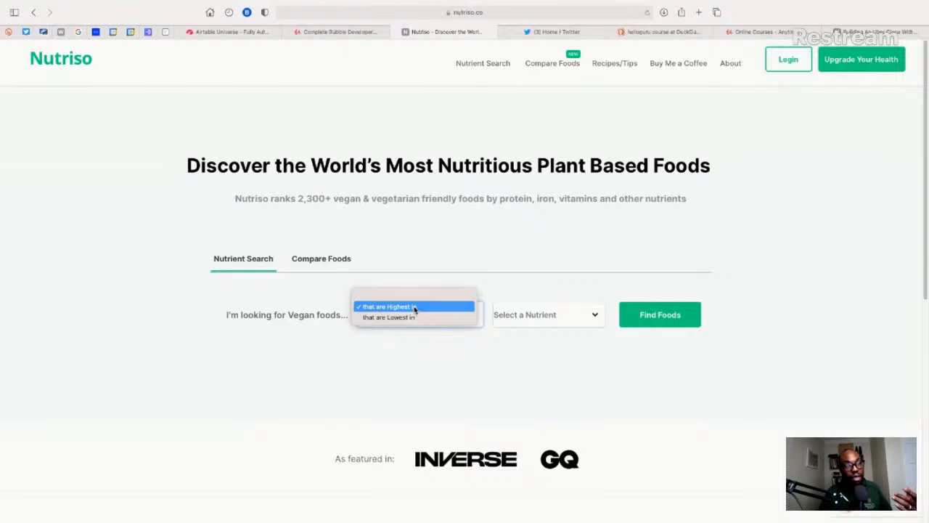
click(415, 308)
click(522, 322)
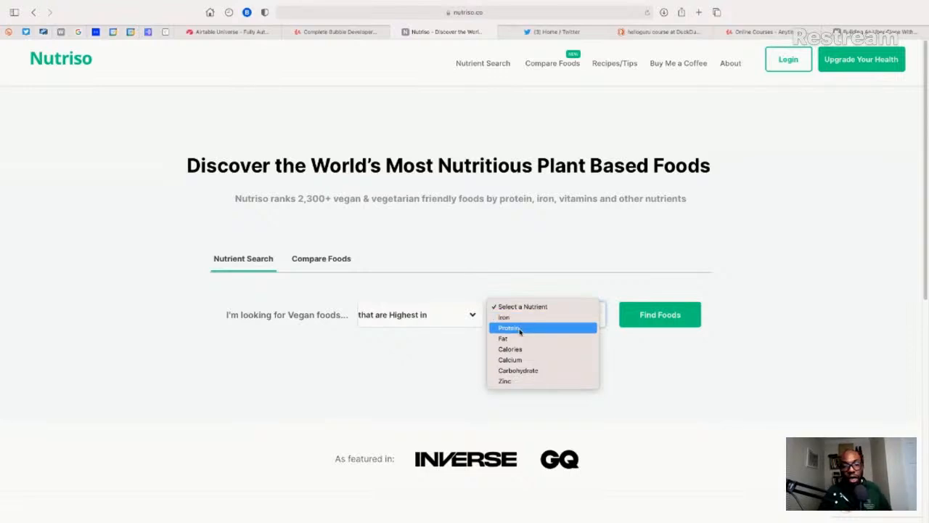
click(520, 328)
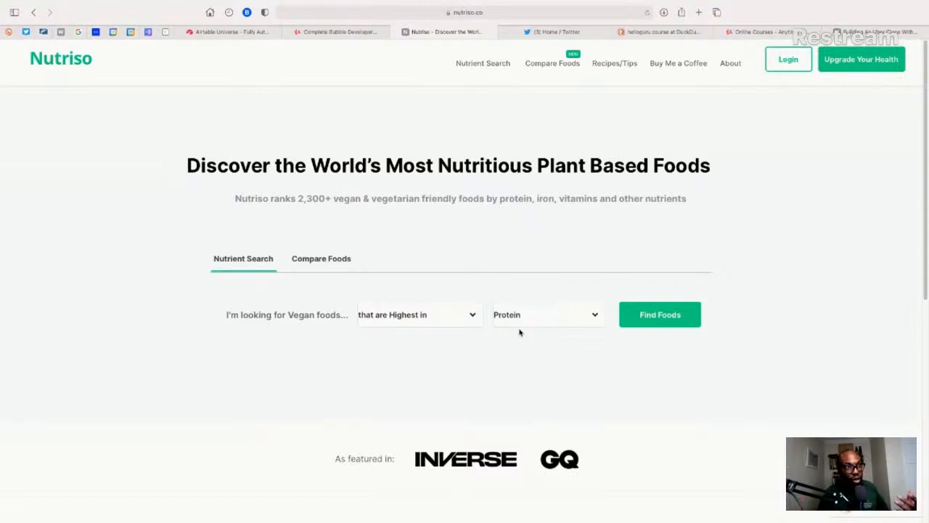
click(656, 325)
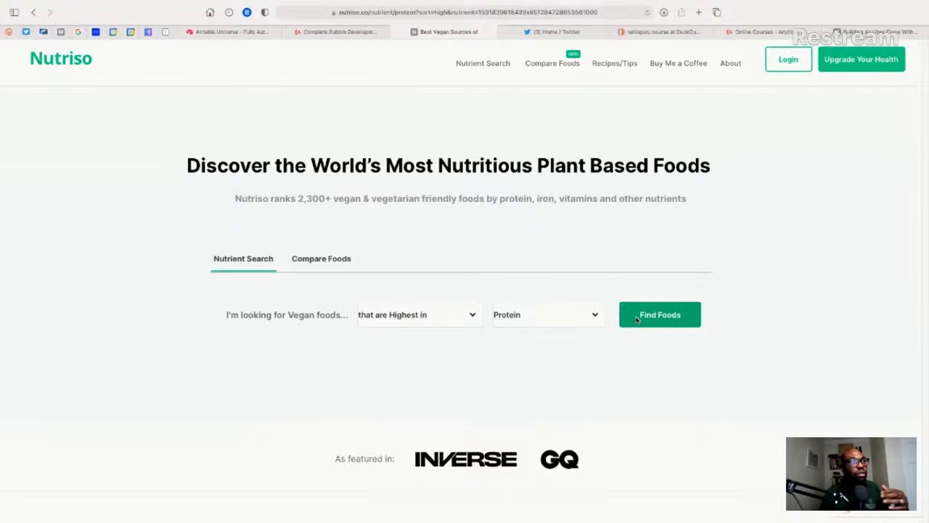
click(636, 320)
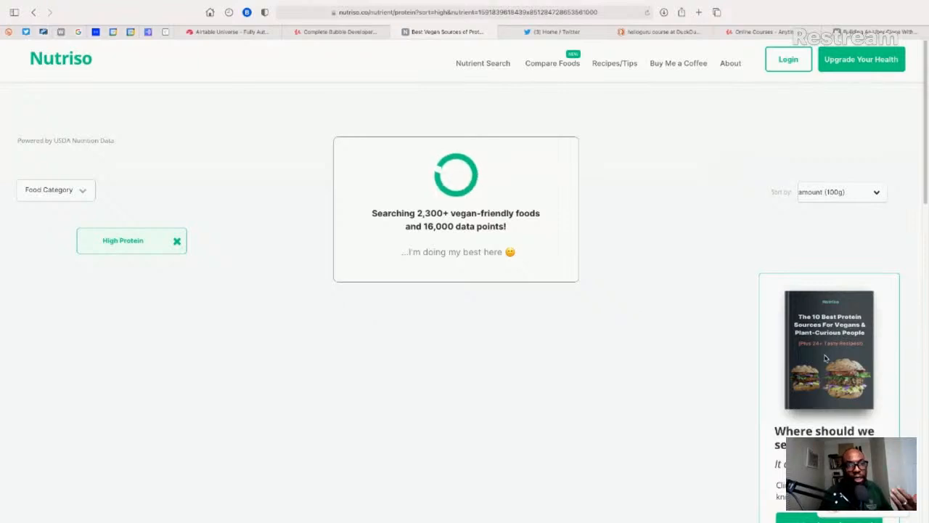
- Browse the high-protein vegan food results and return to the start of the list
scroll(825, 359, down, 1)
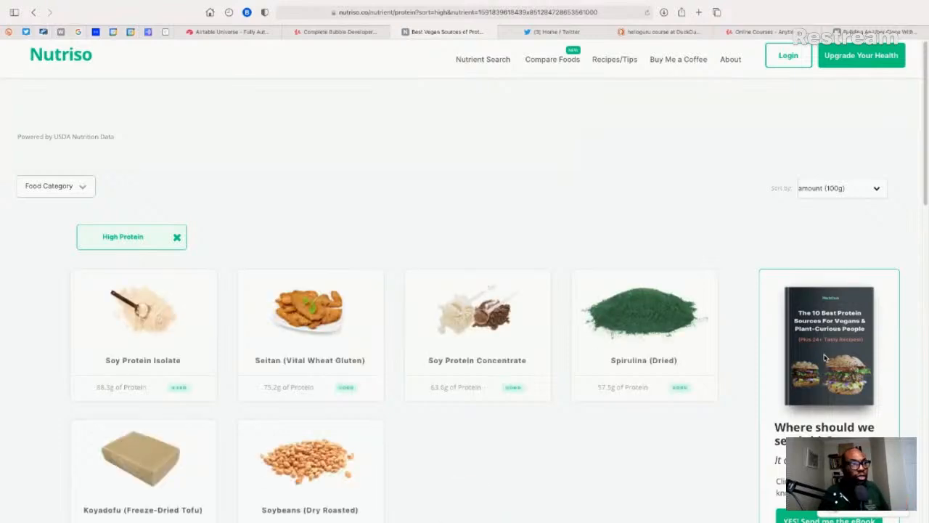
scroll(196, 338, down, 2)
scroll(196, 338, up, 1)
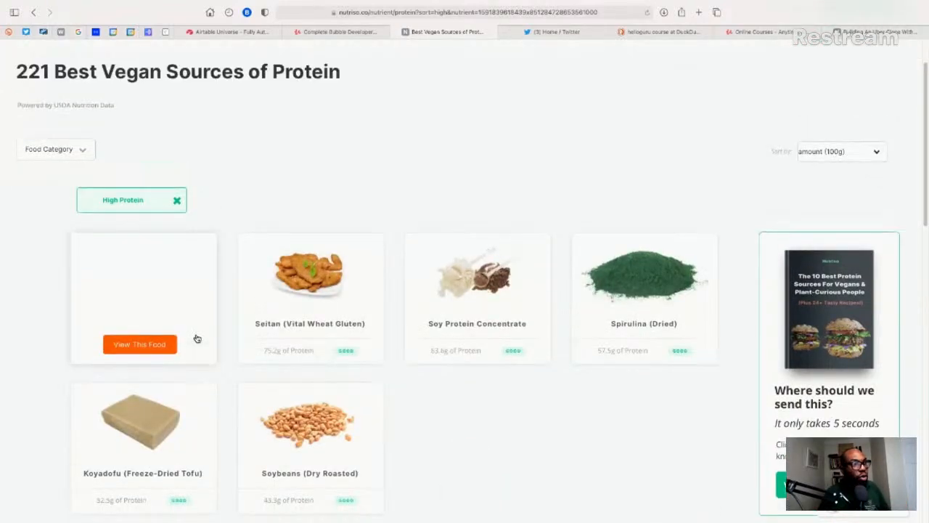
scroll(197, 338, down, 1)
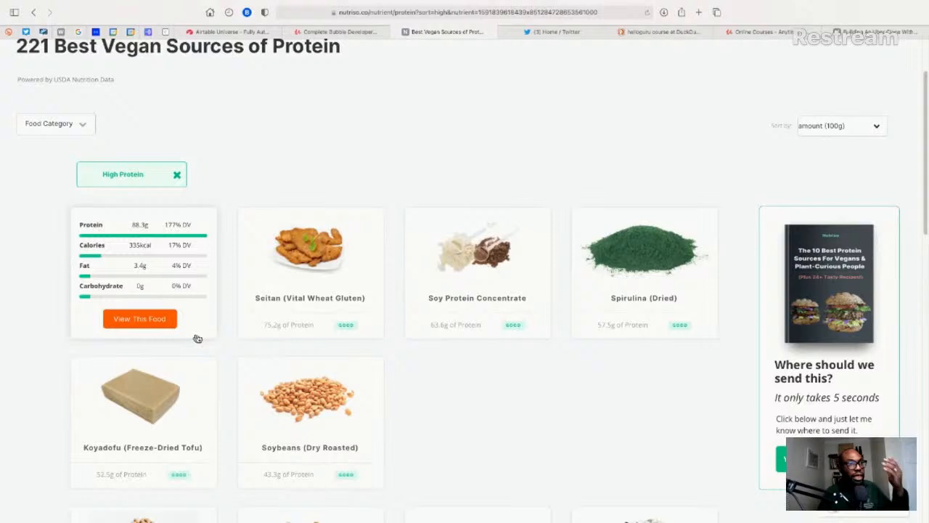
scroll(475, 312, down, 5)
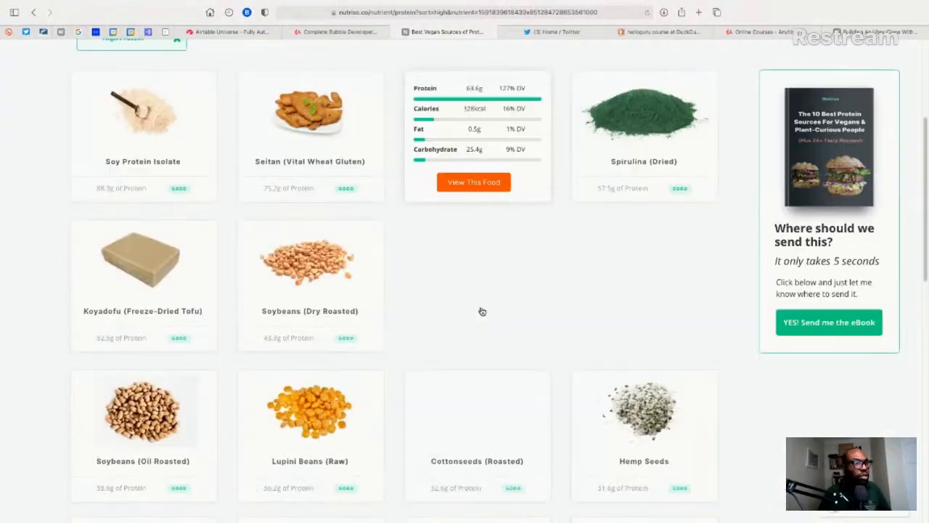
scroll(450, 316, down, 3)
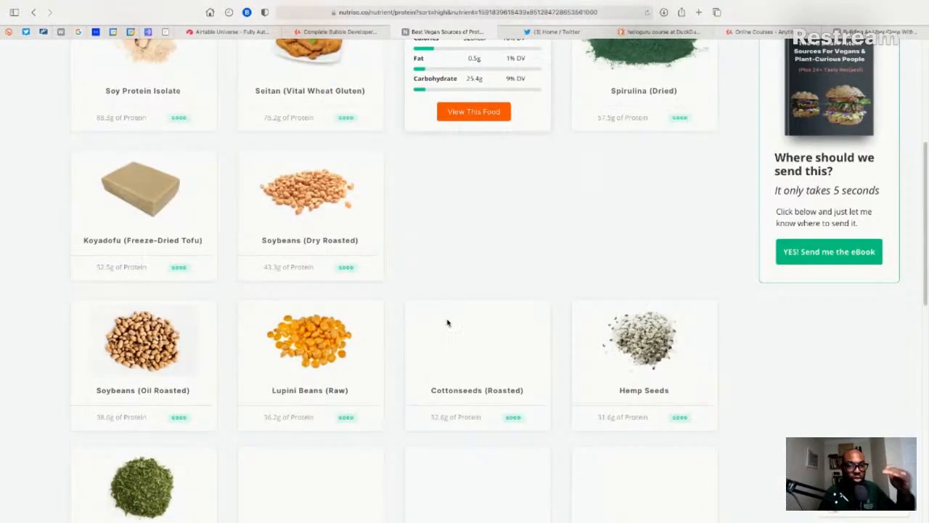
scroll(448, 322, down, 15)
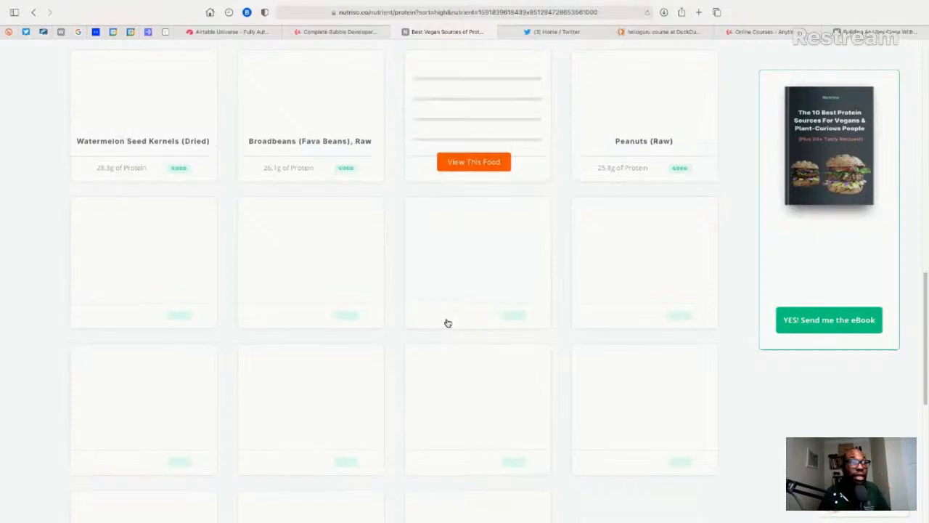
scroll(444, 323, up, 15)
scroll(443, 323, up, 4)
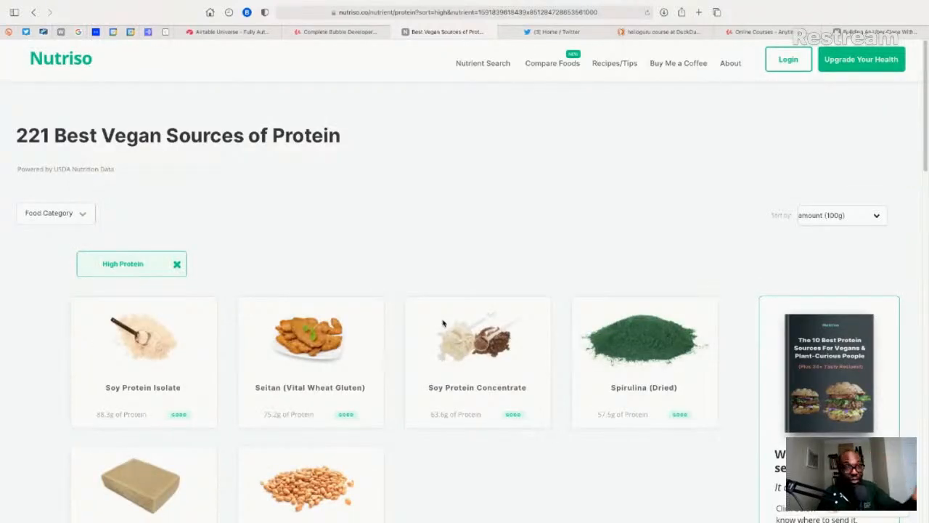
mouse_move(443, 323)
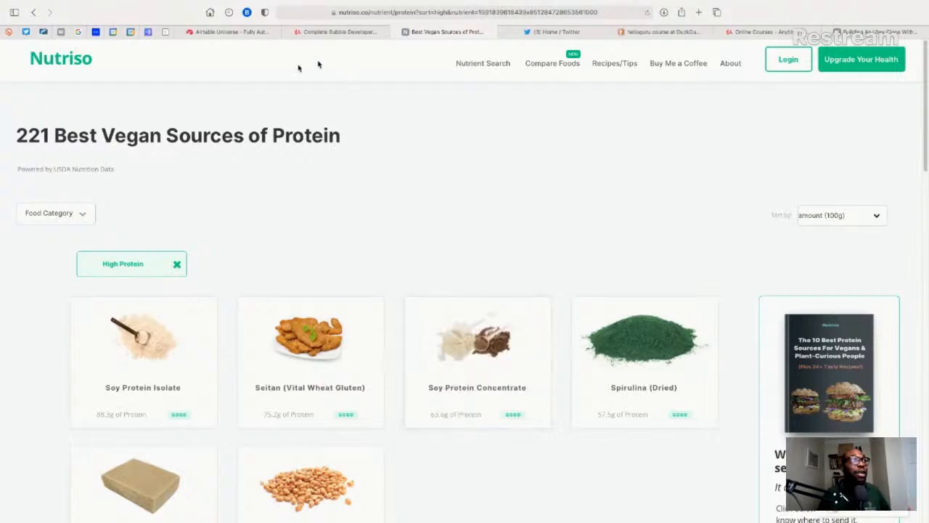
- Switch back to the Airtable Tweets table and view the start of the Drafting group
click(211, 34)
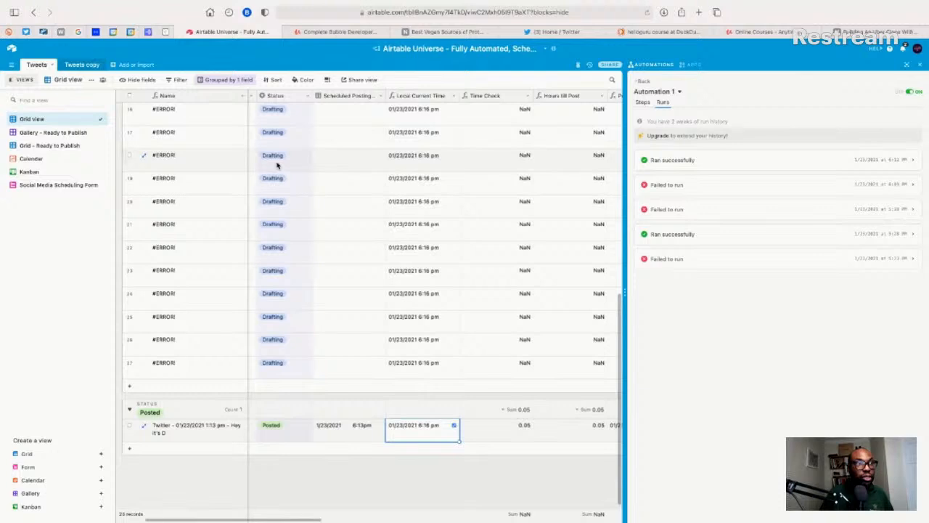
scroll(429, 211, up, 5)
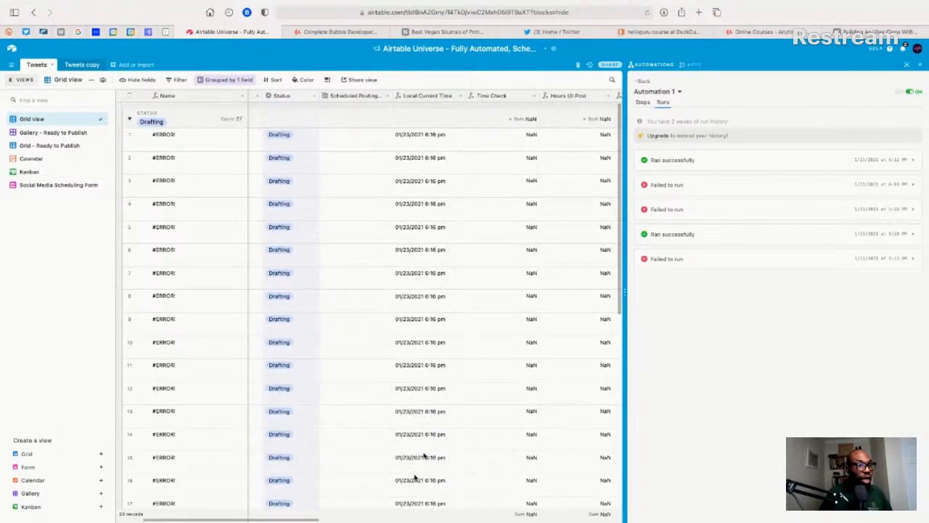
mouse_move(300, 512)
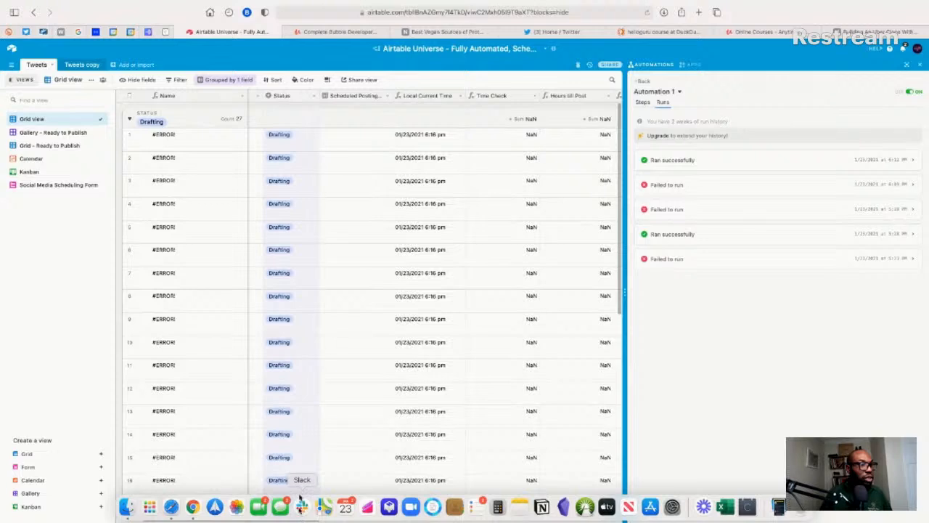
click(296, 513)
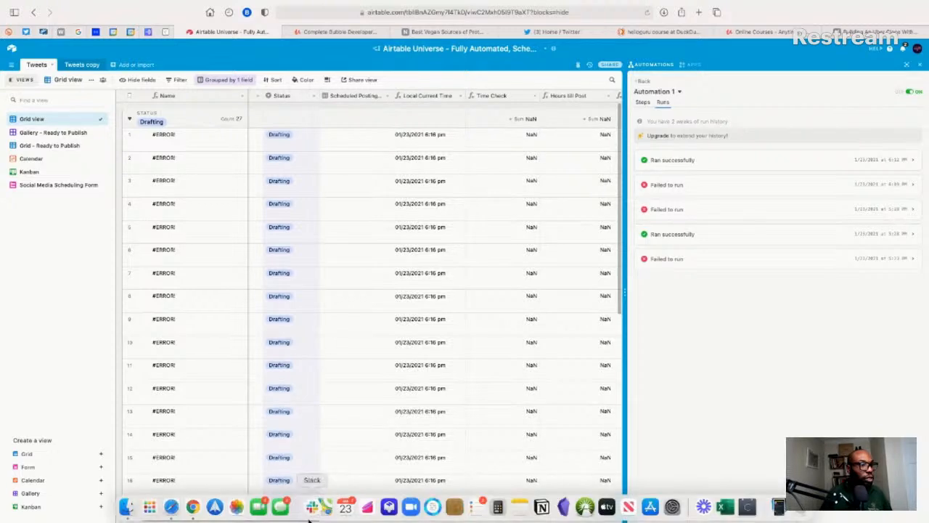
click(332, 407)
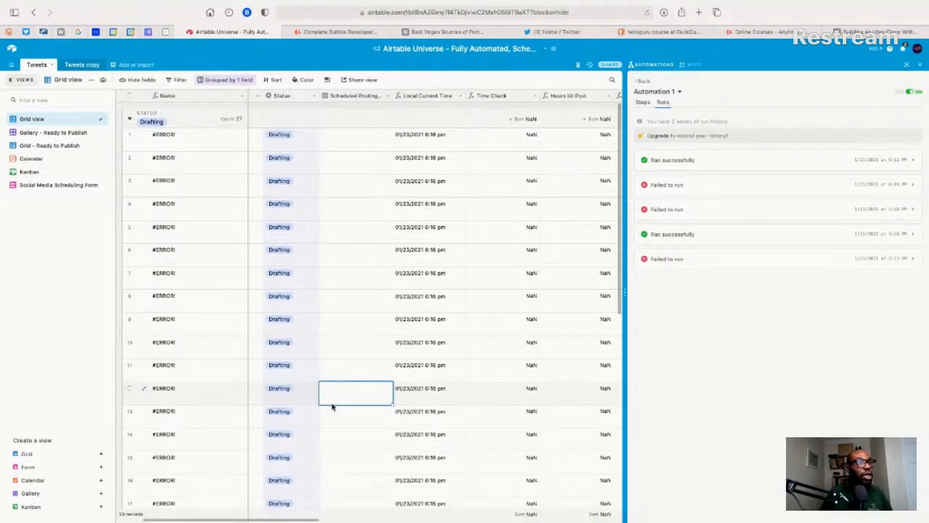
- Go to the Copy field of the first record in the Drafting group to view its tweet text
click(441, 149)
key(Right)
key(Right)
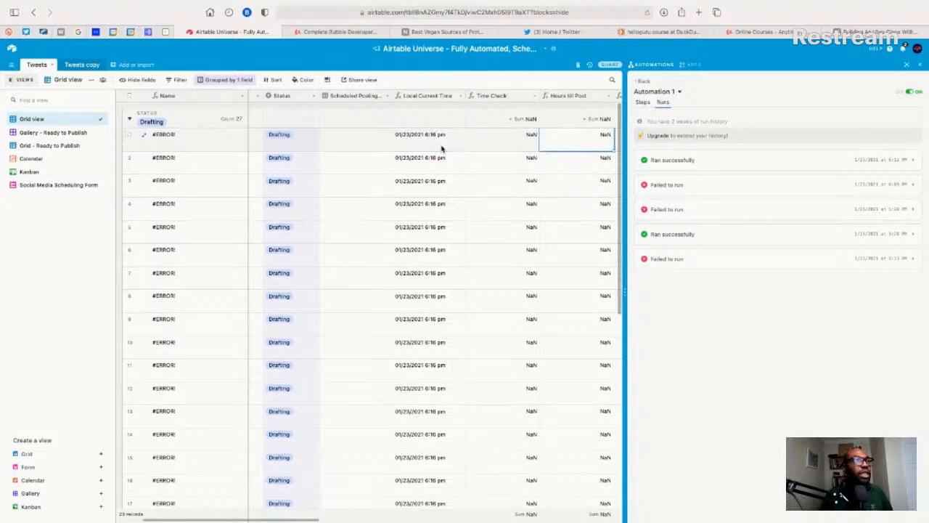
key(Right)
key(Right)
key(Right)
key(Right)
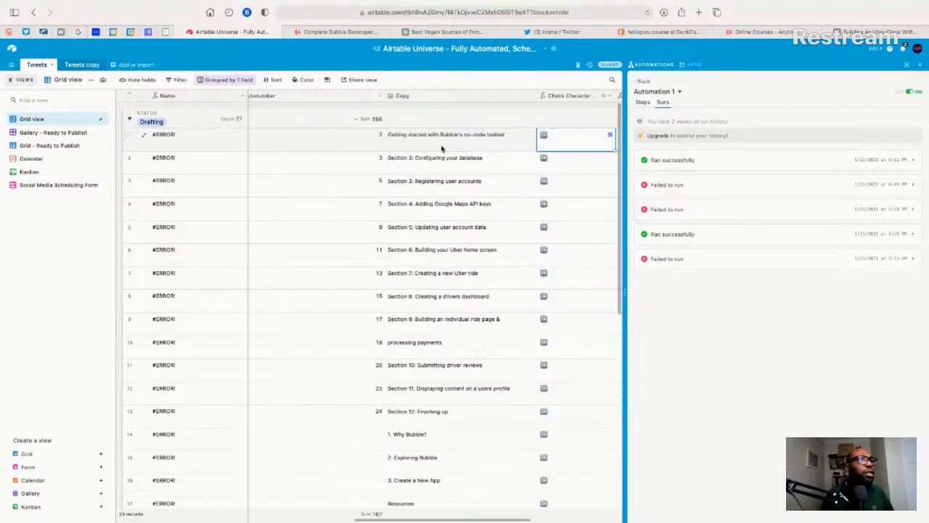
key(Left)
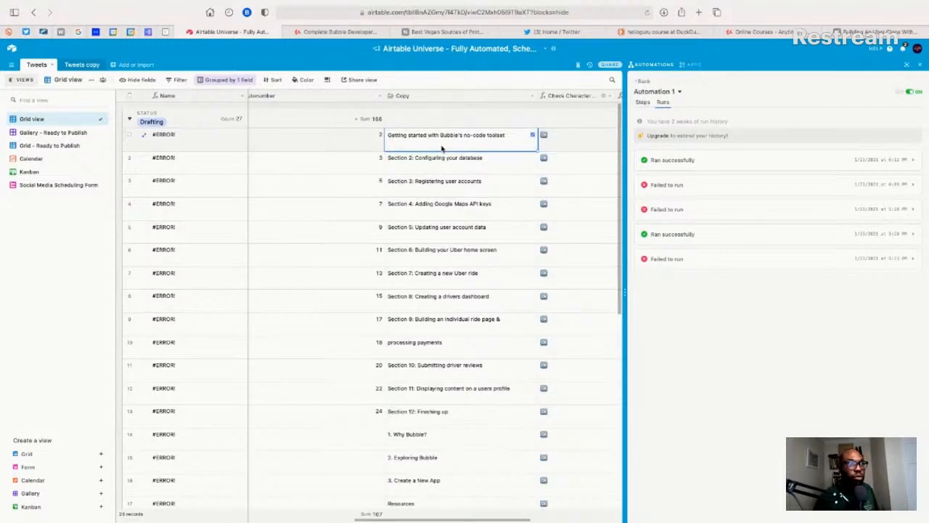